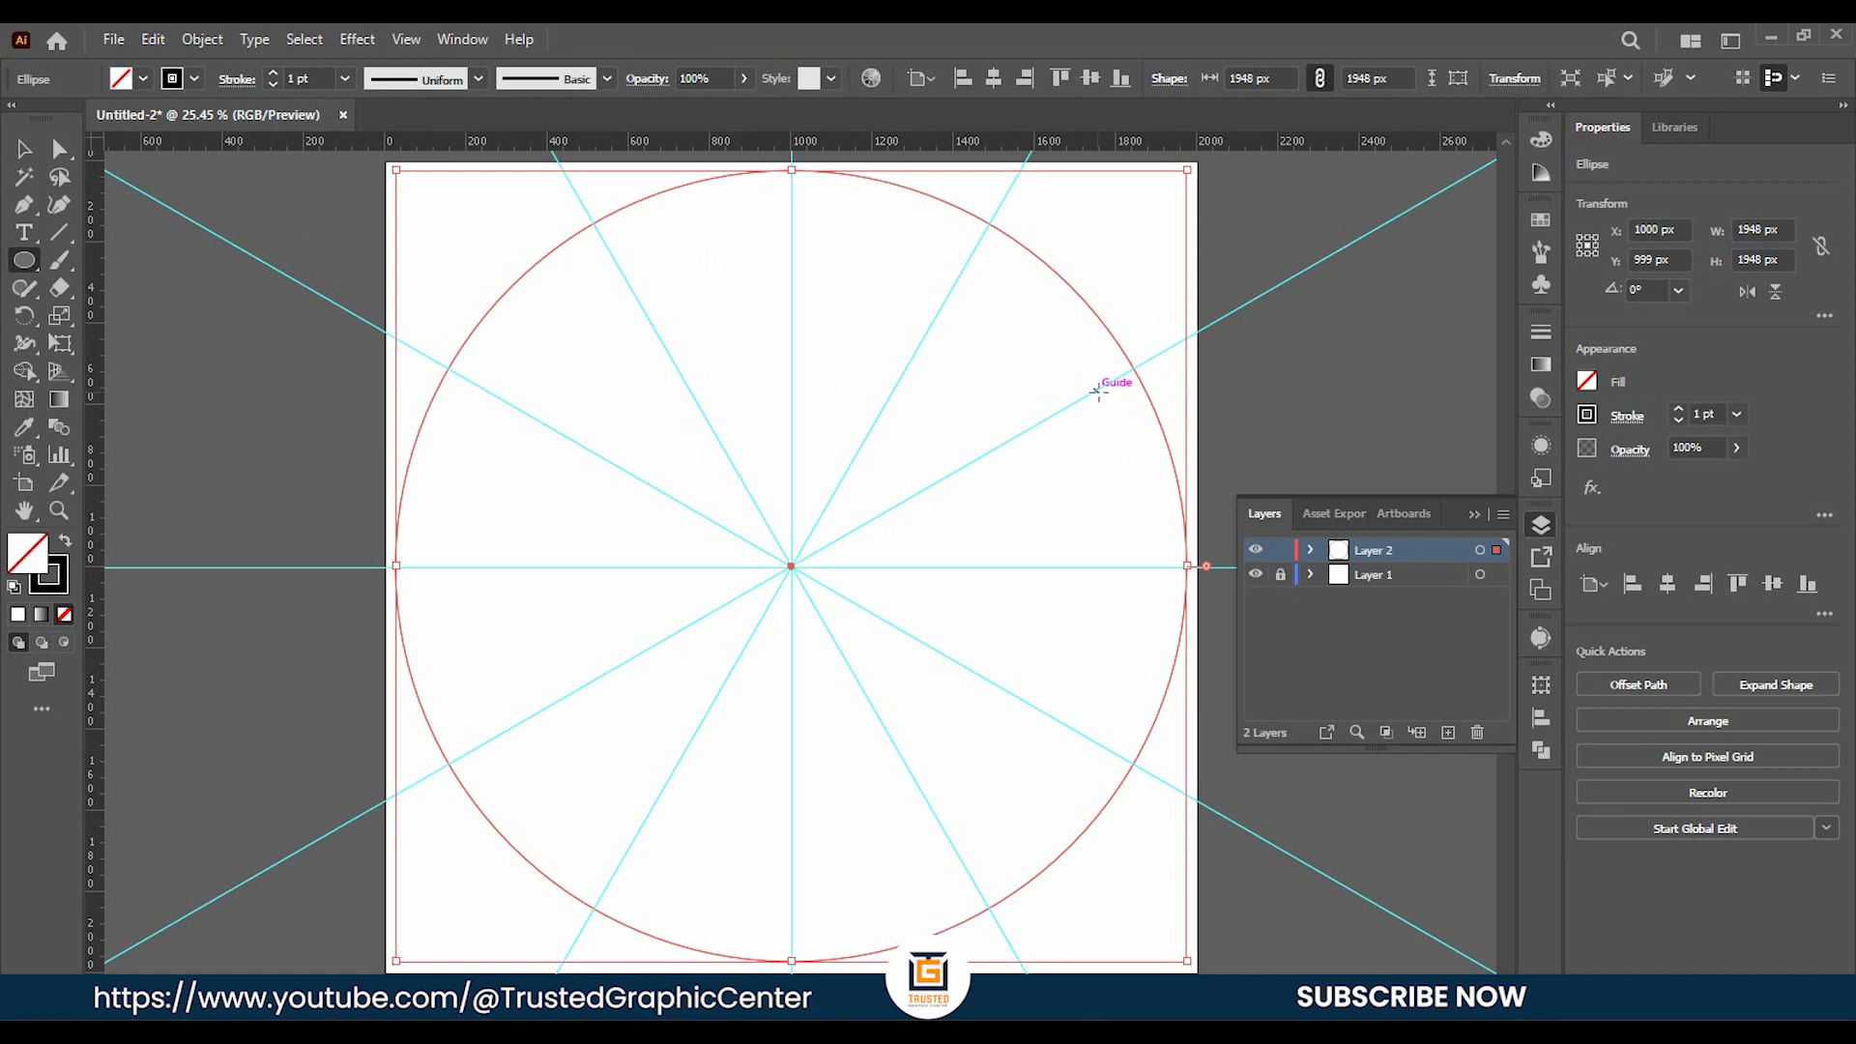
Apply a Transform effect to all of Layer 2 with a rotation angle of 360/12 and 11 copies.
click(1479, 553)
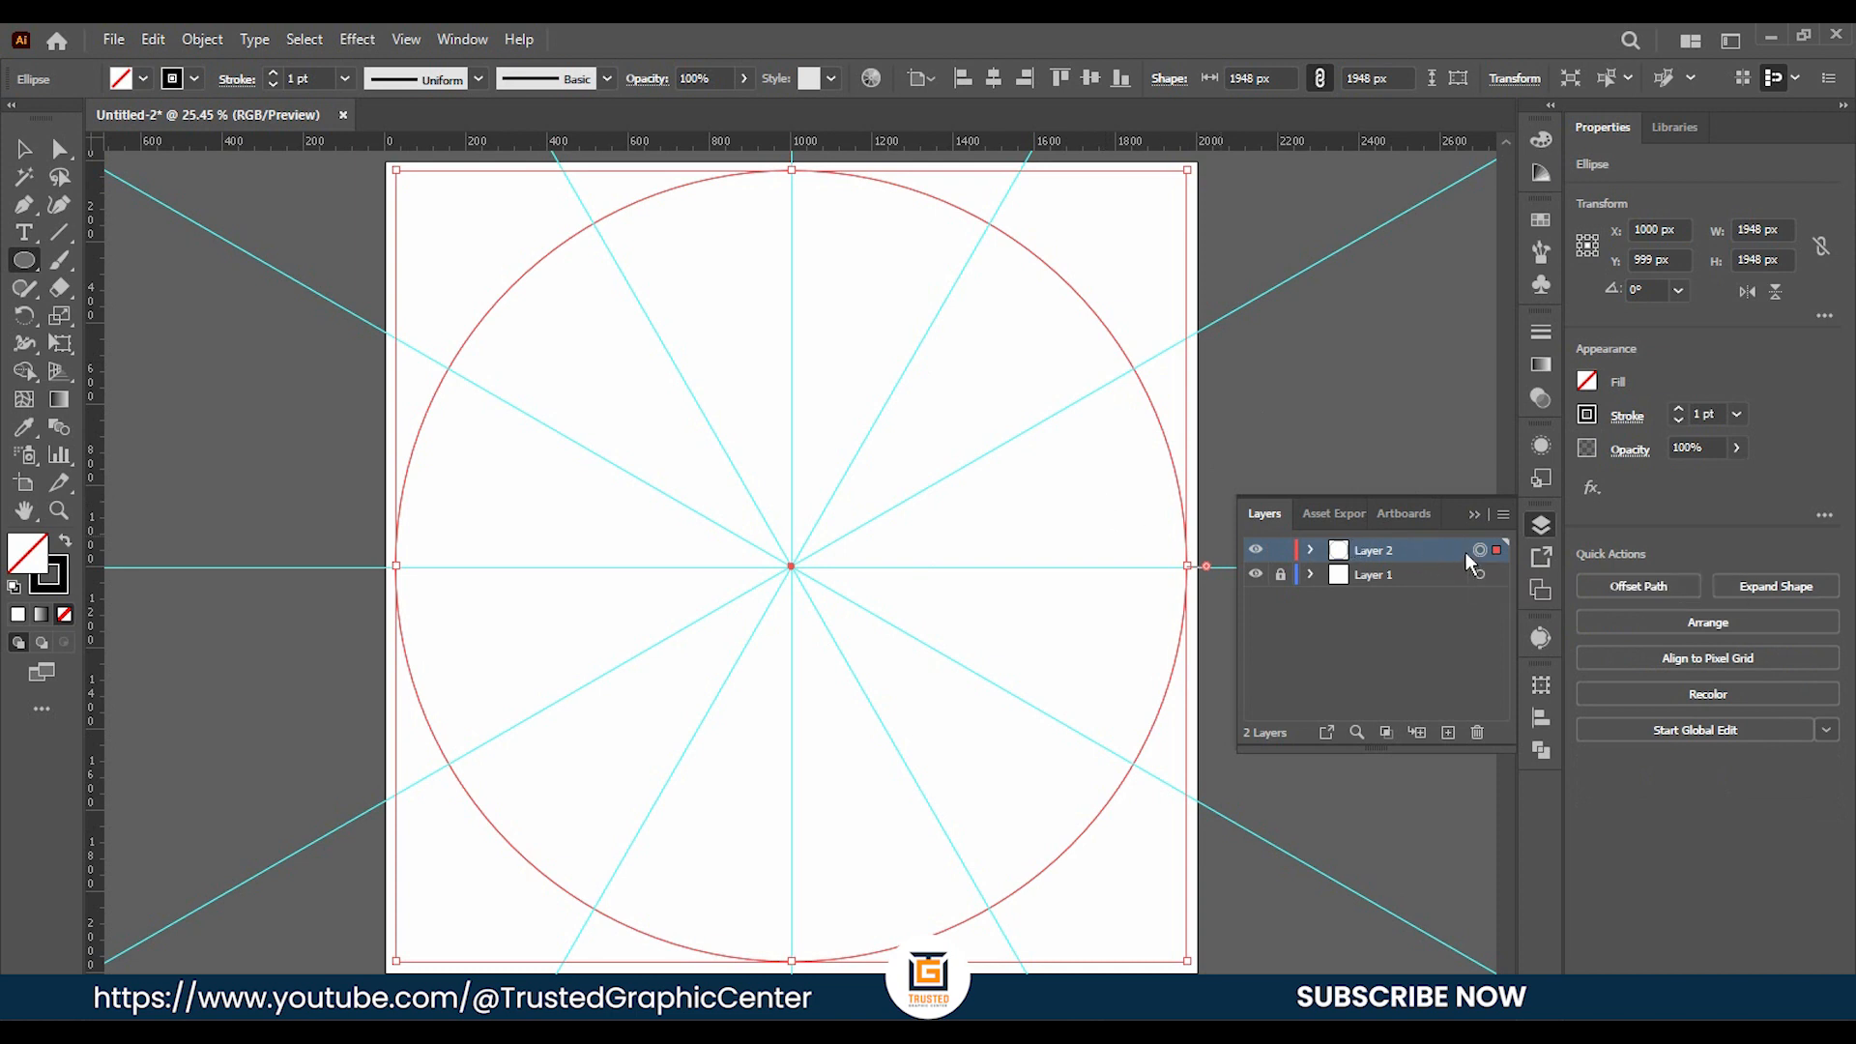
click(357, 39)
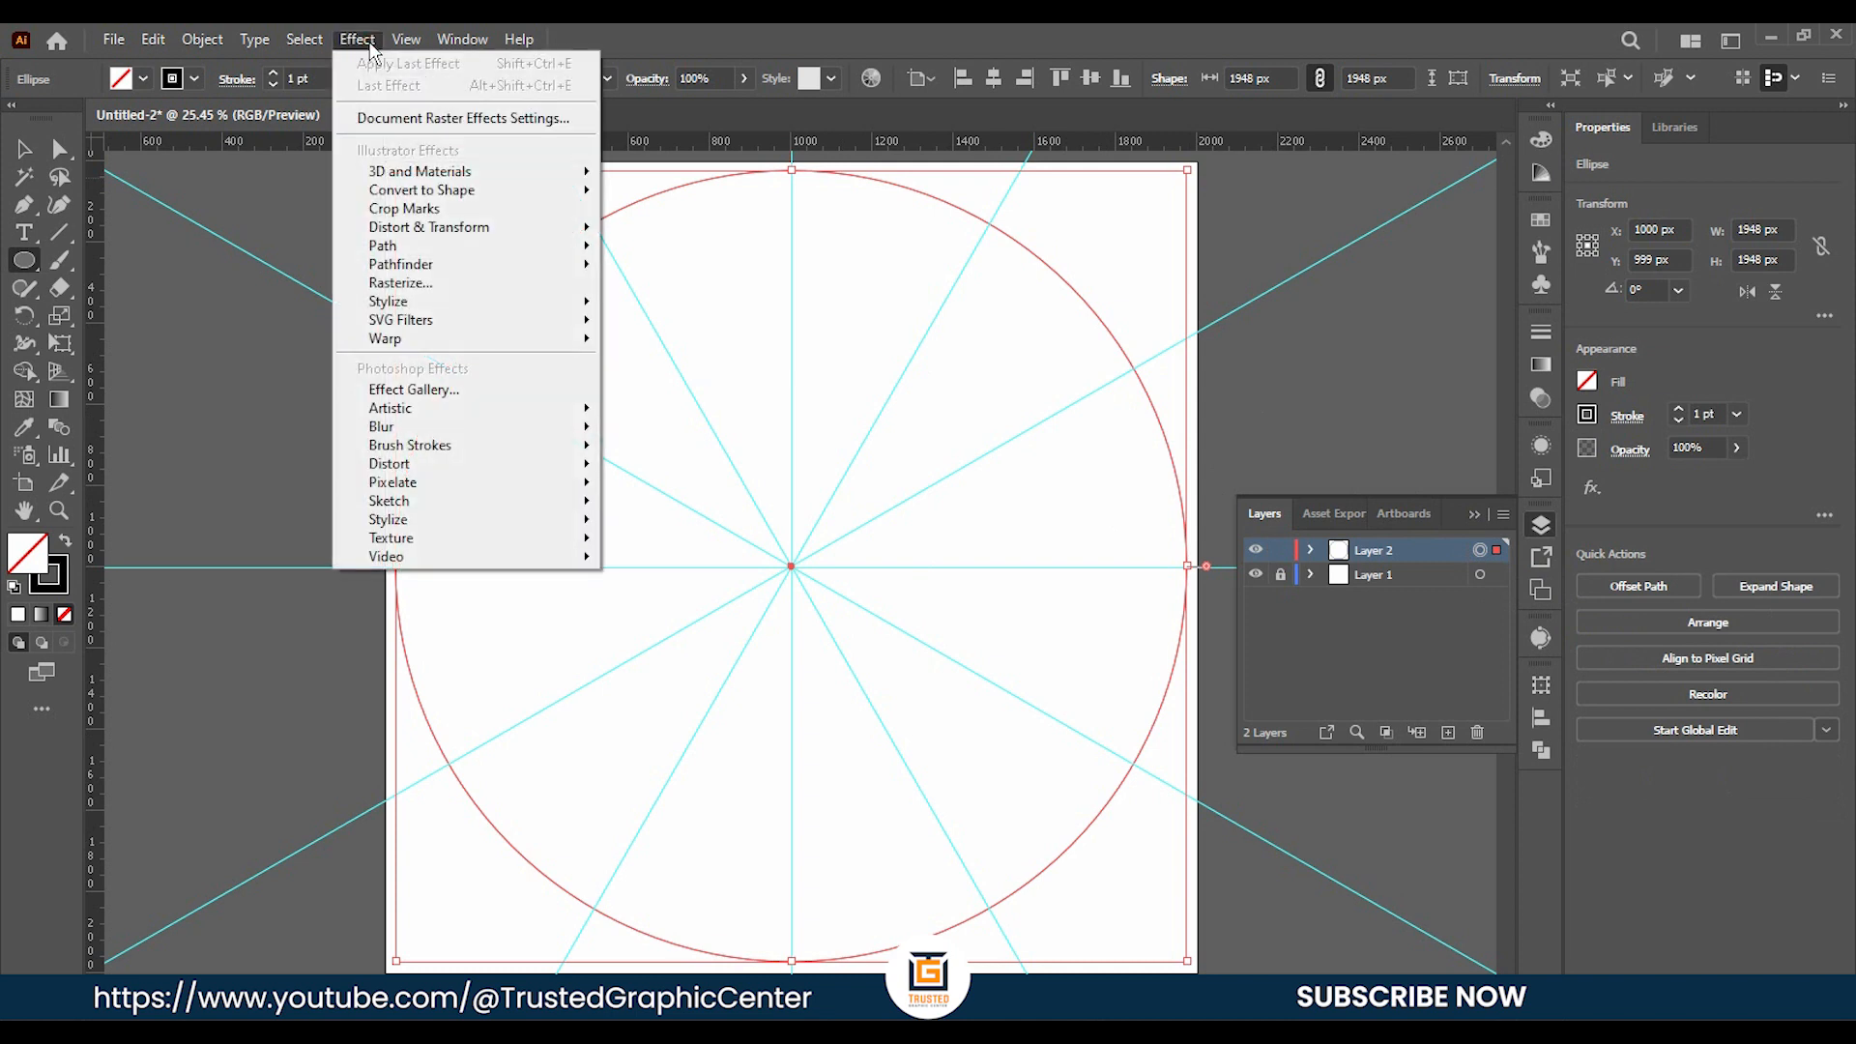
mouse_move(406, 229)
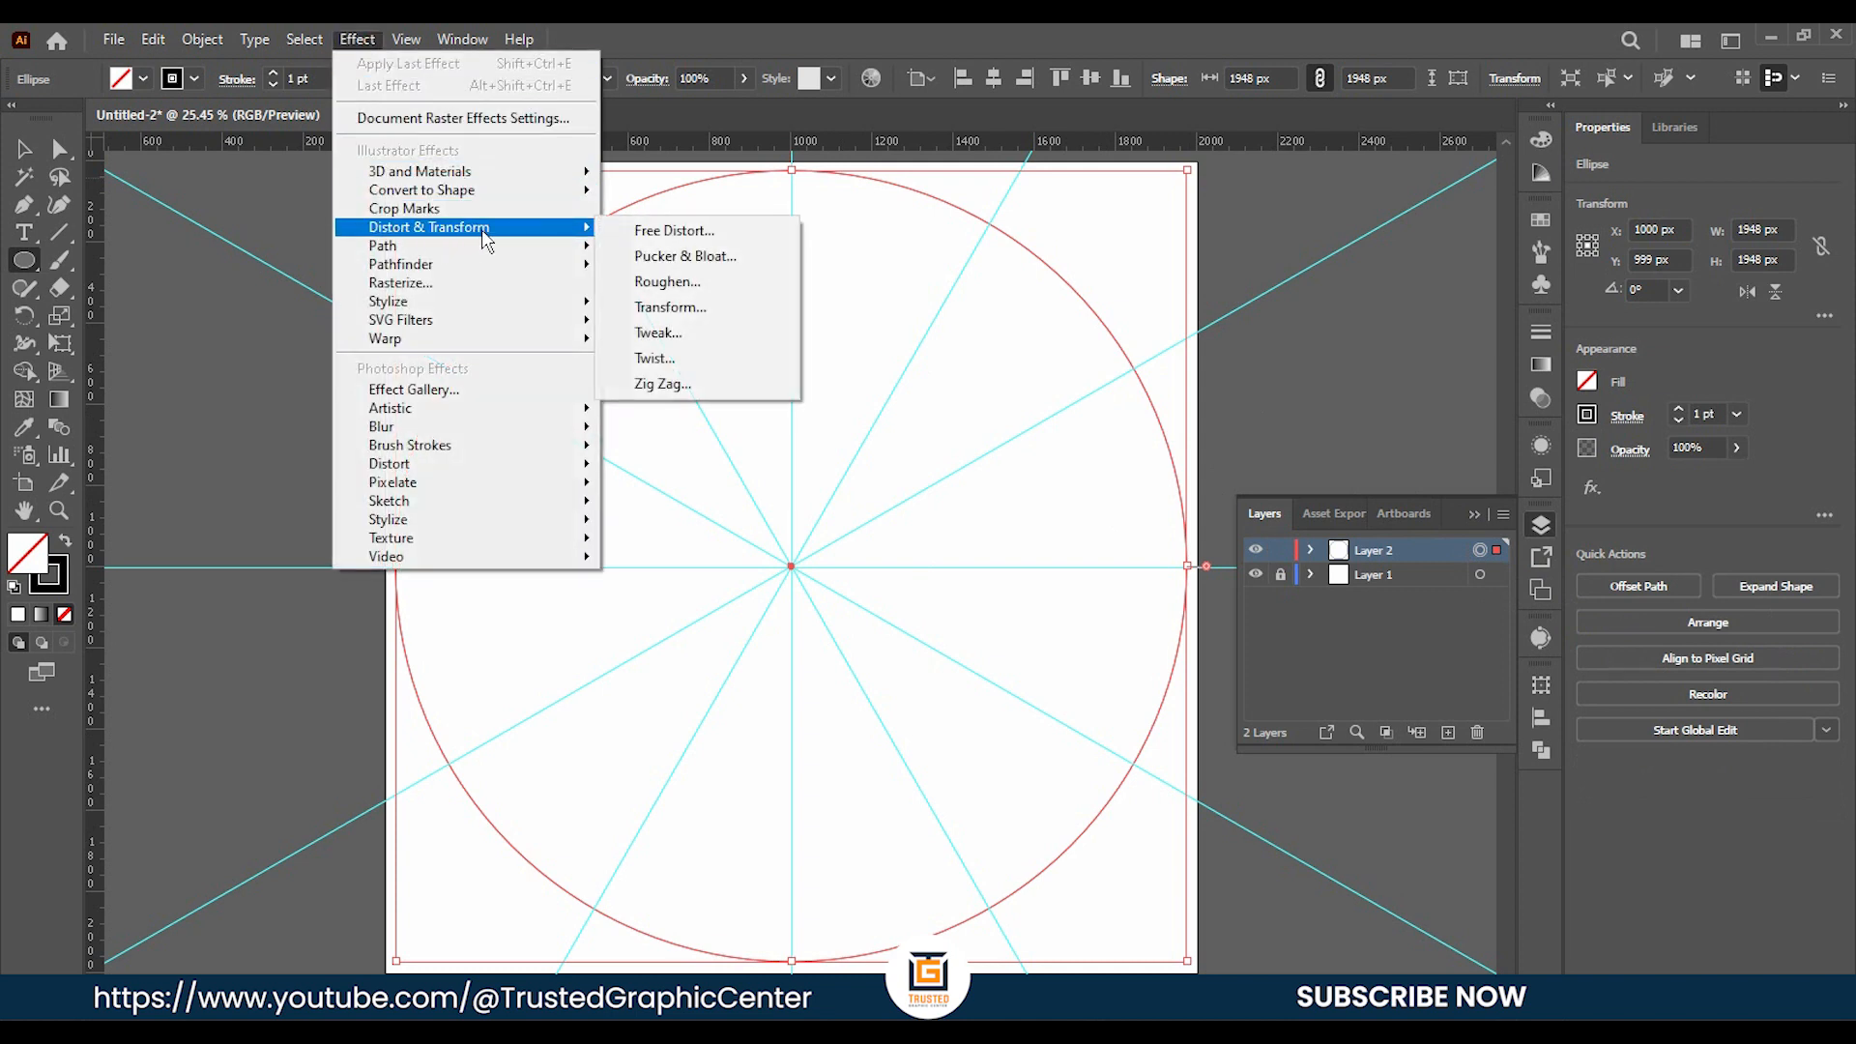
click(710, 307)
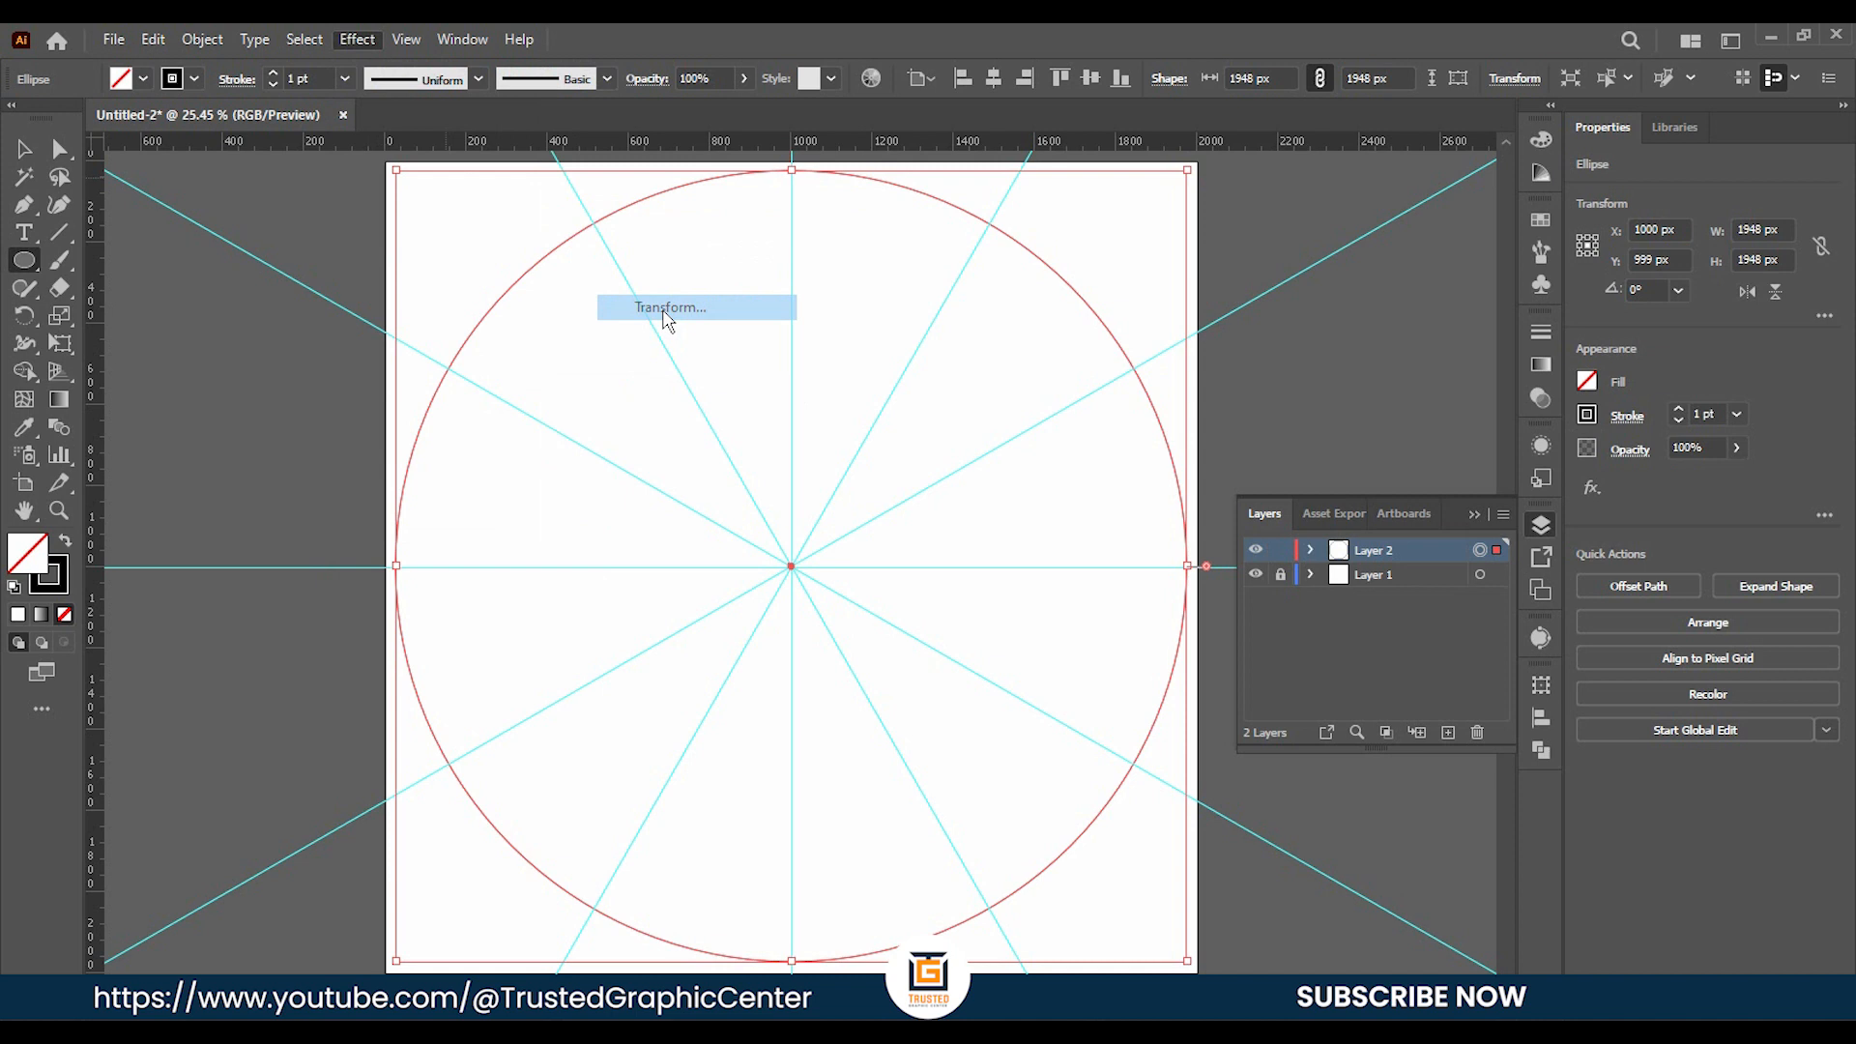
drag(1458, 164, 1412, 207)
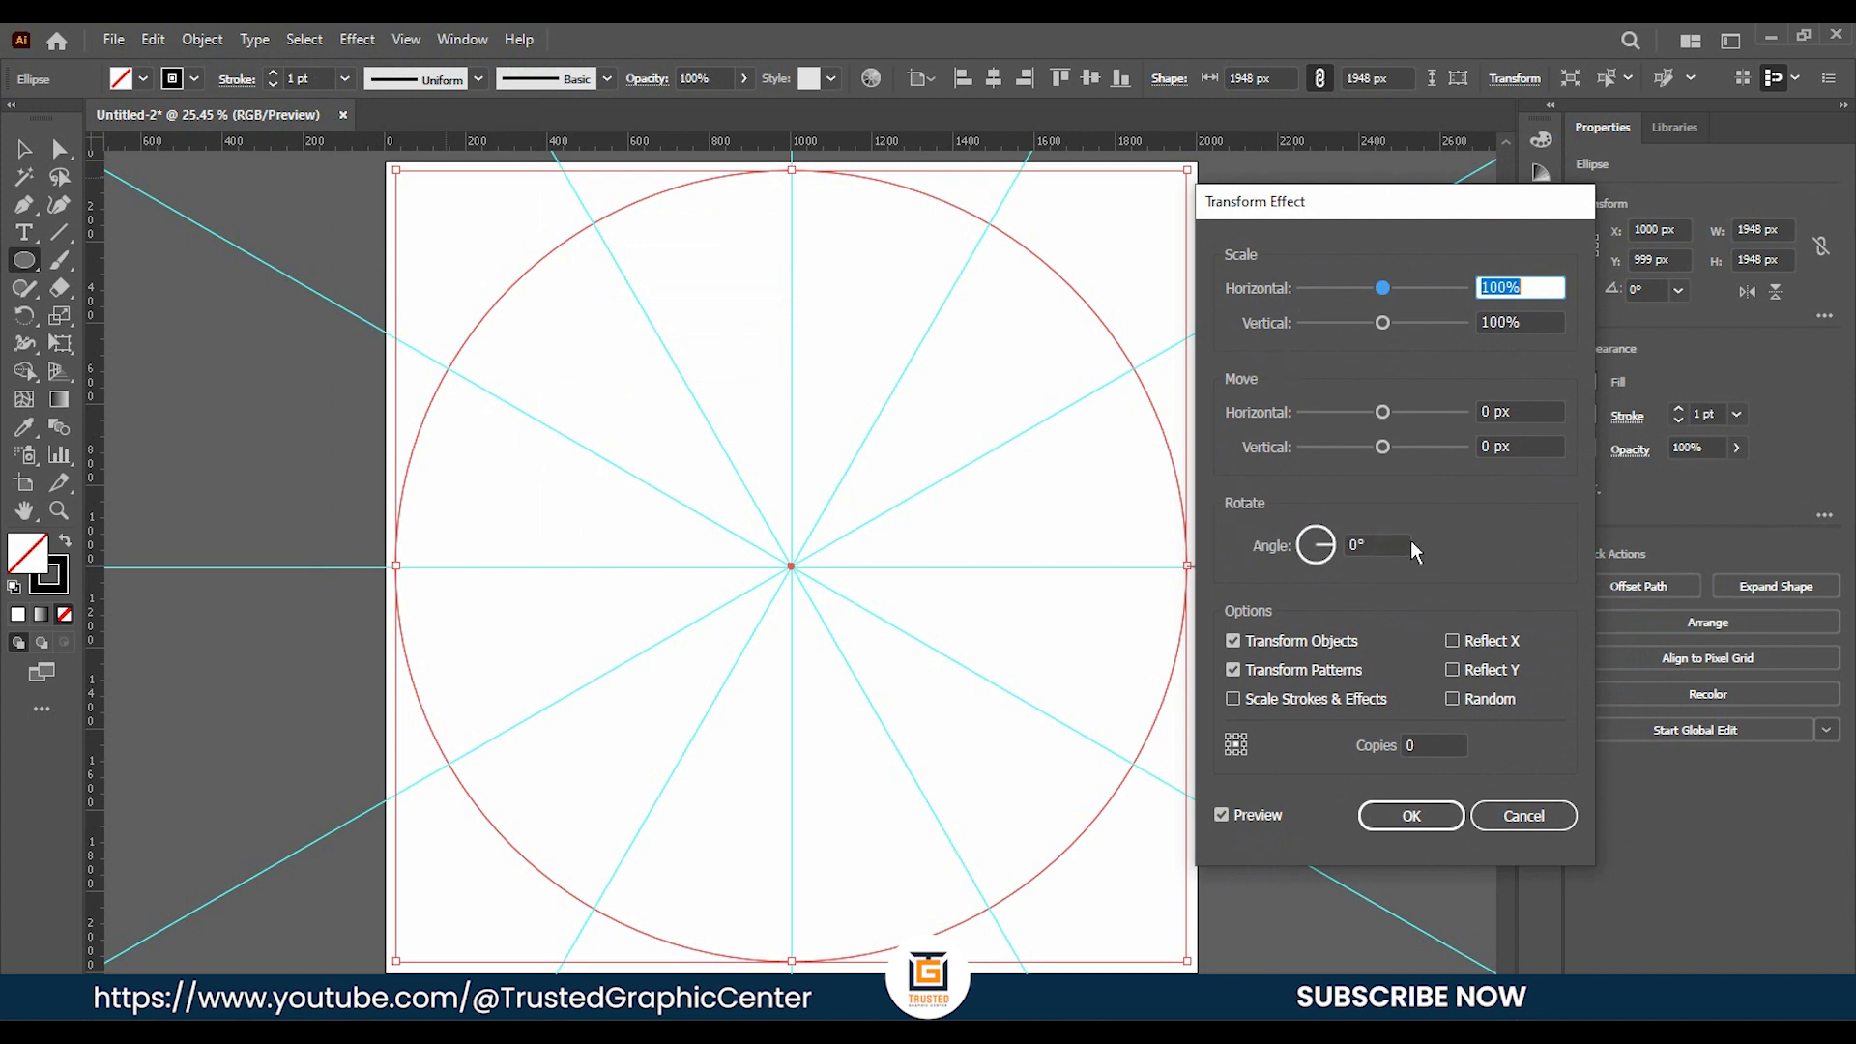
click(1383, 545)
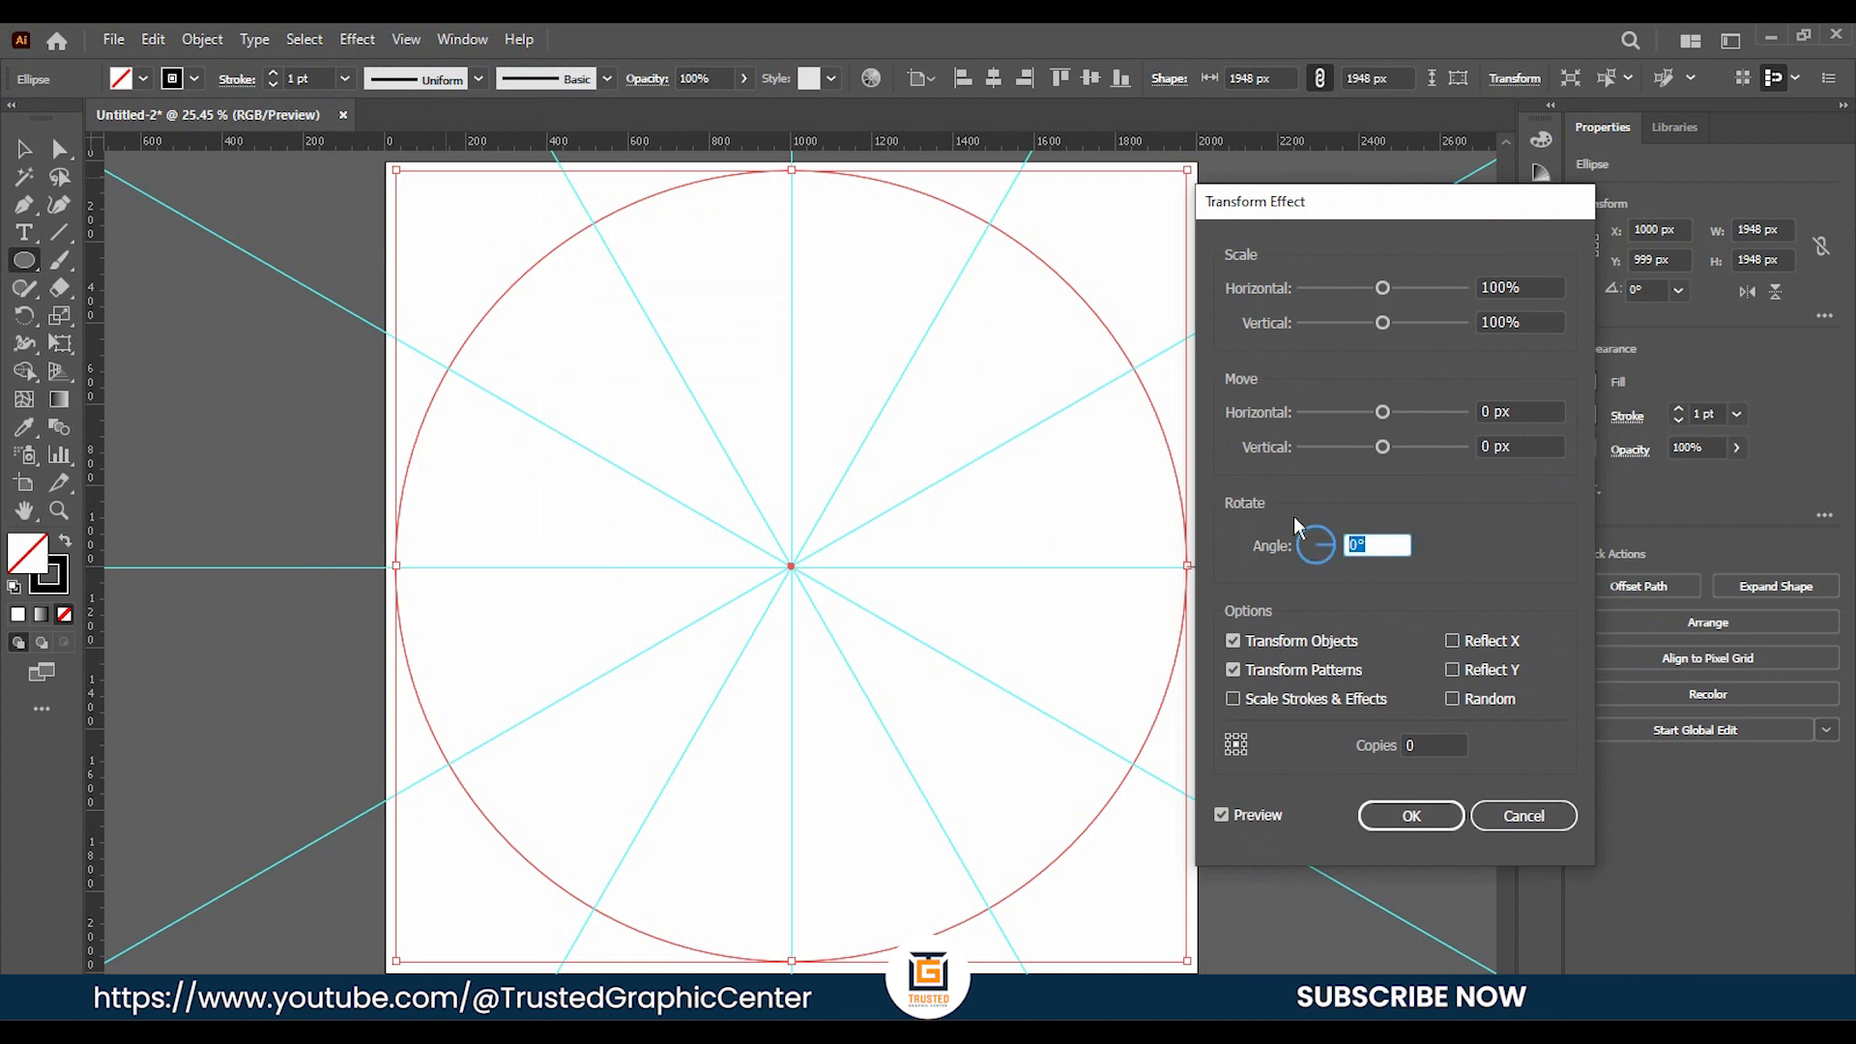
text(36)
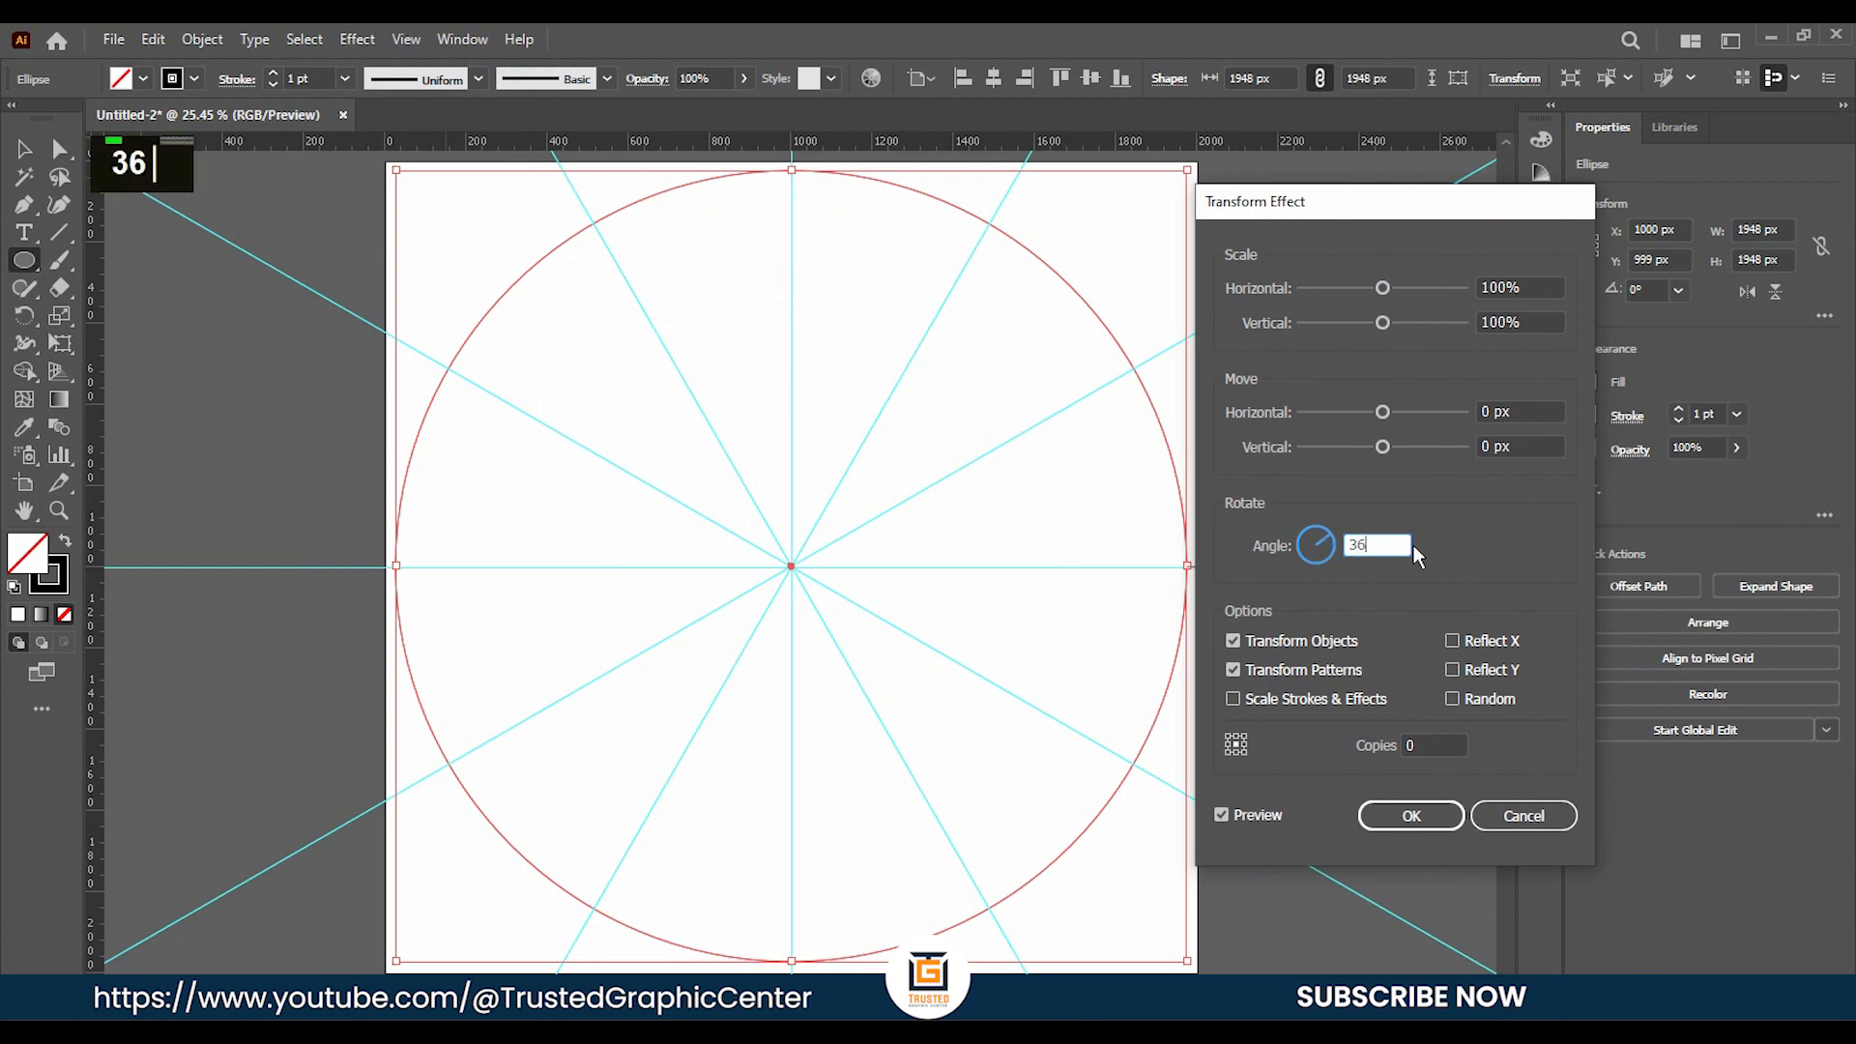
text(0/)
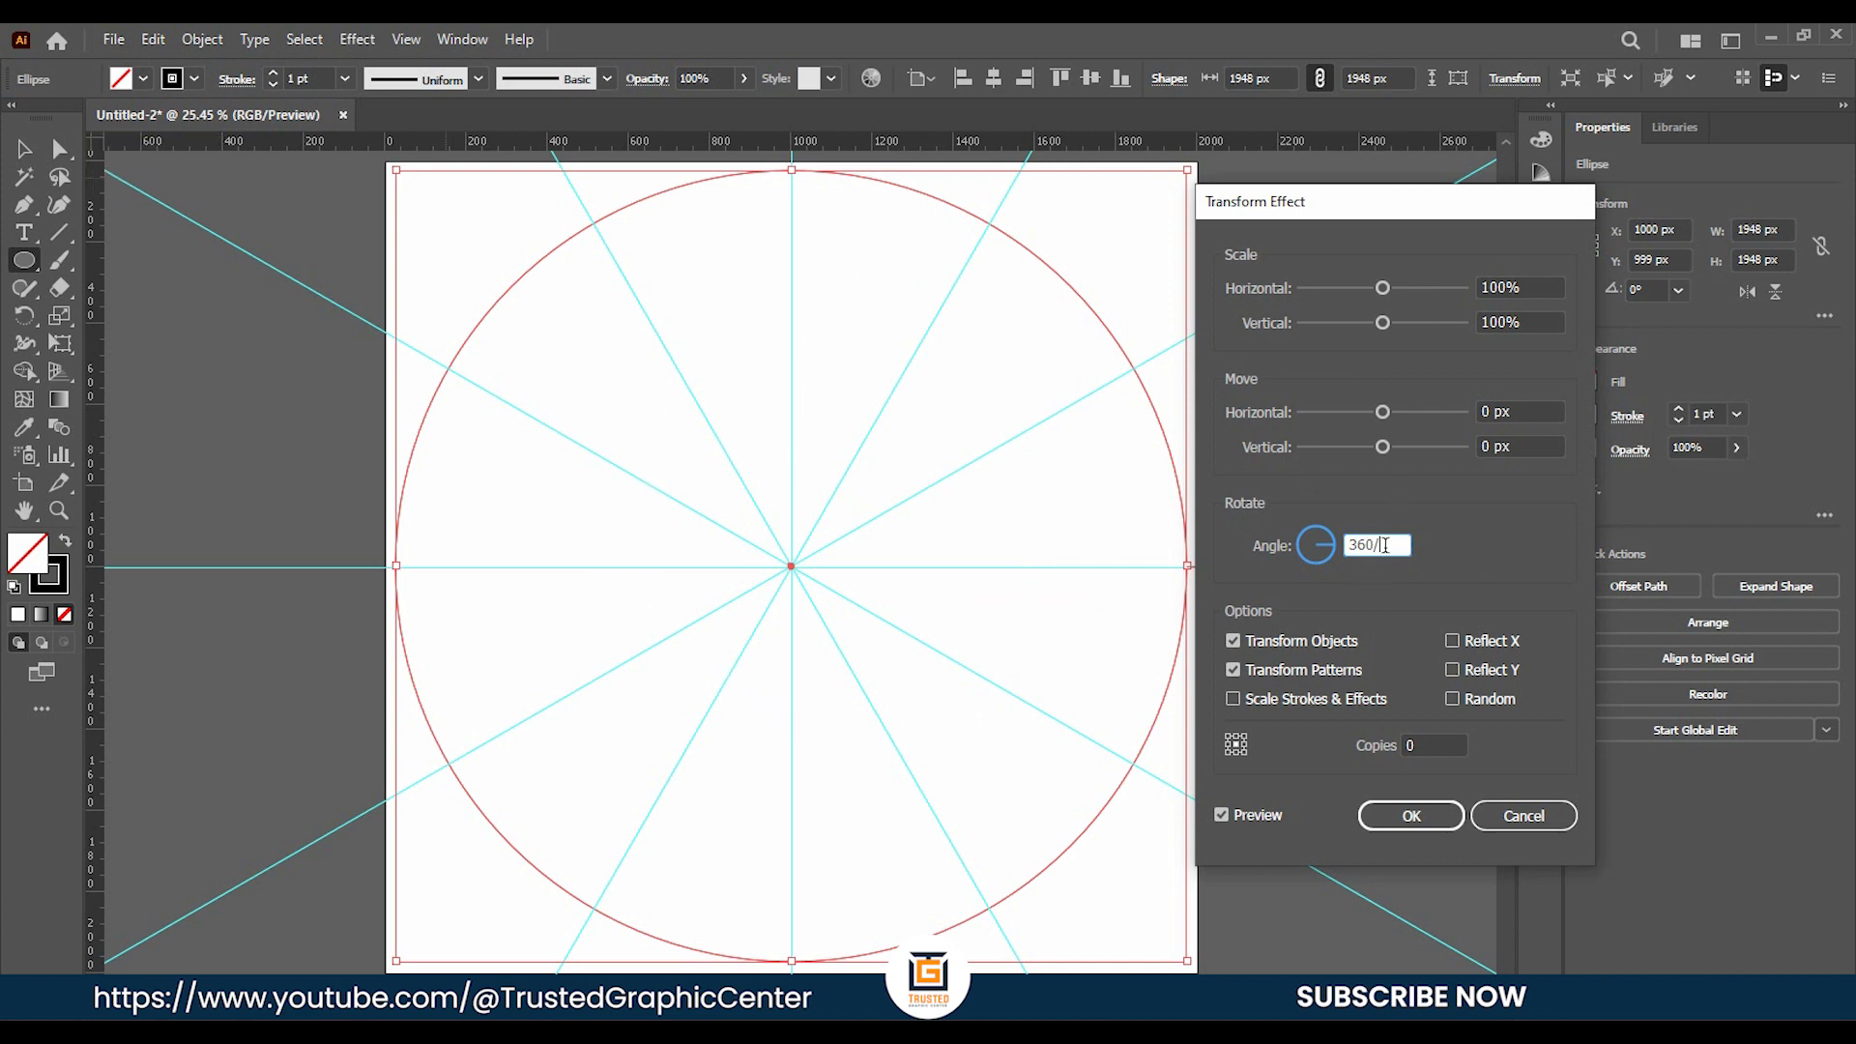
text(2)
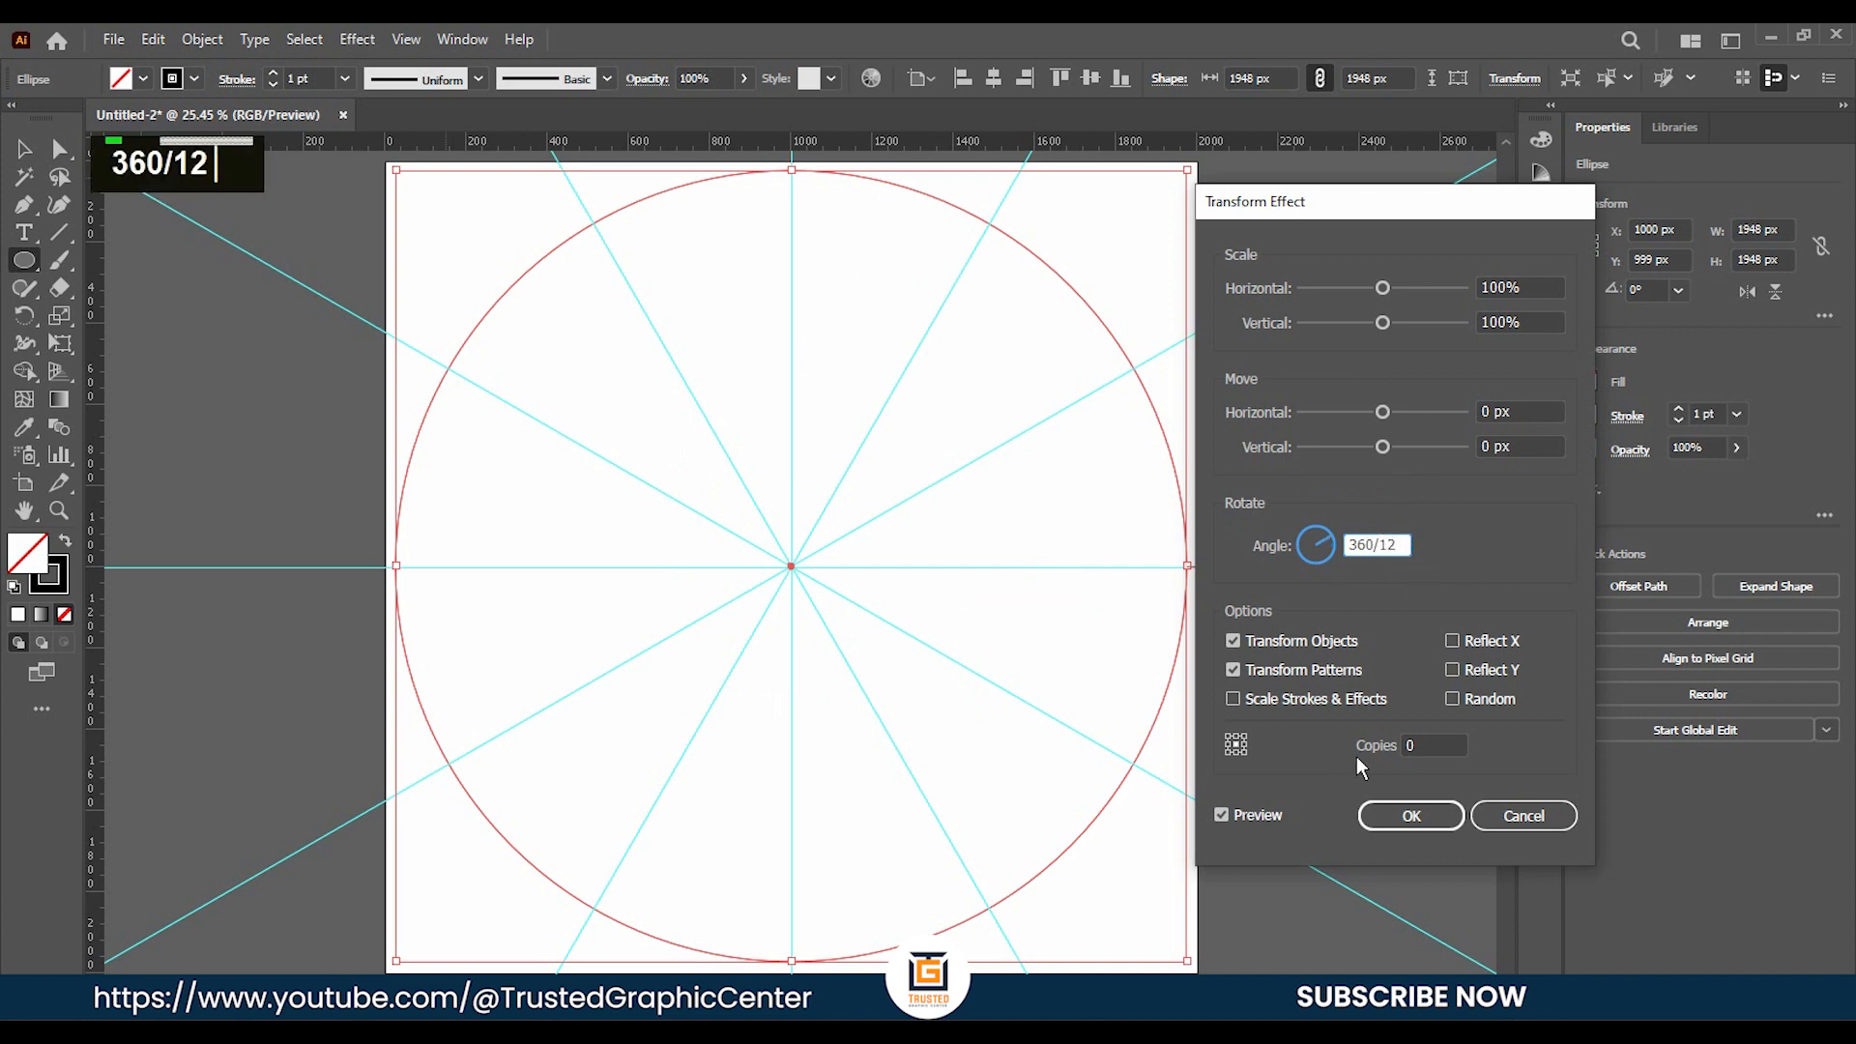
click(1430, 745)
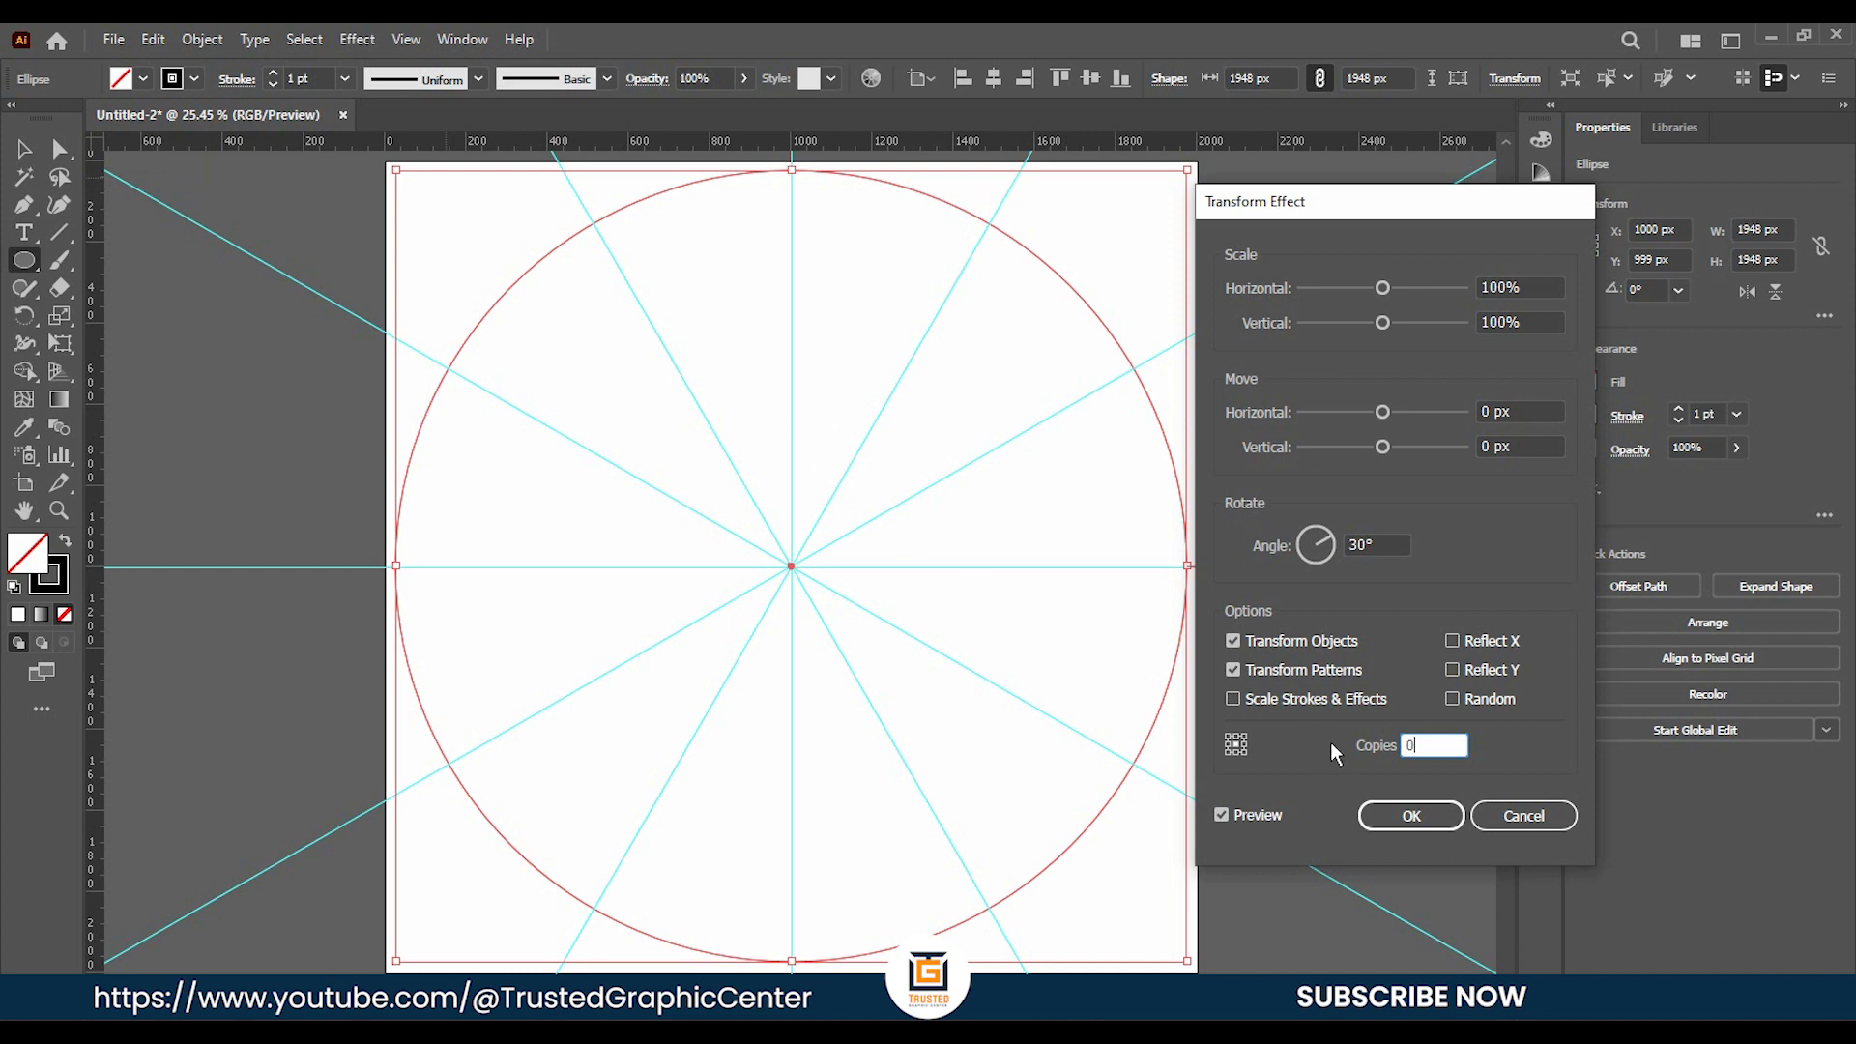
text(11)
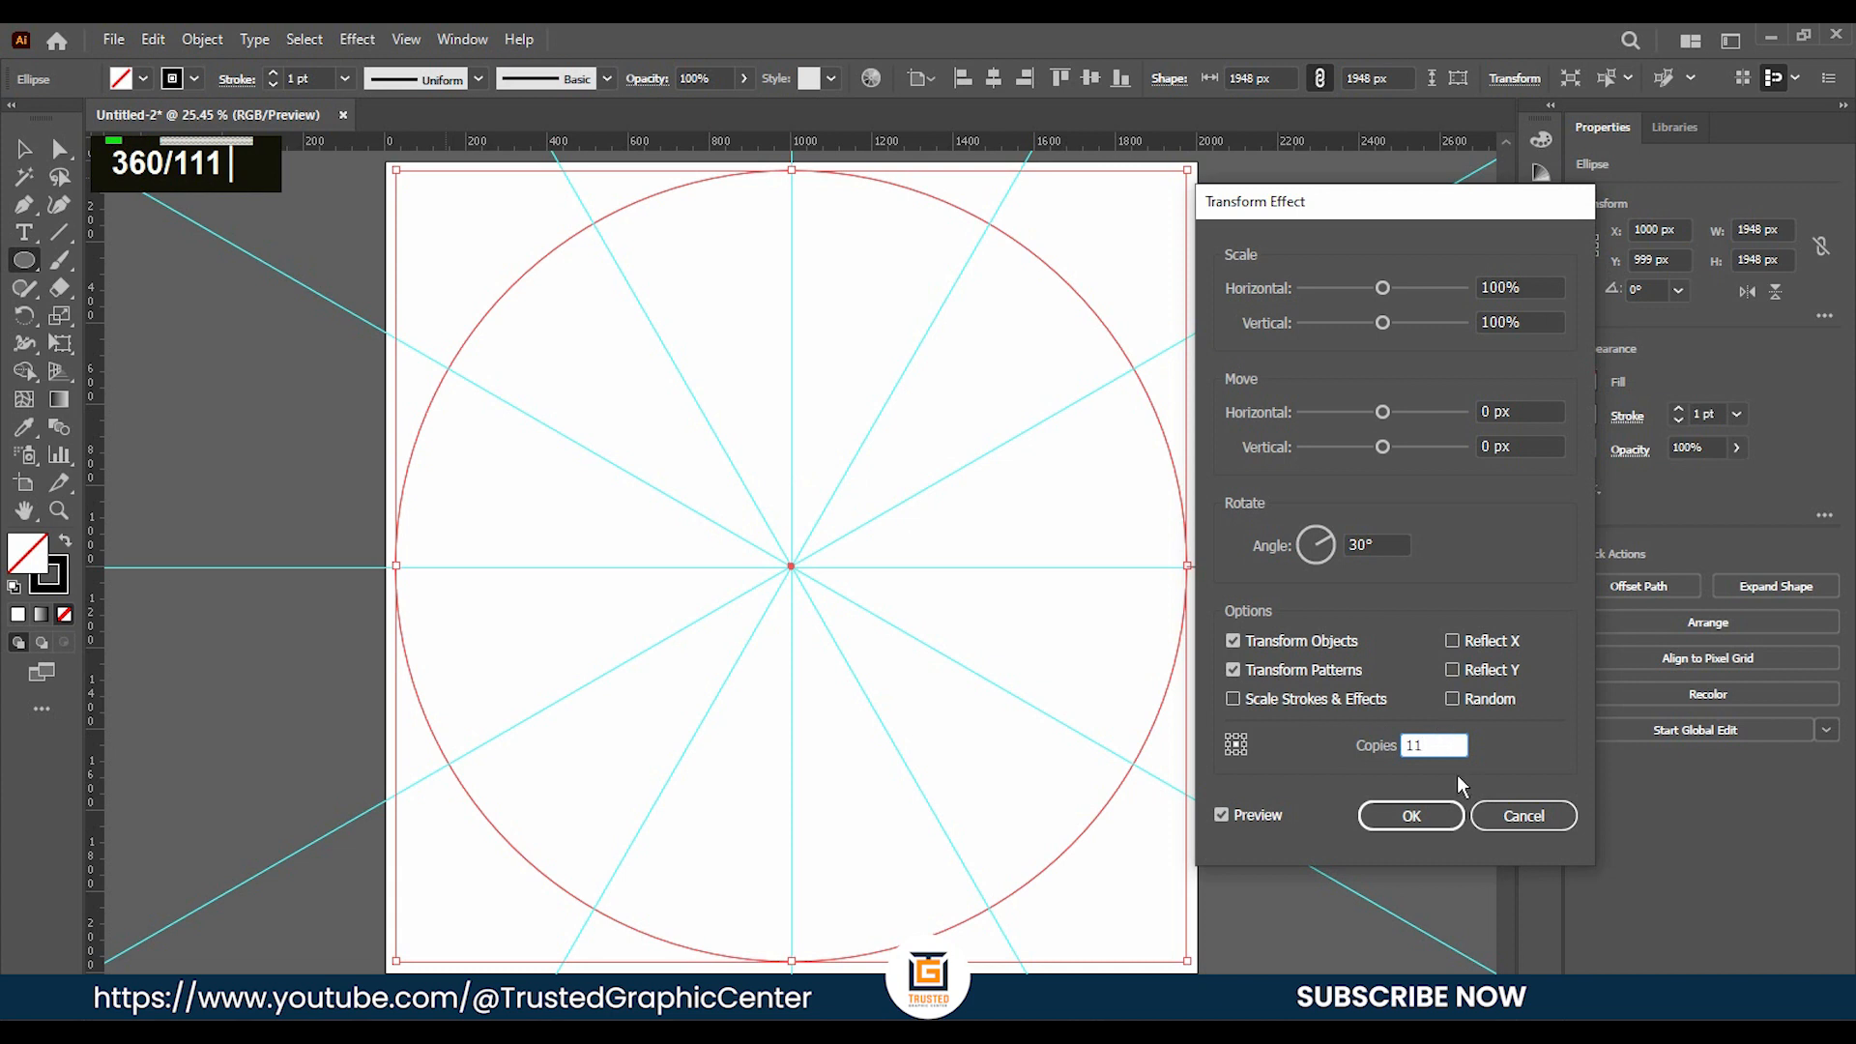
click(1411, 813)
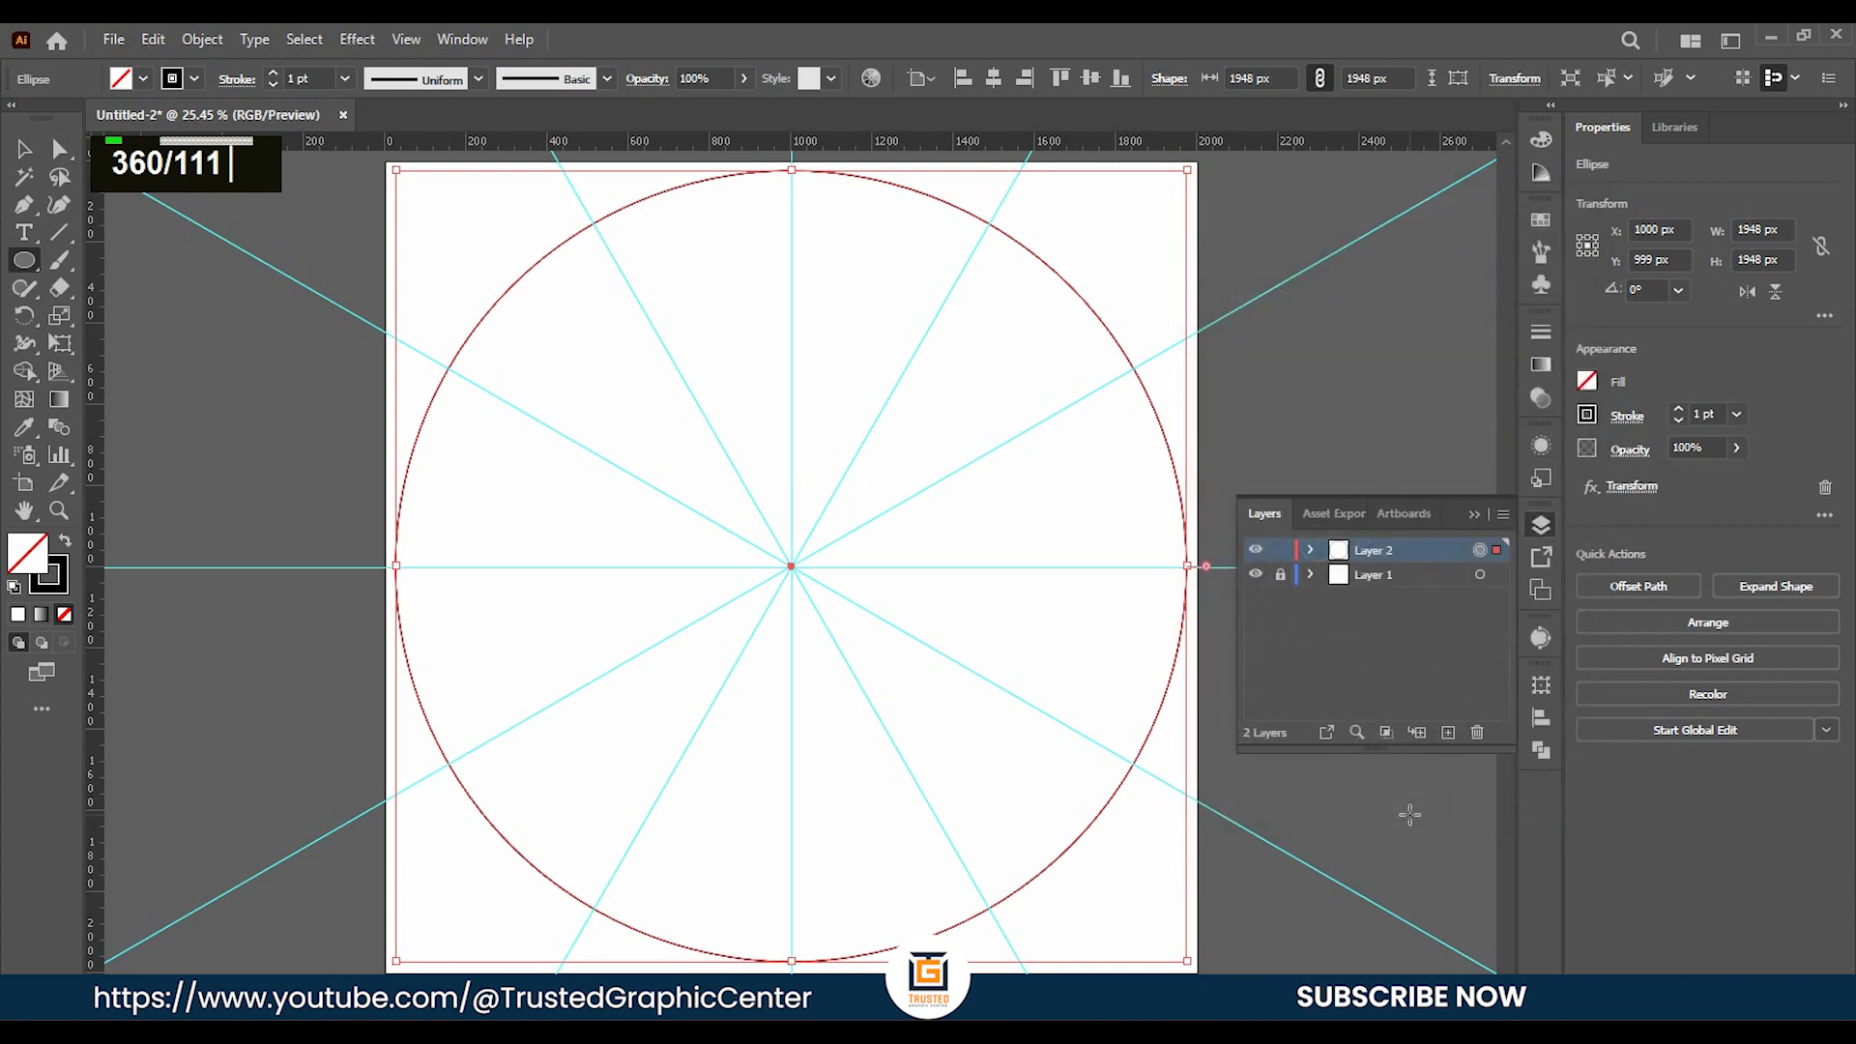
Expand Layer 2 and lock the large ellipse inside it.
click(1476, 514)
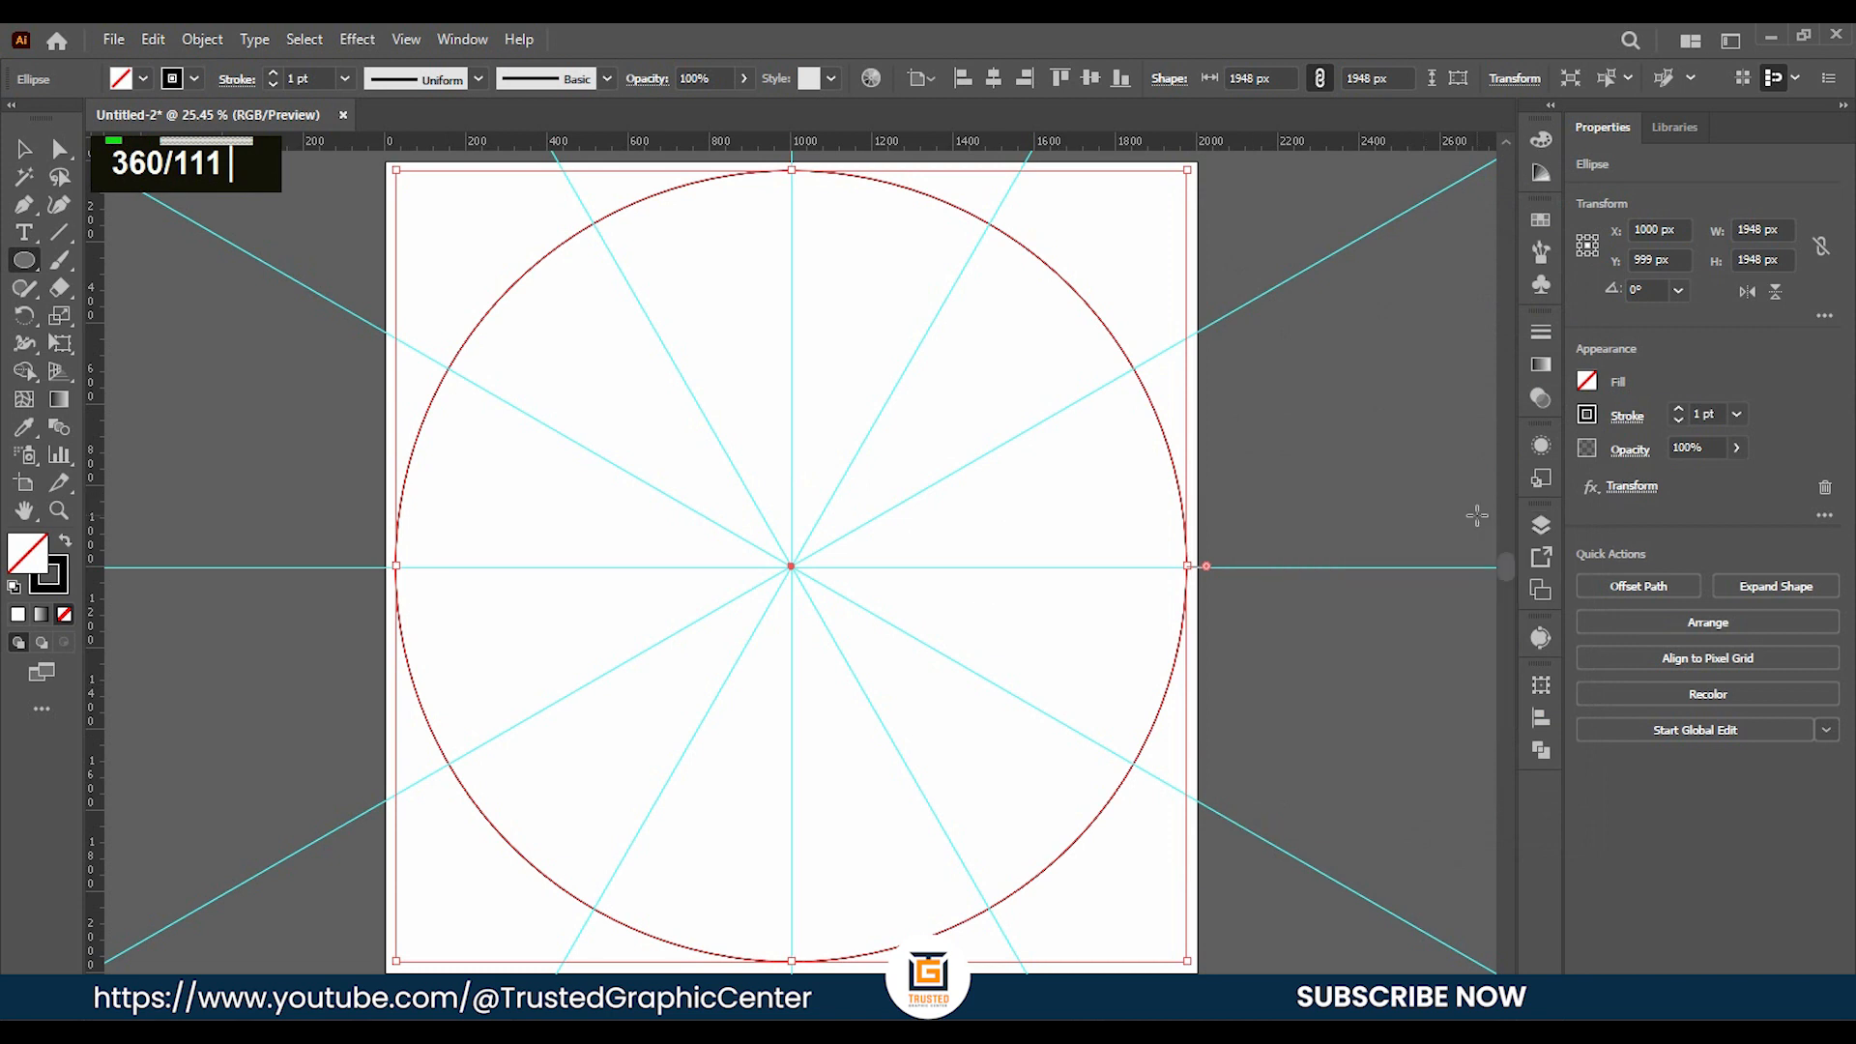
click(1537, 530)
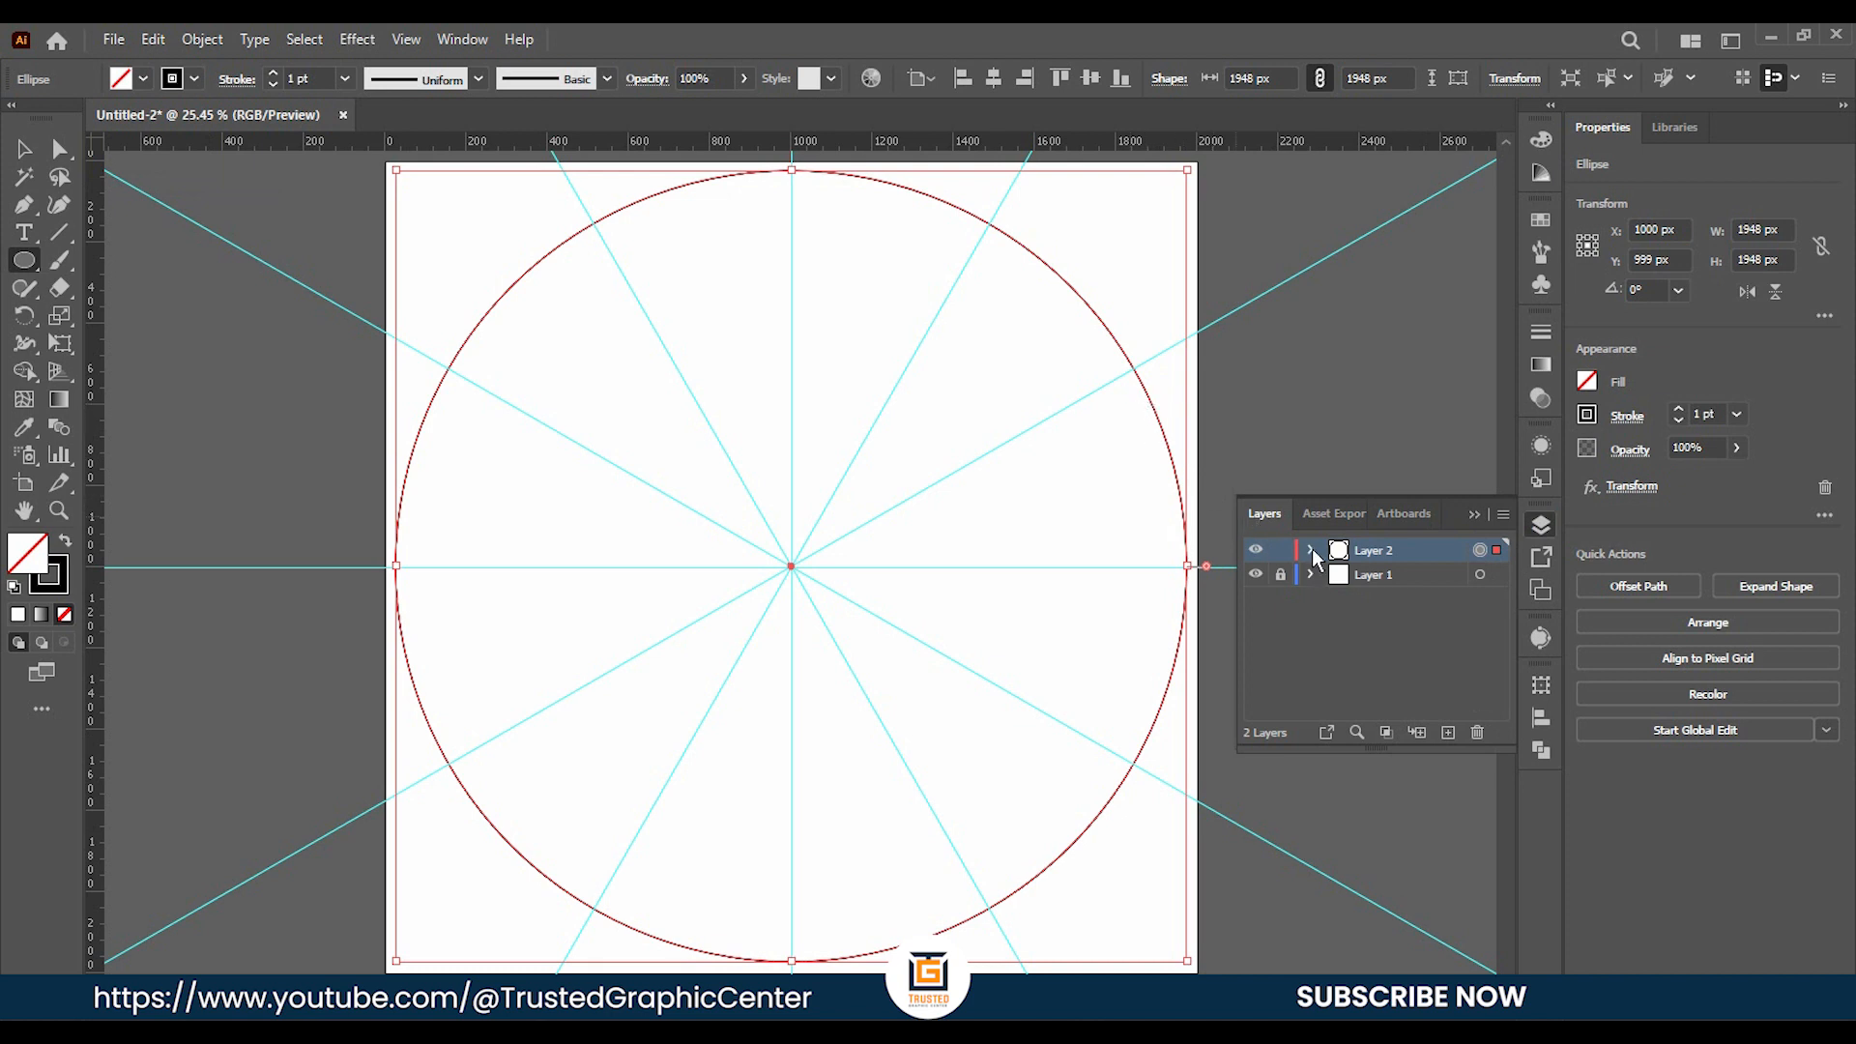
click(1310, 551)
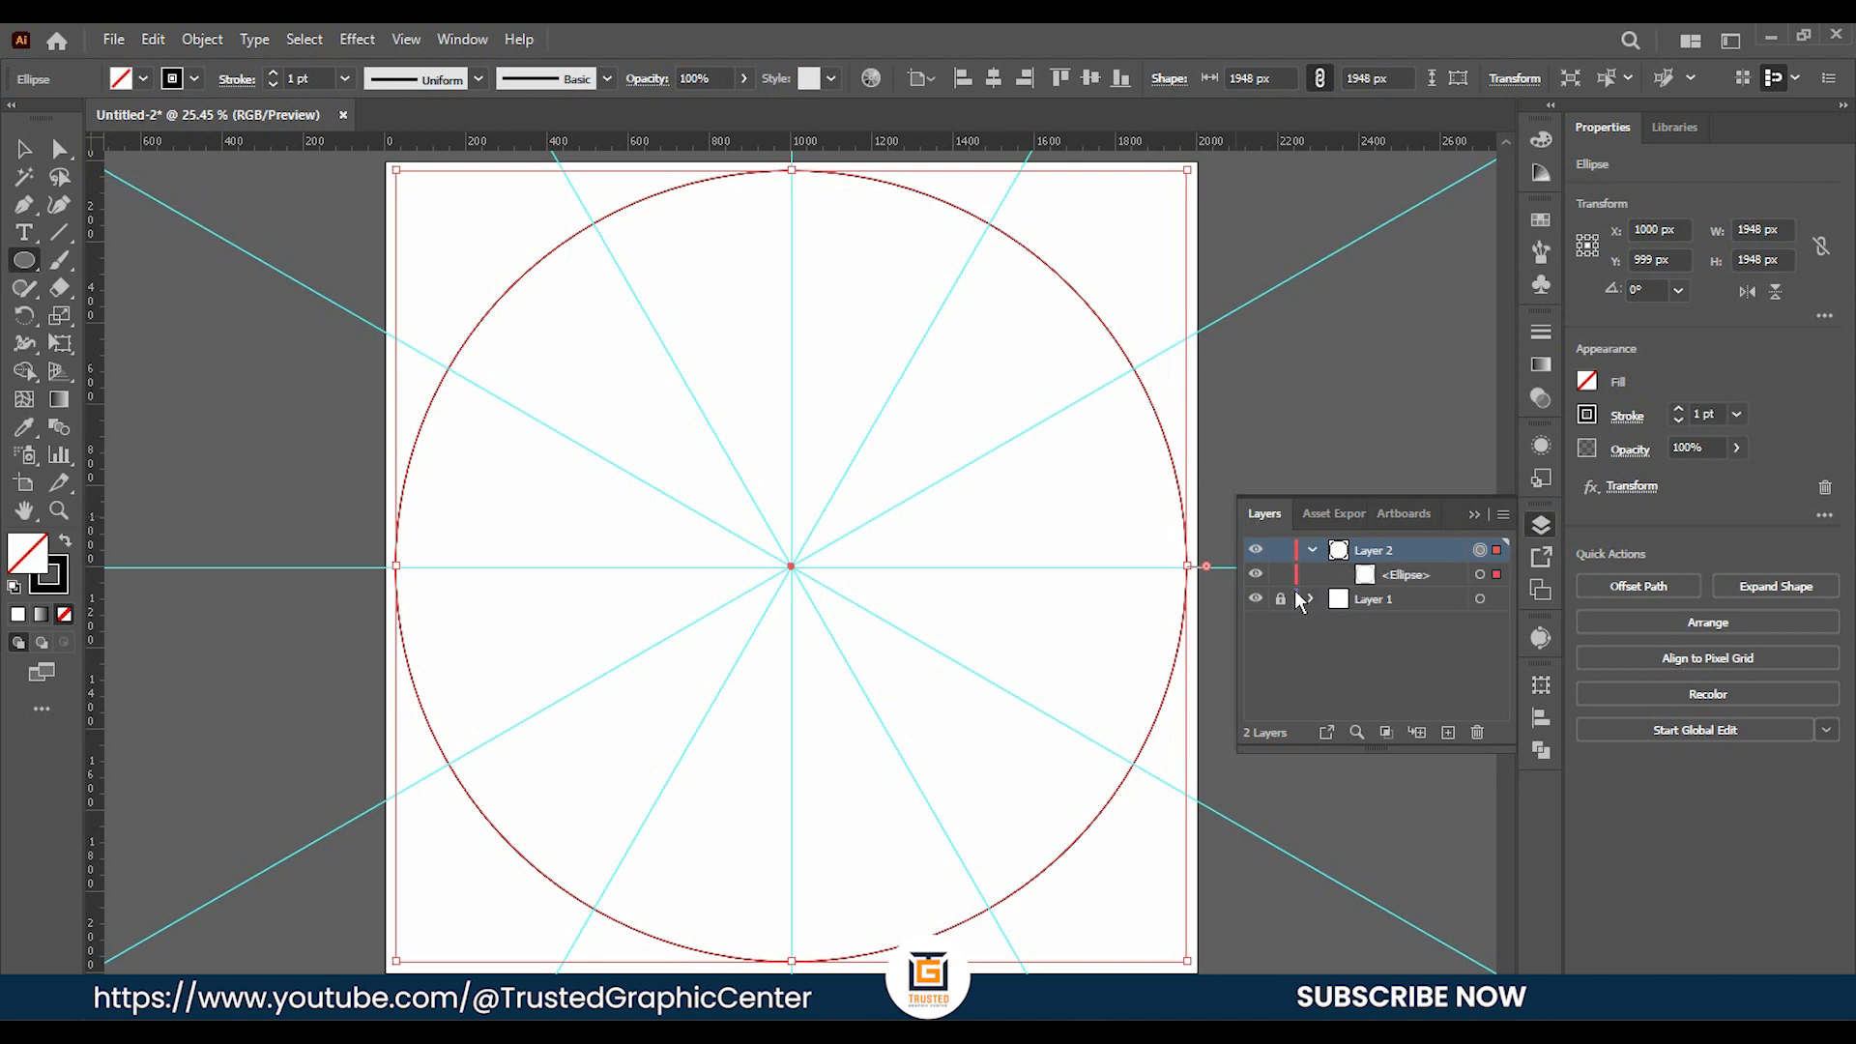
click(1280, 575)
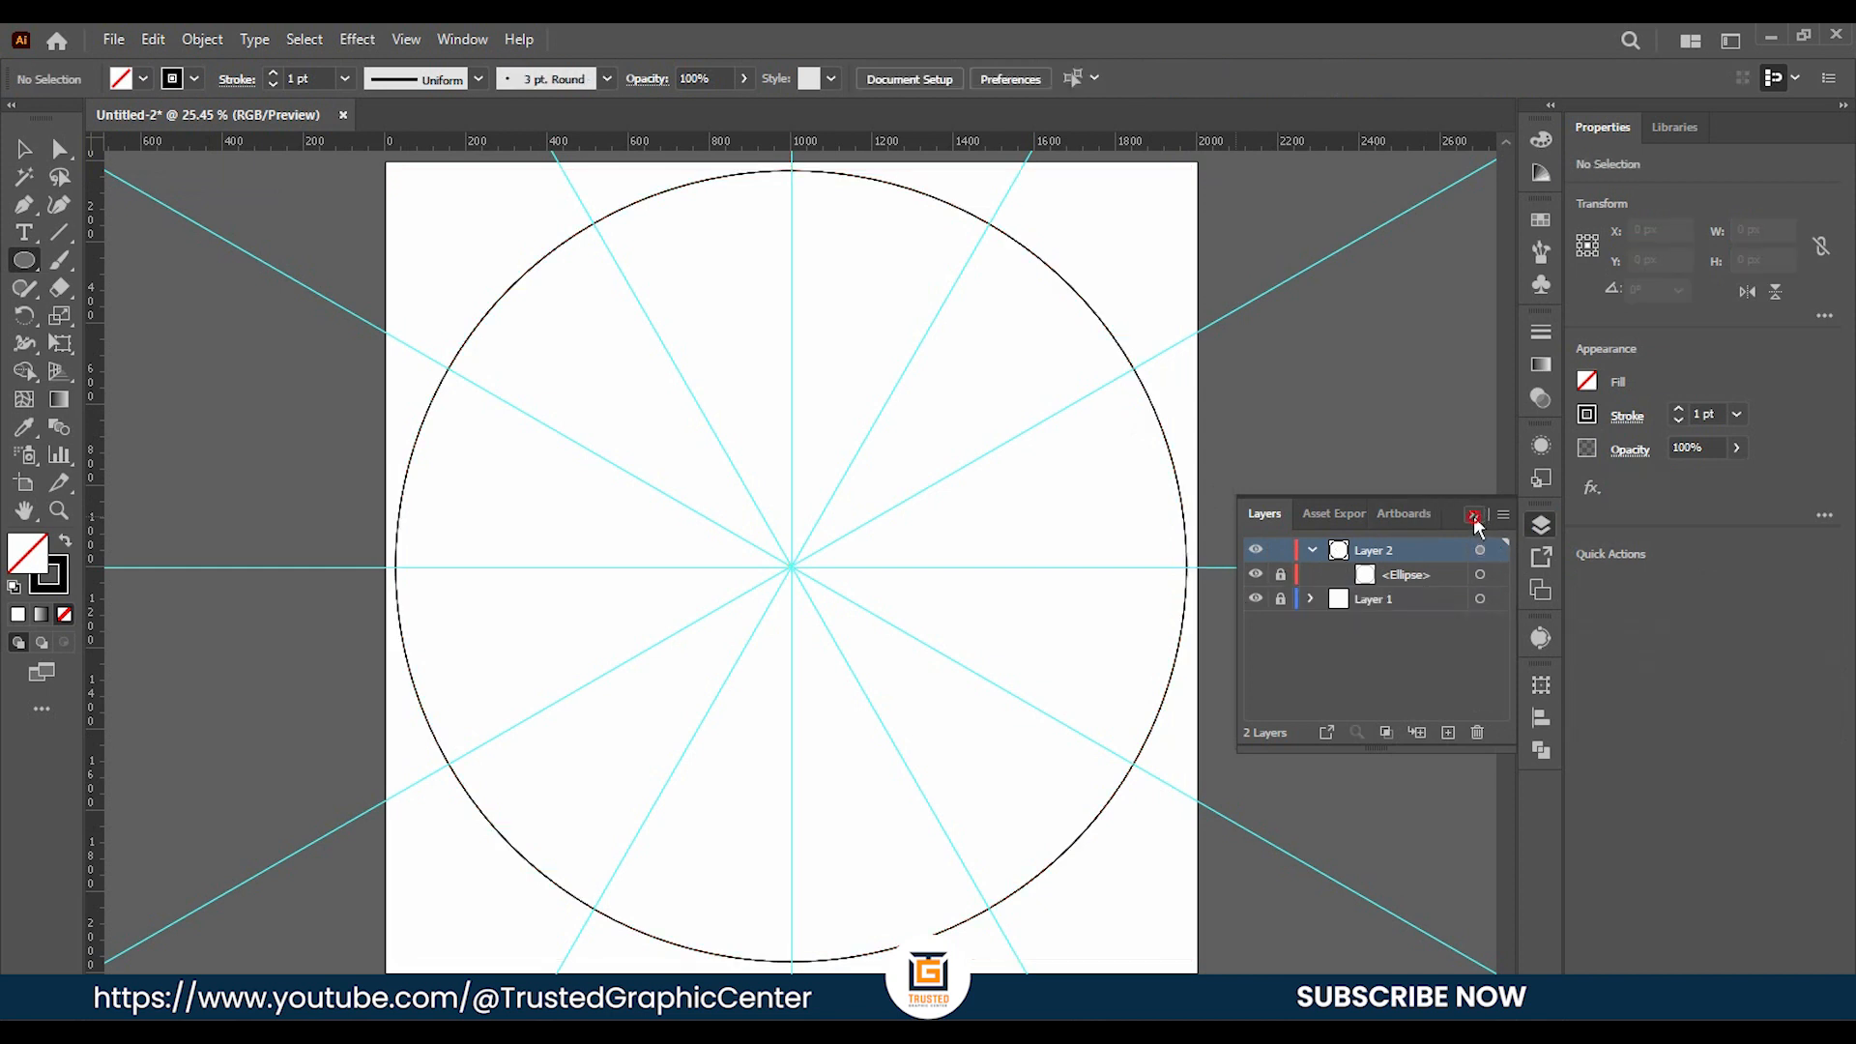
click(1474, 515)
Draw a circle about 128 px wide centred on the guides' intersection and swap its fill and stroke to make it solid black.
key(v)
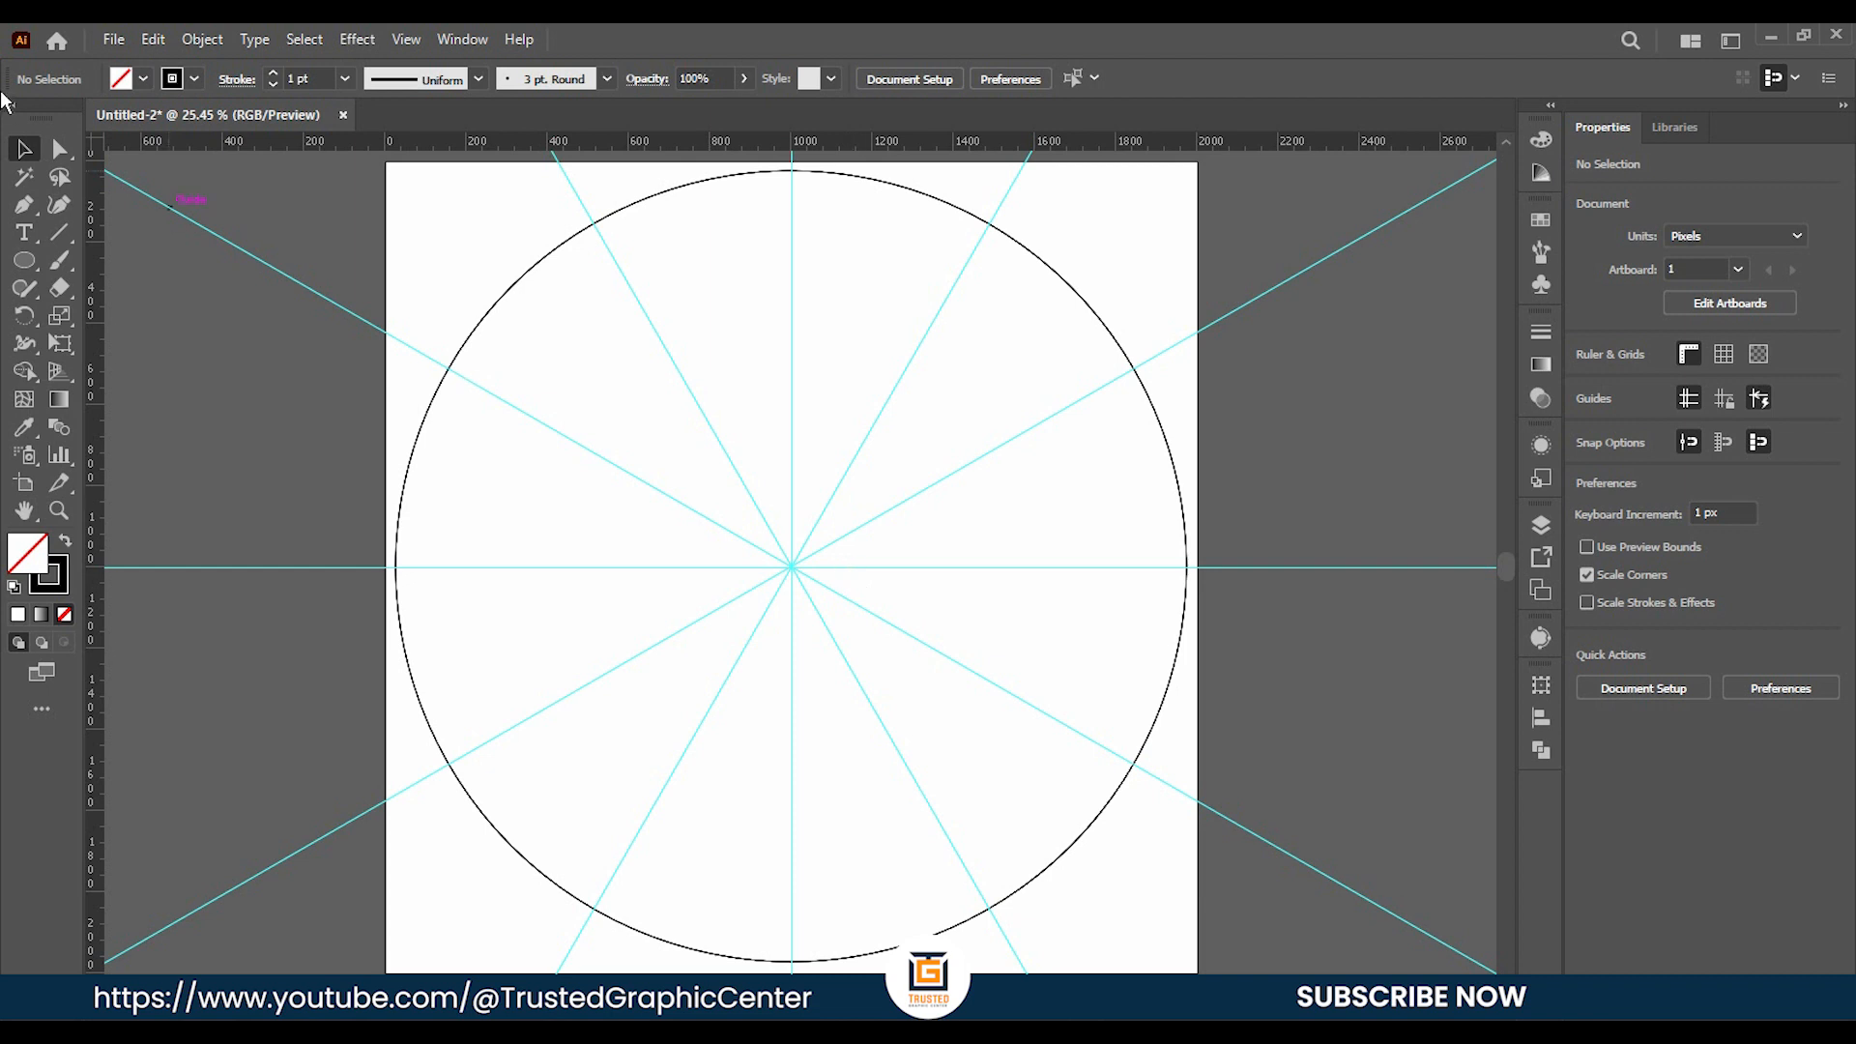
right_click(25, 261)
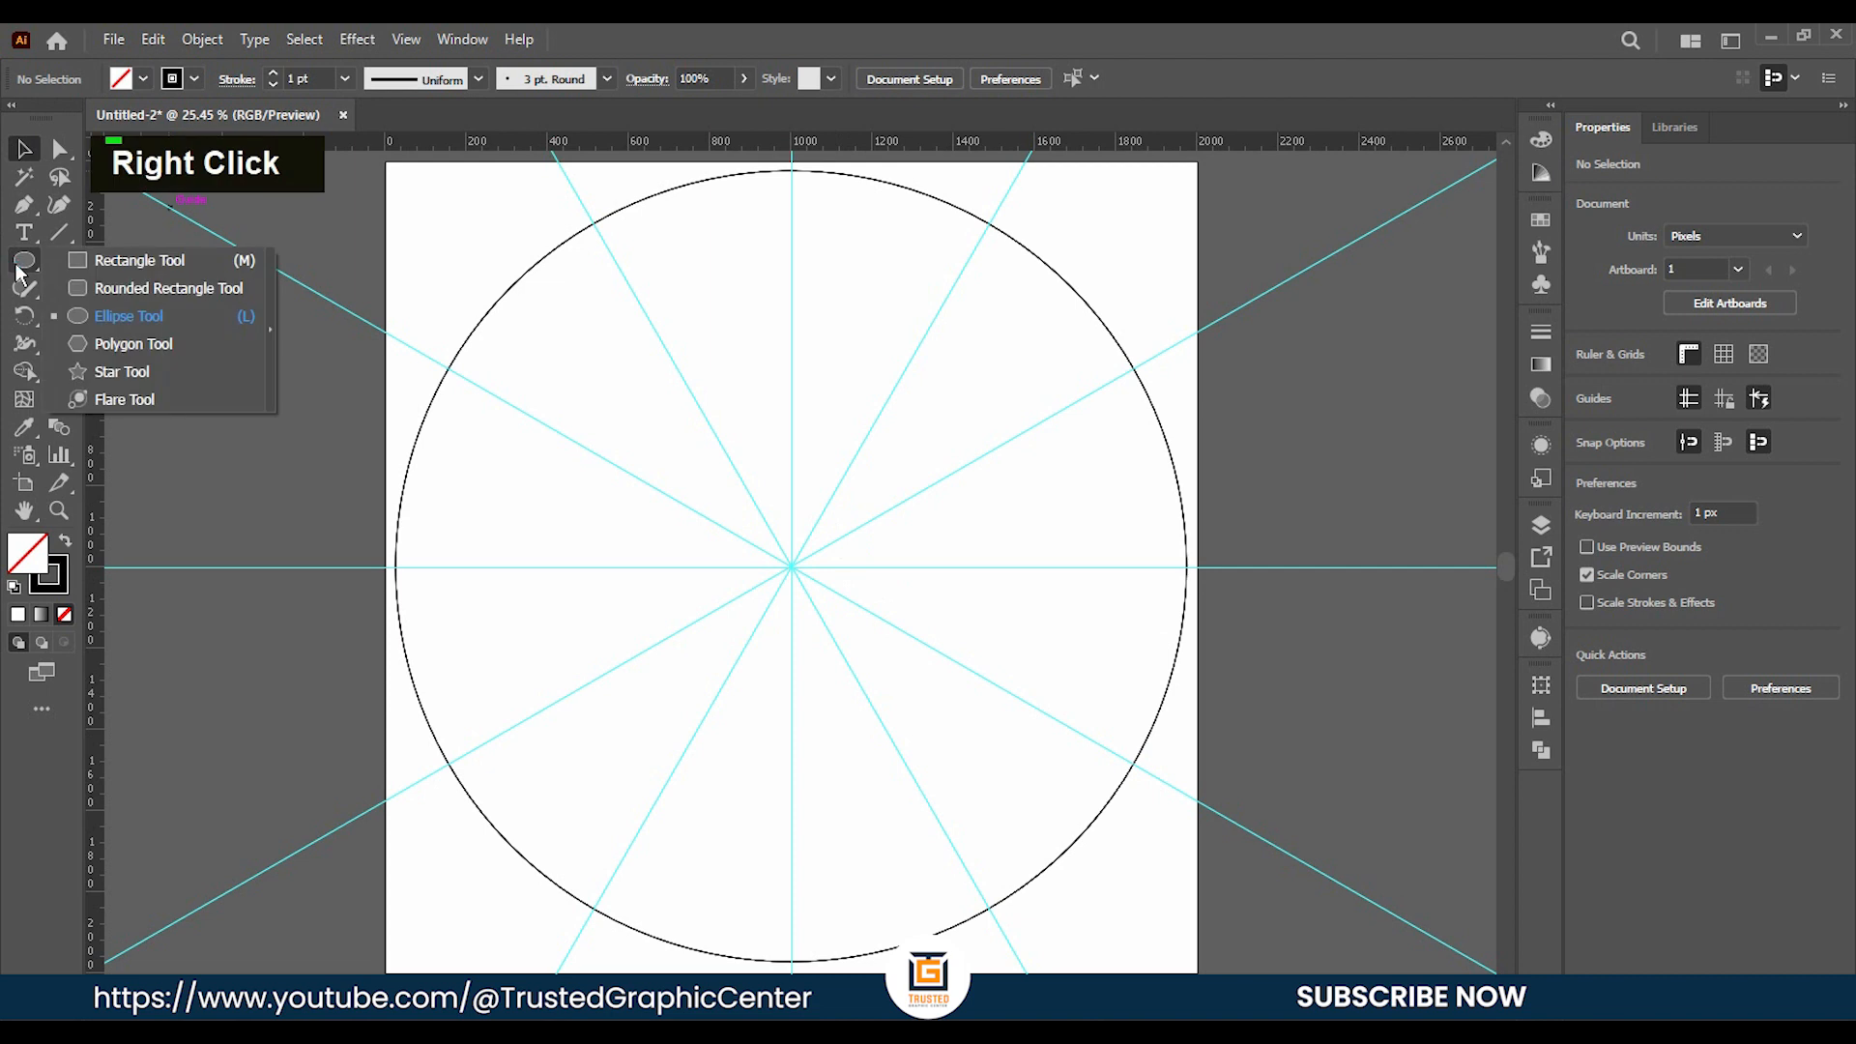
click(116, 316)
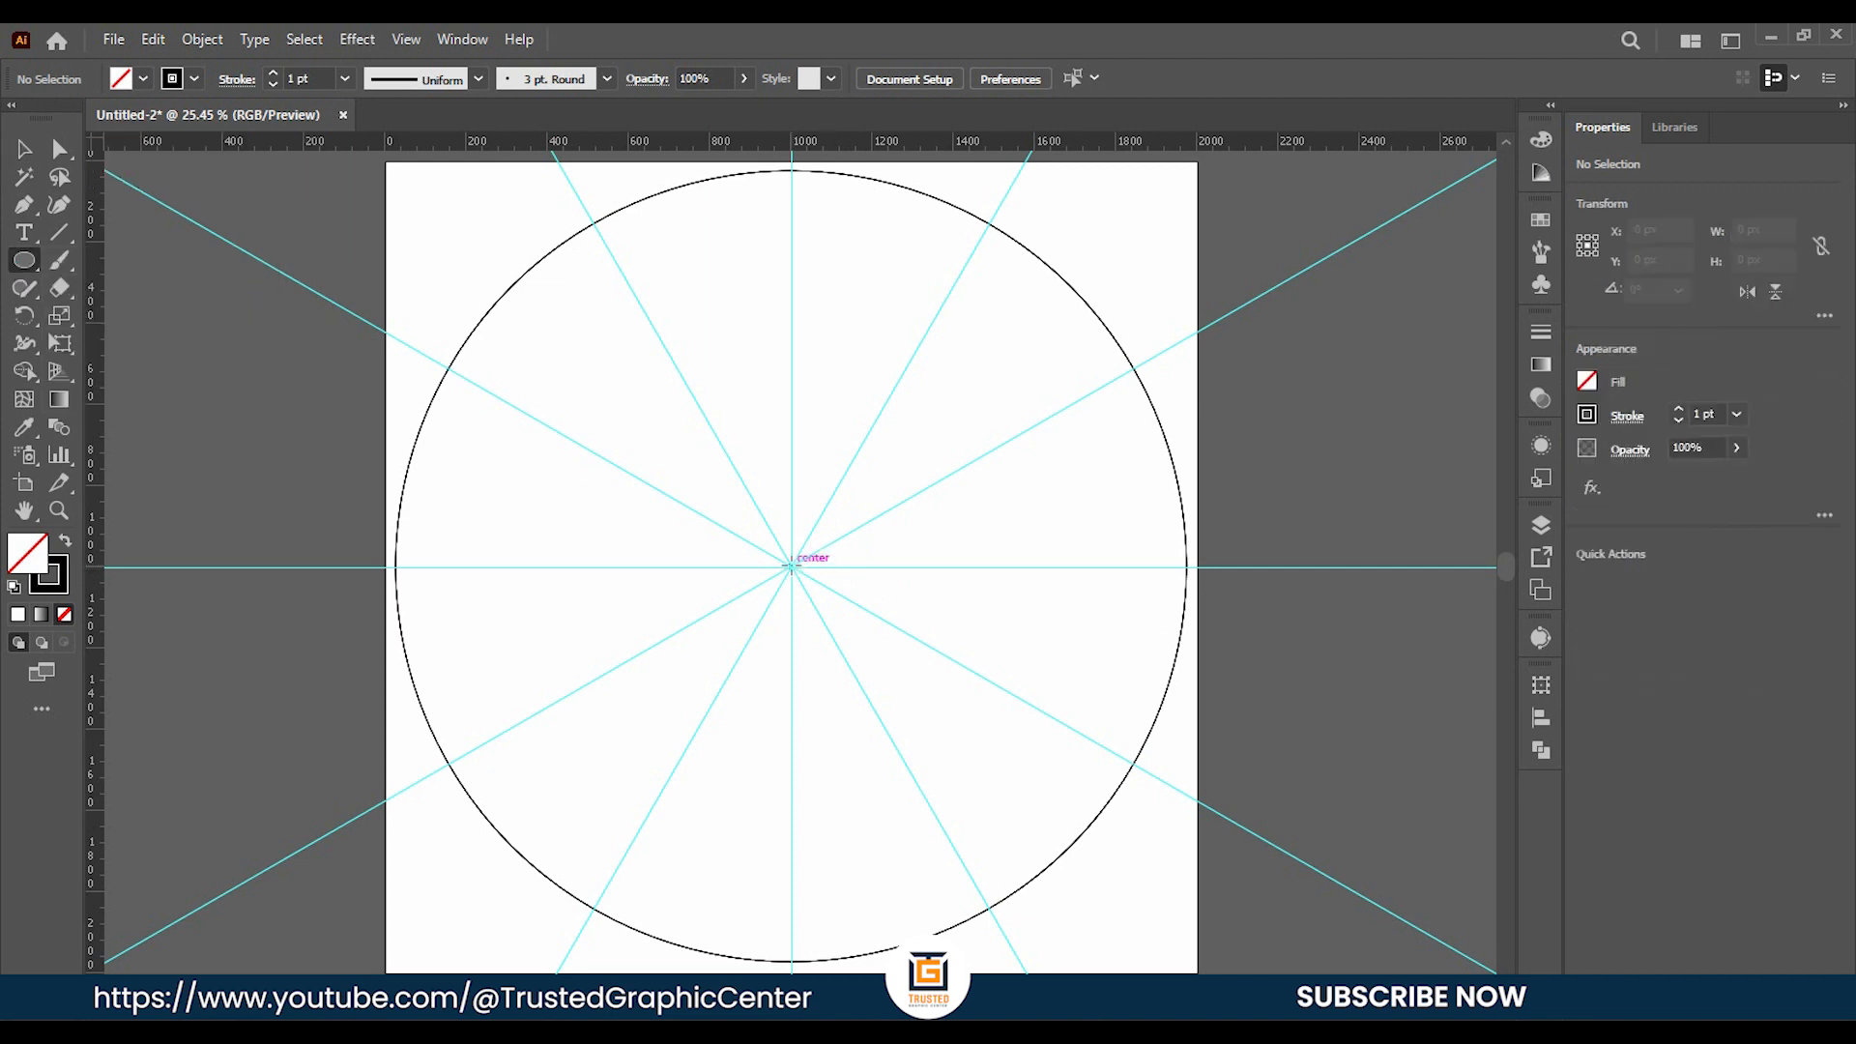
drag(791, 567, 818, 593)
key(v)
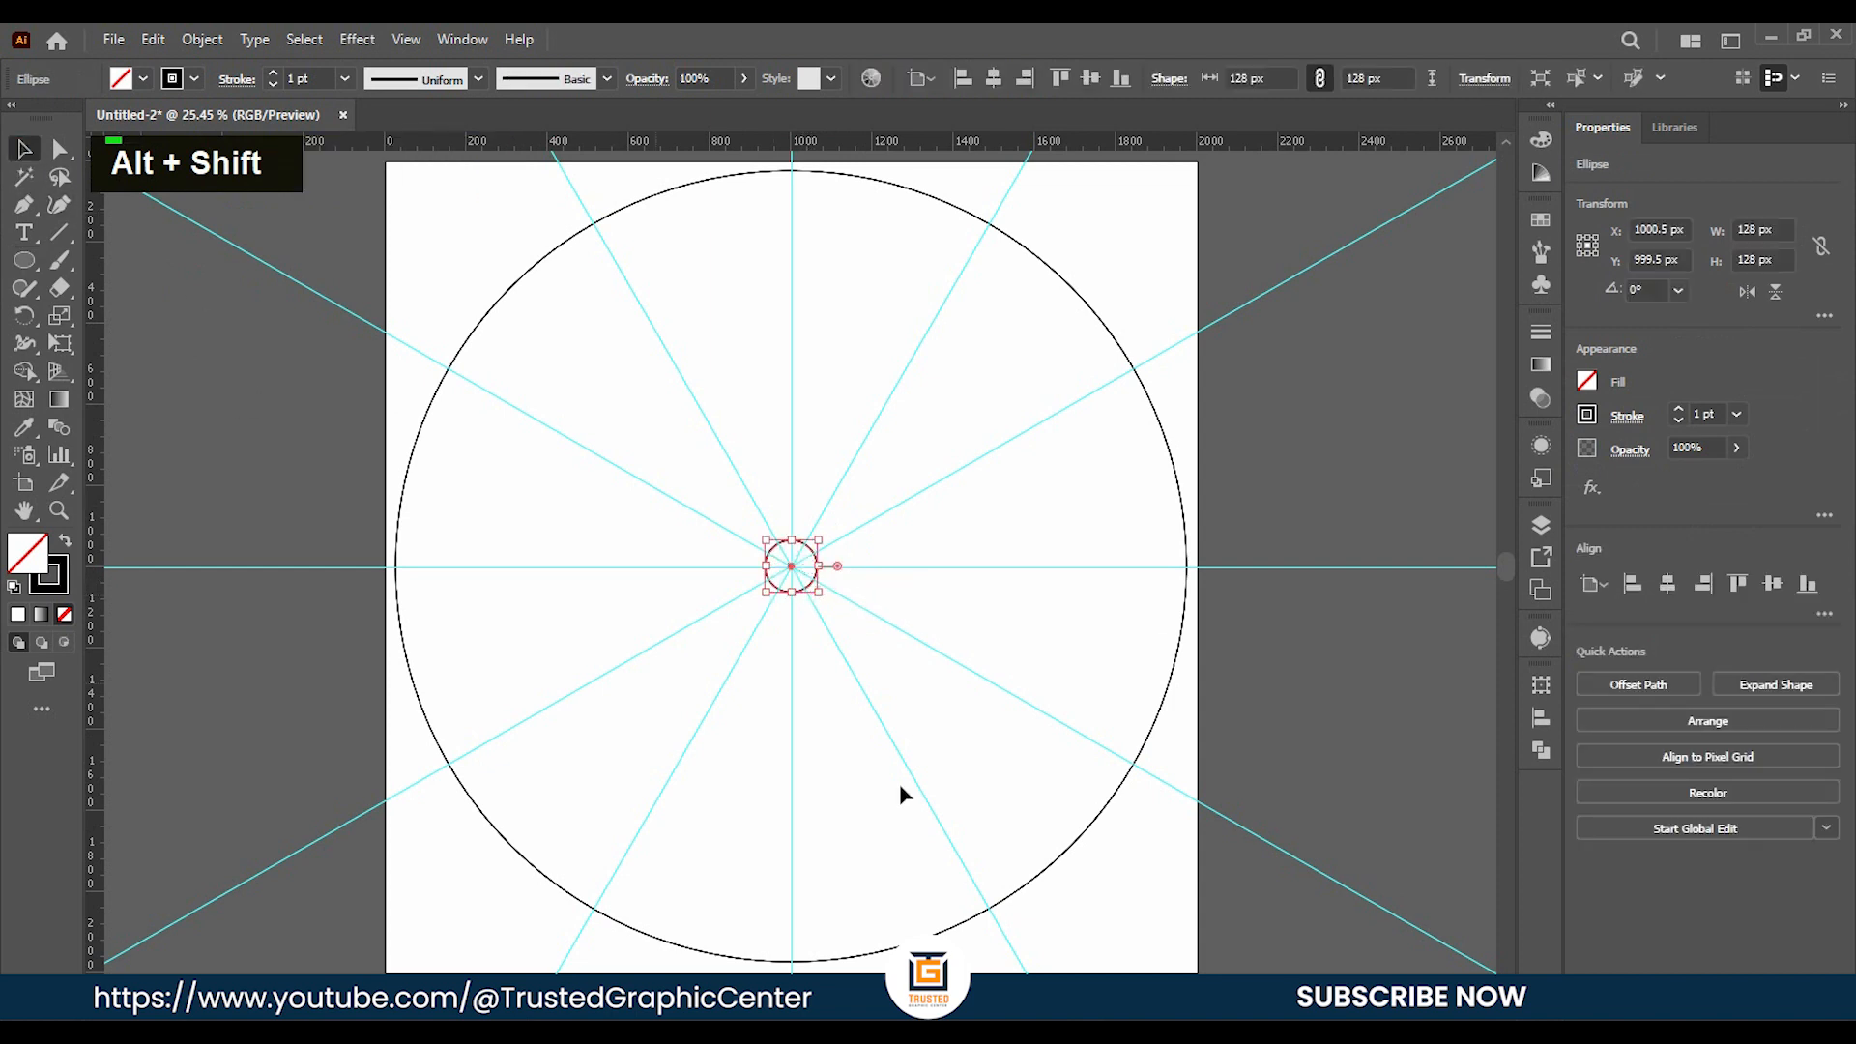
key(shift+x)
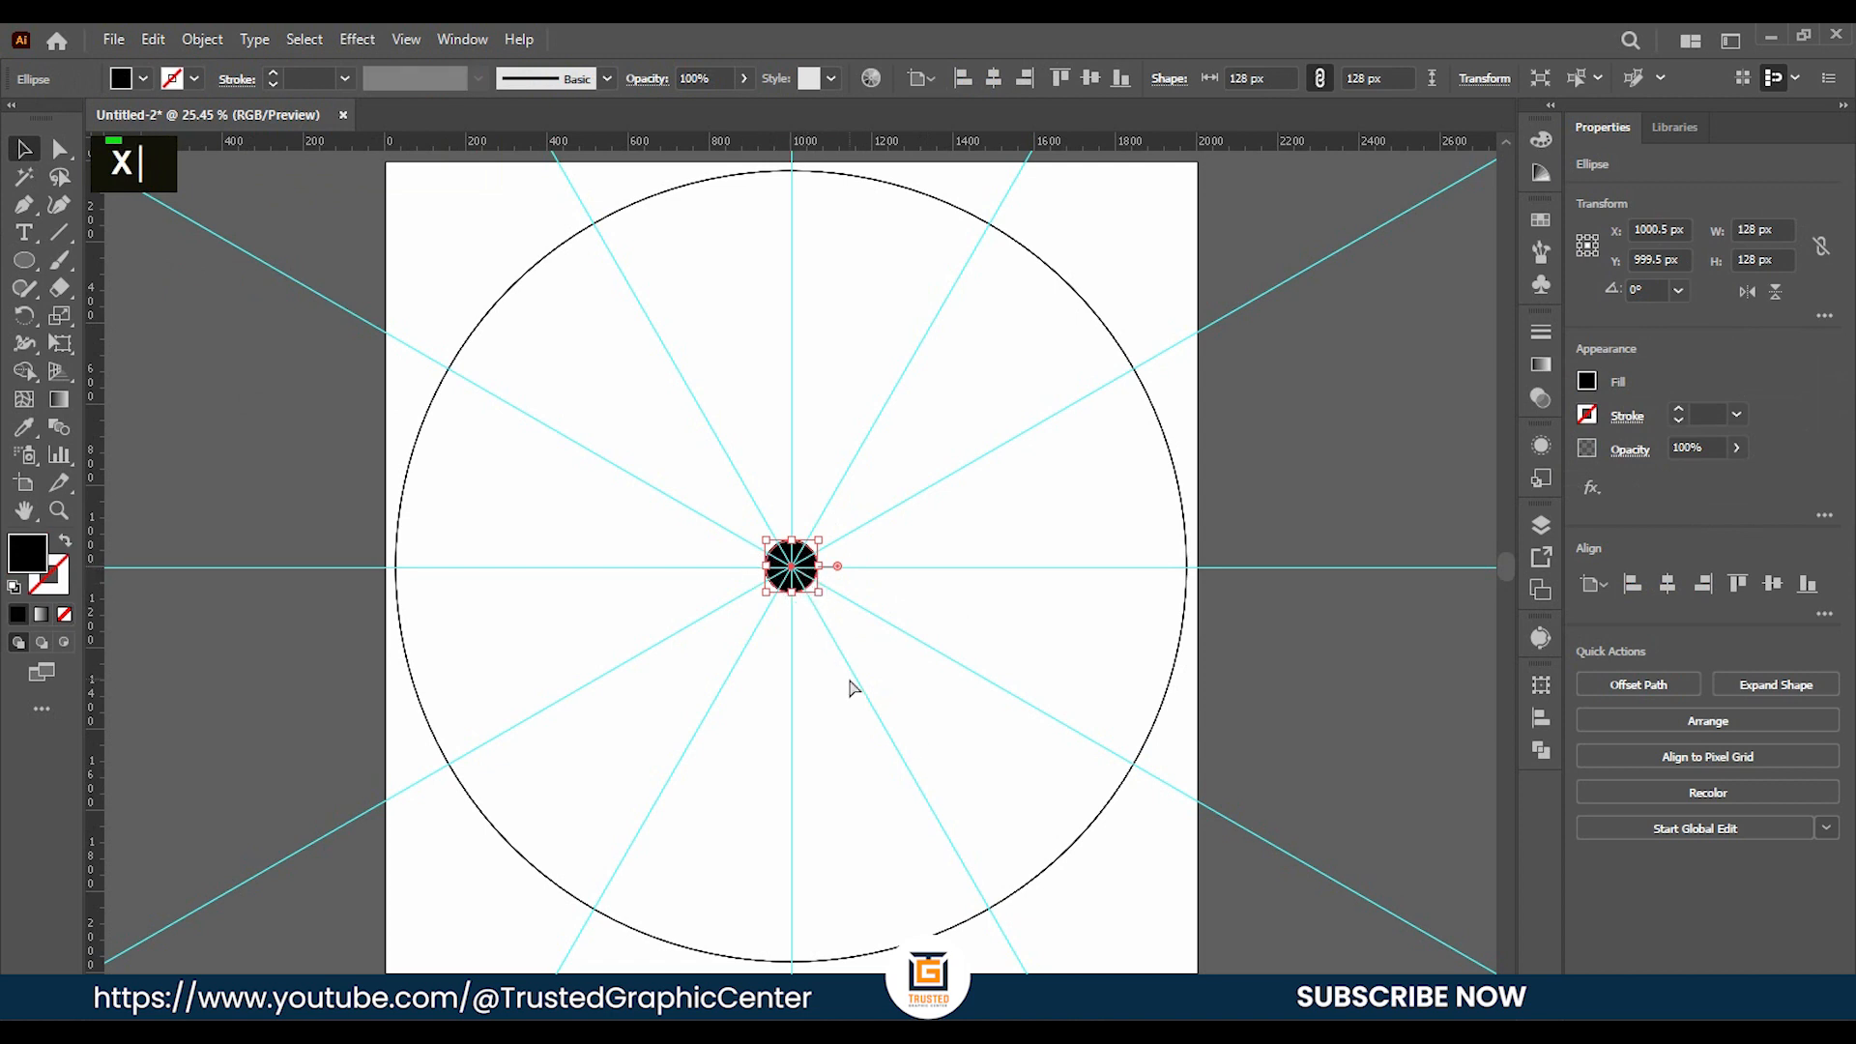
Paste a copy of the small circle in front, enlarge it from its centre to about 191 px, and swap it to a black outline without fill.
key(ctrl+f)
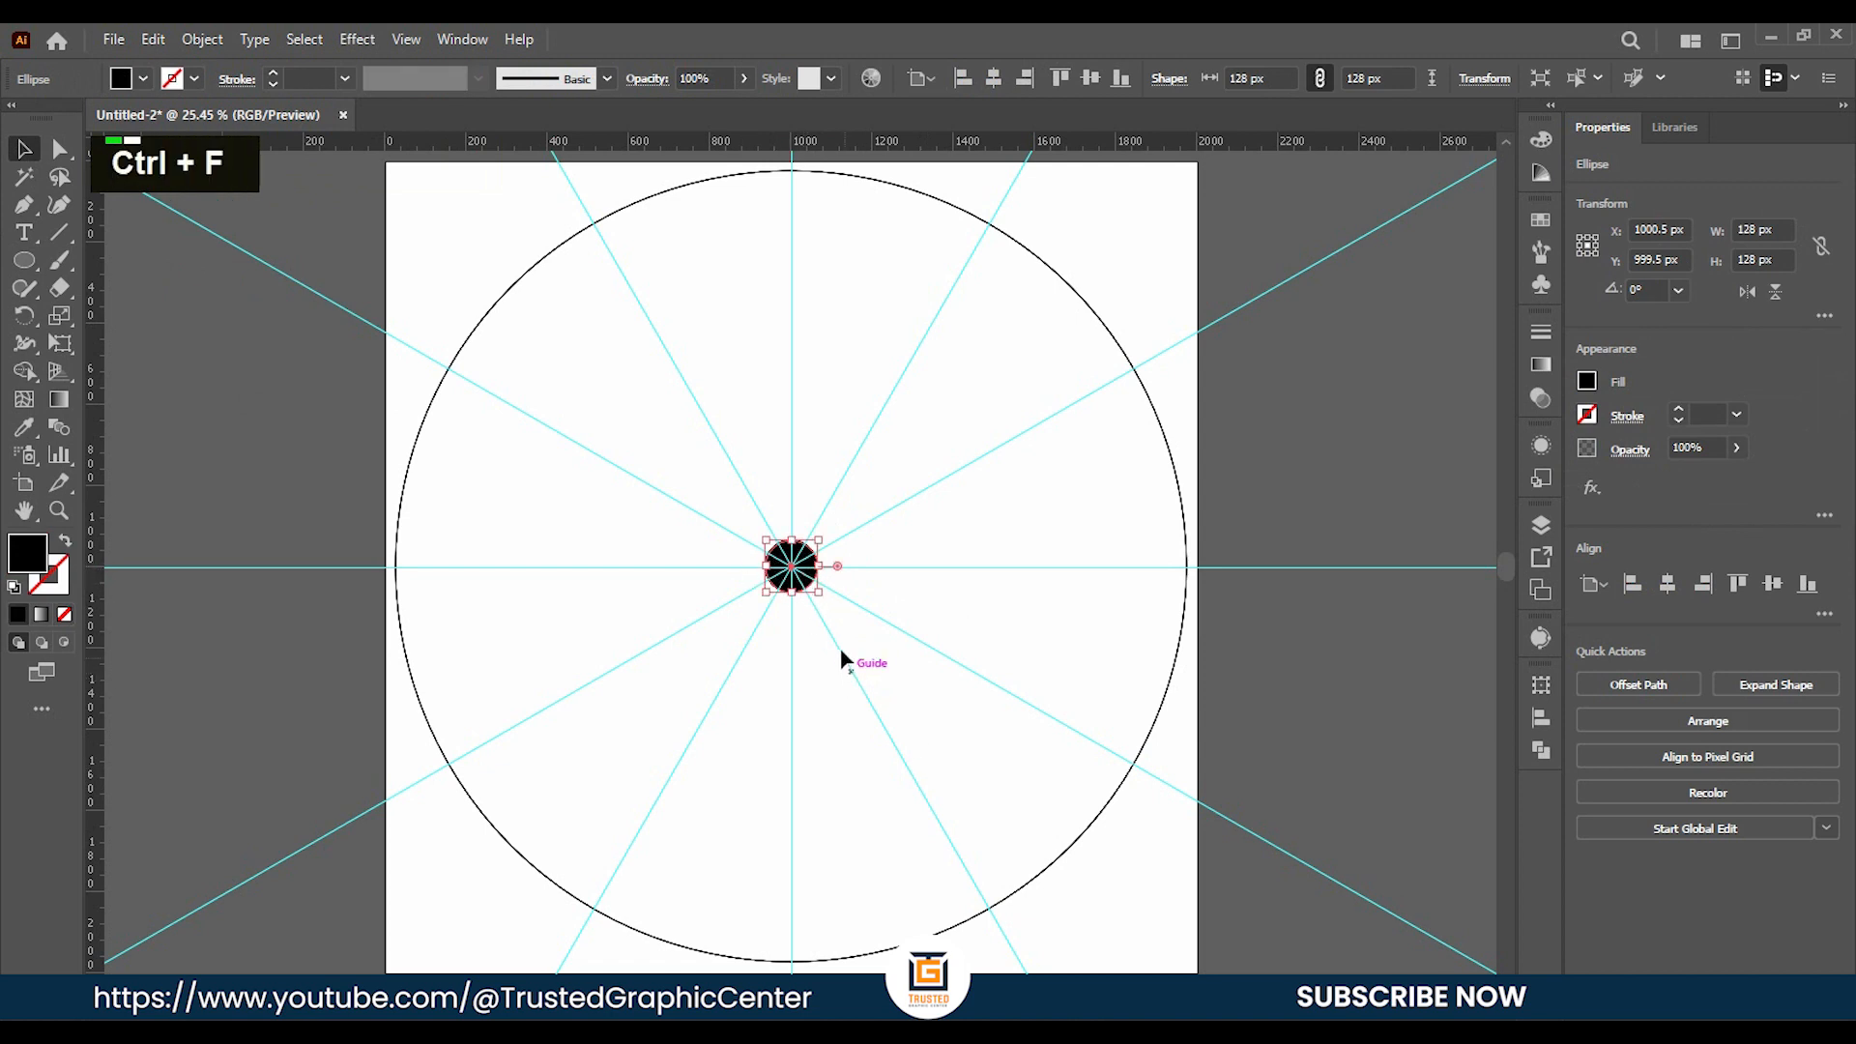
drag(821, 600, 830, 612)
key(shift+x)
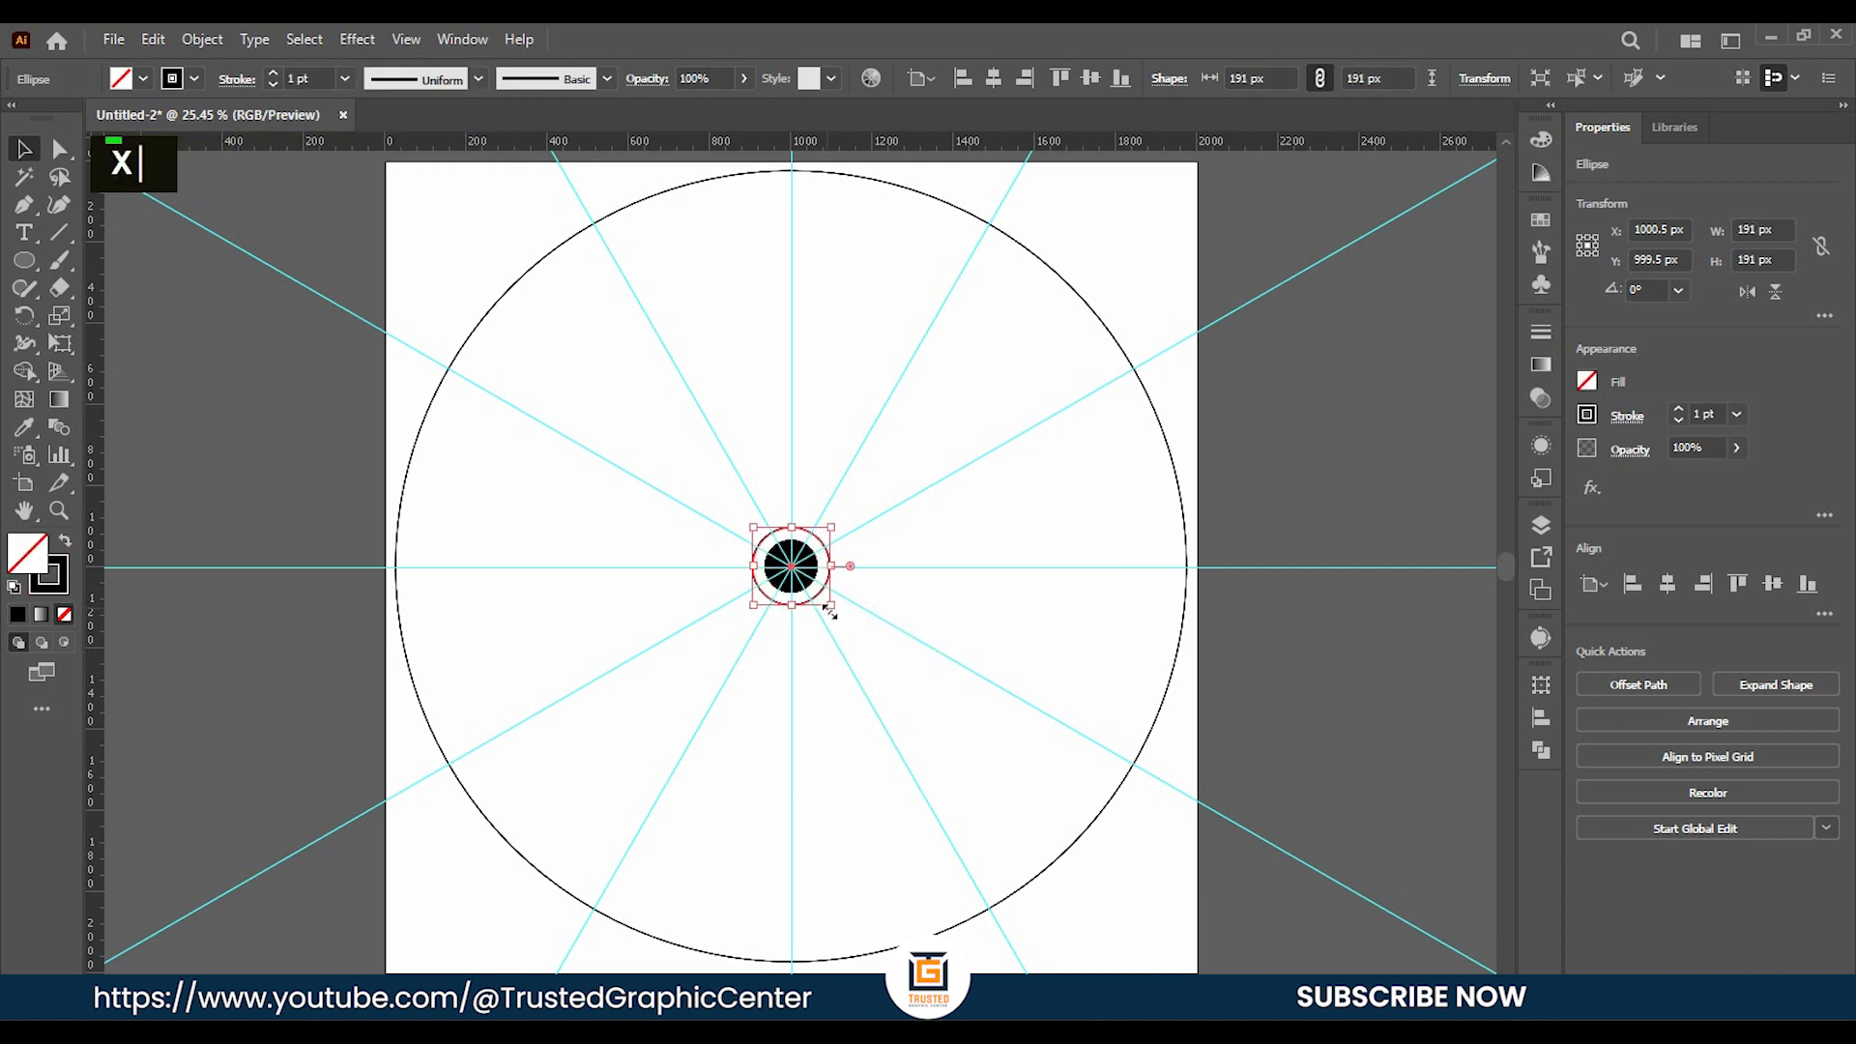
click(944, 572)
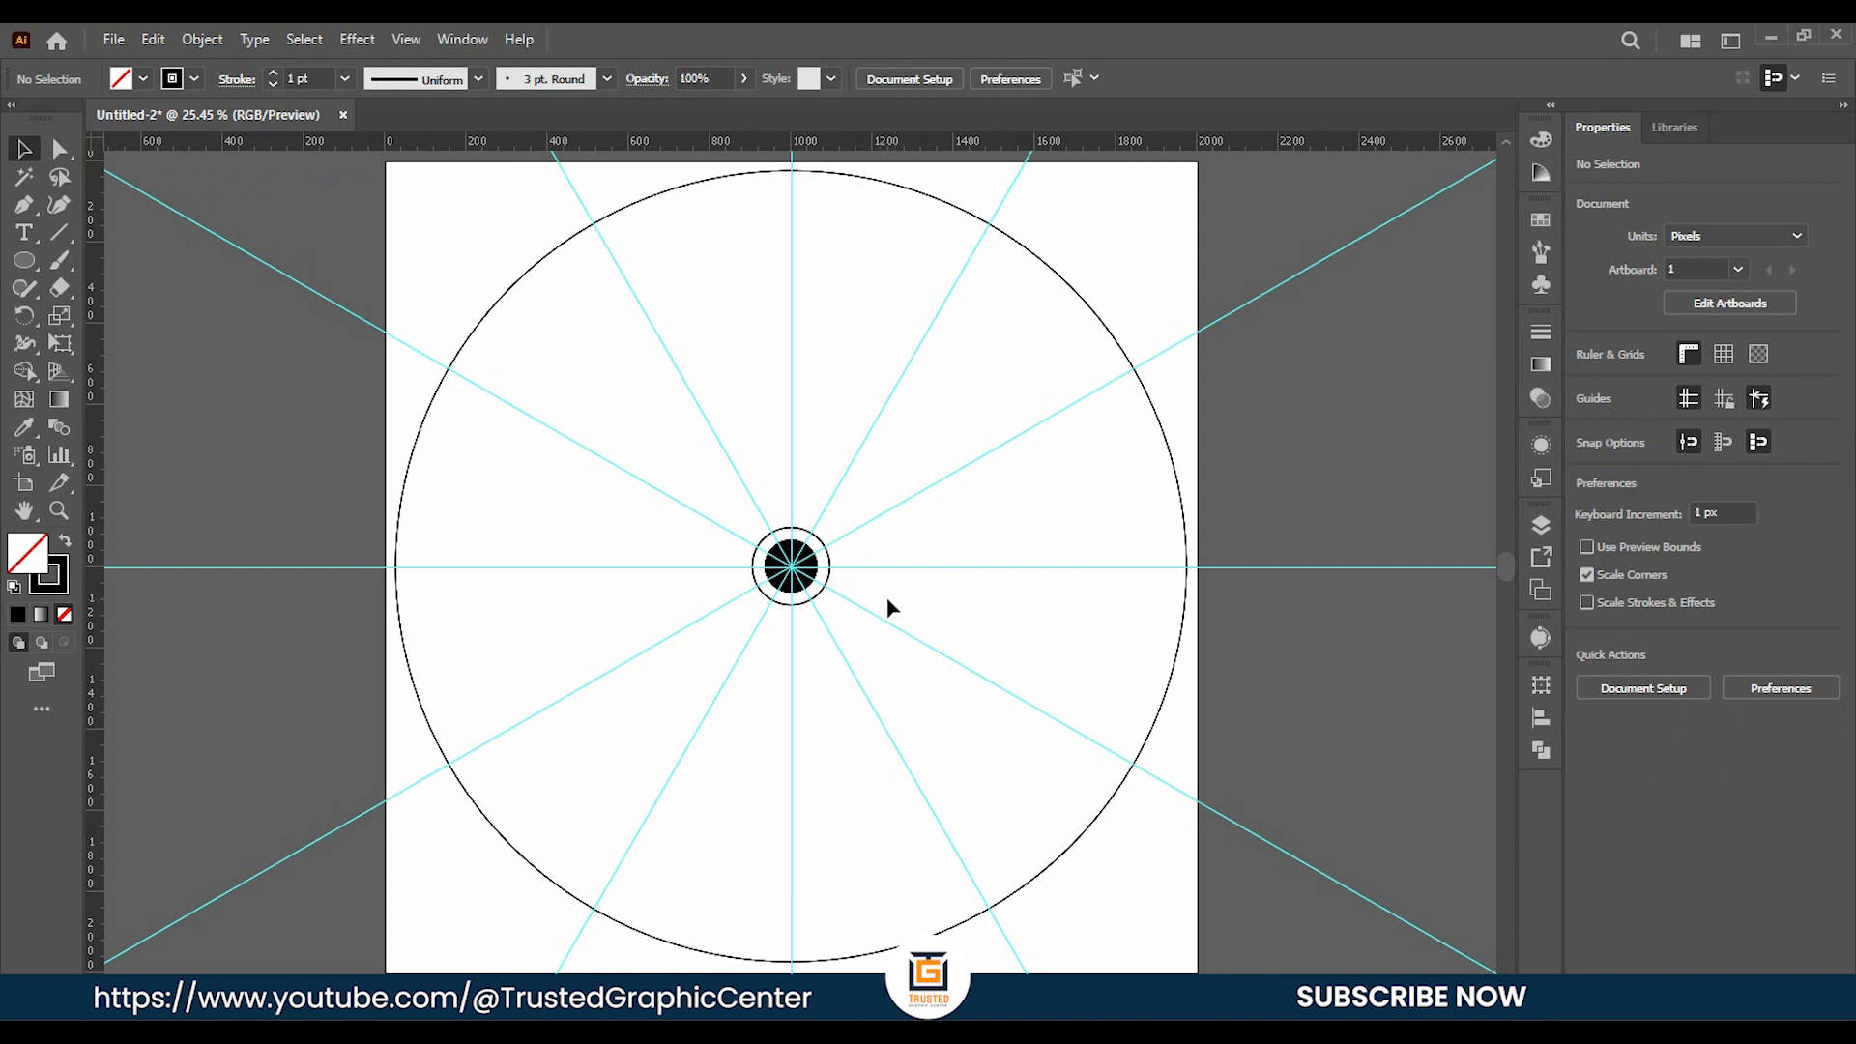
Draw the left side of a petal with the Pen tool from the ring's upper edge to the vertical guide, making the tip a corner.
alt+scroll(860, 528, up, 3)
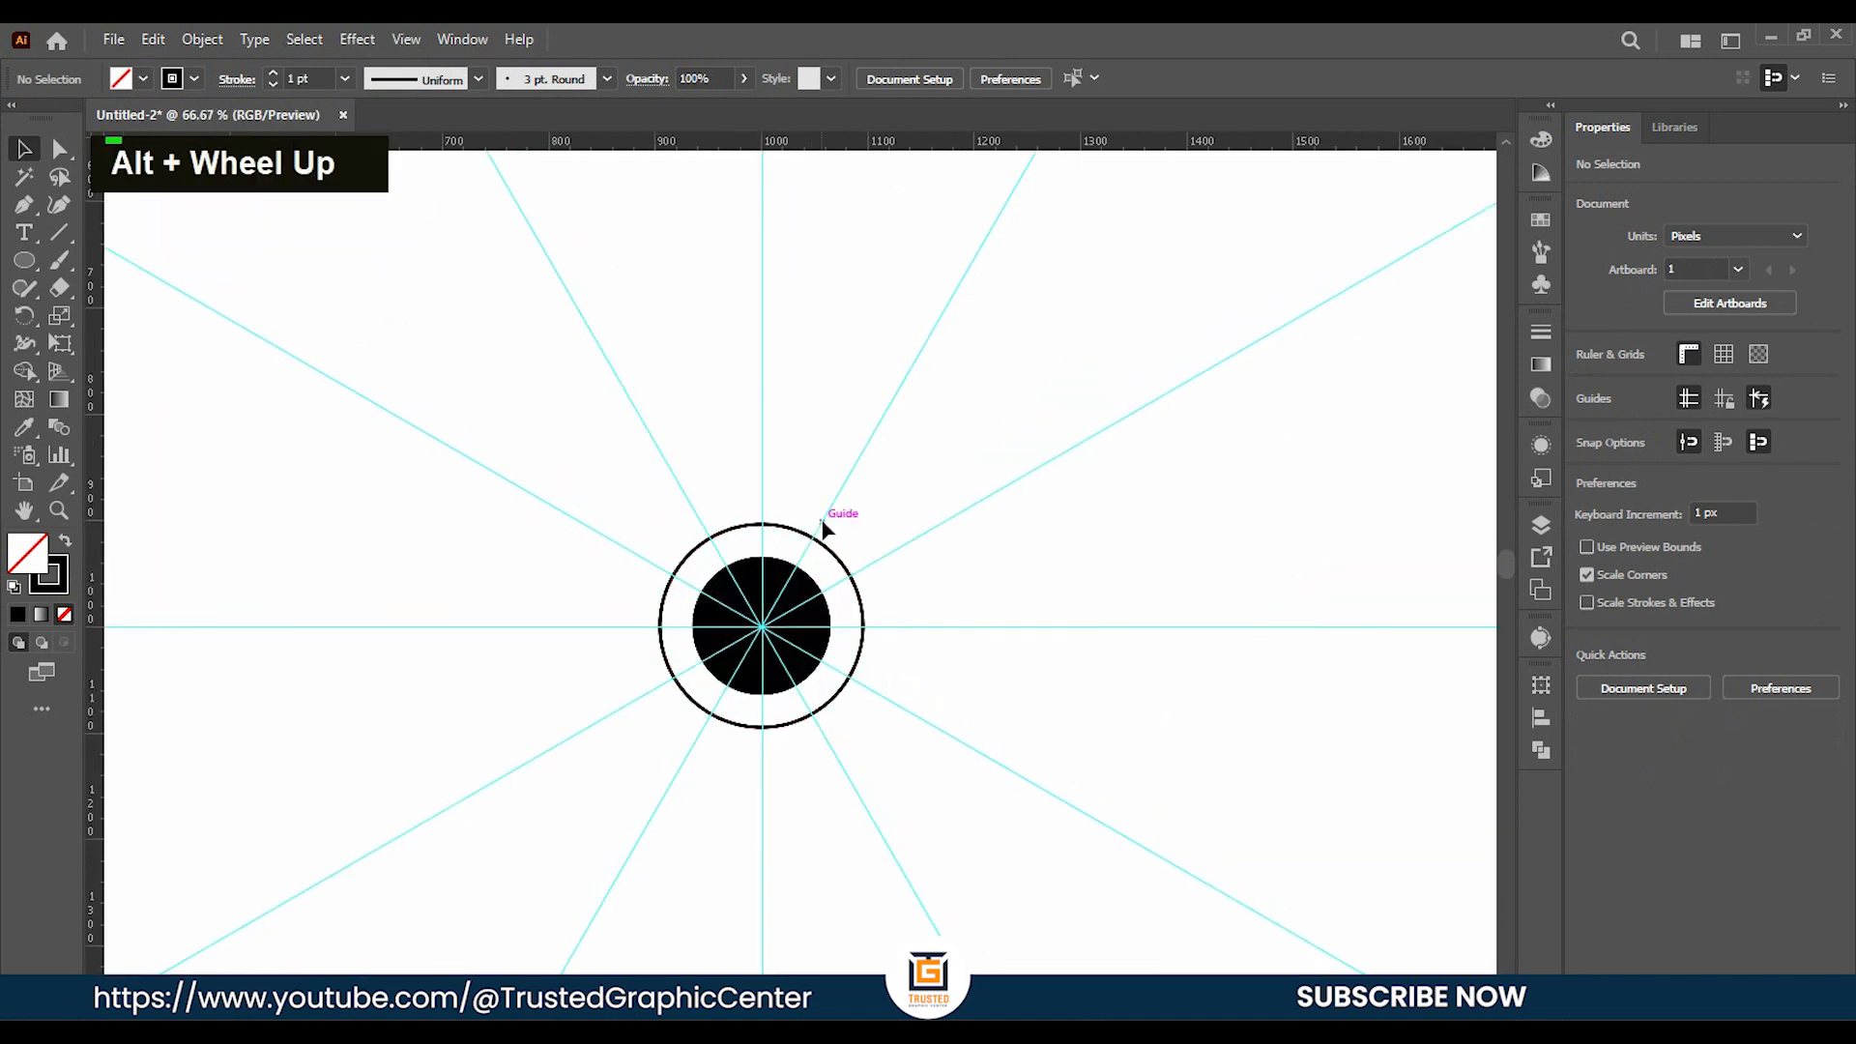
scroll(837, 525, down, 1)
alt+scroll(837, 525, down, 1)
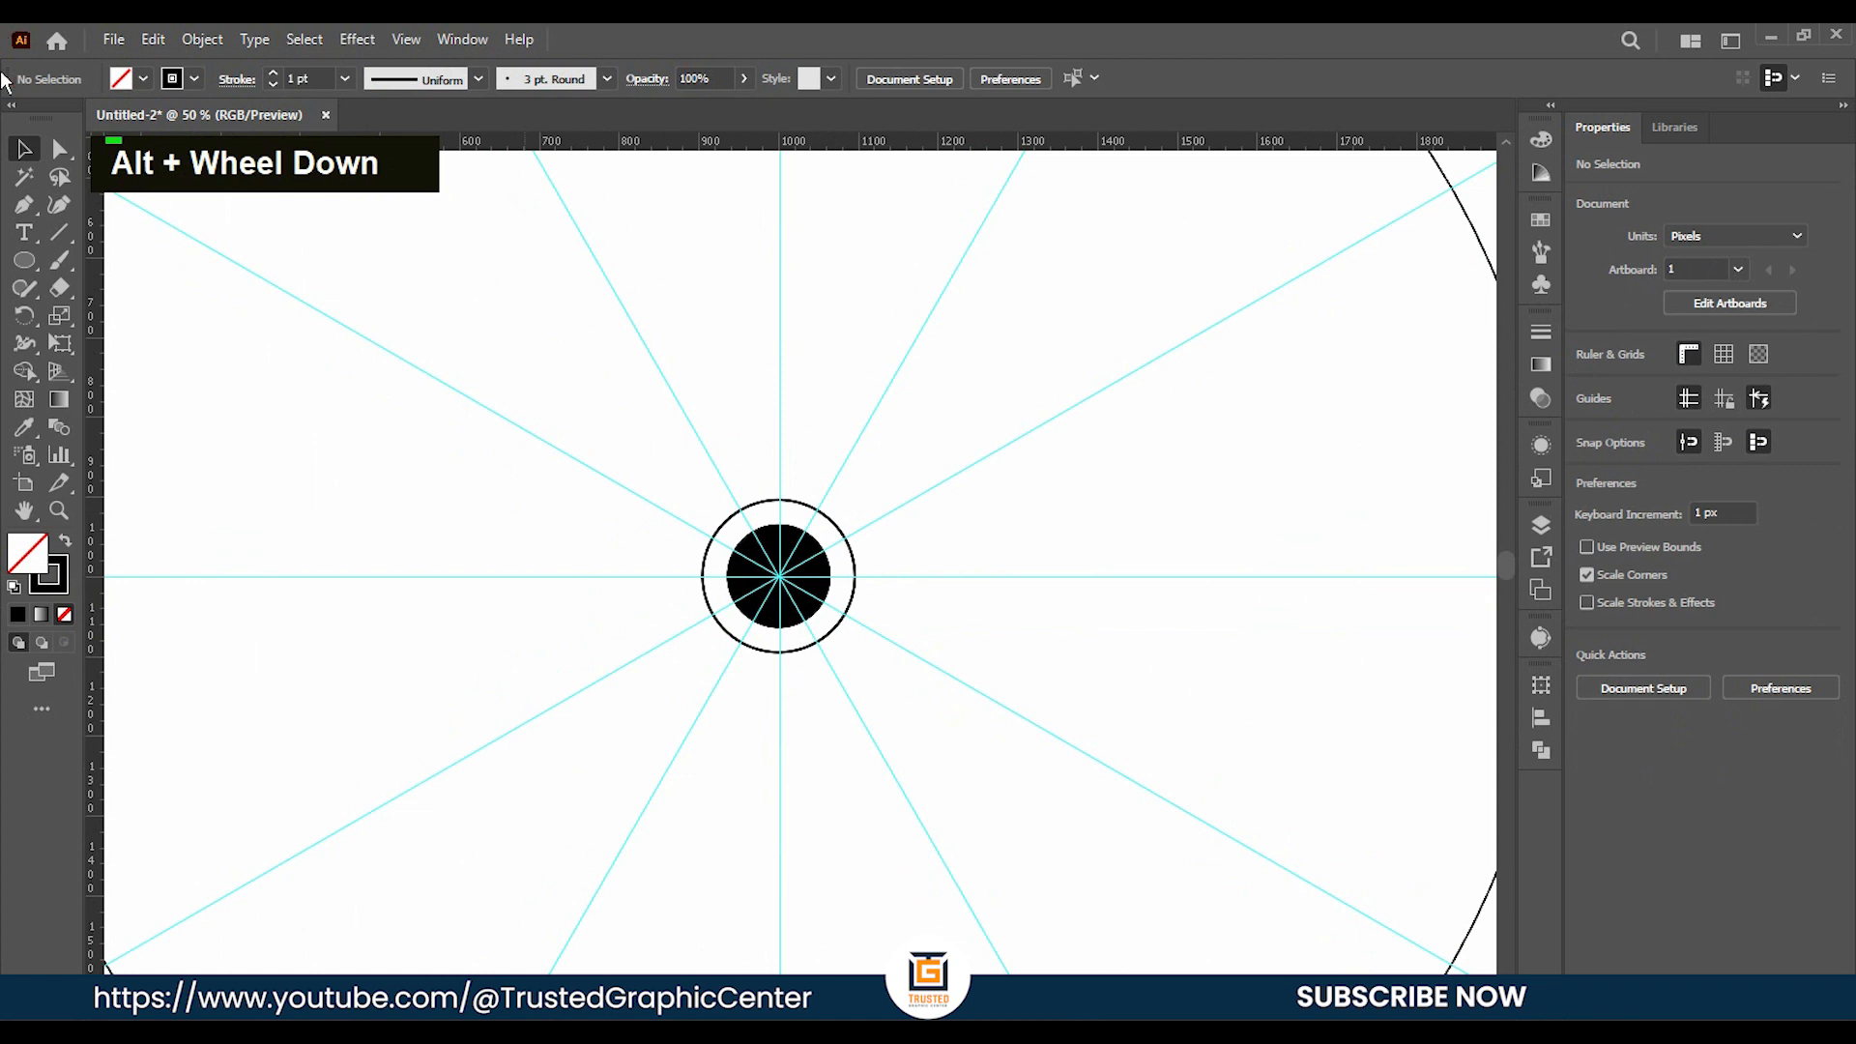
click(24, 204)
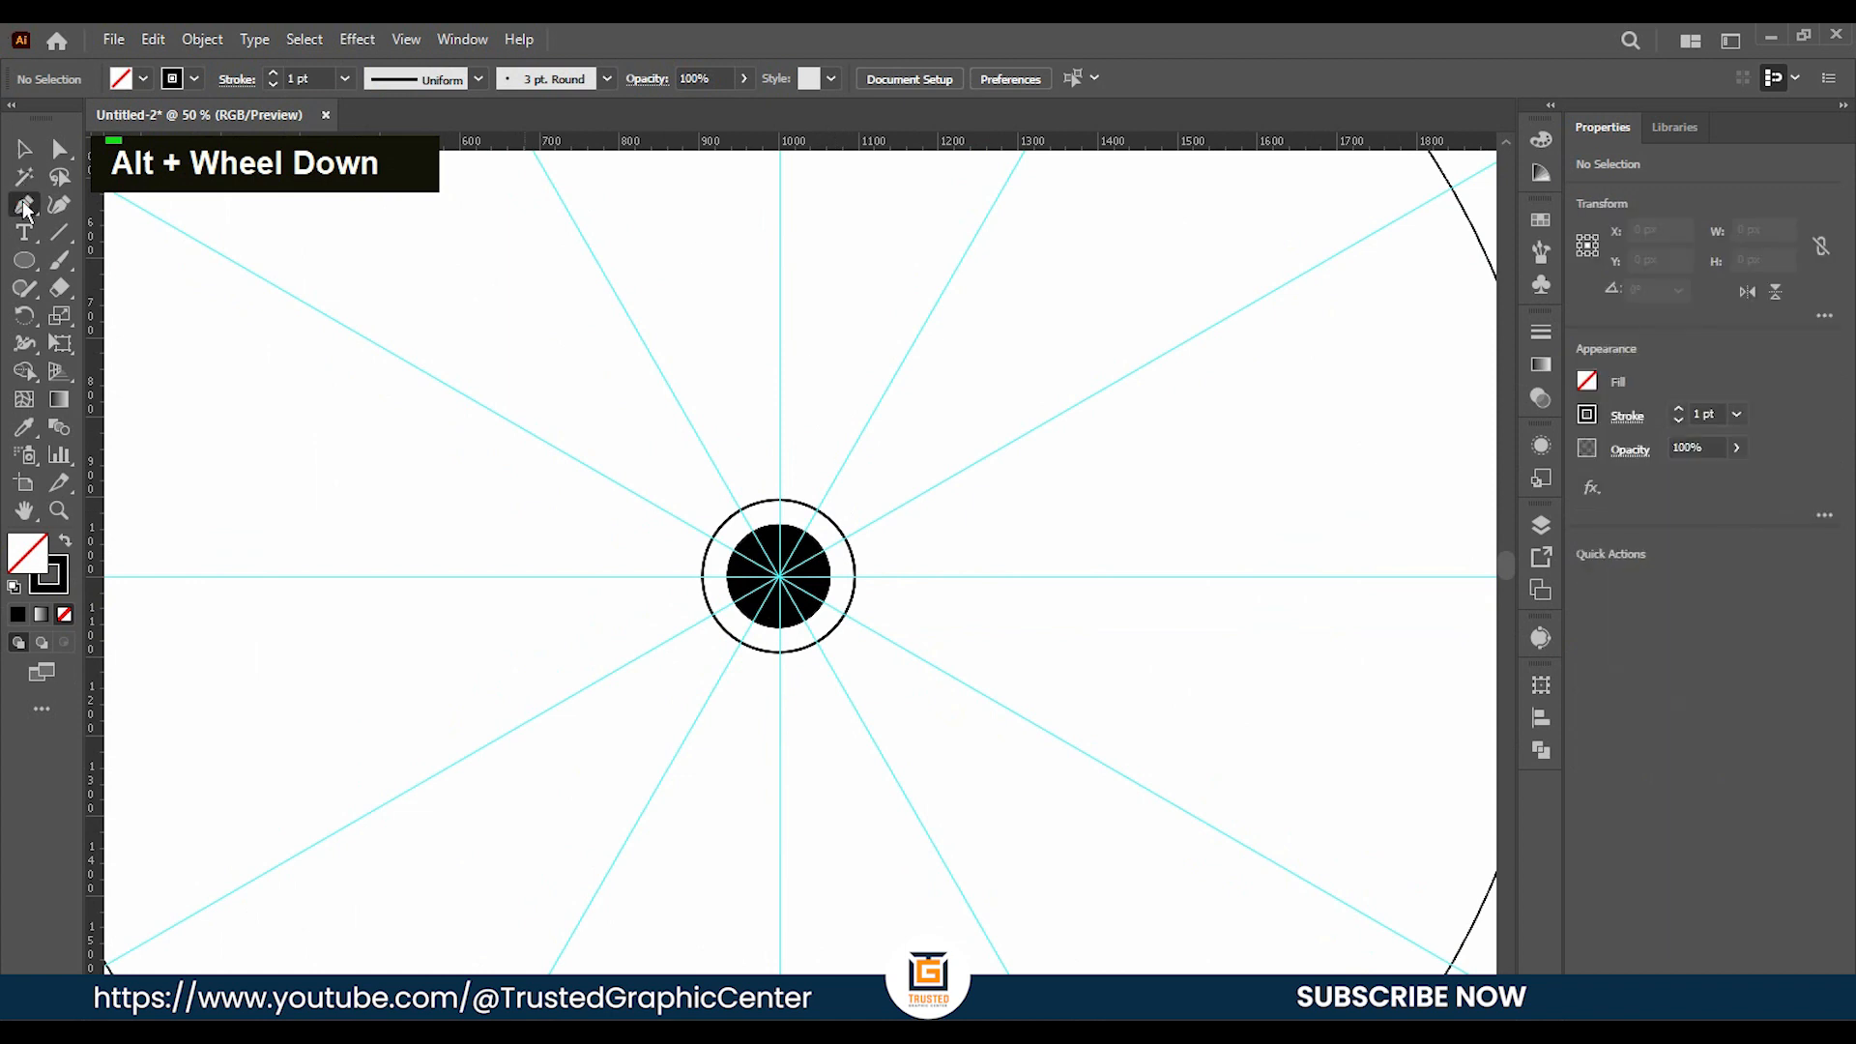
click(758, 500)
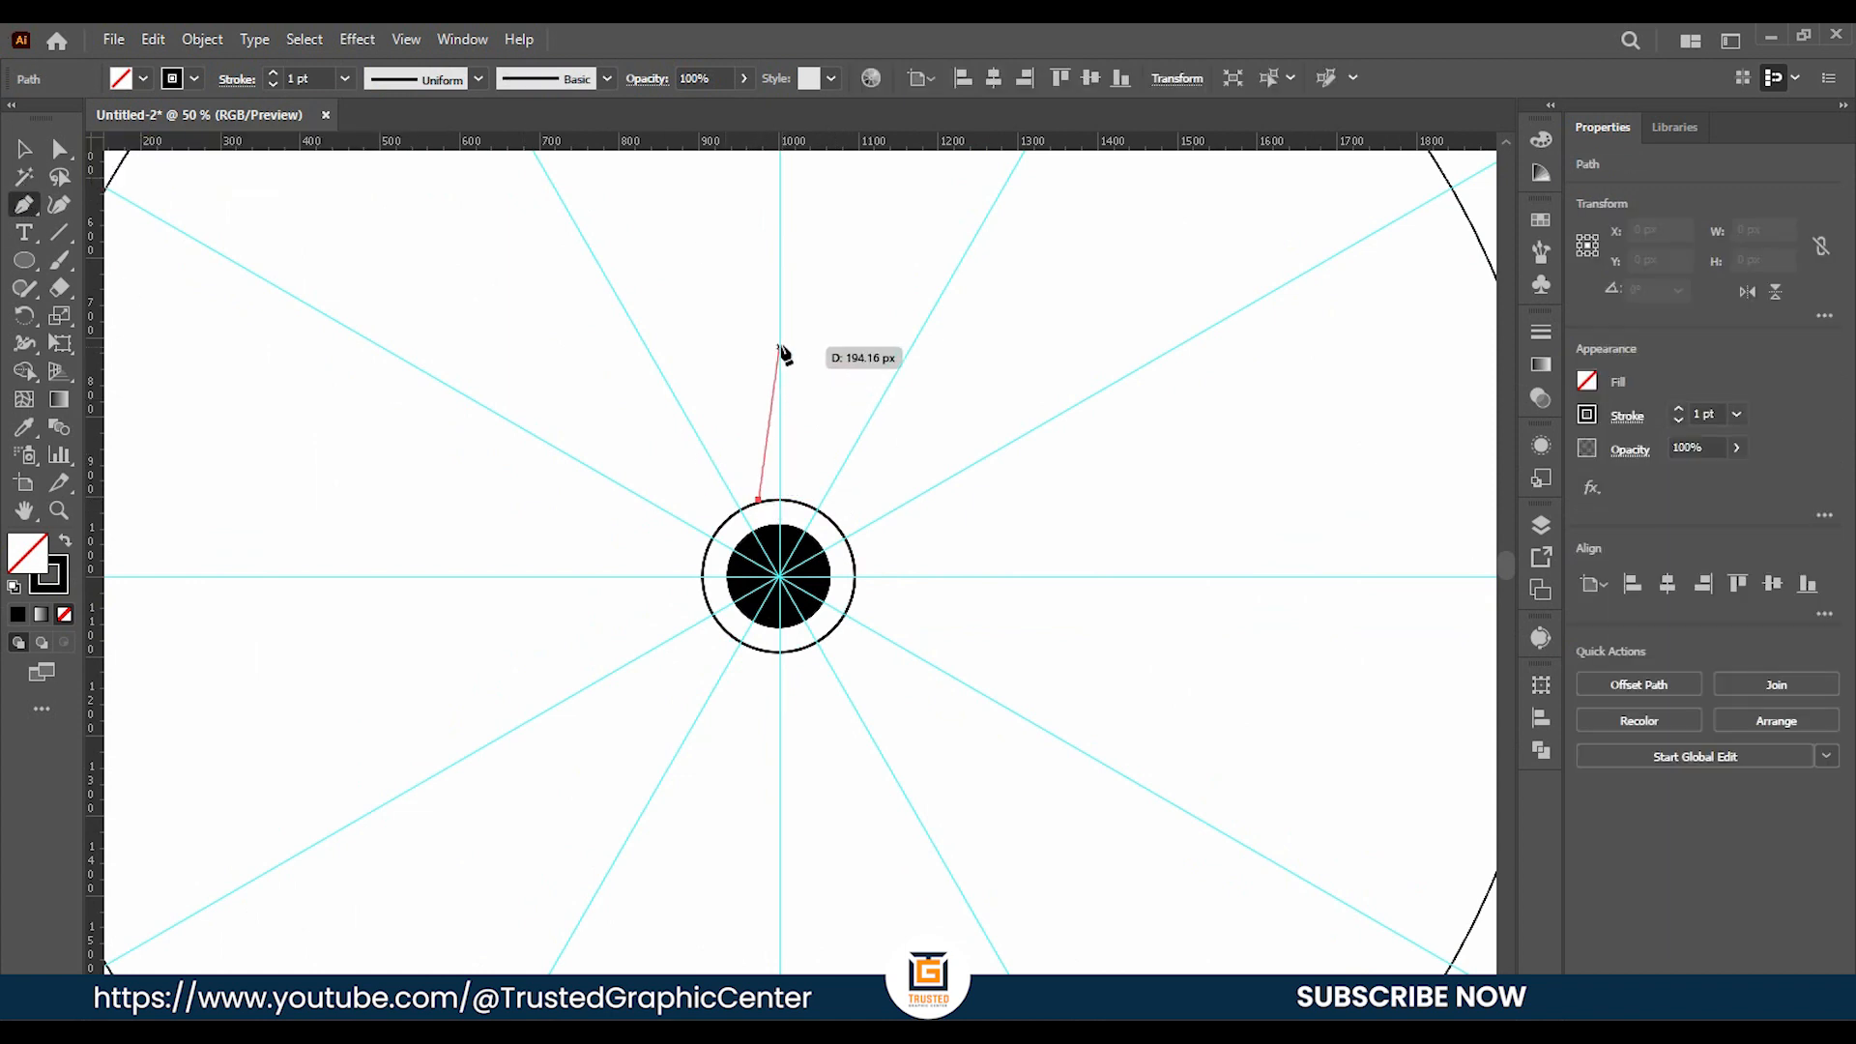
drag(781, 317, 869, 314)
drag(869, 315, 869, 314)
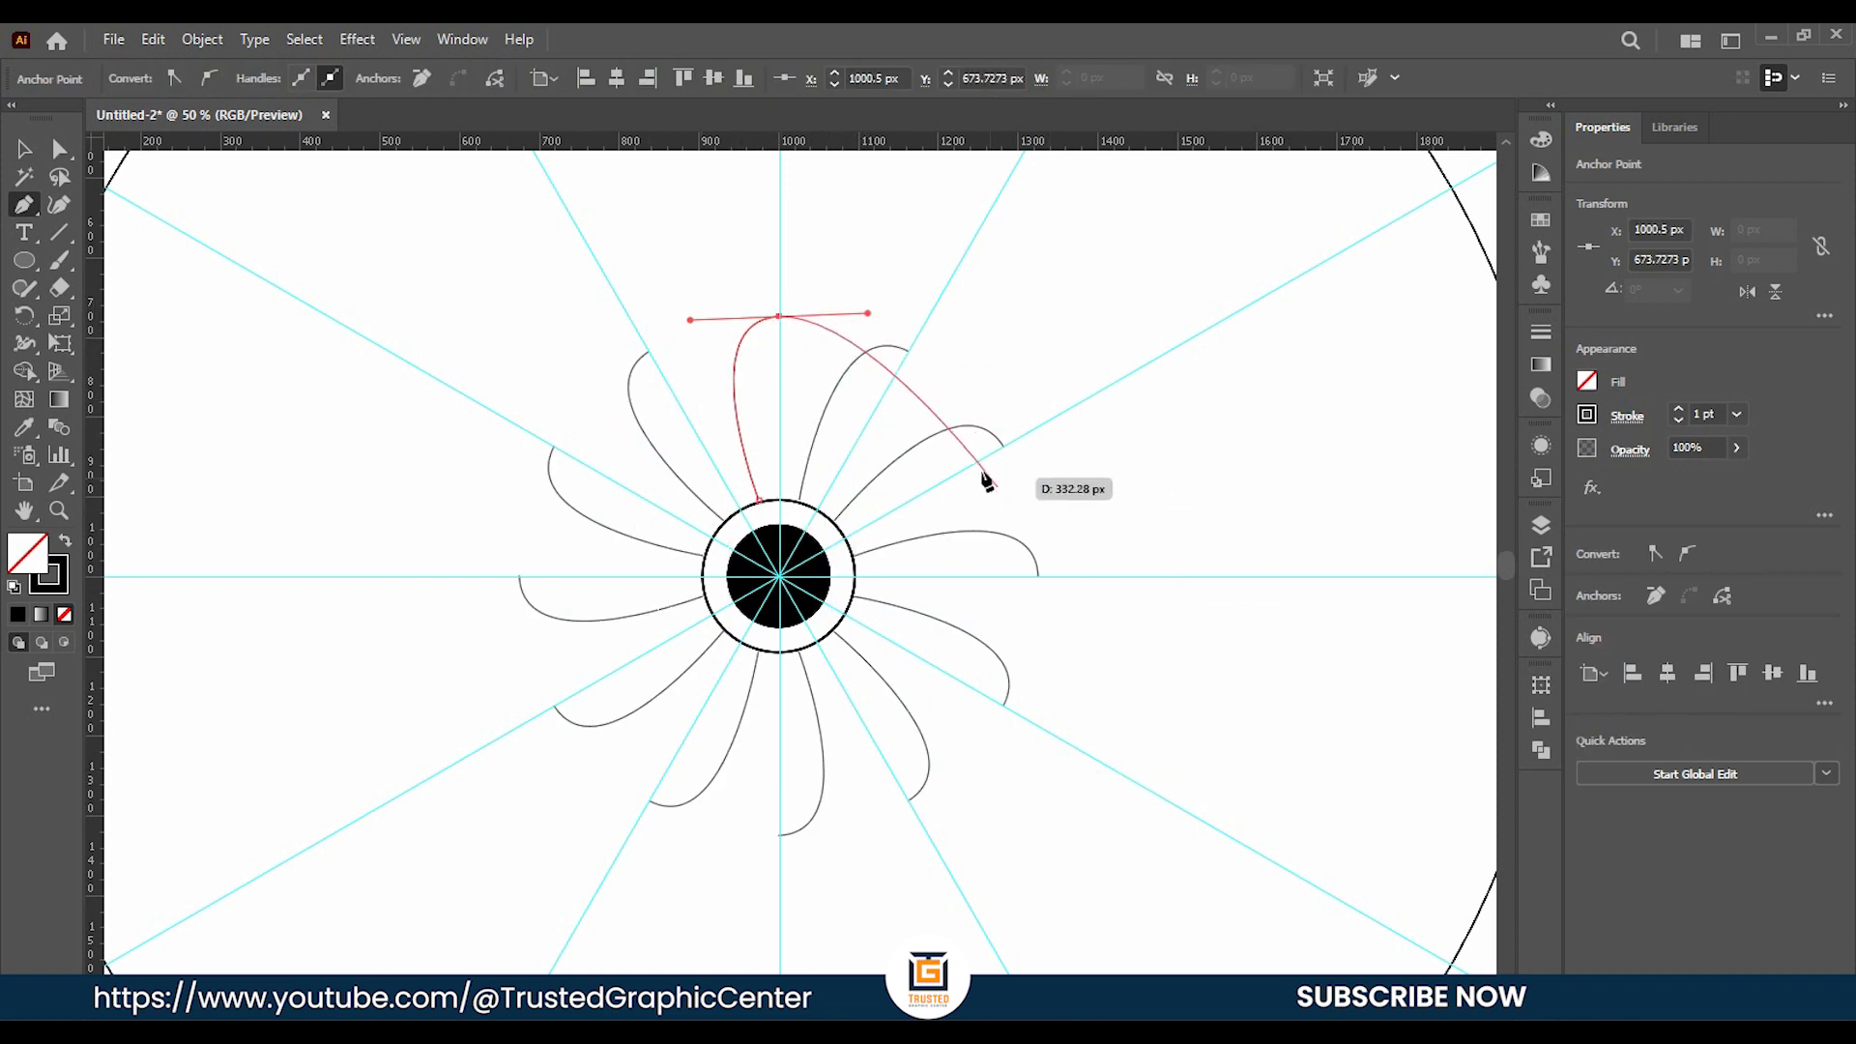
click(781, 318)
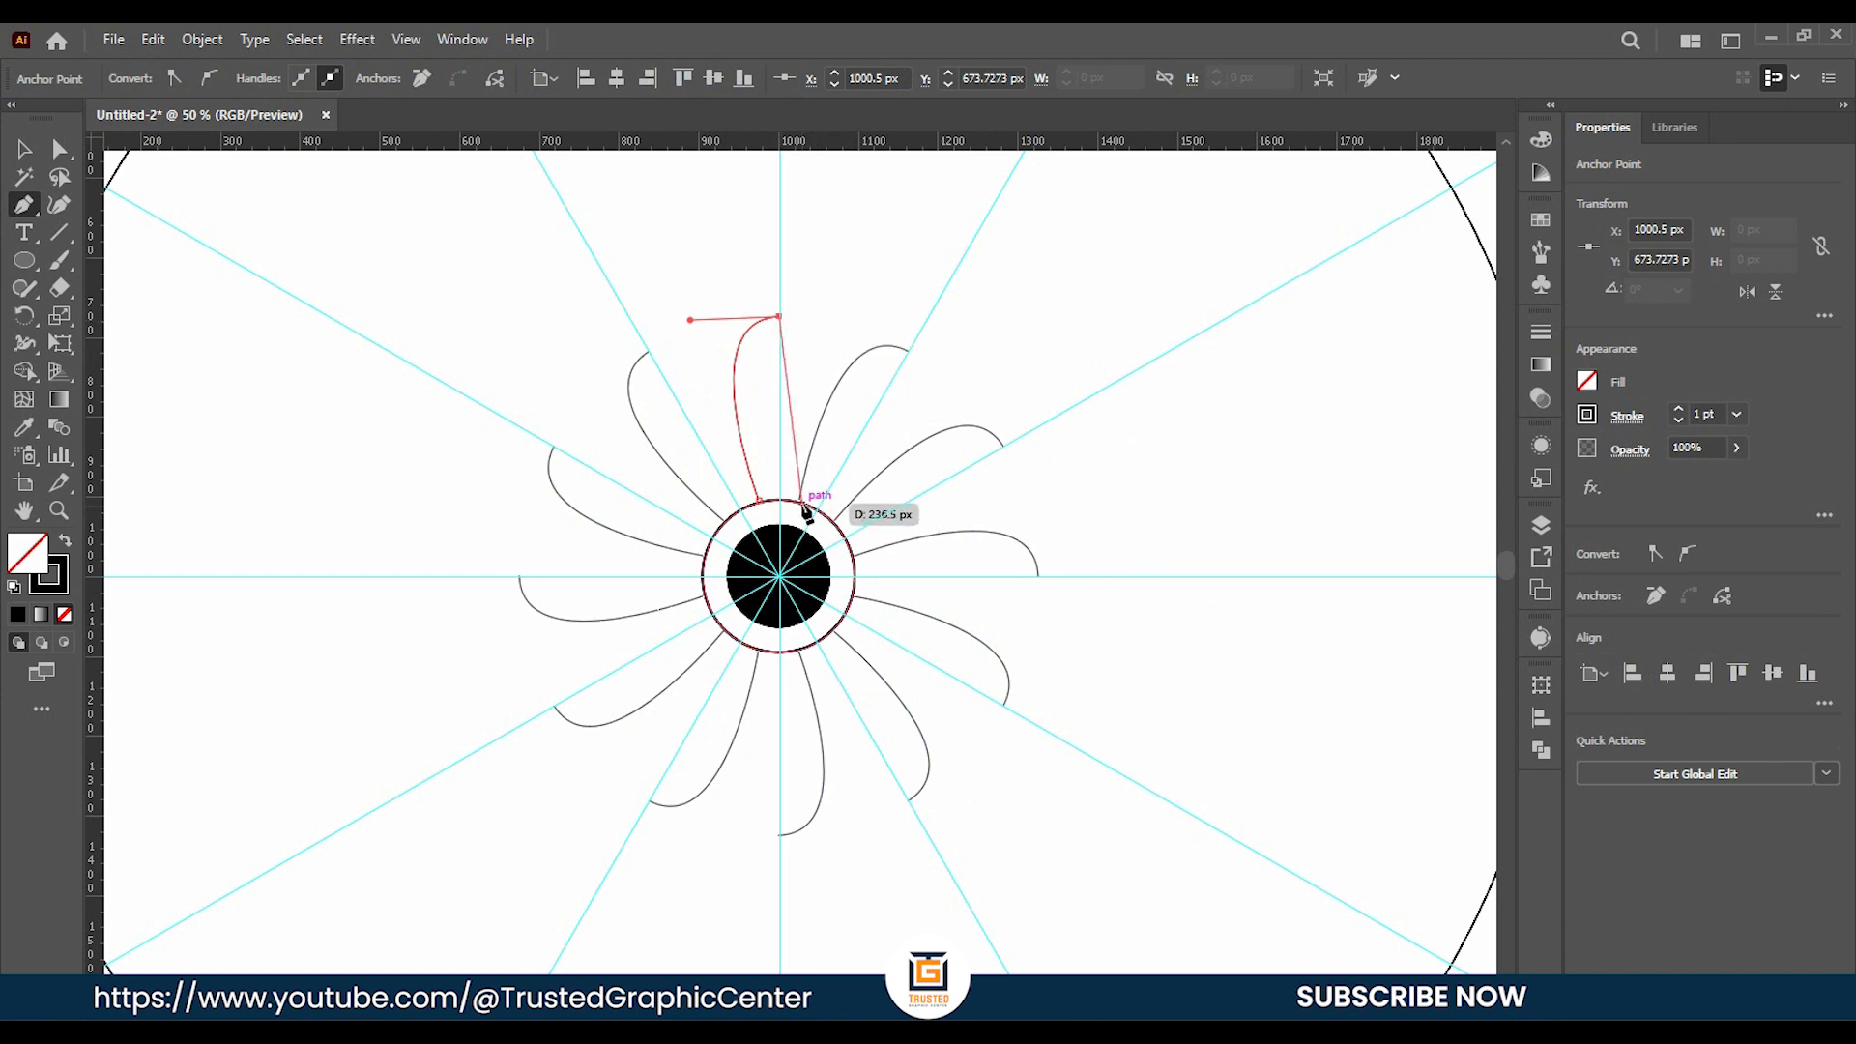
Draw the petal's curved right side down to the ring and close the path with a curved base following the ring.
drag(800, 501, 744, 694)
alt+scroll(809, 509, up, 3)
alt+scroll(791, 522, up, 4)
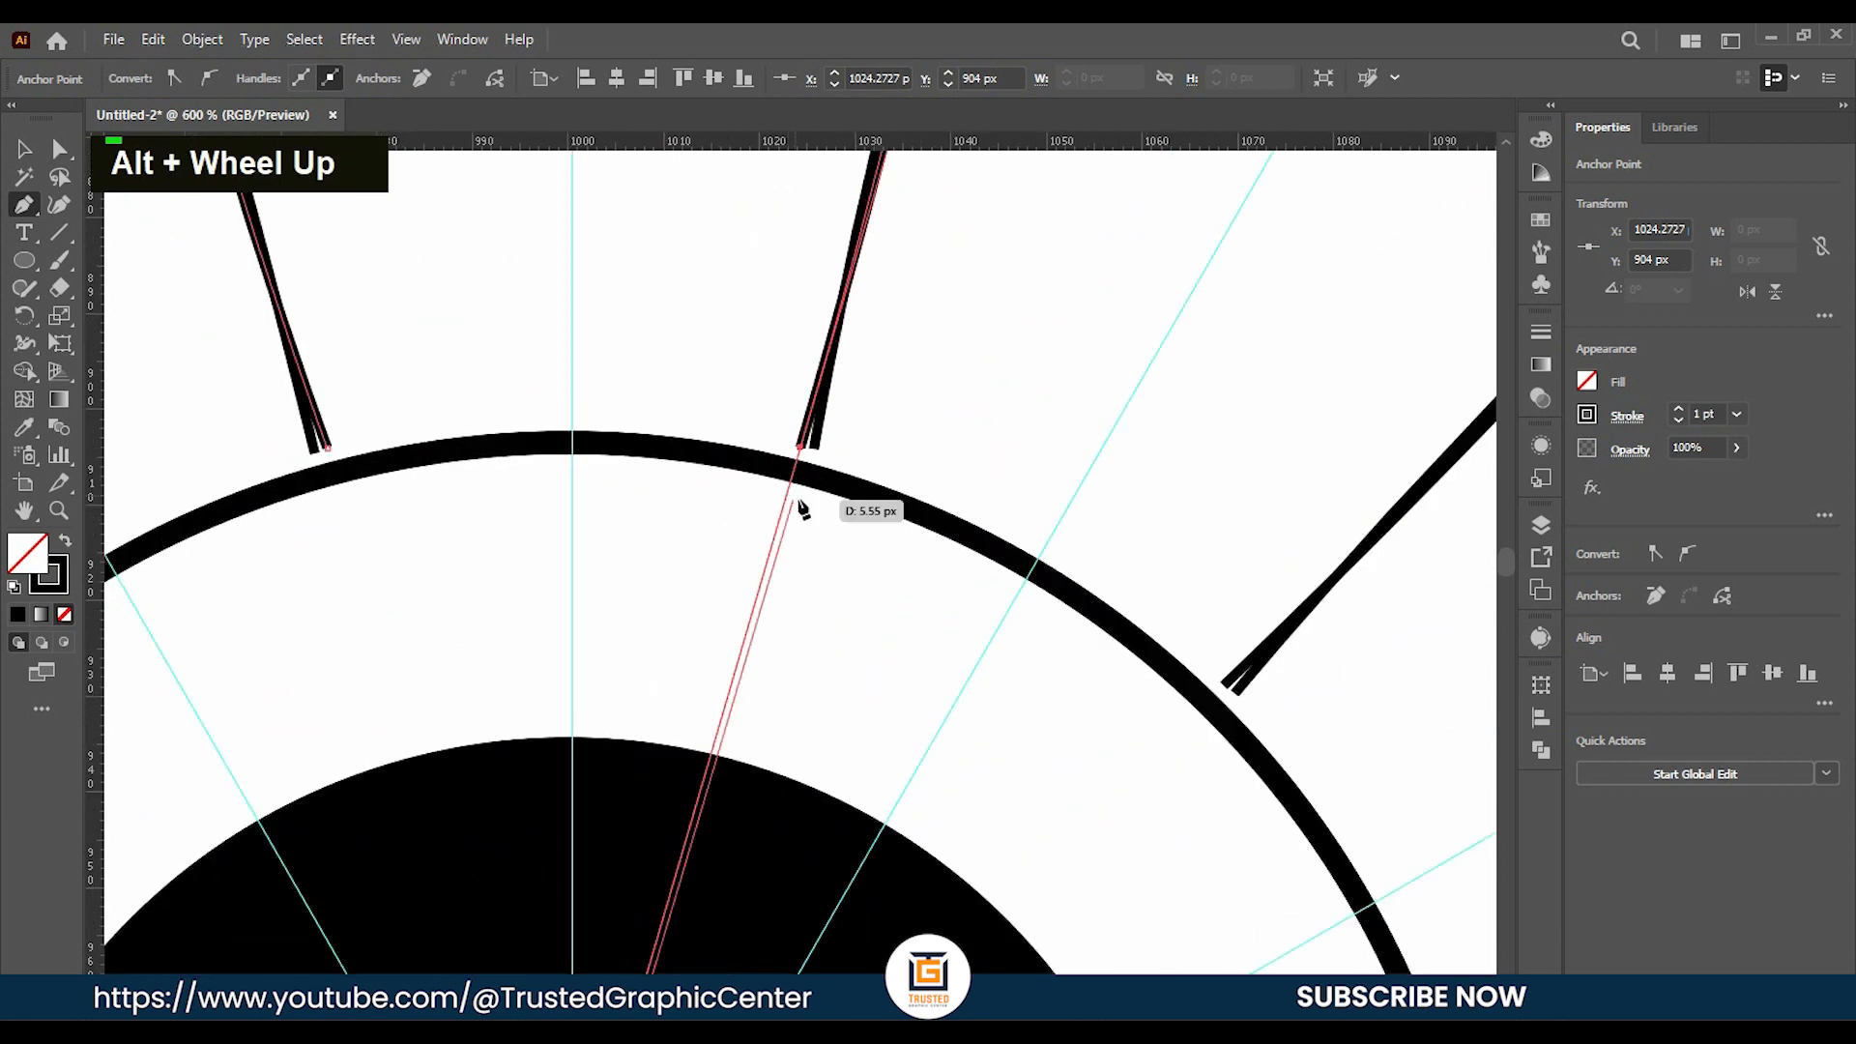
click(800, 451)
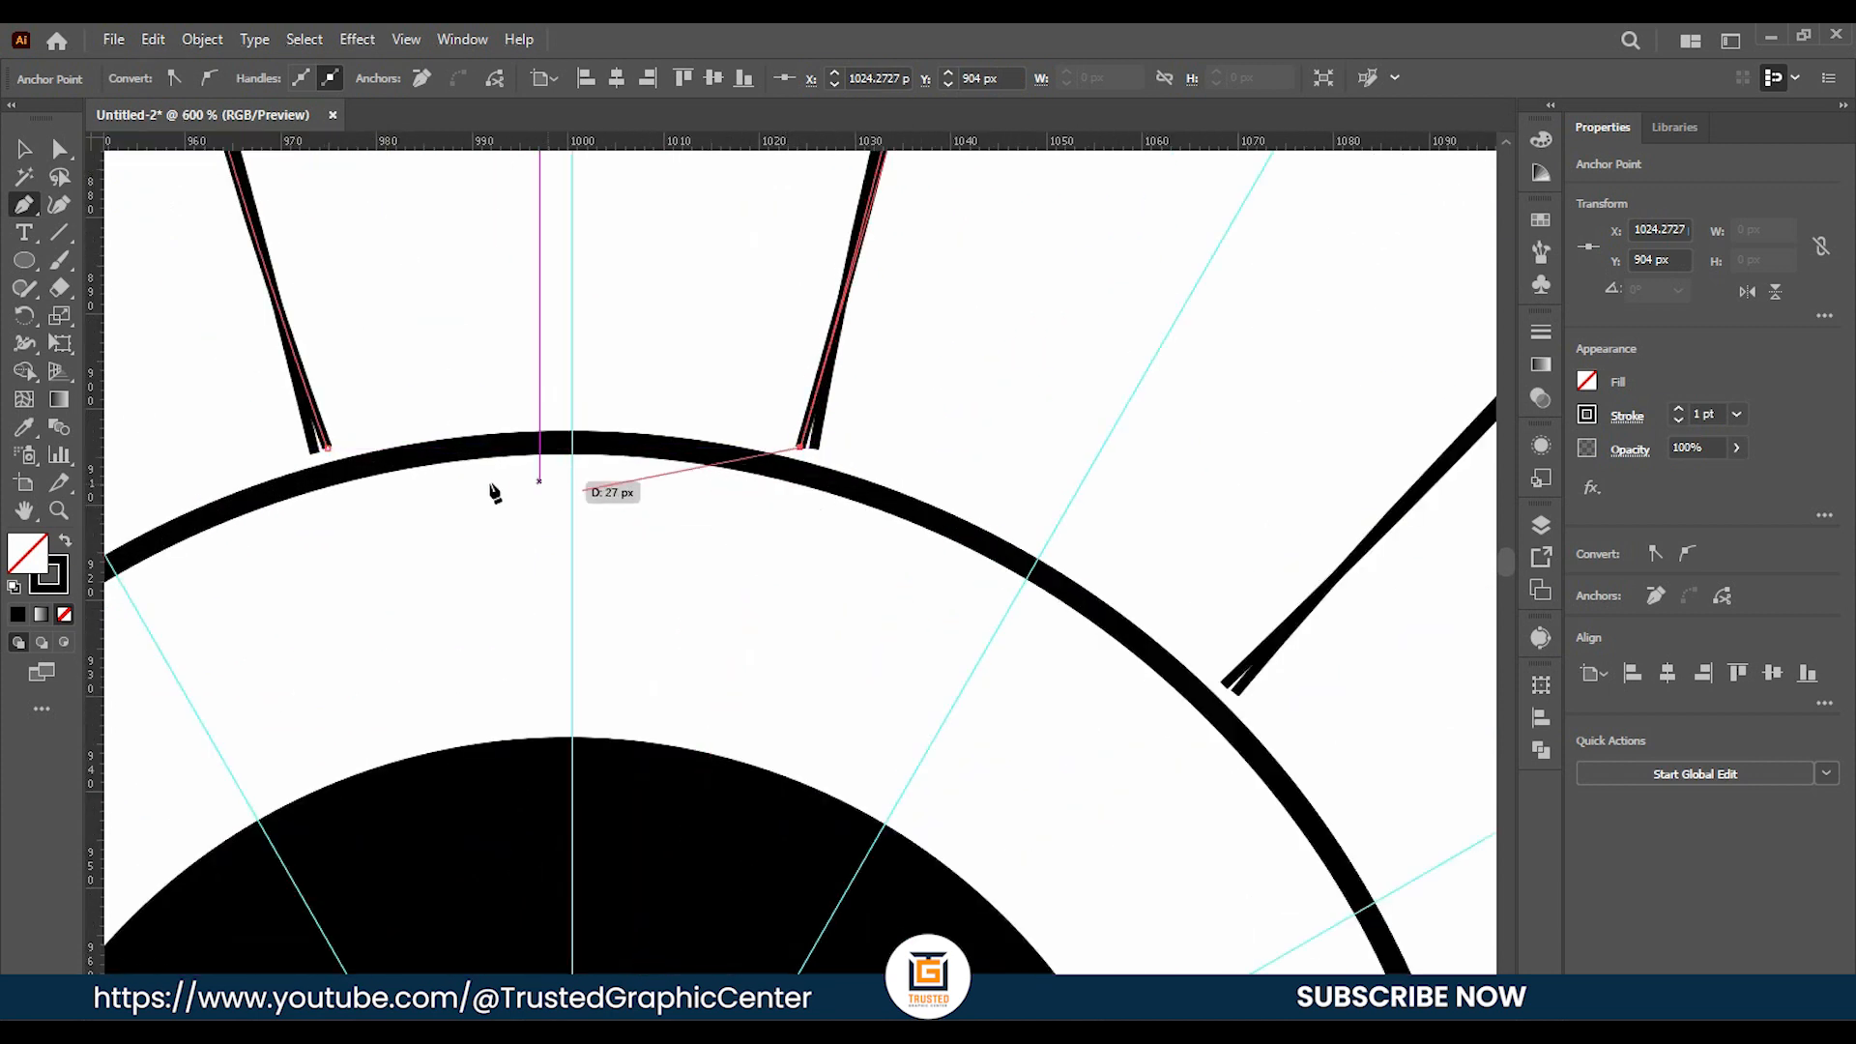
mouse_move(326, 447)
mouse_down()
mouse_move(317, 472)
mouse_move(250, 491)
mouse_move(104, 506)
mouse_move(130, 527)
mouse_up()
key(v)
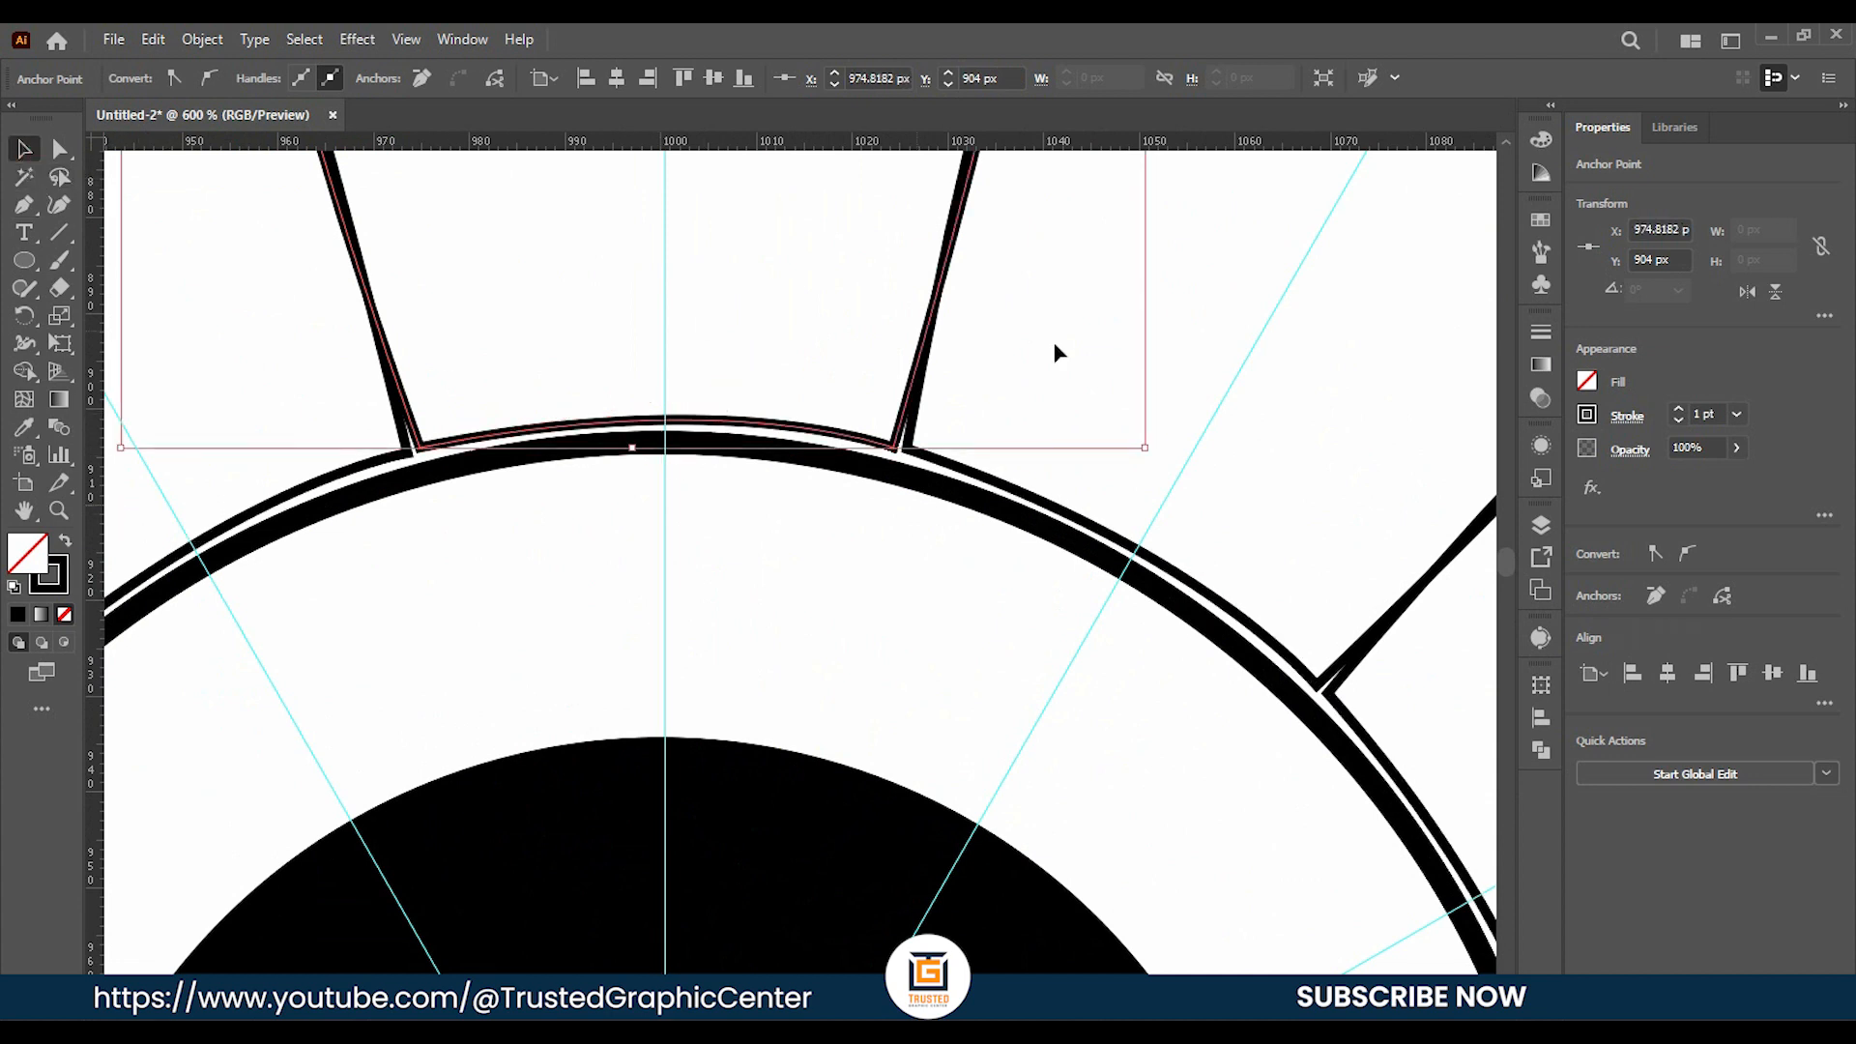
Nudge the finished petal path down 1 px so its base sits on the ring.
click(885, 590)
click(815, 439)
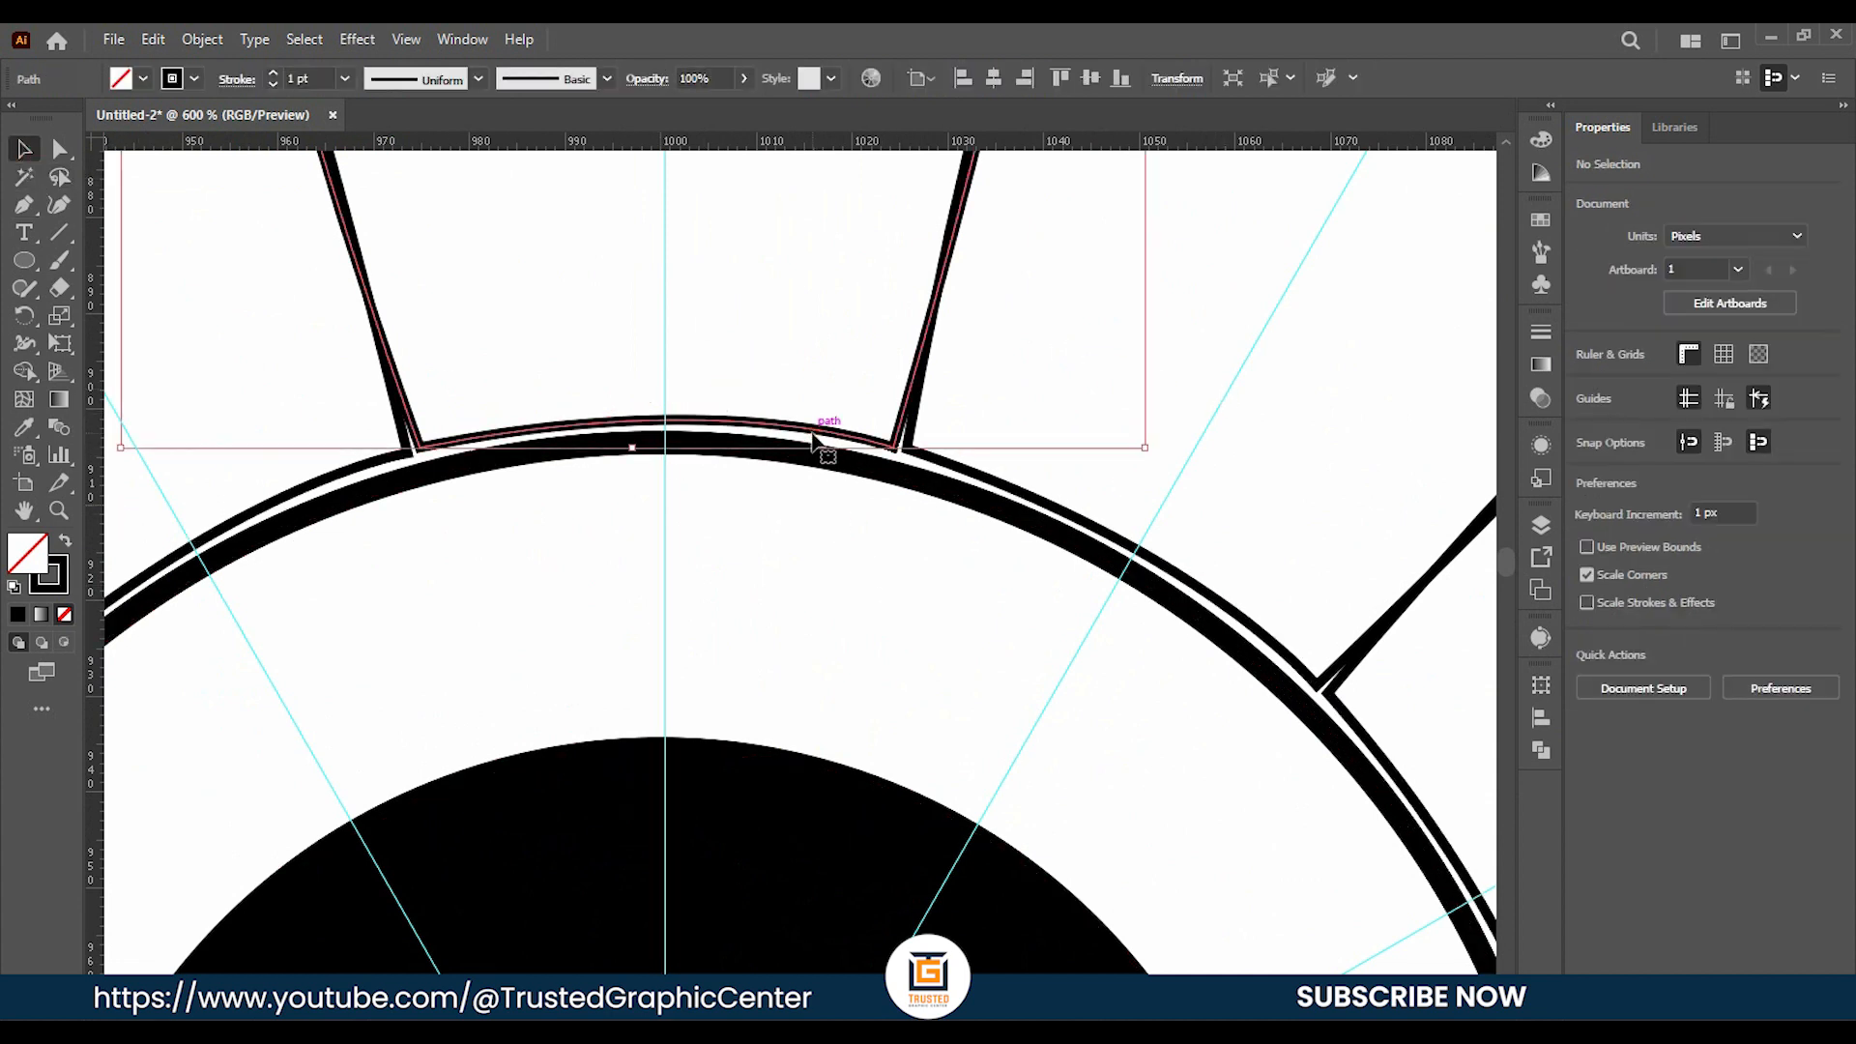
key(Down)
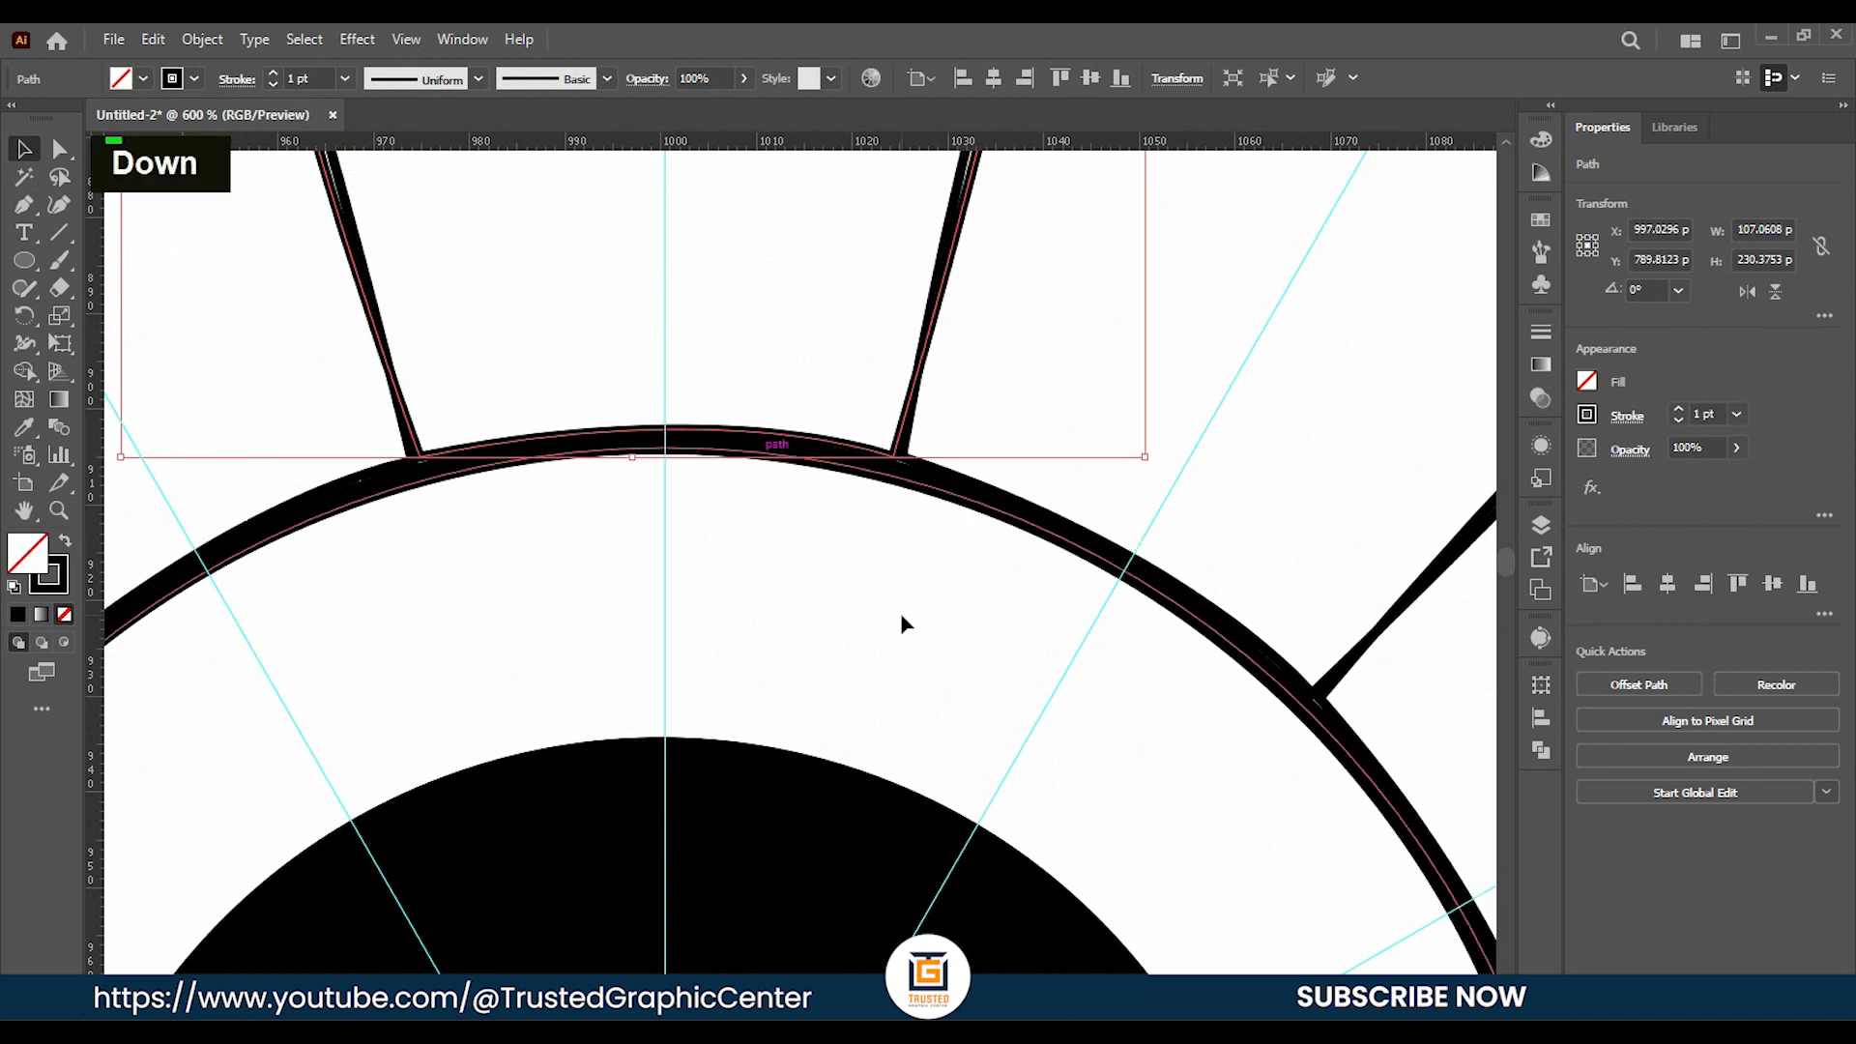
Set the inner petal's stroke weight to 4 pt and deselect it.
key(ctrl+0)
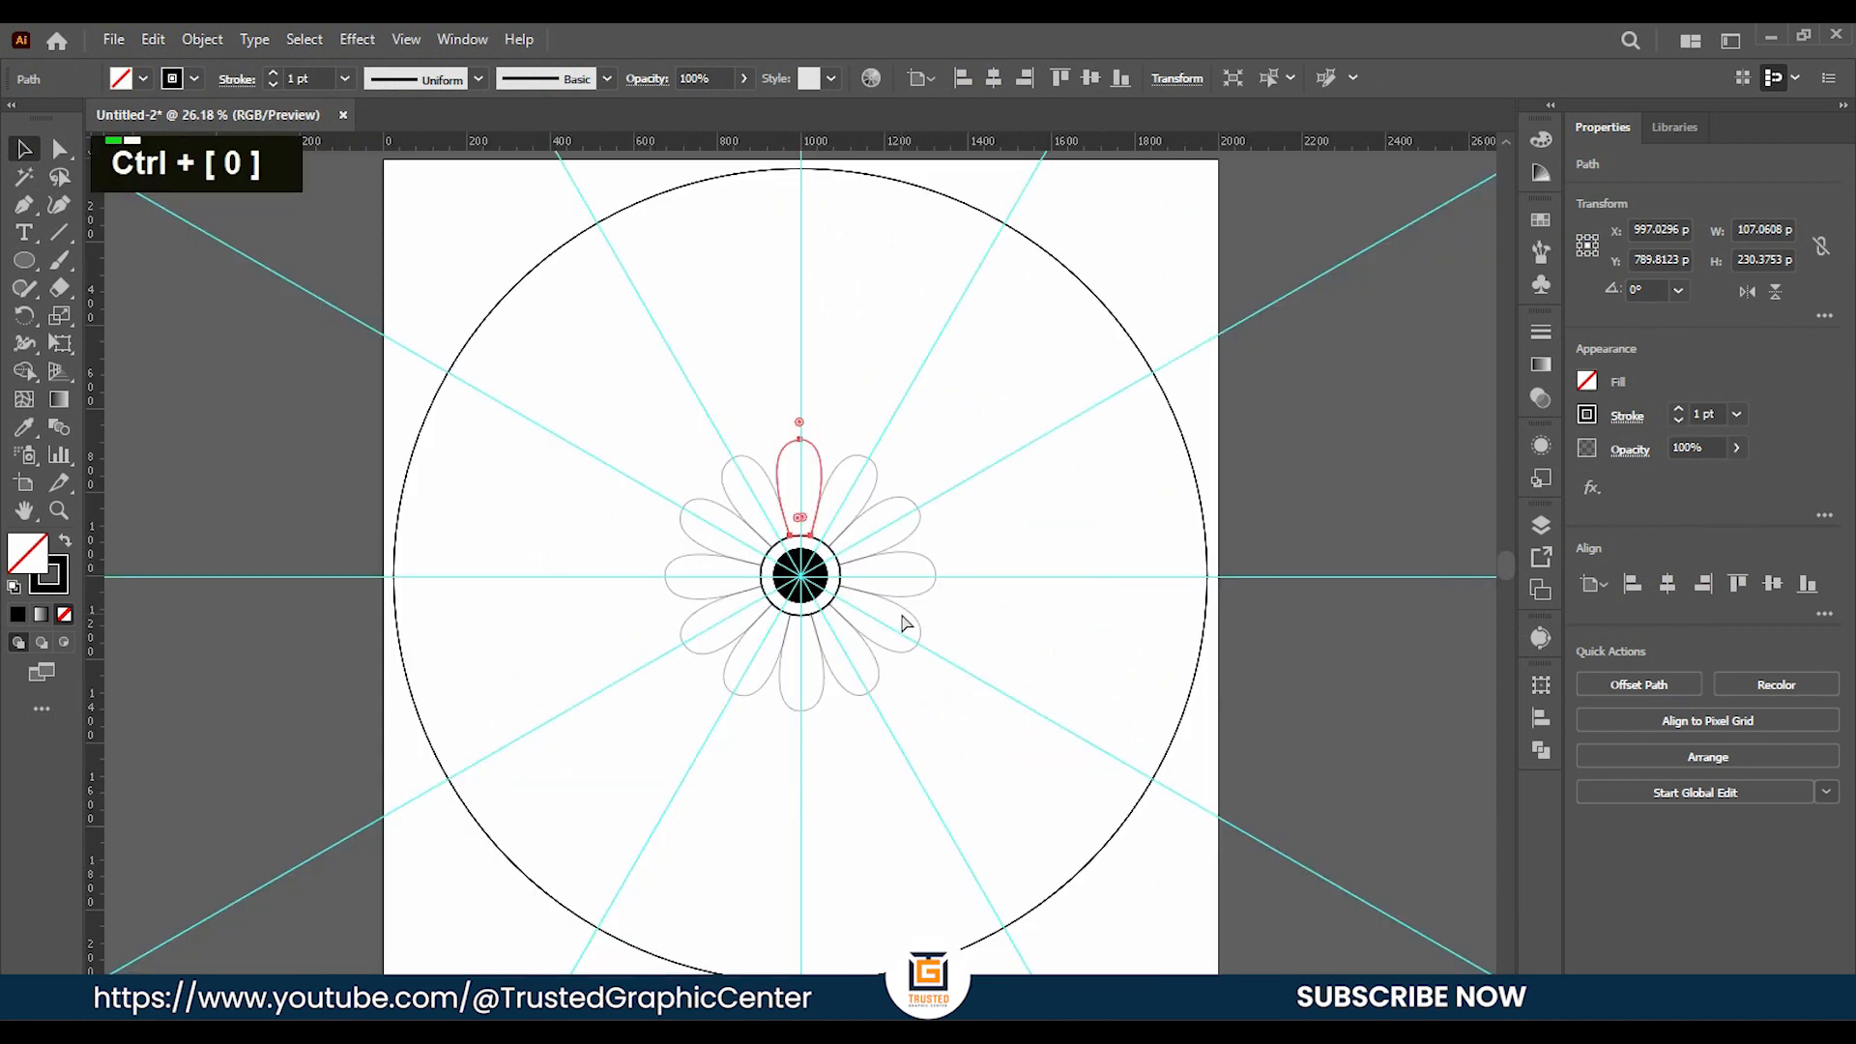
click(274, 73)
double_click(274, 75)
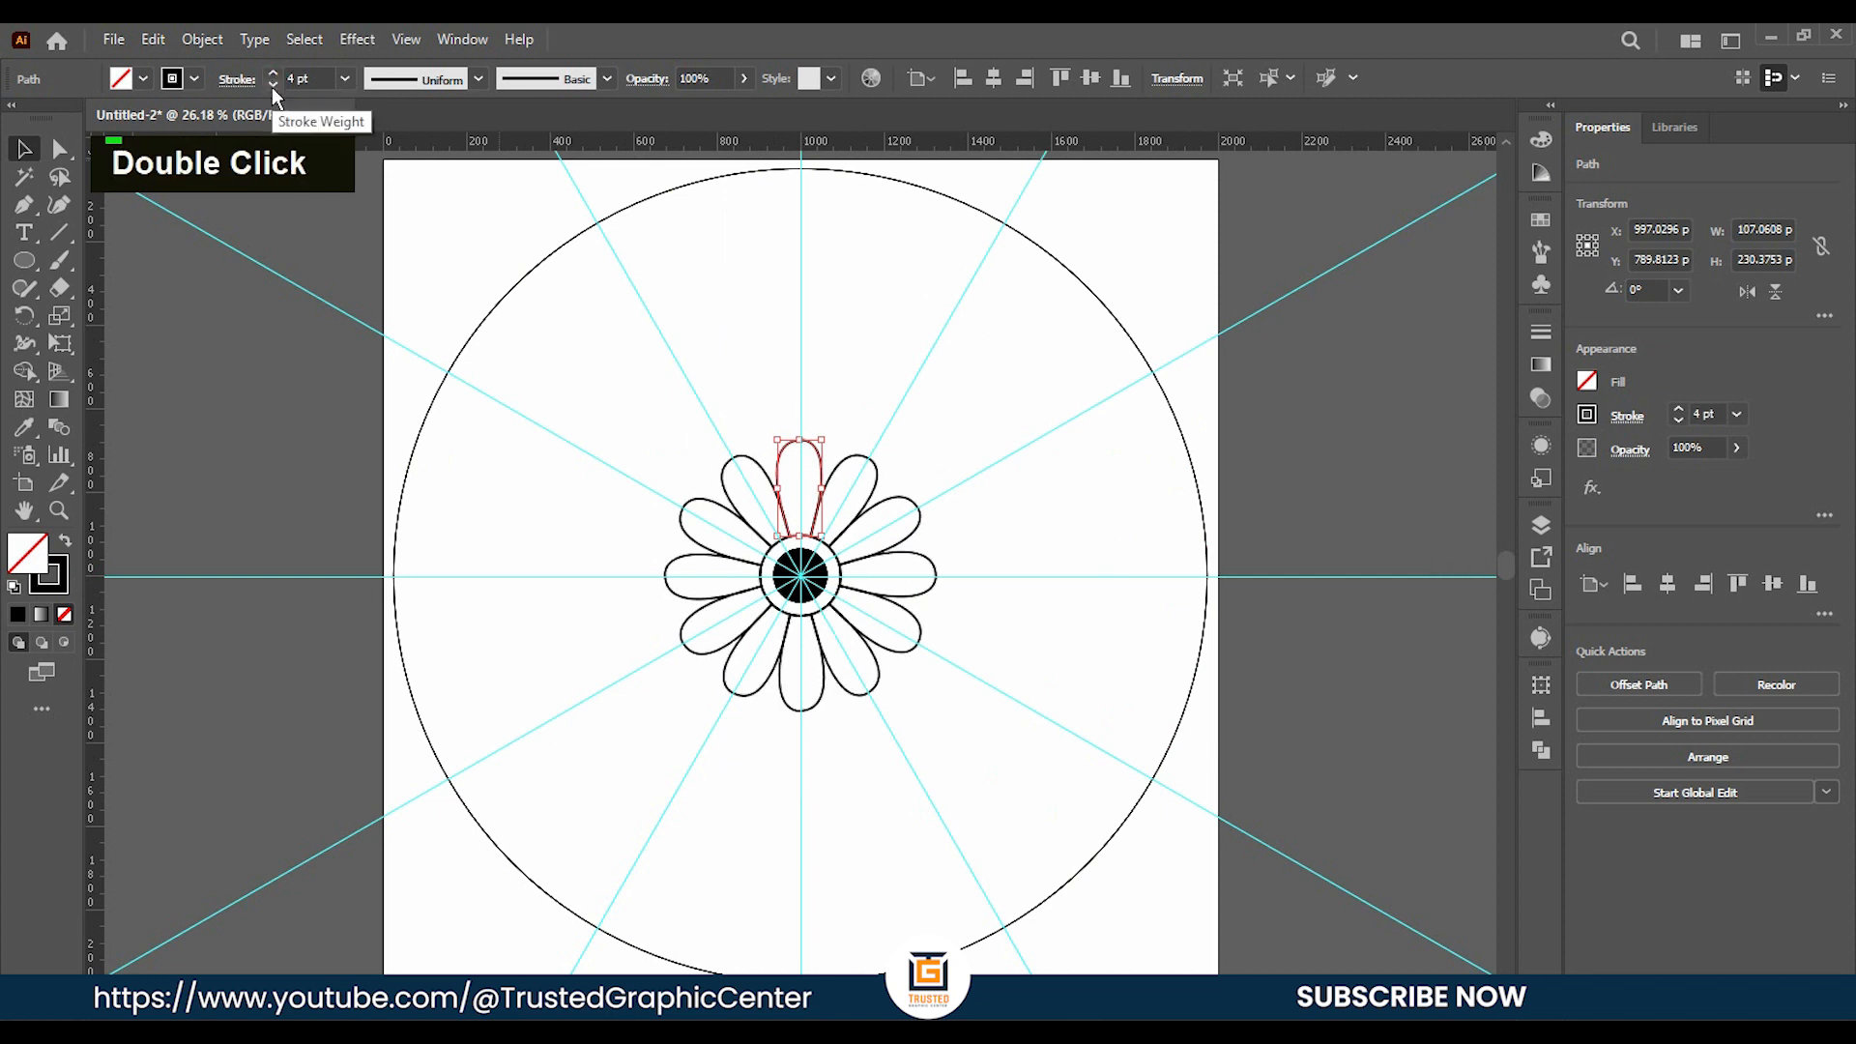
click(713, 319)
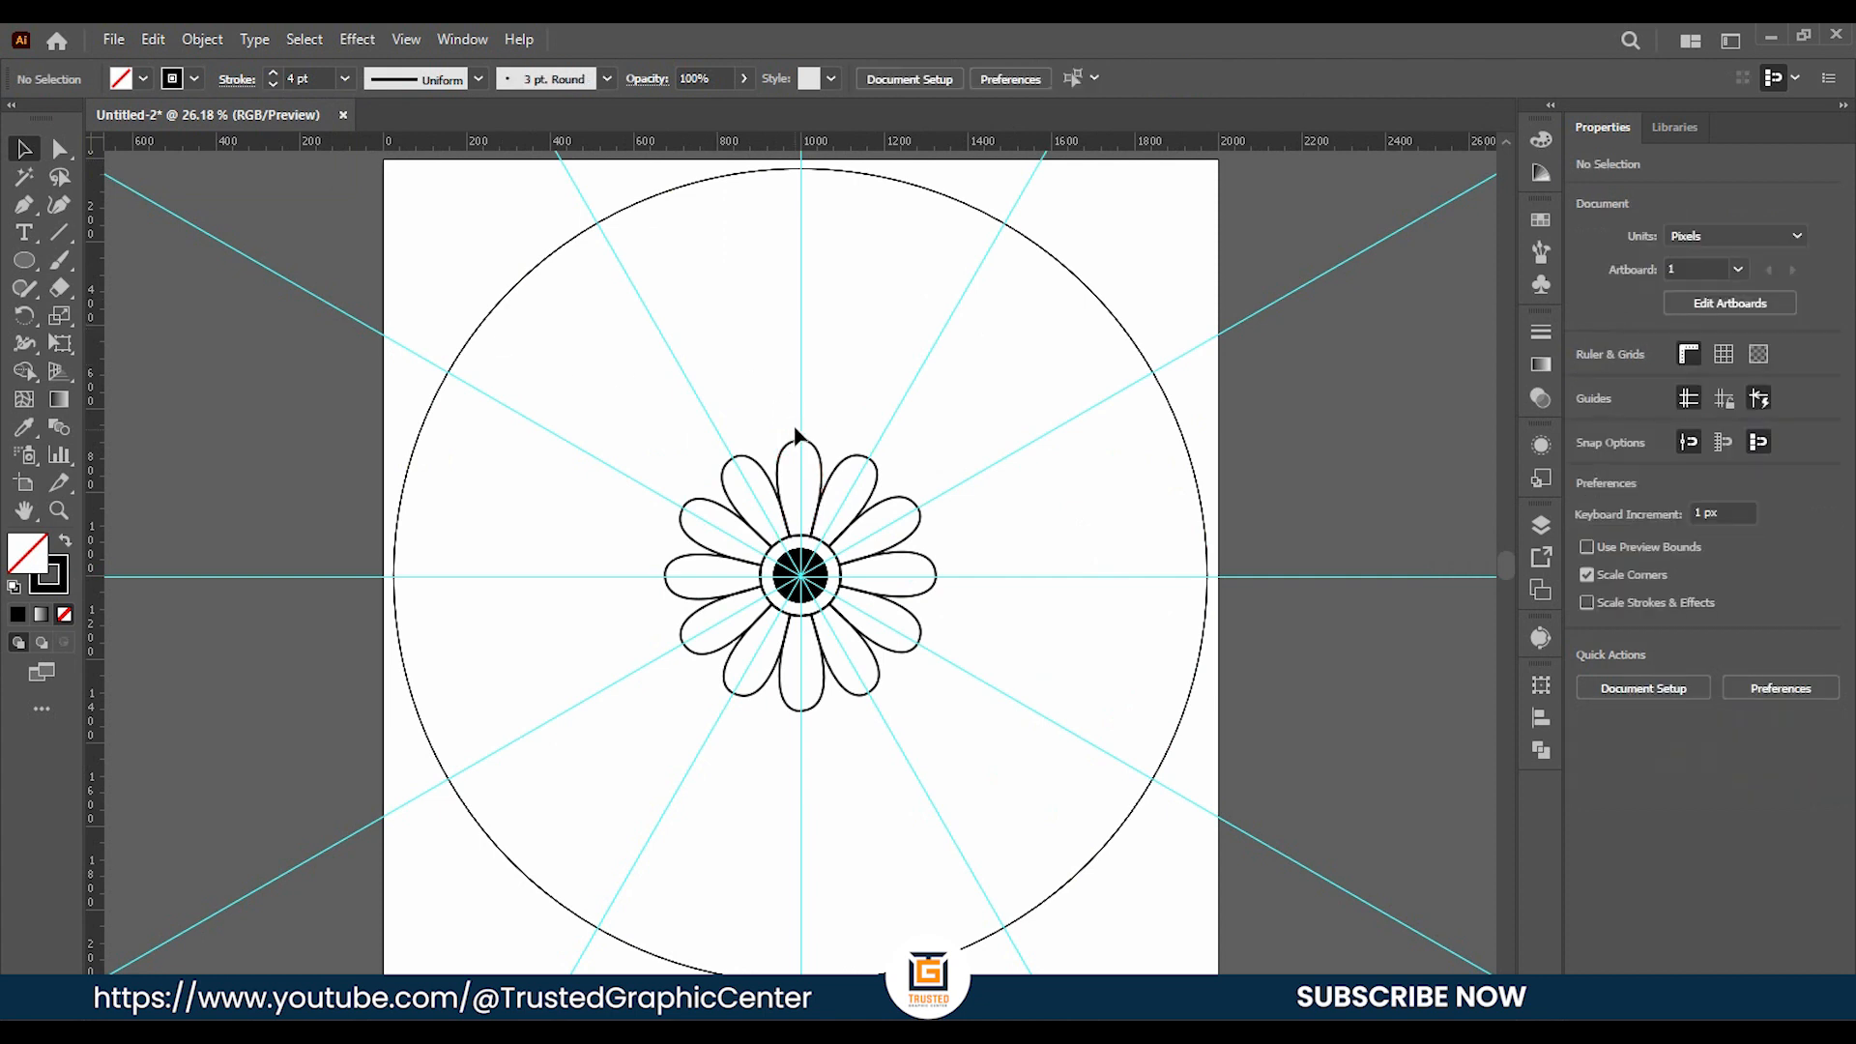
Swap the inner petal's outline for a solid black fill and shrink it proportionally towards its base so neighbouring petals separate.
click(810, 457)
key(shift+x)
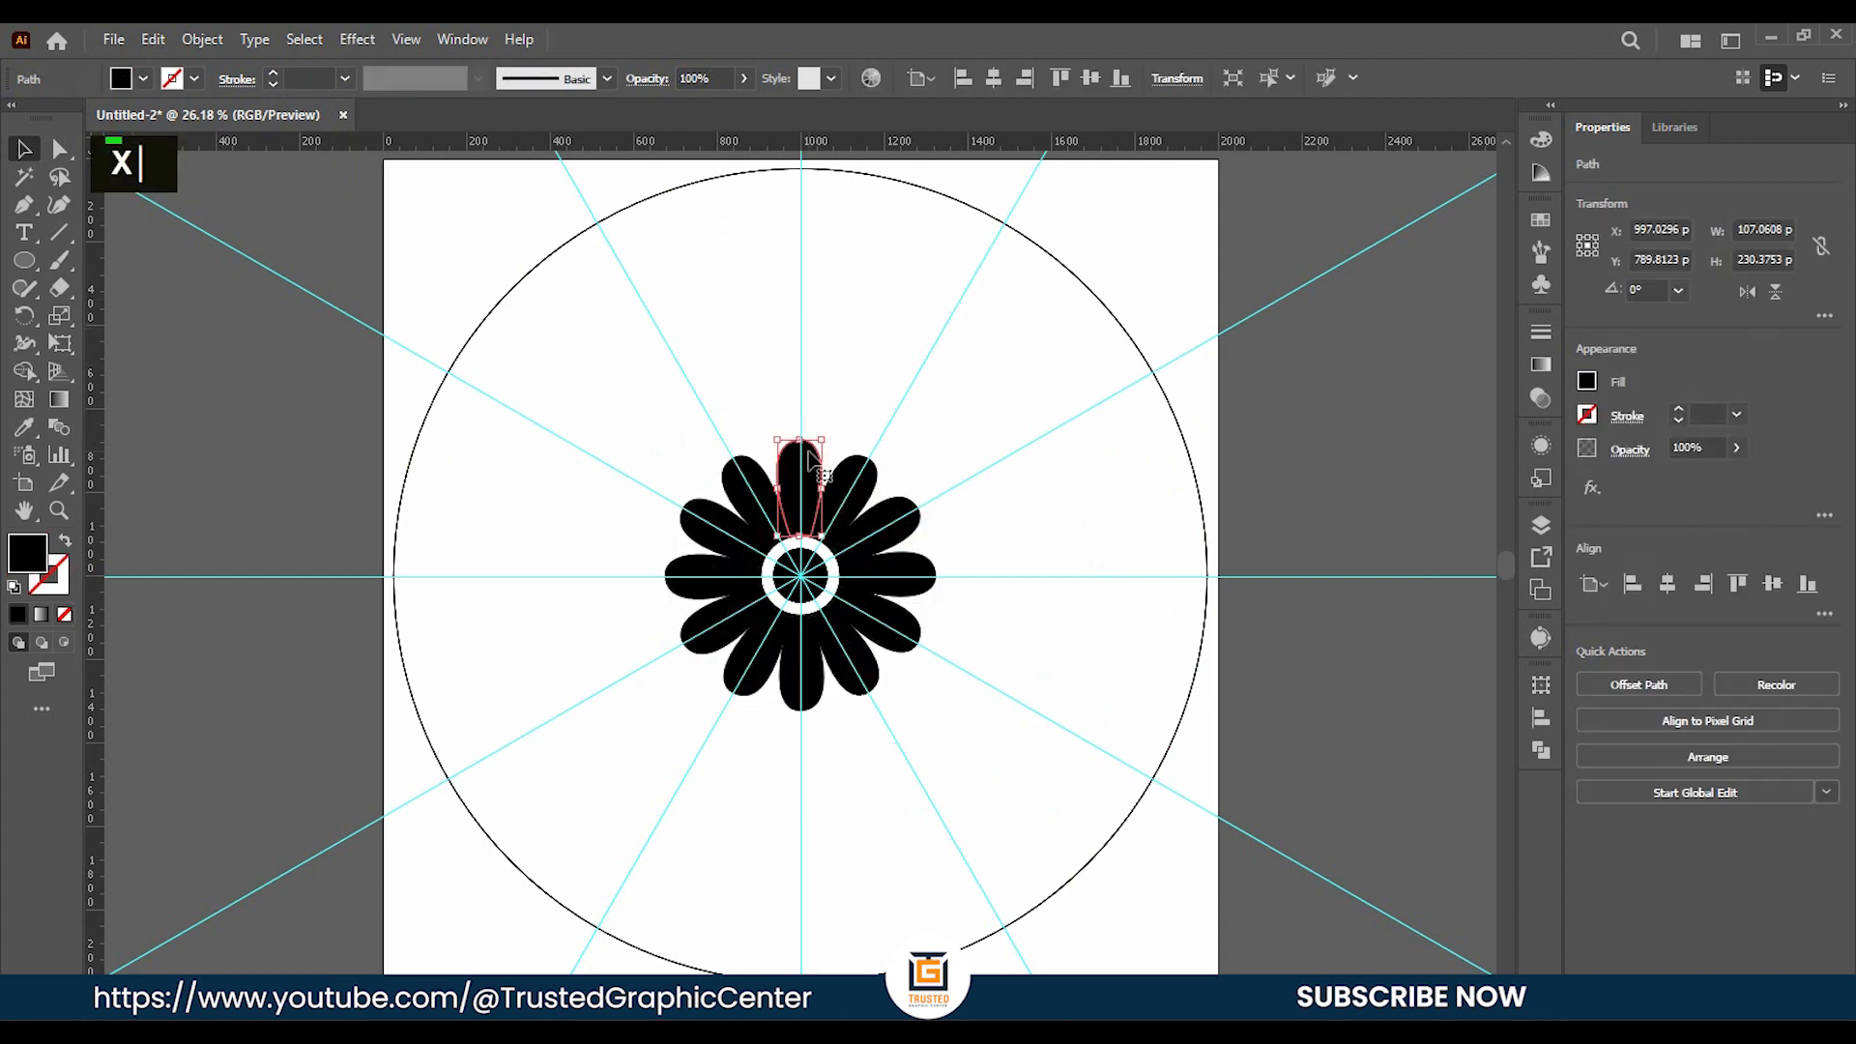
alt+scroll(855, 498, up, 2)
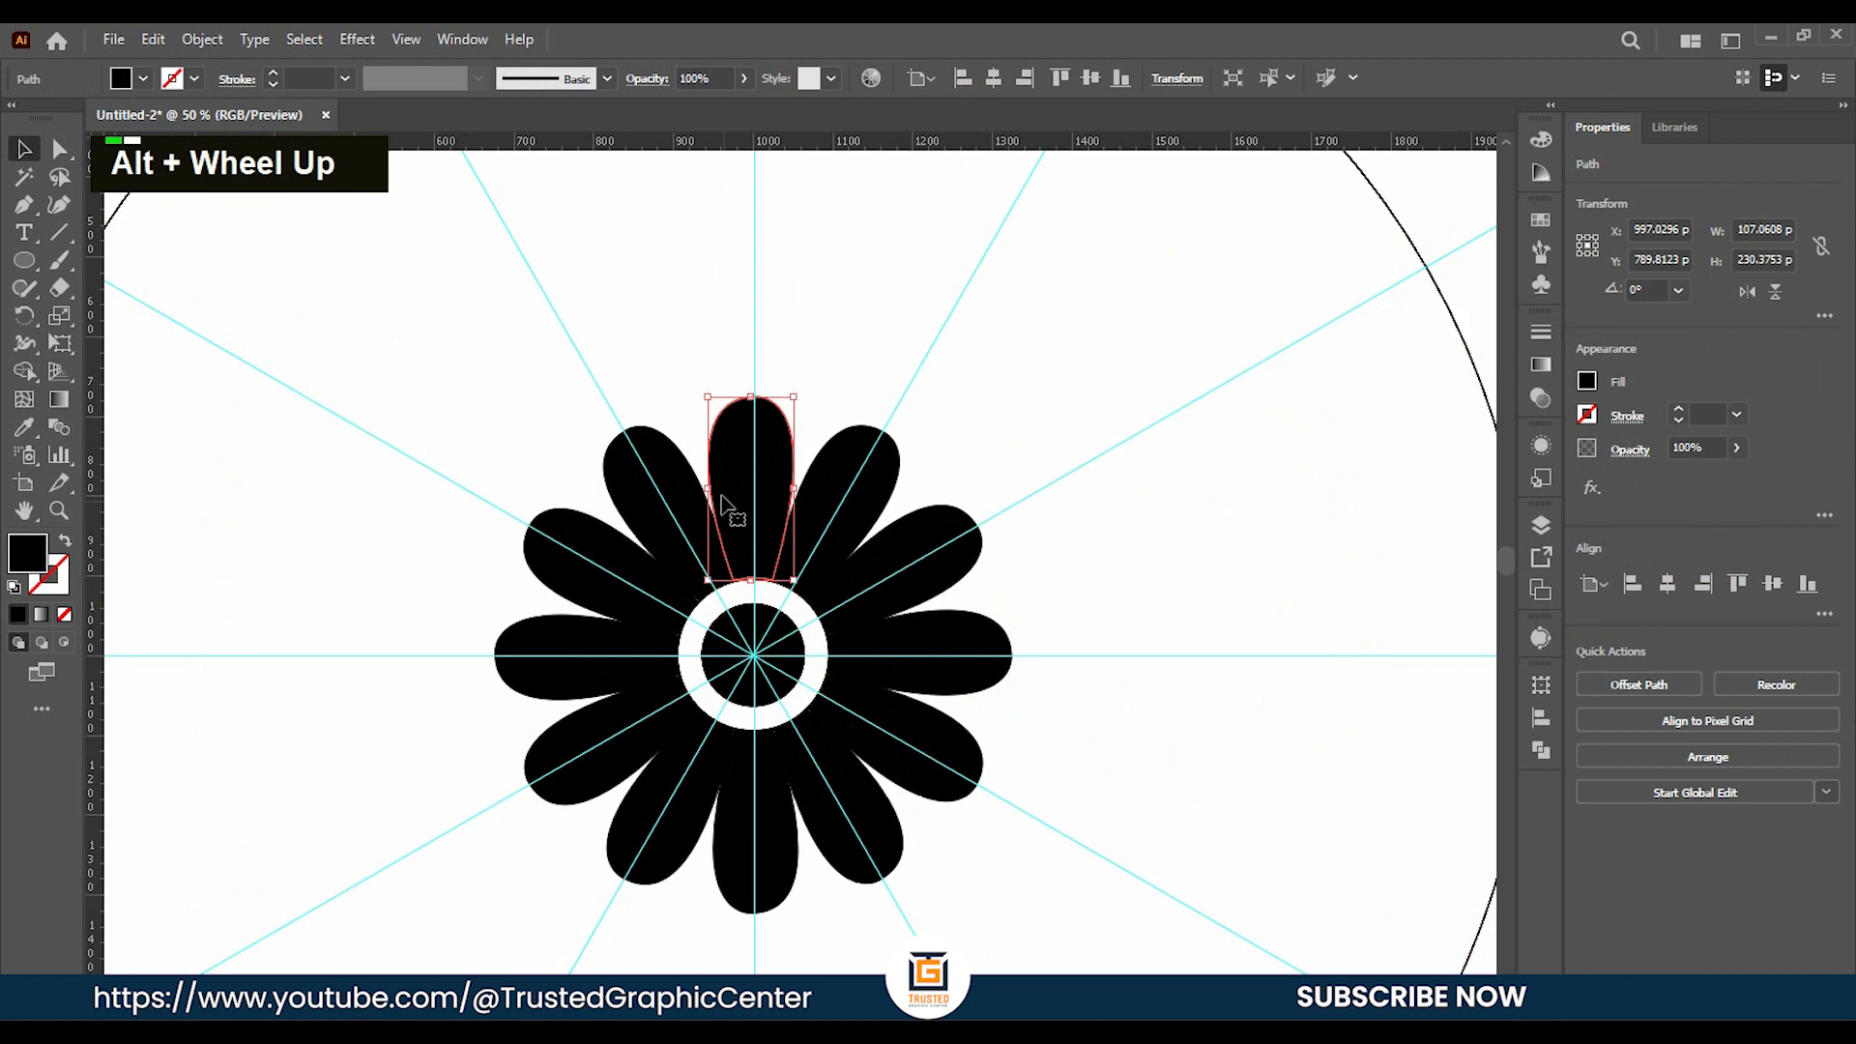
drag(752, 394, 752, 440)
click(1060, 536)
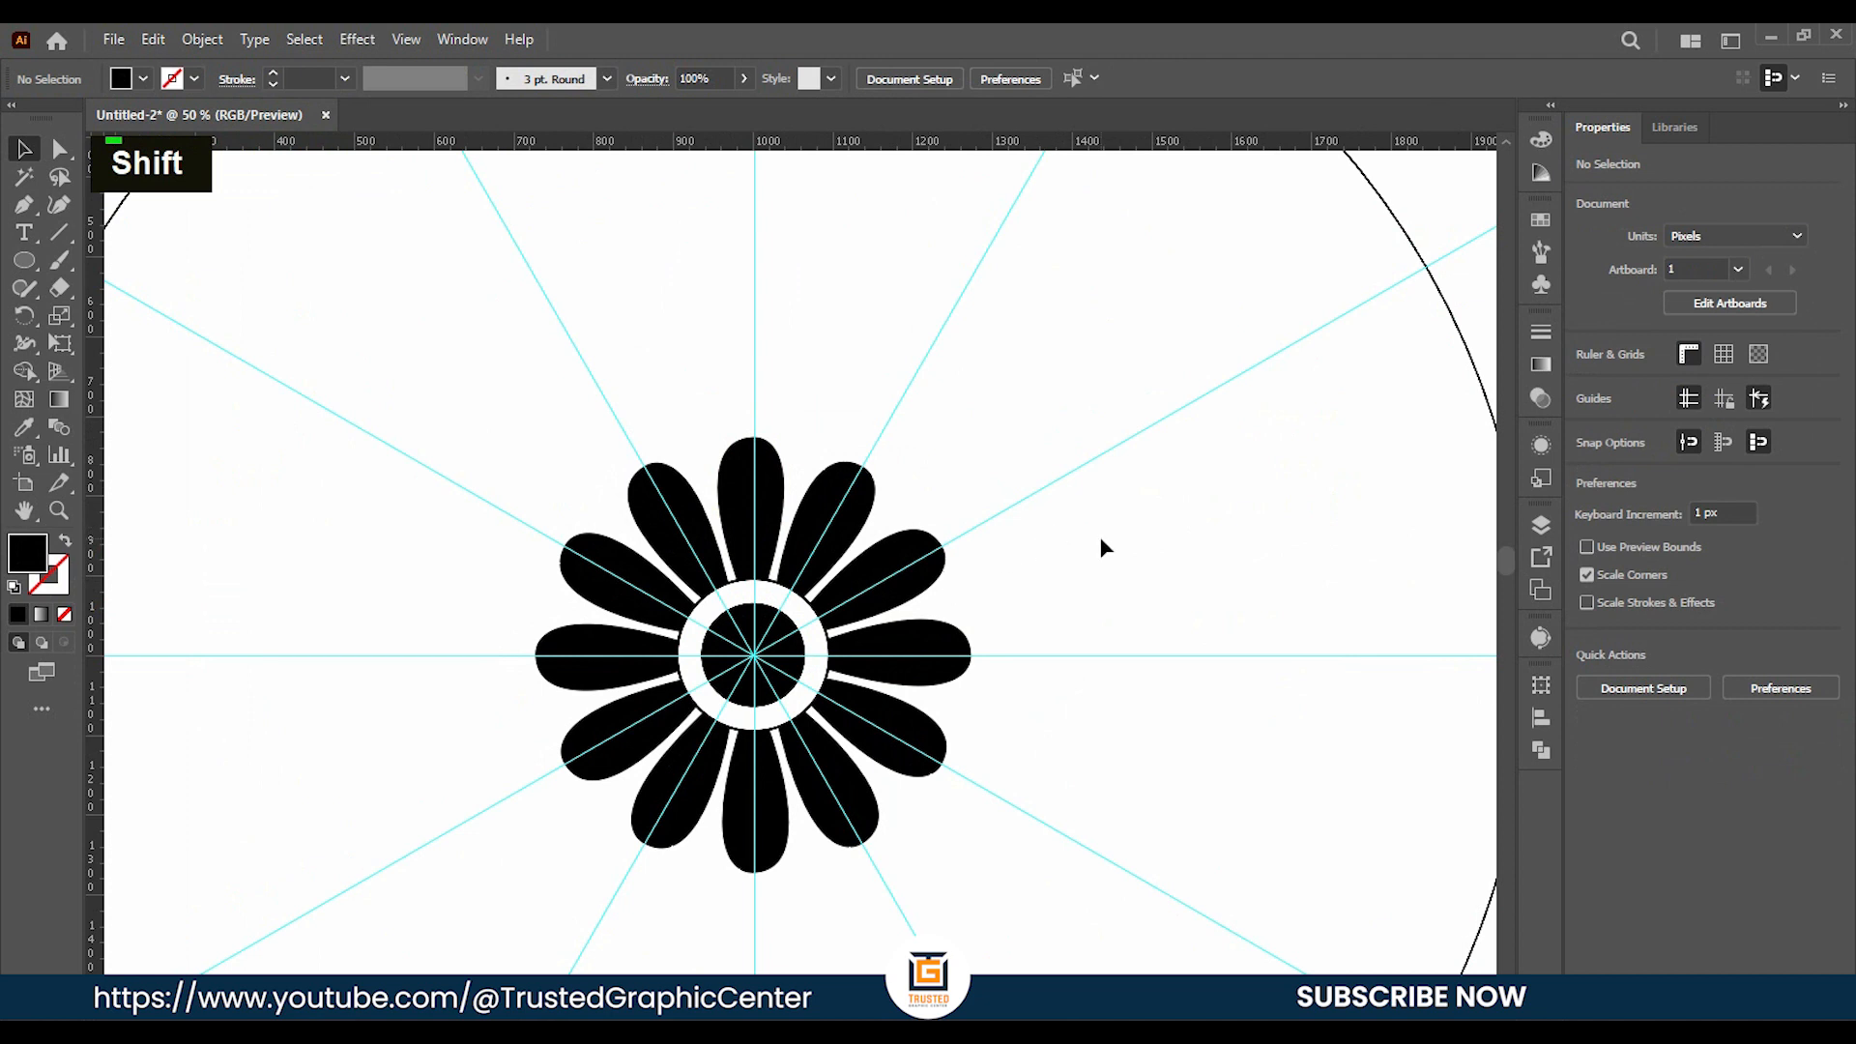
key(ctrl+0)
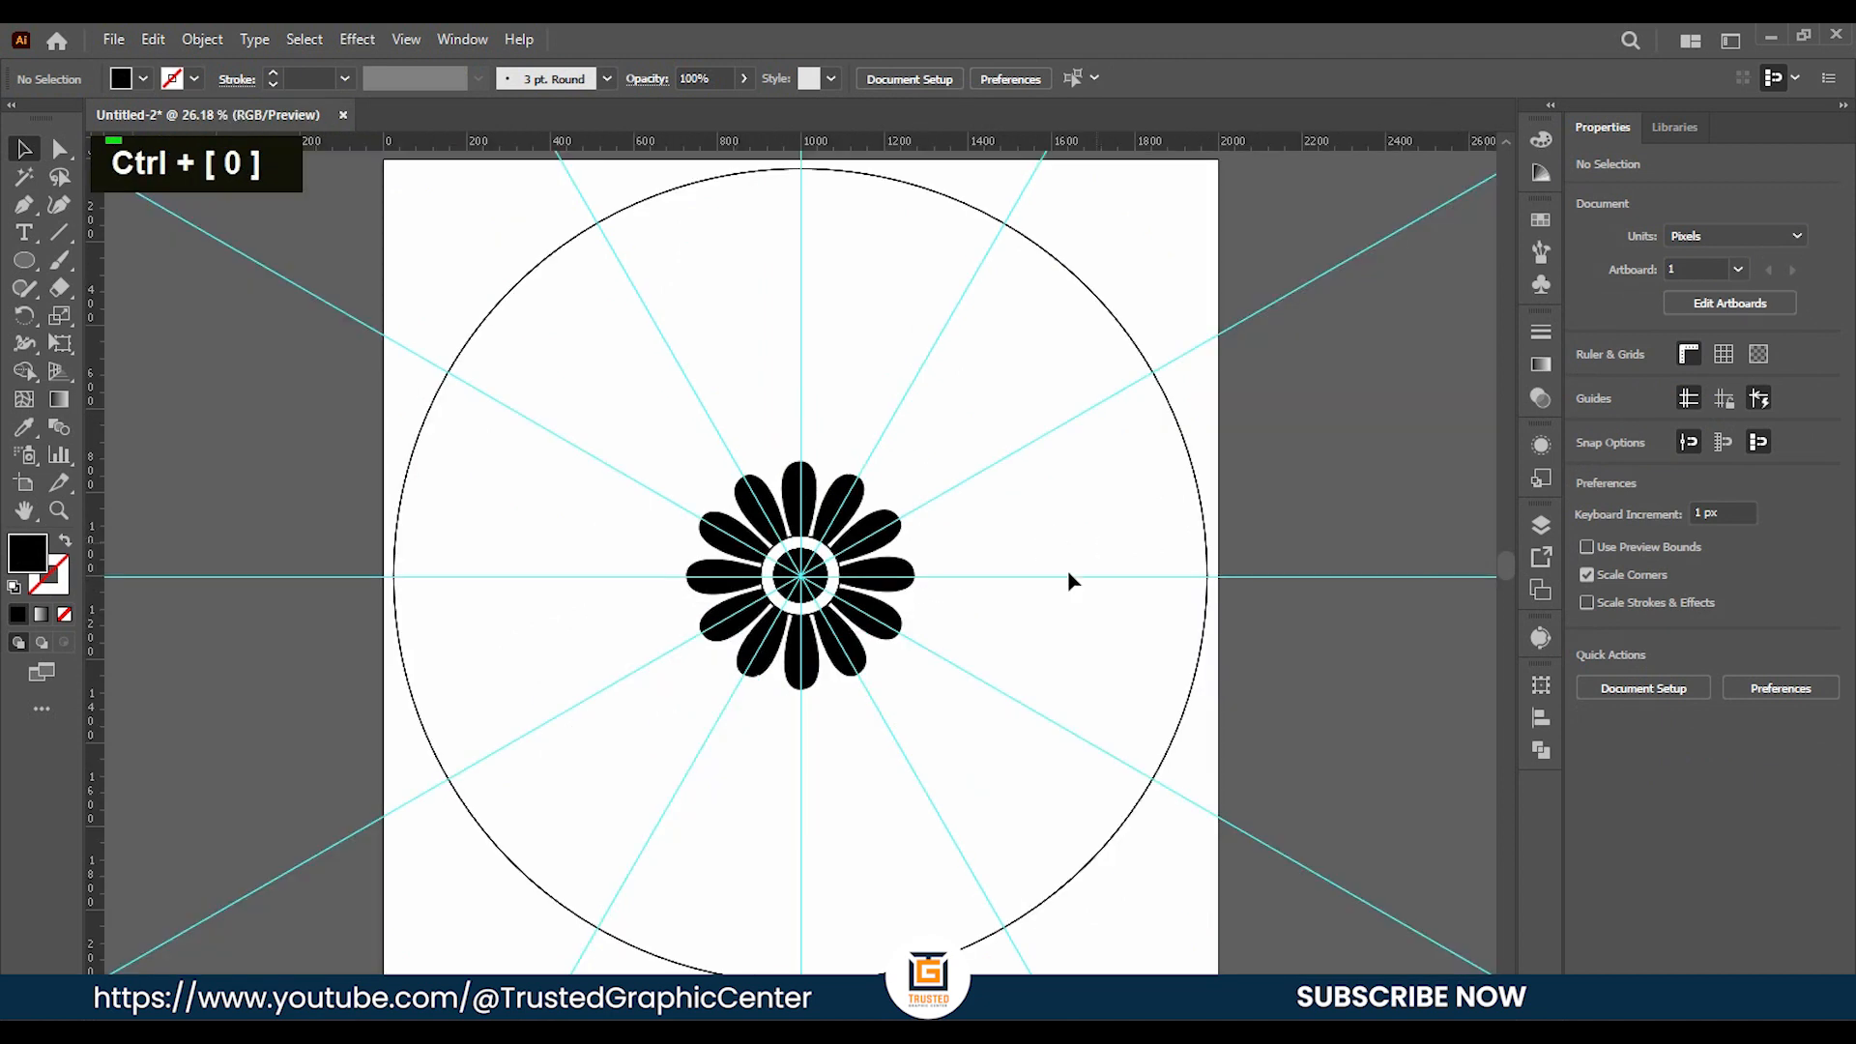
Draw a circle about 556 px wide from the mandala's centre around the petals and swap it to a black outline without fill.
scroll(1043, 628, up, 1)
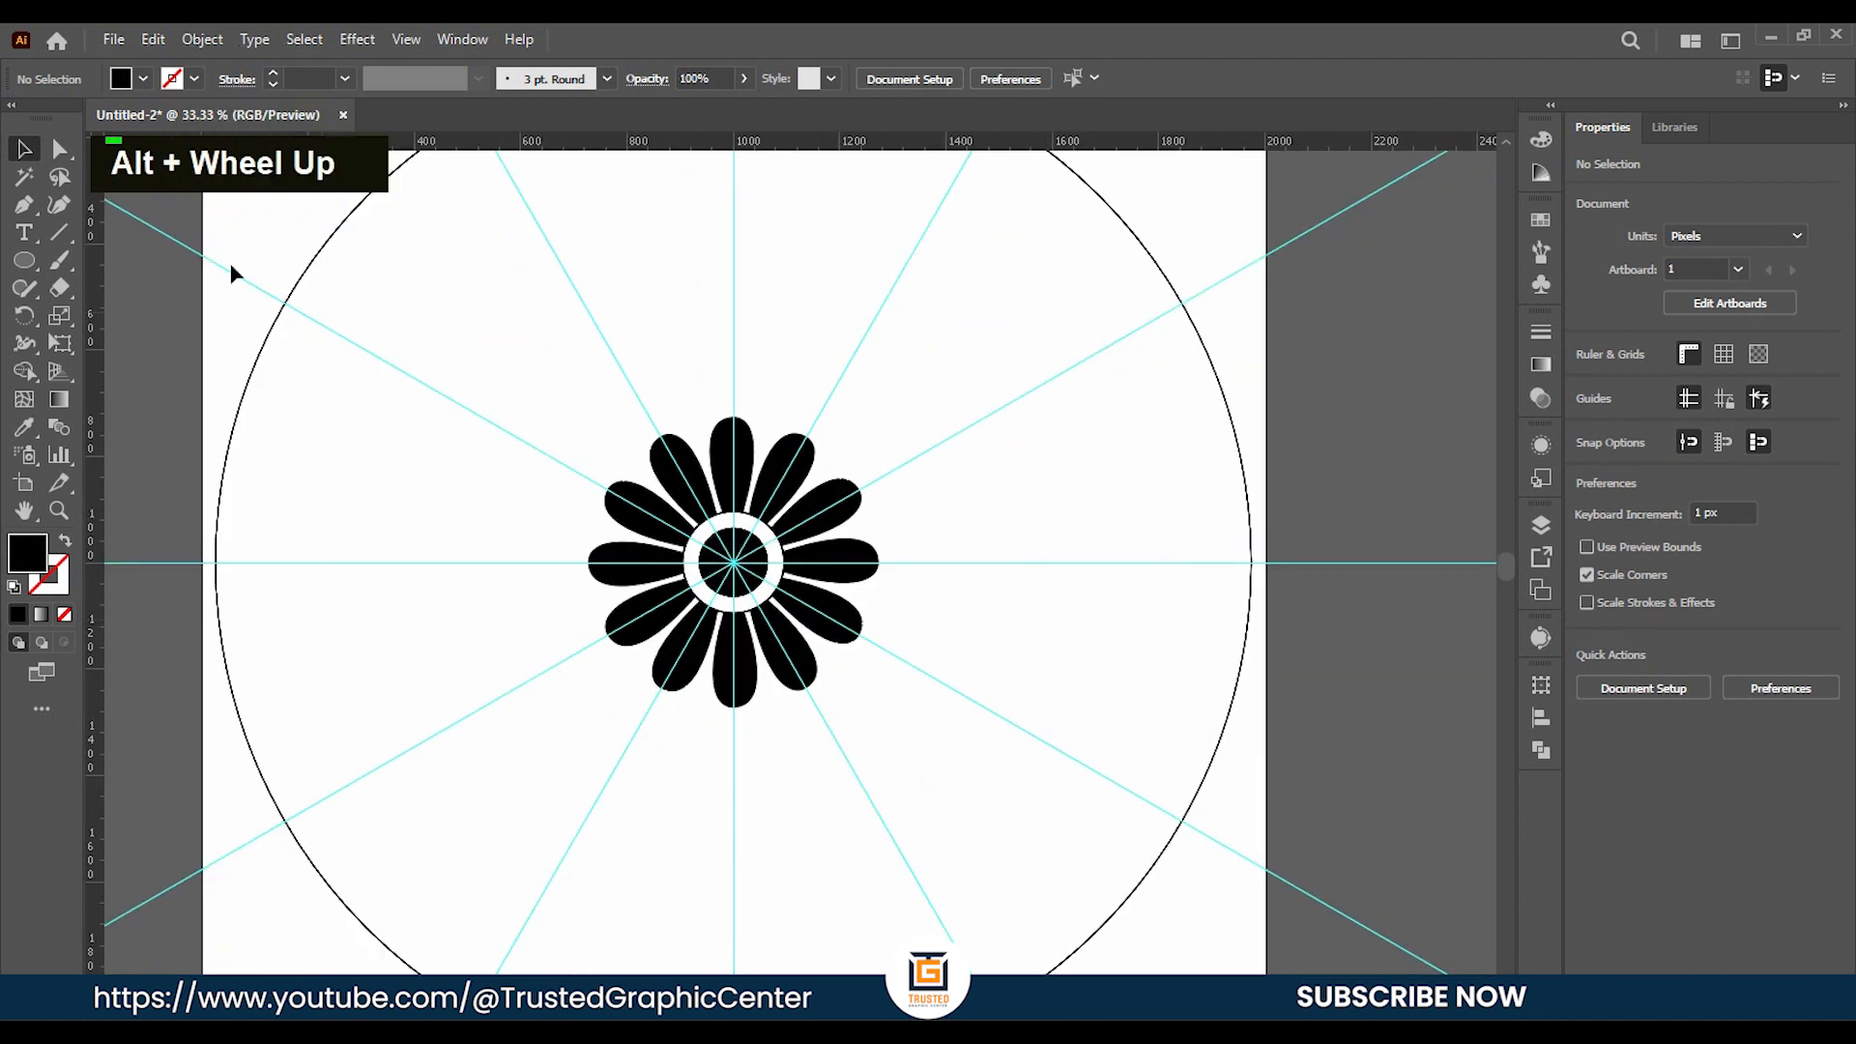
key(l)
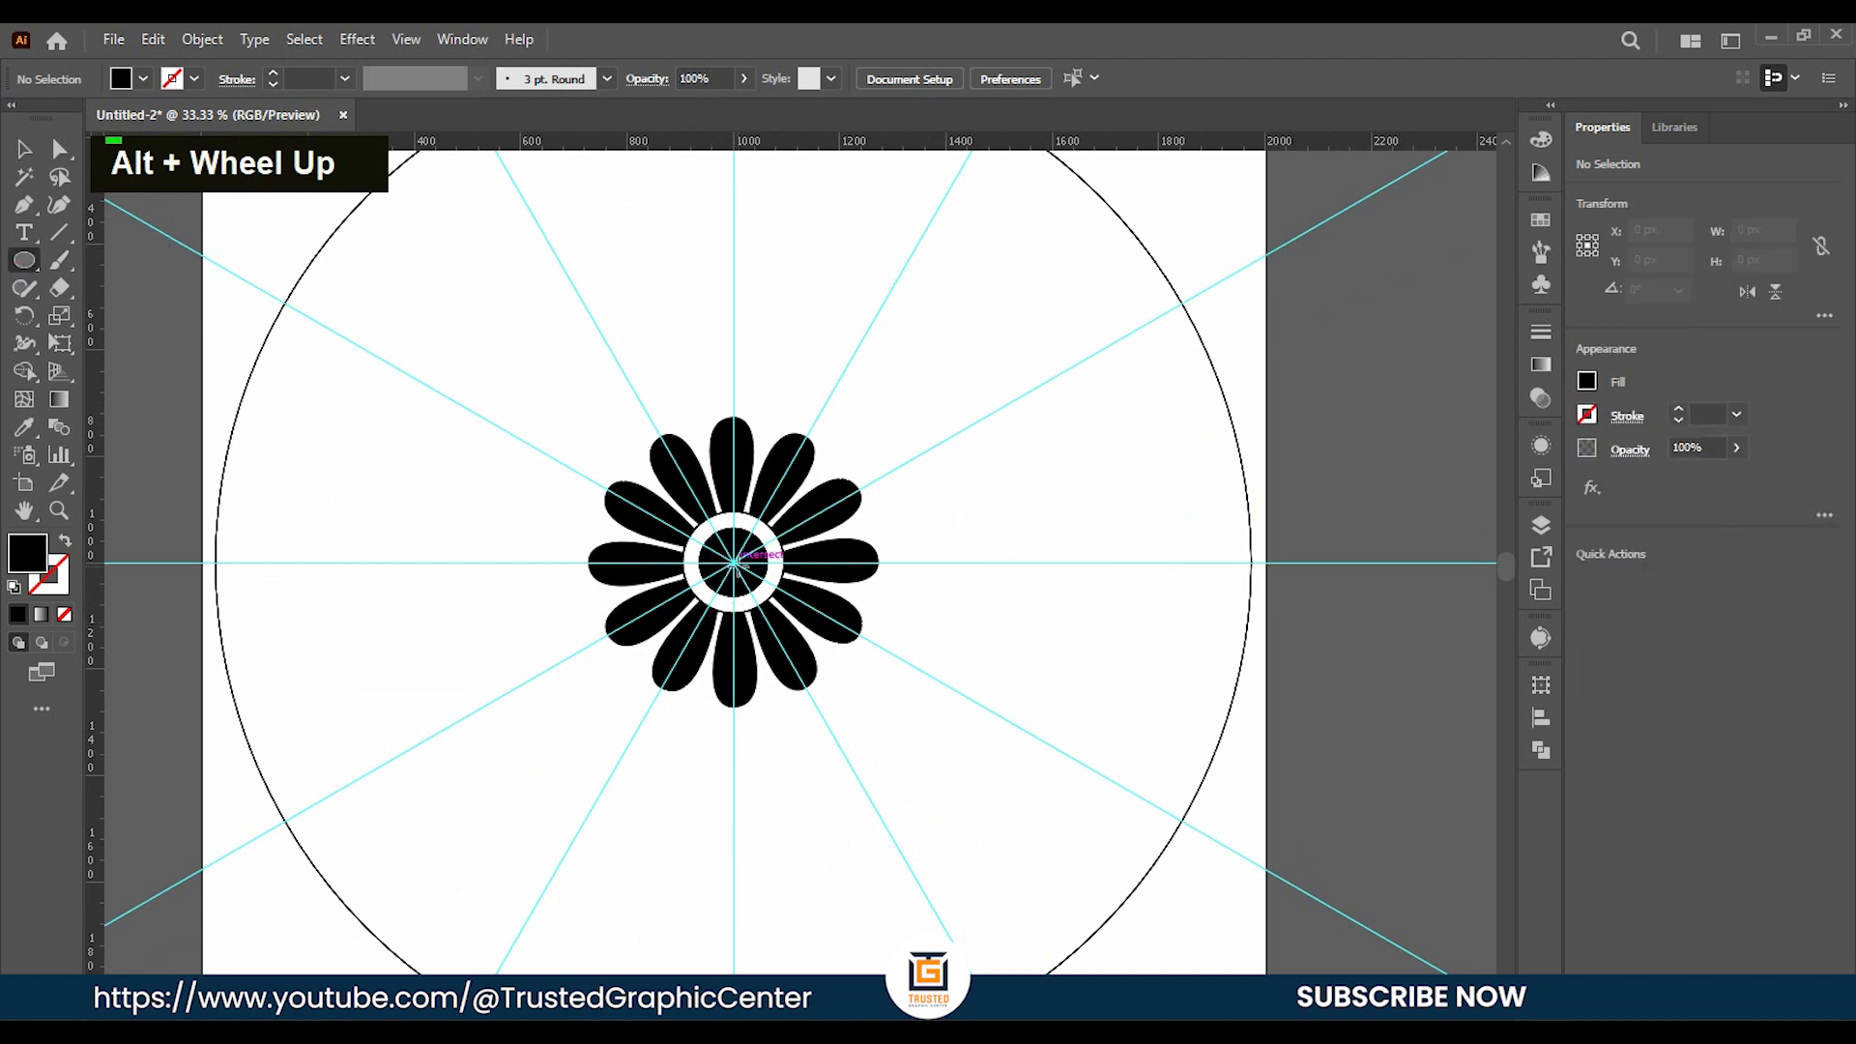
drag(735, 561, 839, 698)
drag(847, 706, 855, 709)
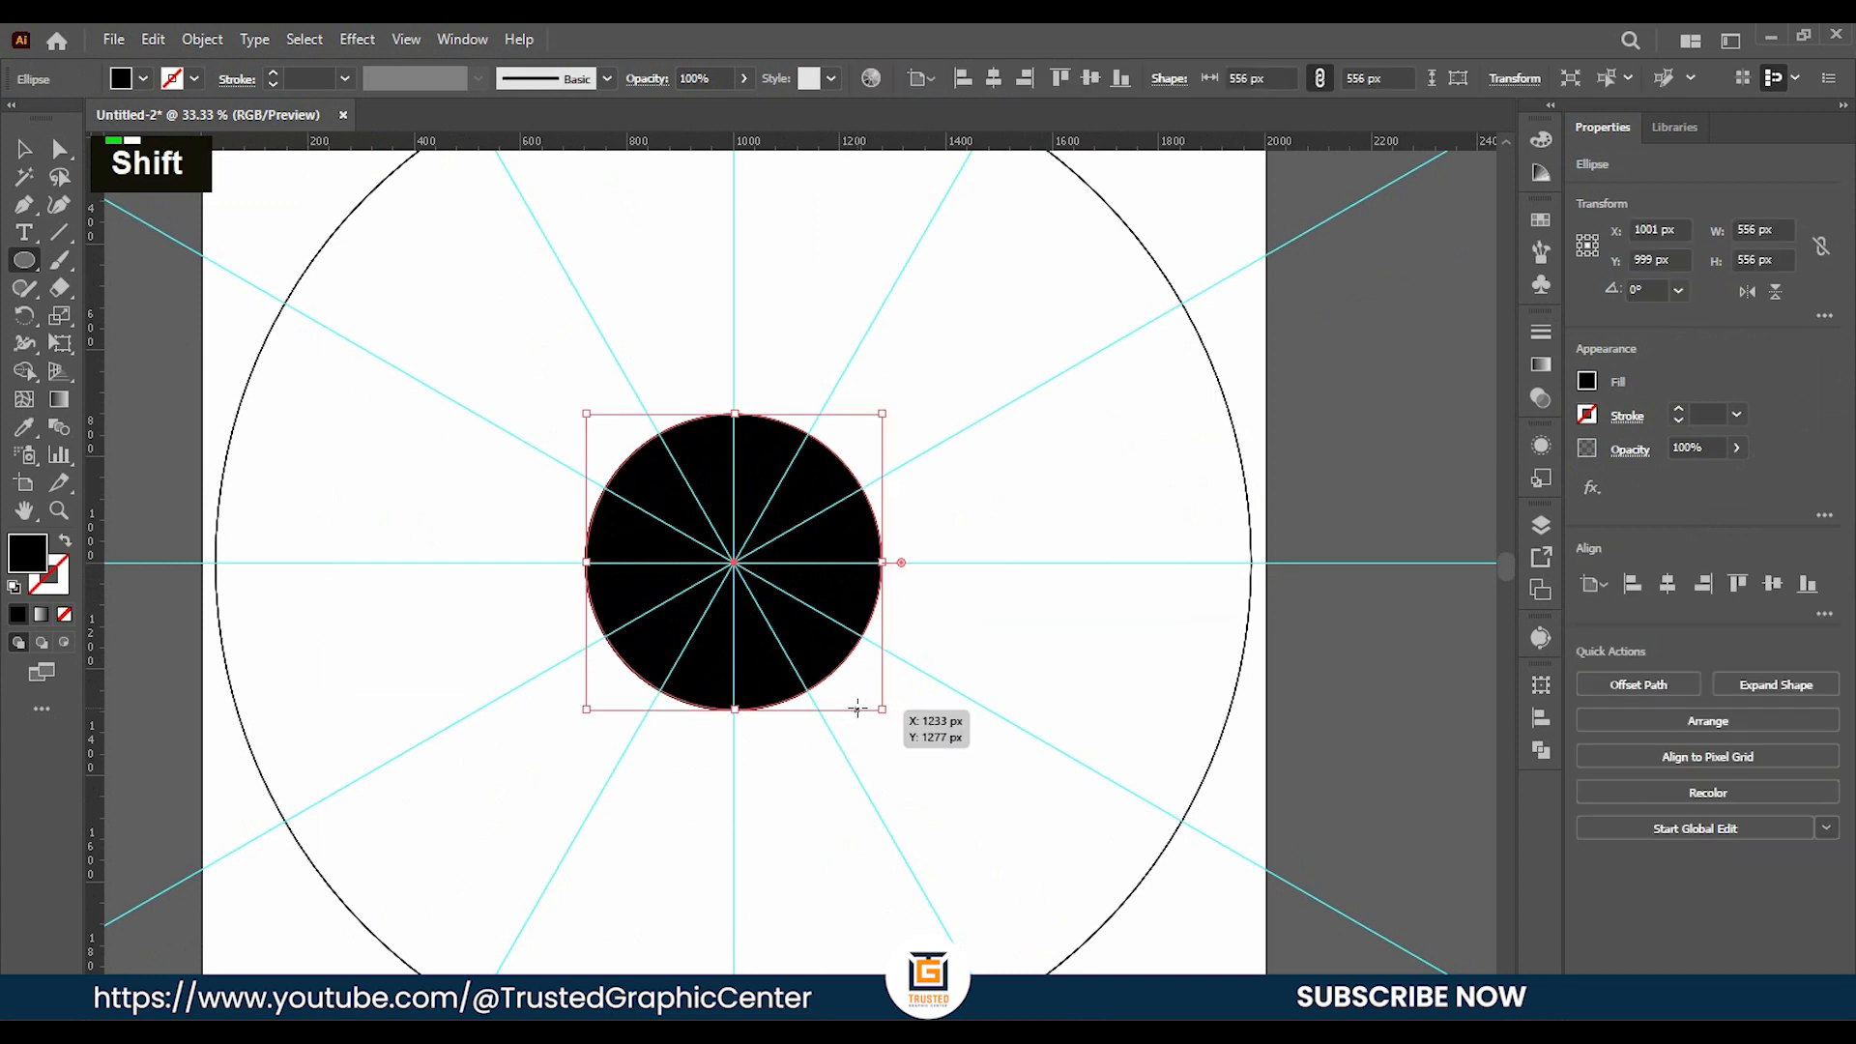
key(shift+x)
click(24, 148)
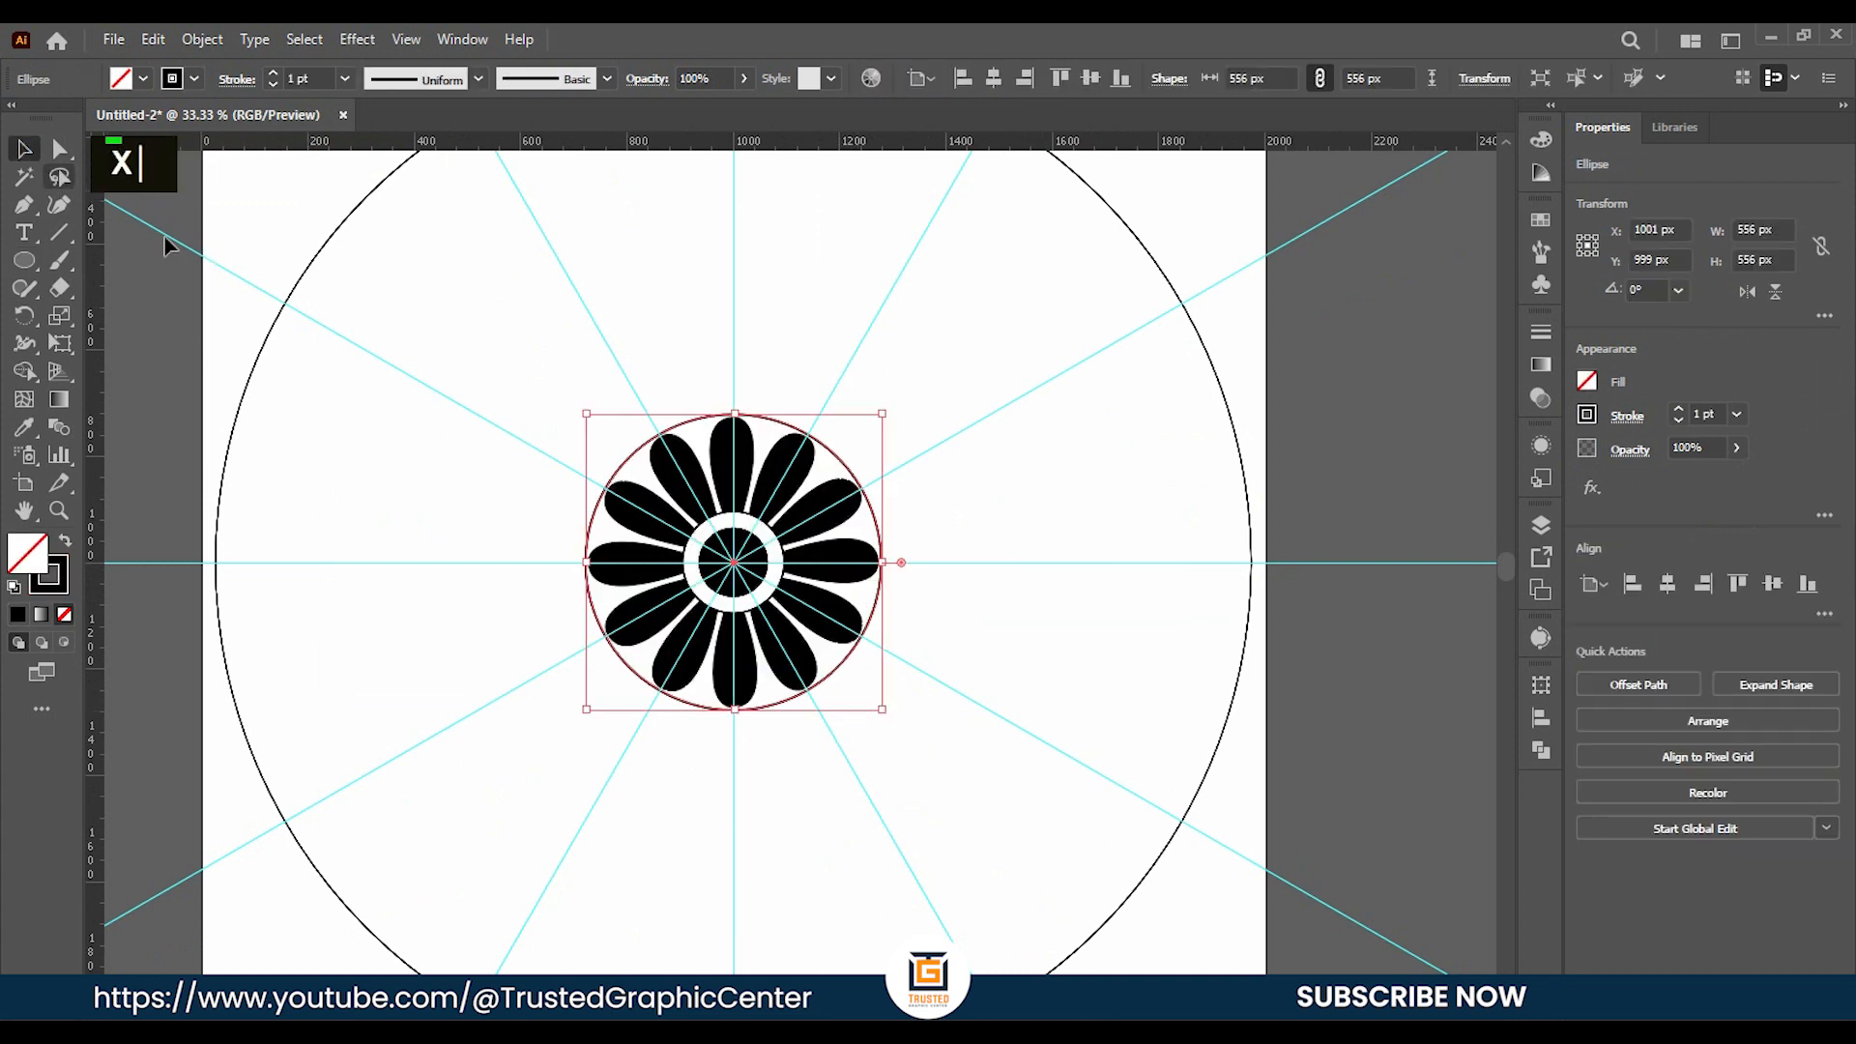
click(1088, 739)
Paste a copy of the circle around the petals in front and enlarge it slightly from its centre as a second ring.
click(879, 606)
key(ctrl)
key(ctrl+f)
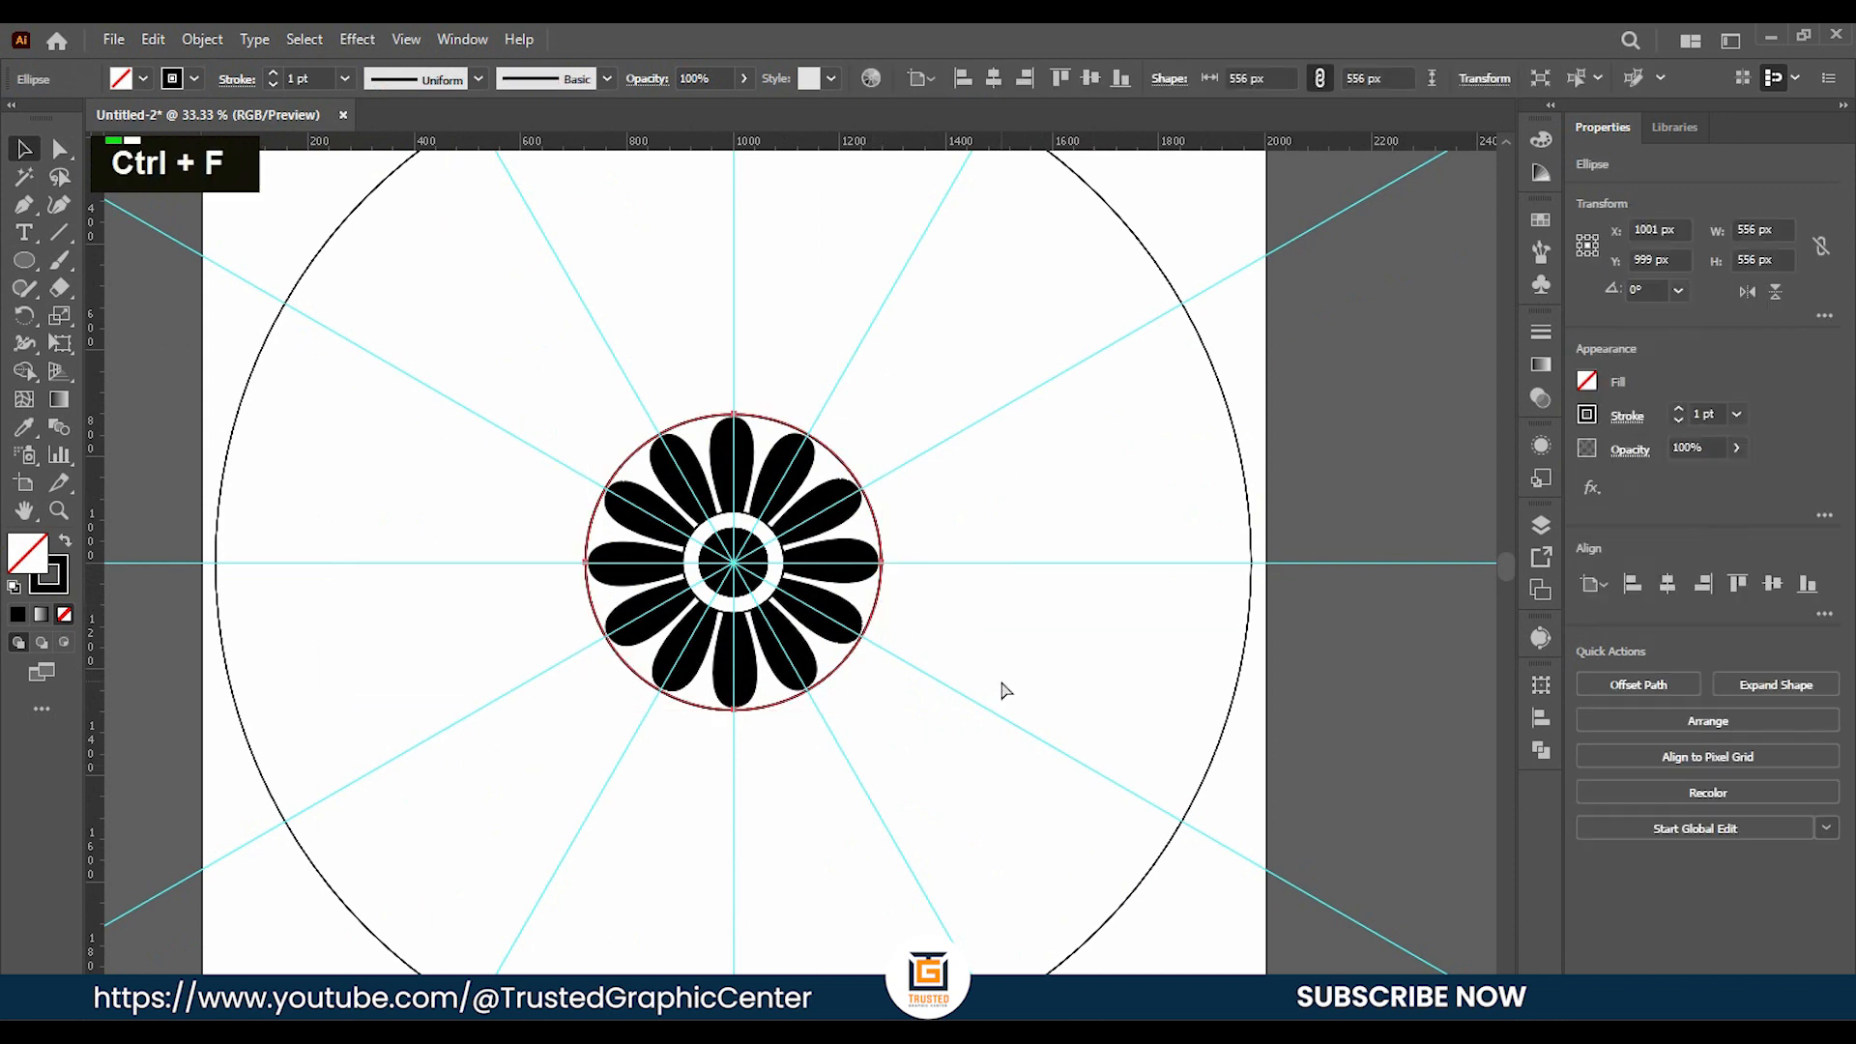
drag(883, 712, 902, 747)
click(1070, 491)
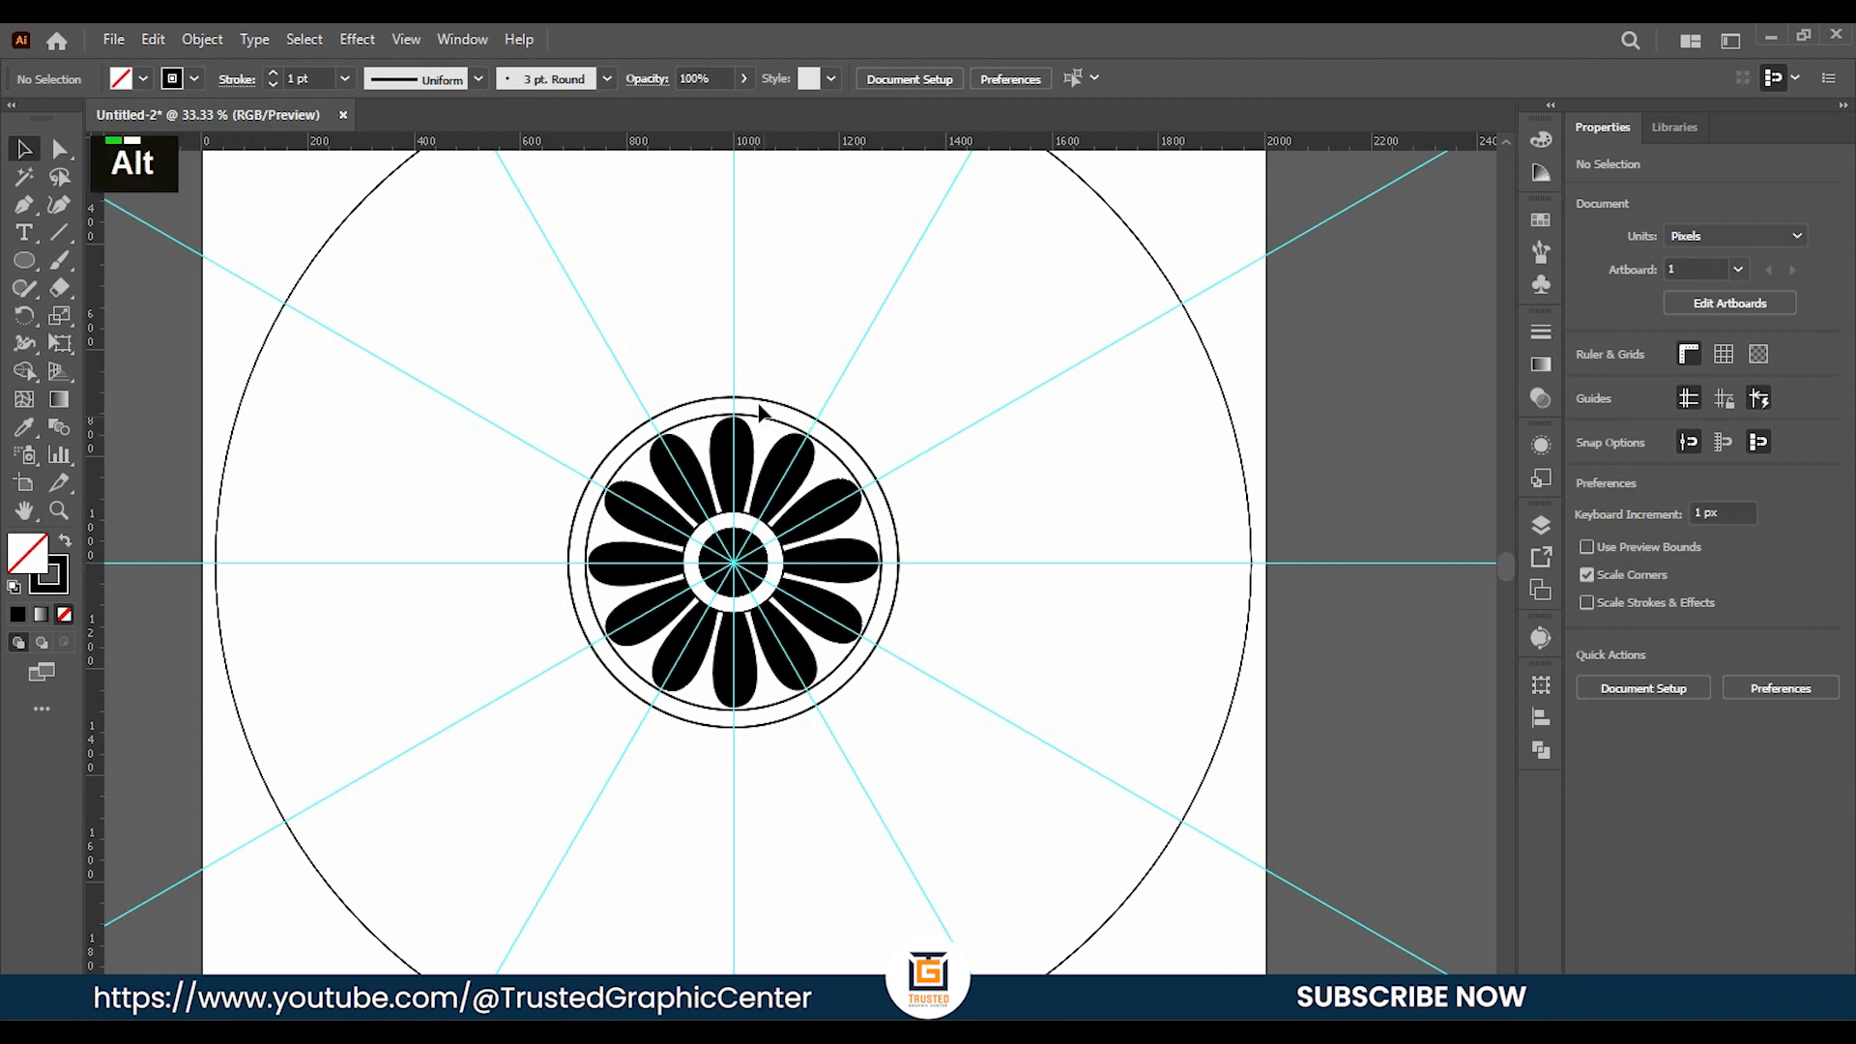
Draw the curved left side of an outer petal with the Pen tool from the outer ring to the vertical guide, making the tip a corner.
alt+scroll(764, 421, up, 2)
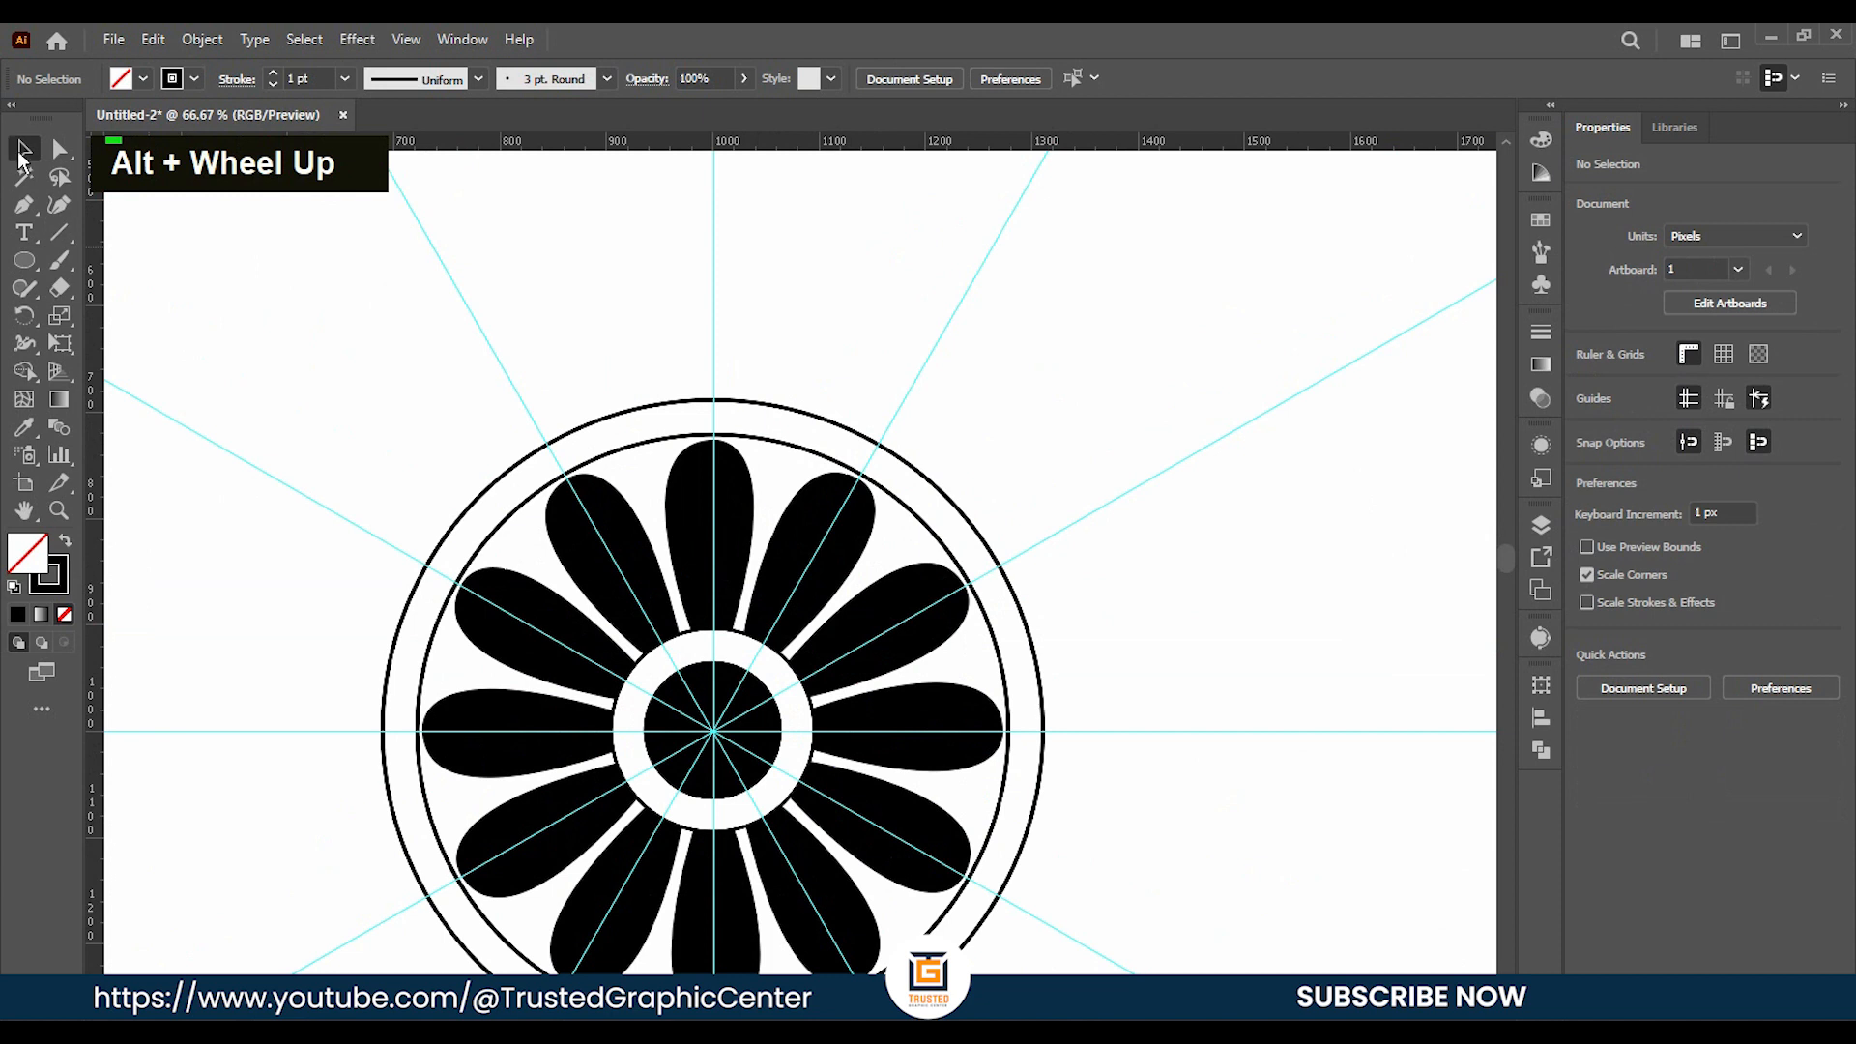
click(25, 206)
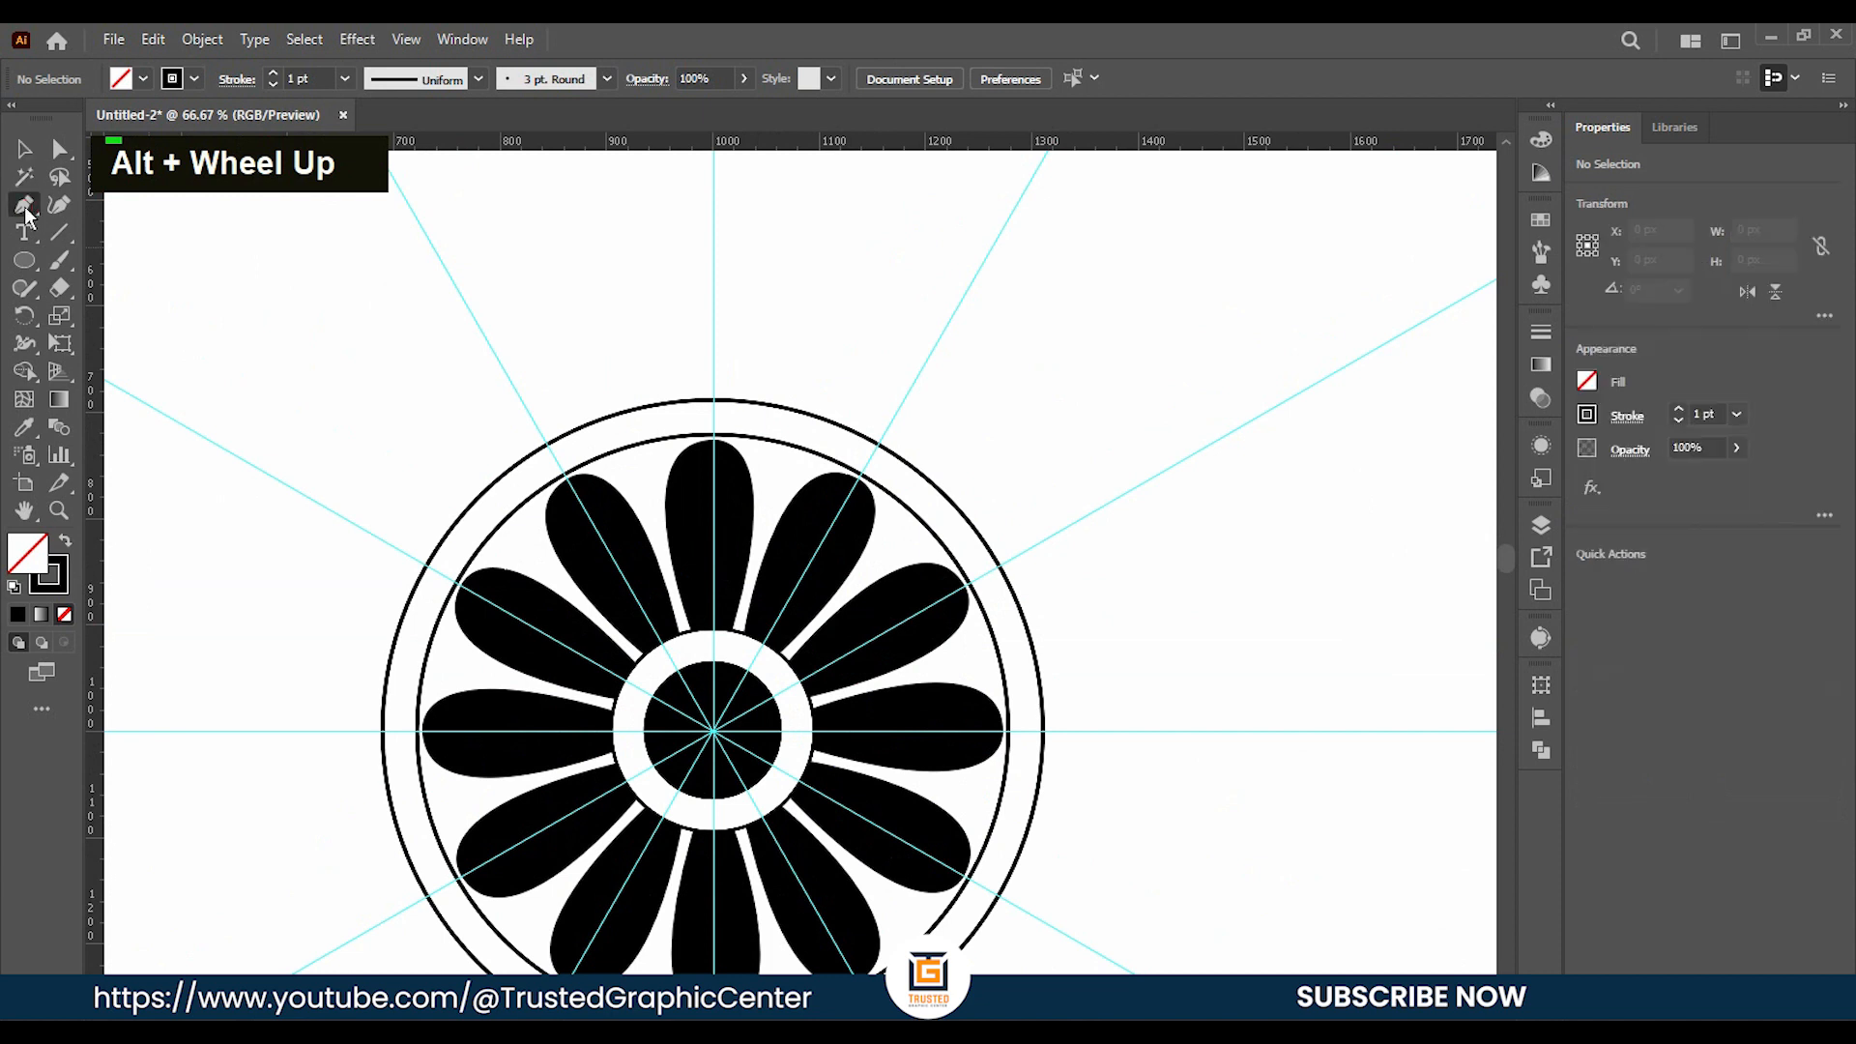
click(618, 413)
scroll(717, 428, up, 3)
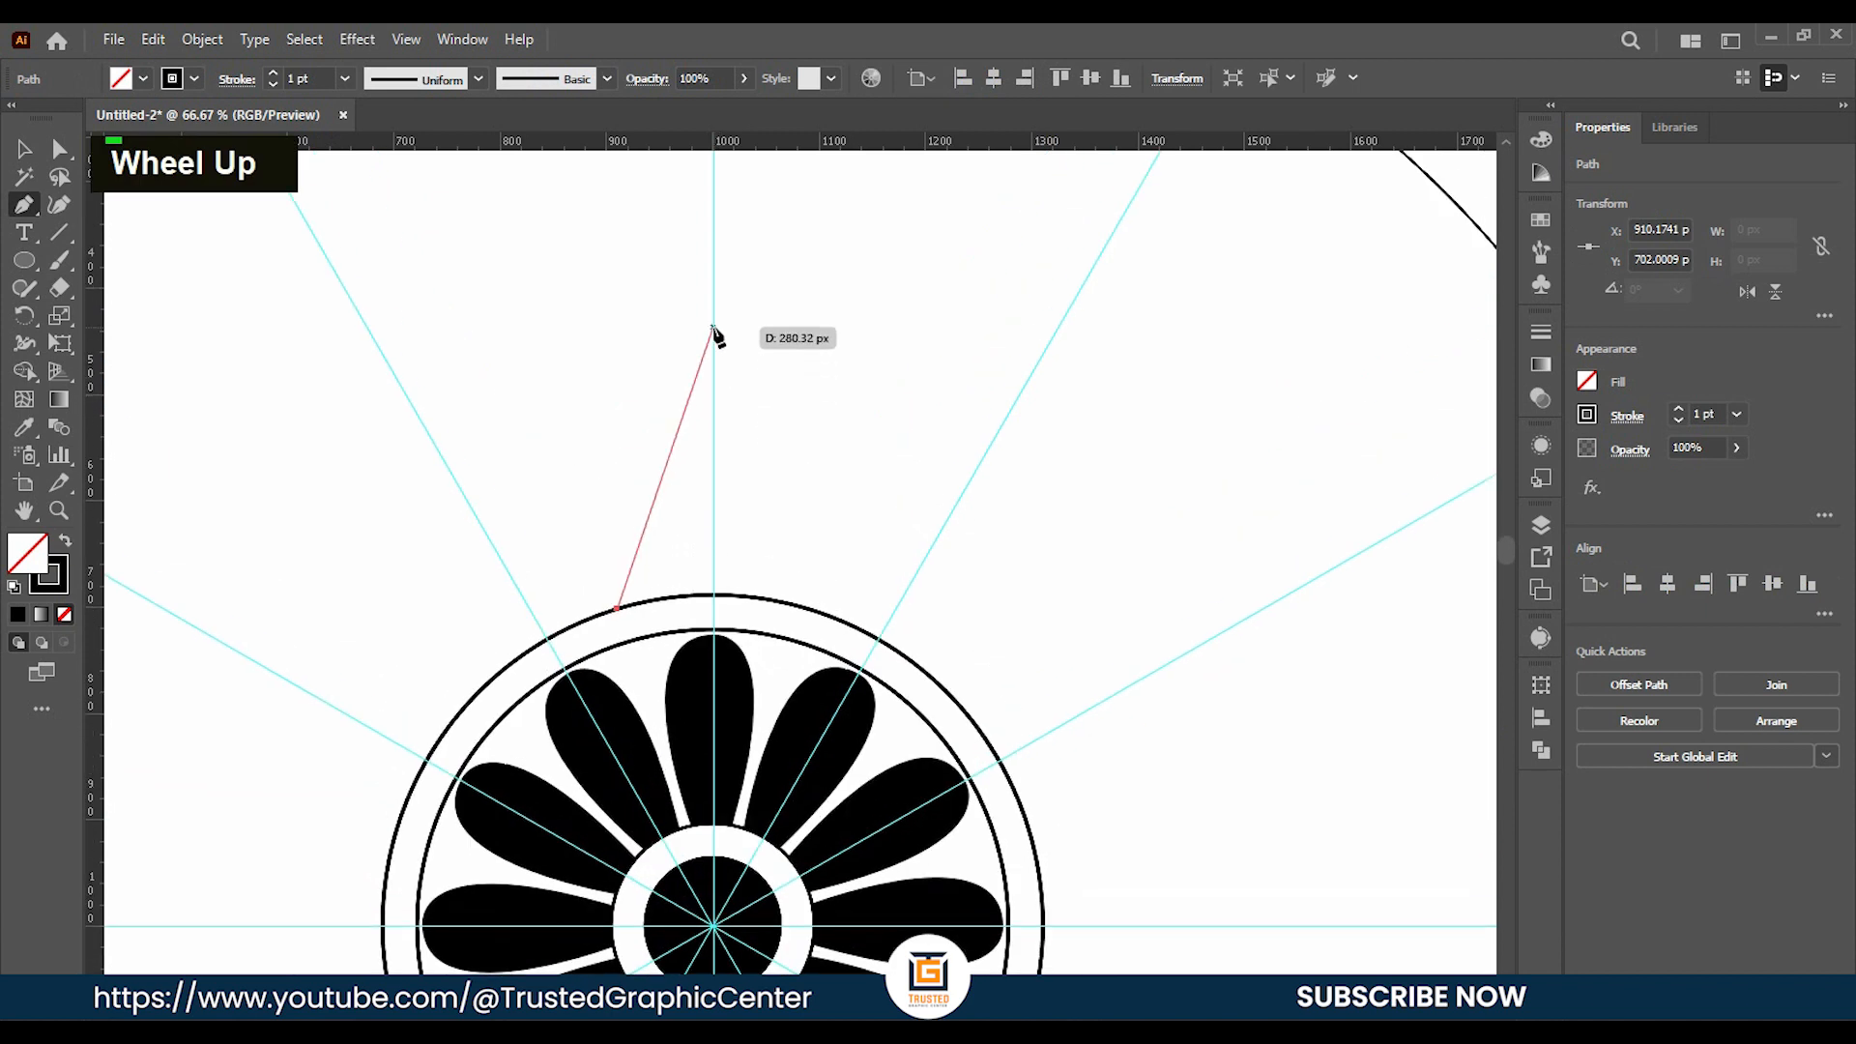
drag(714, 334, 905, 283)
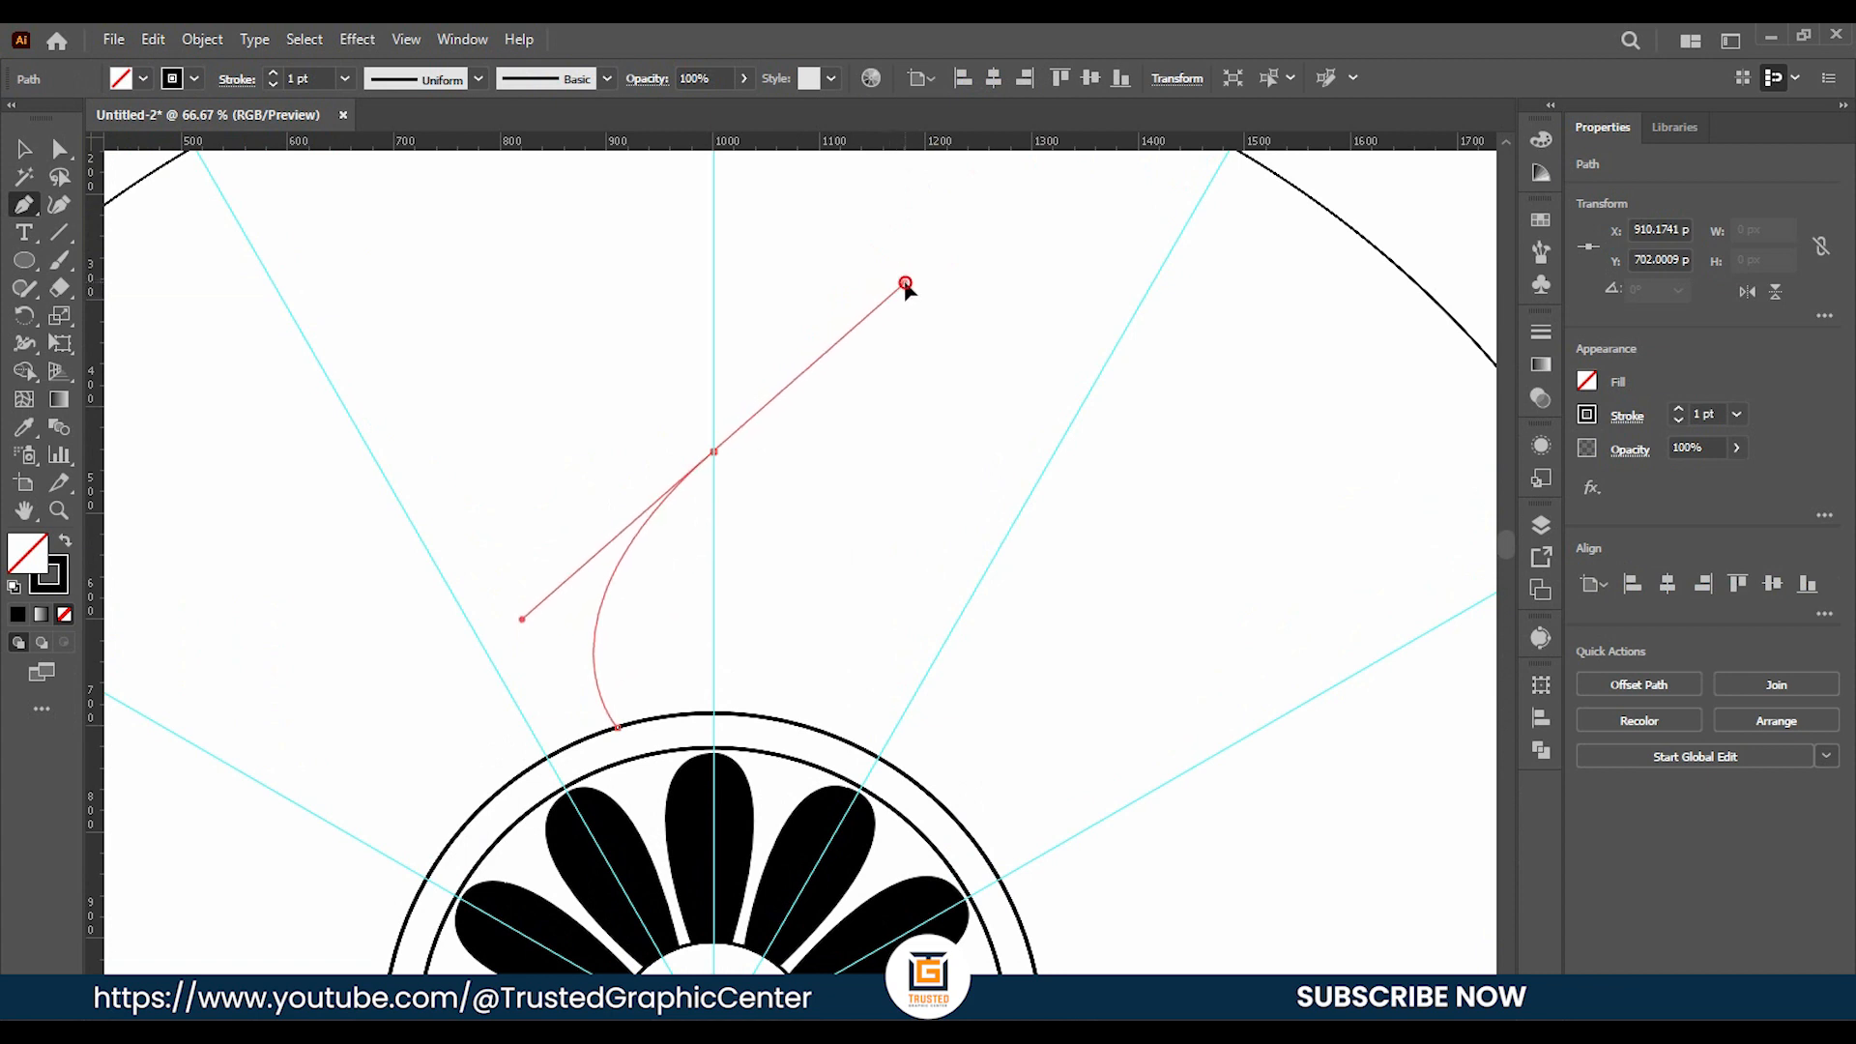
drag(909, 290, 906, 286)
click(714, 452)
Draw the outer petal's curved right side from the tip down to the outer ring and end the path there.
scroll(822, 449, down, 5)
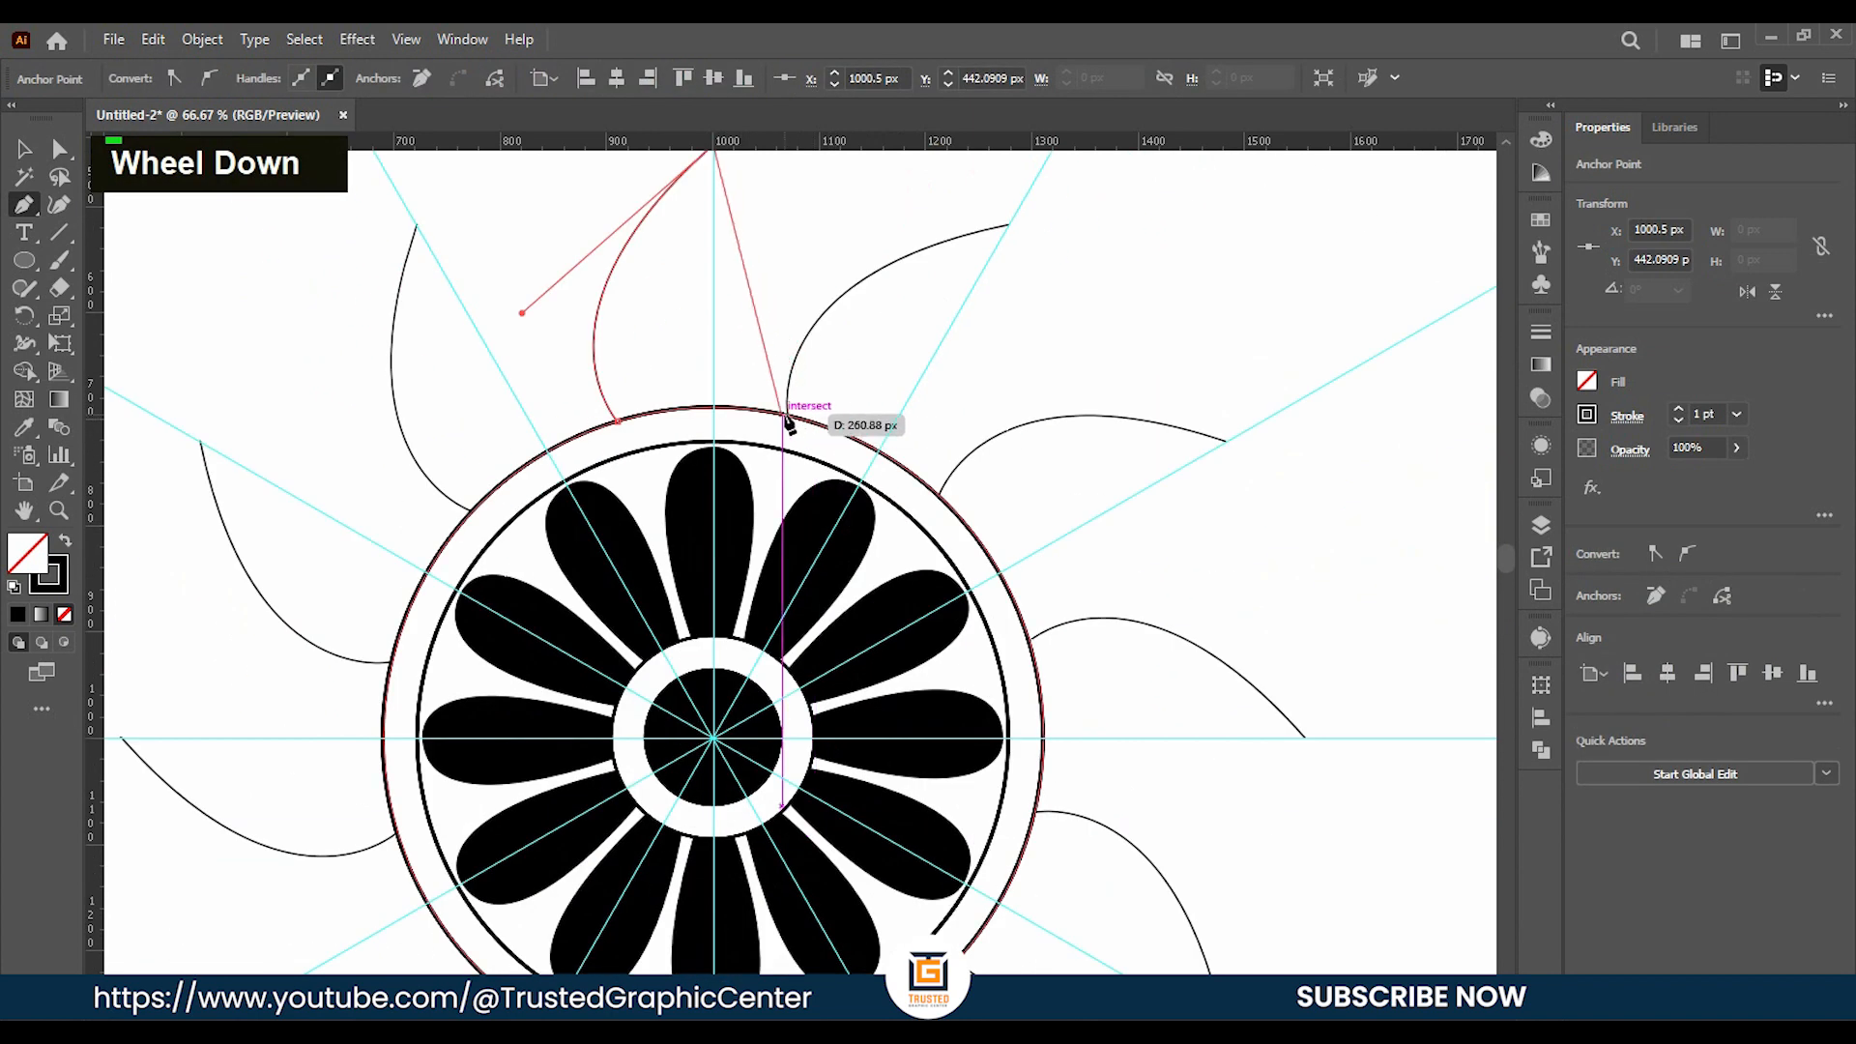
drag(788, 418, 706, 539)
scroll(705, 542, up, 1)
click(27, 150)
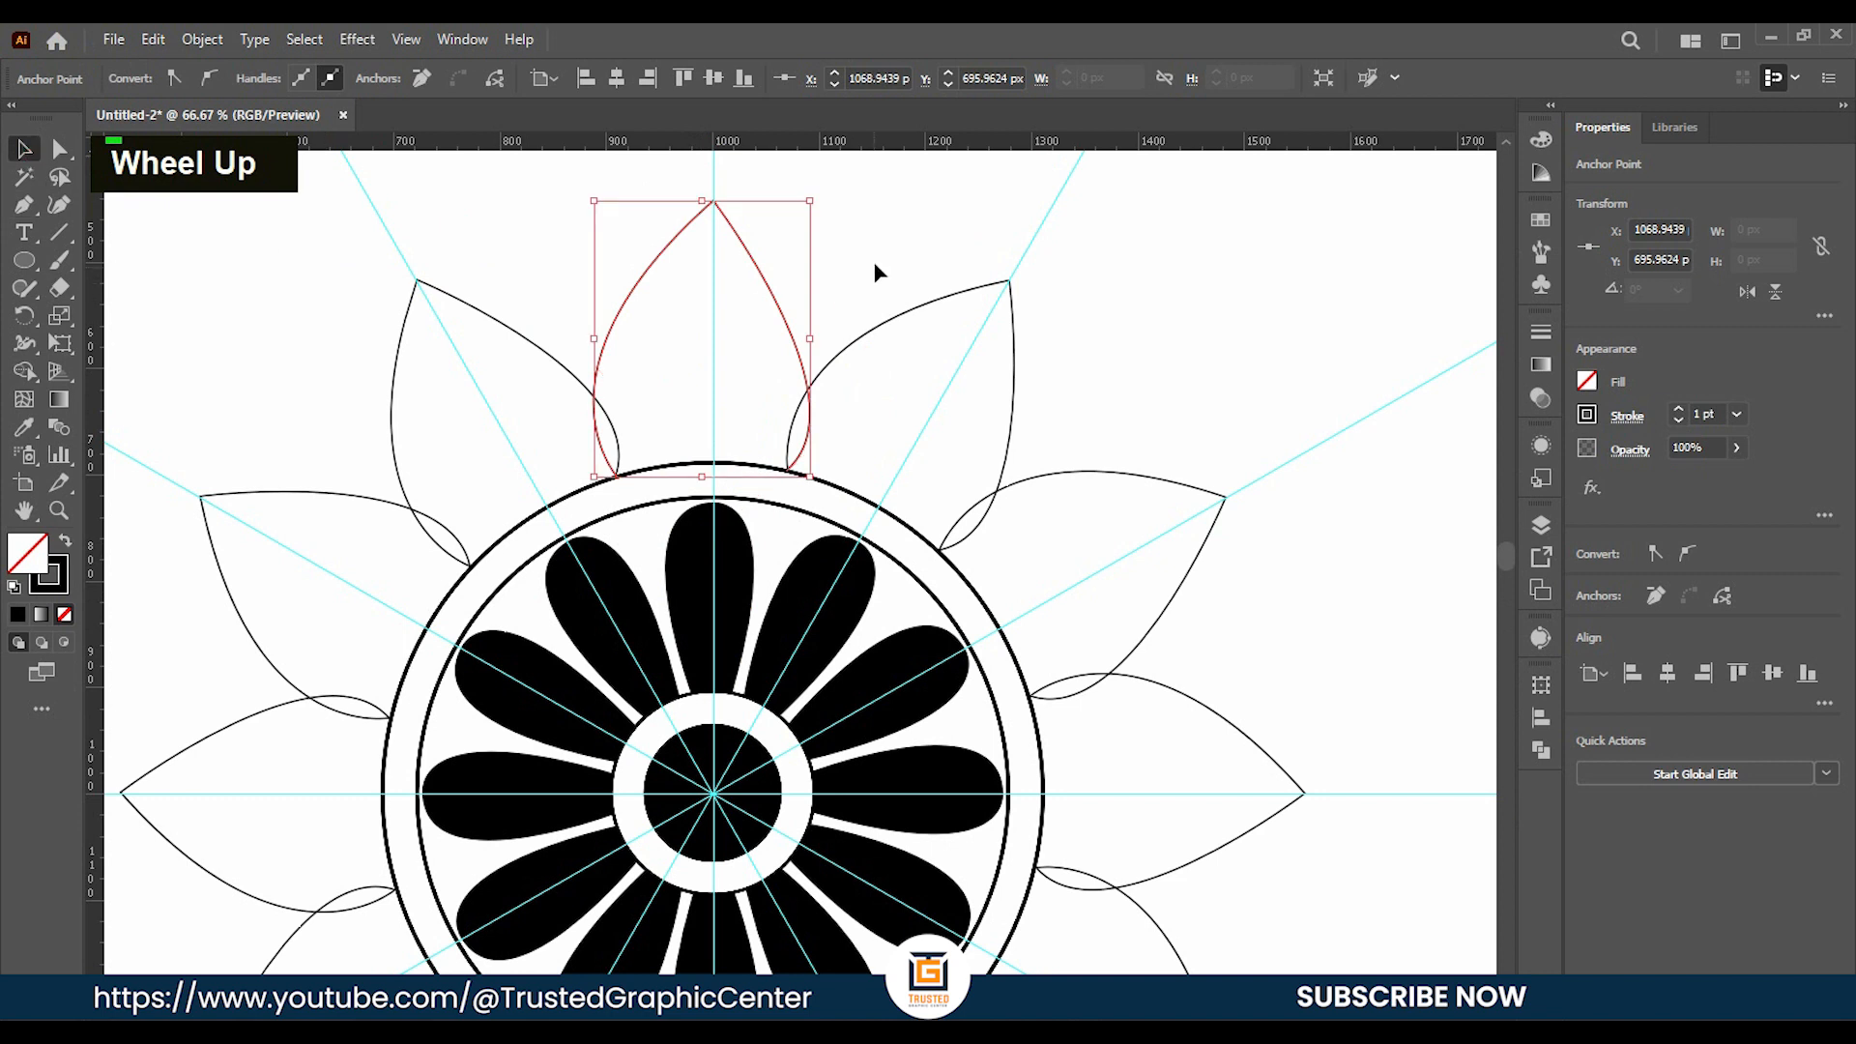
click(870, 276)
Set the outer petal's stroke weight to 4 pt.
double_click(771, 309)
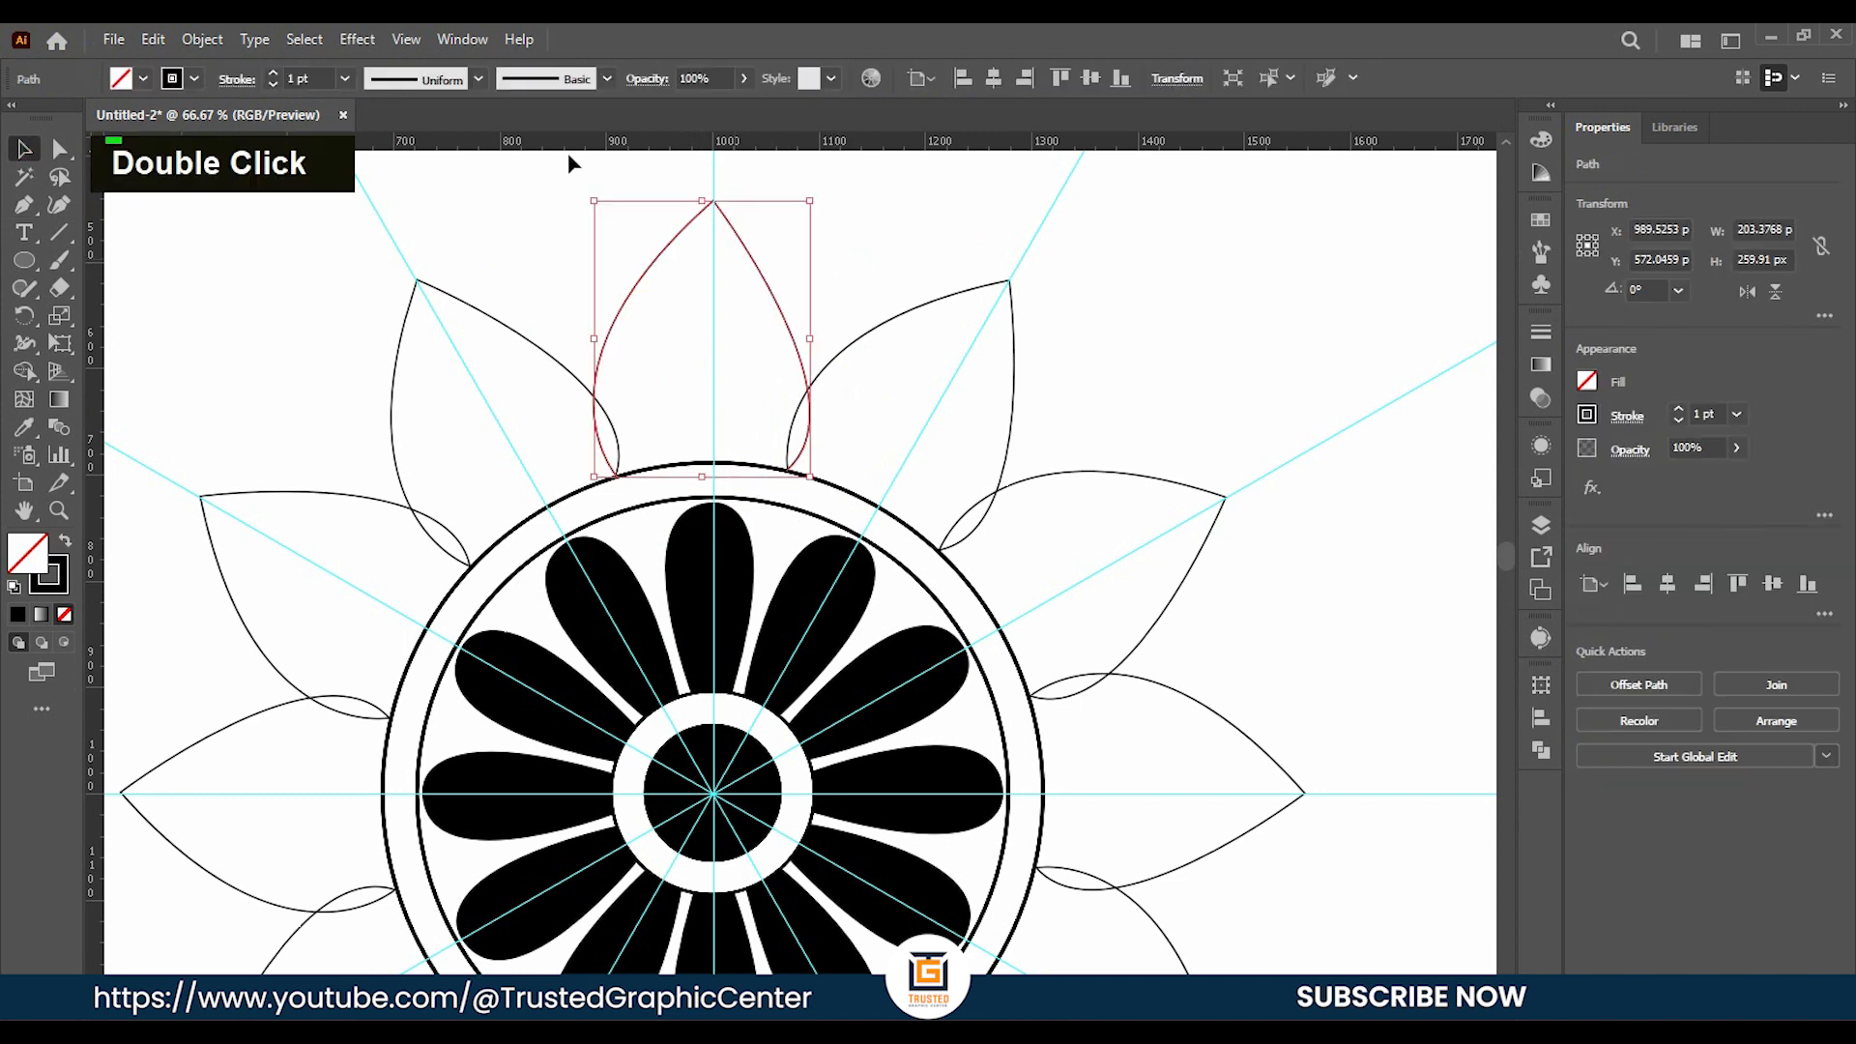
click(274, 74)
click(274, 76)
click(275, 75)
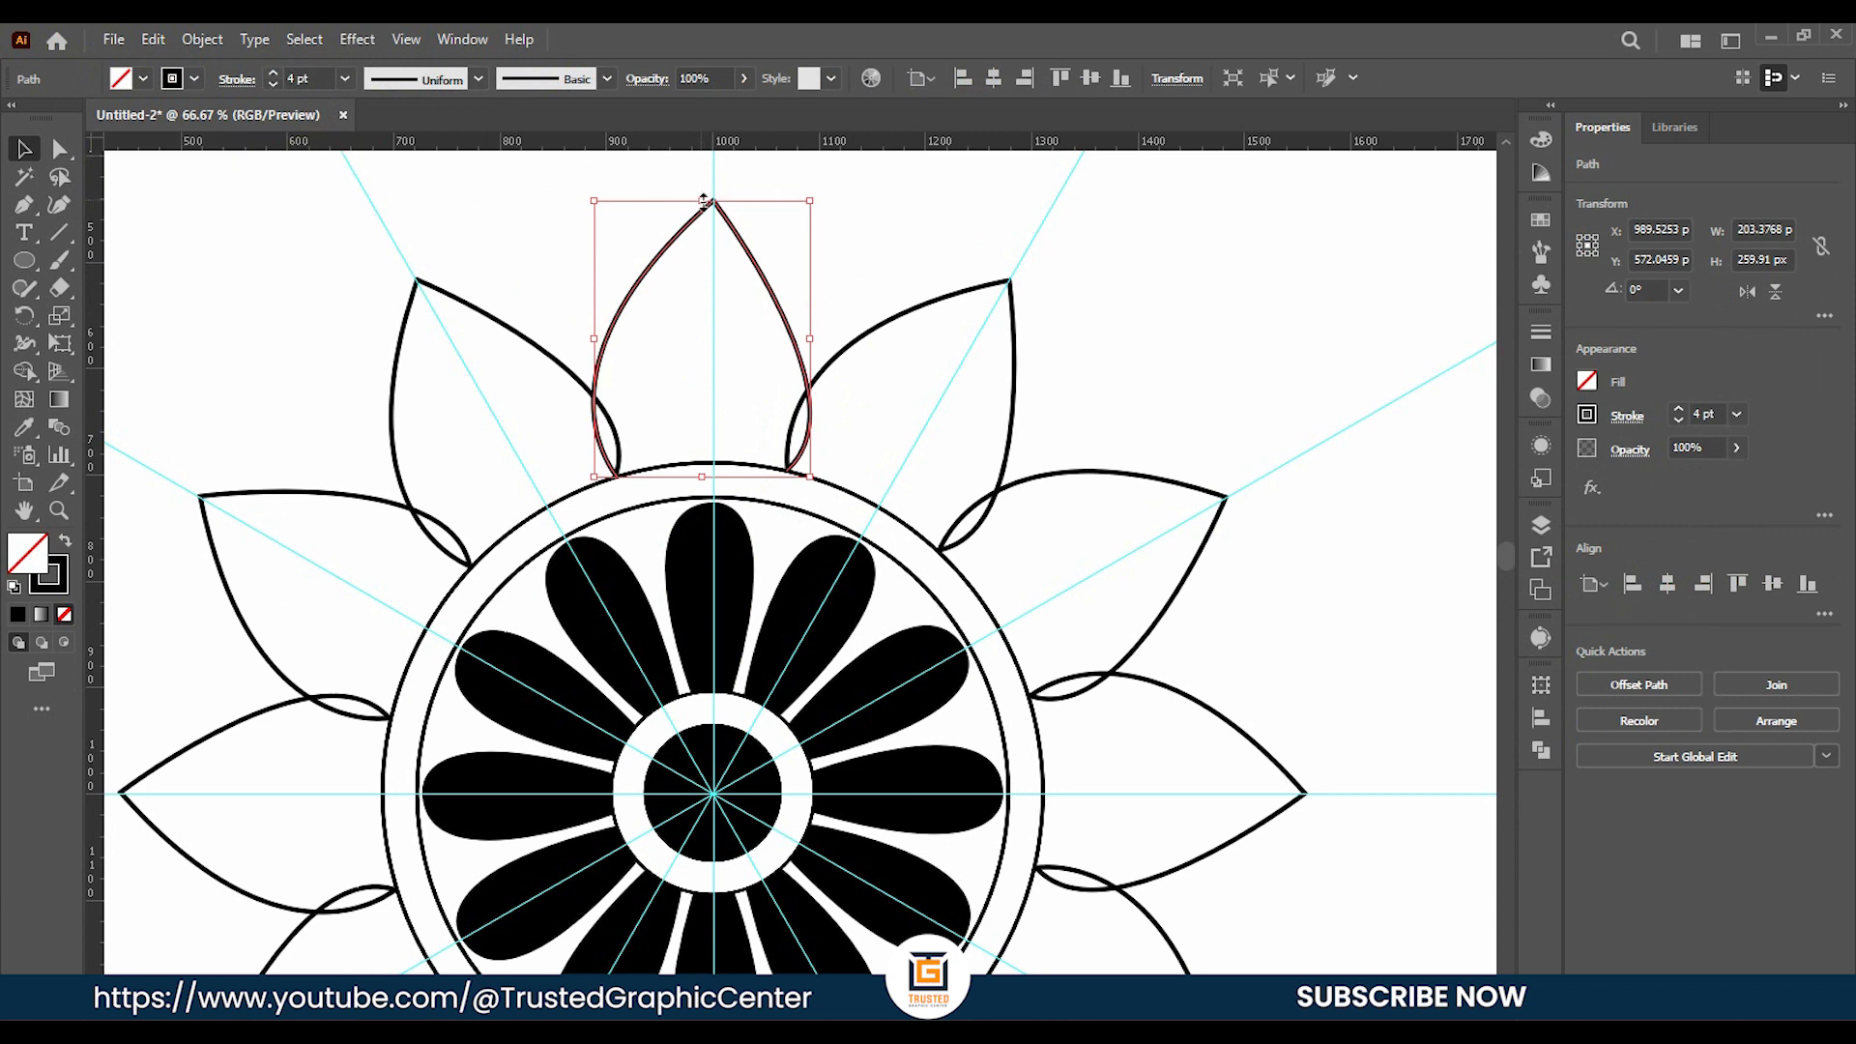
Shrink the outer petal proportionally to about 178 px wide and nudge it up 2 px, leaving its horizontal alignment as it was.
drag(705, 202, 706, 236)
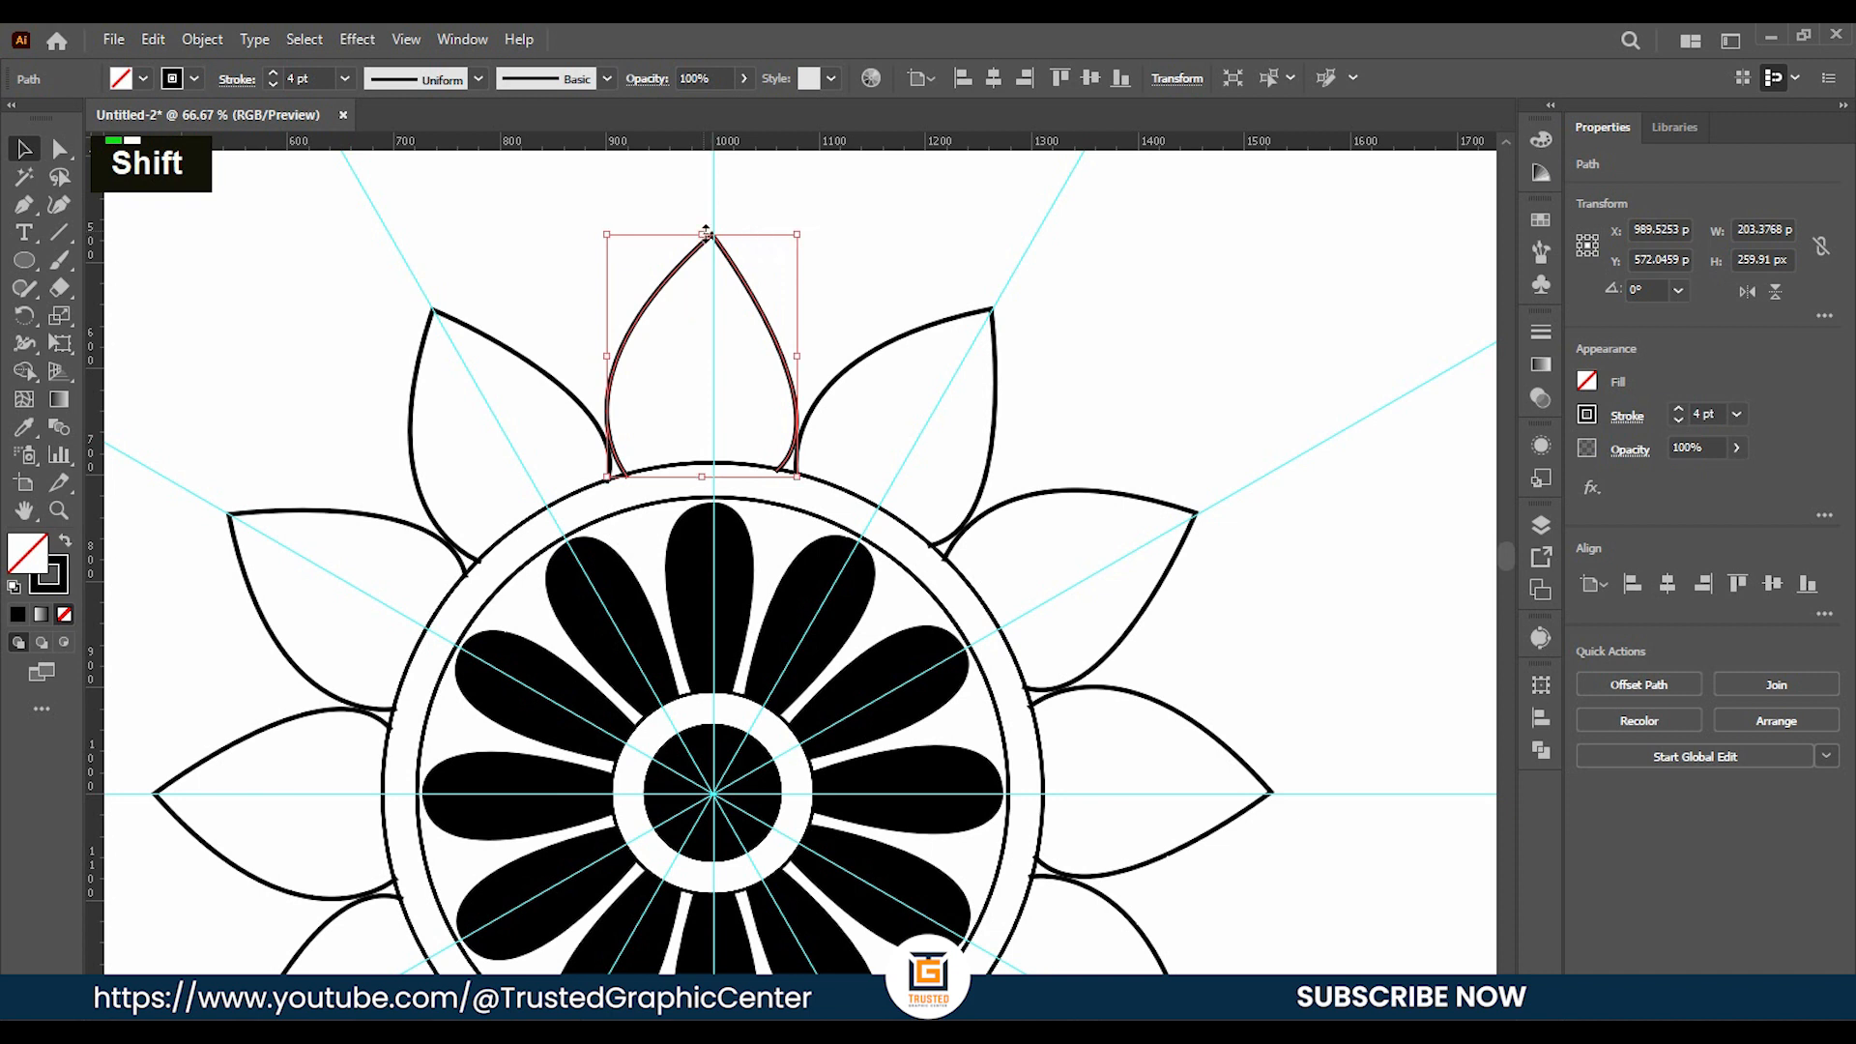
double_click(883, 236)
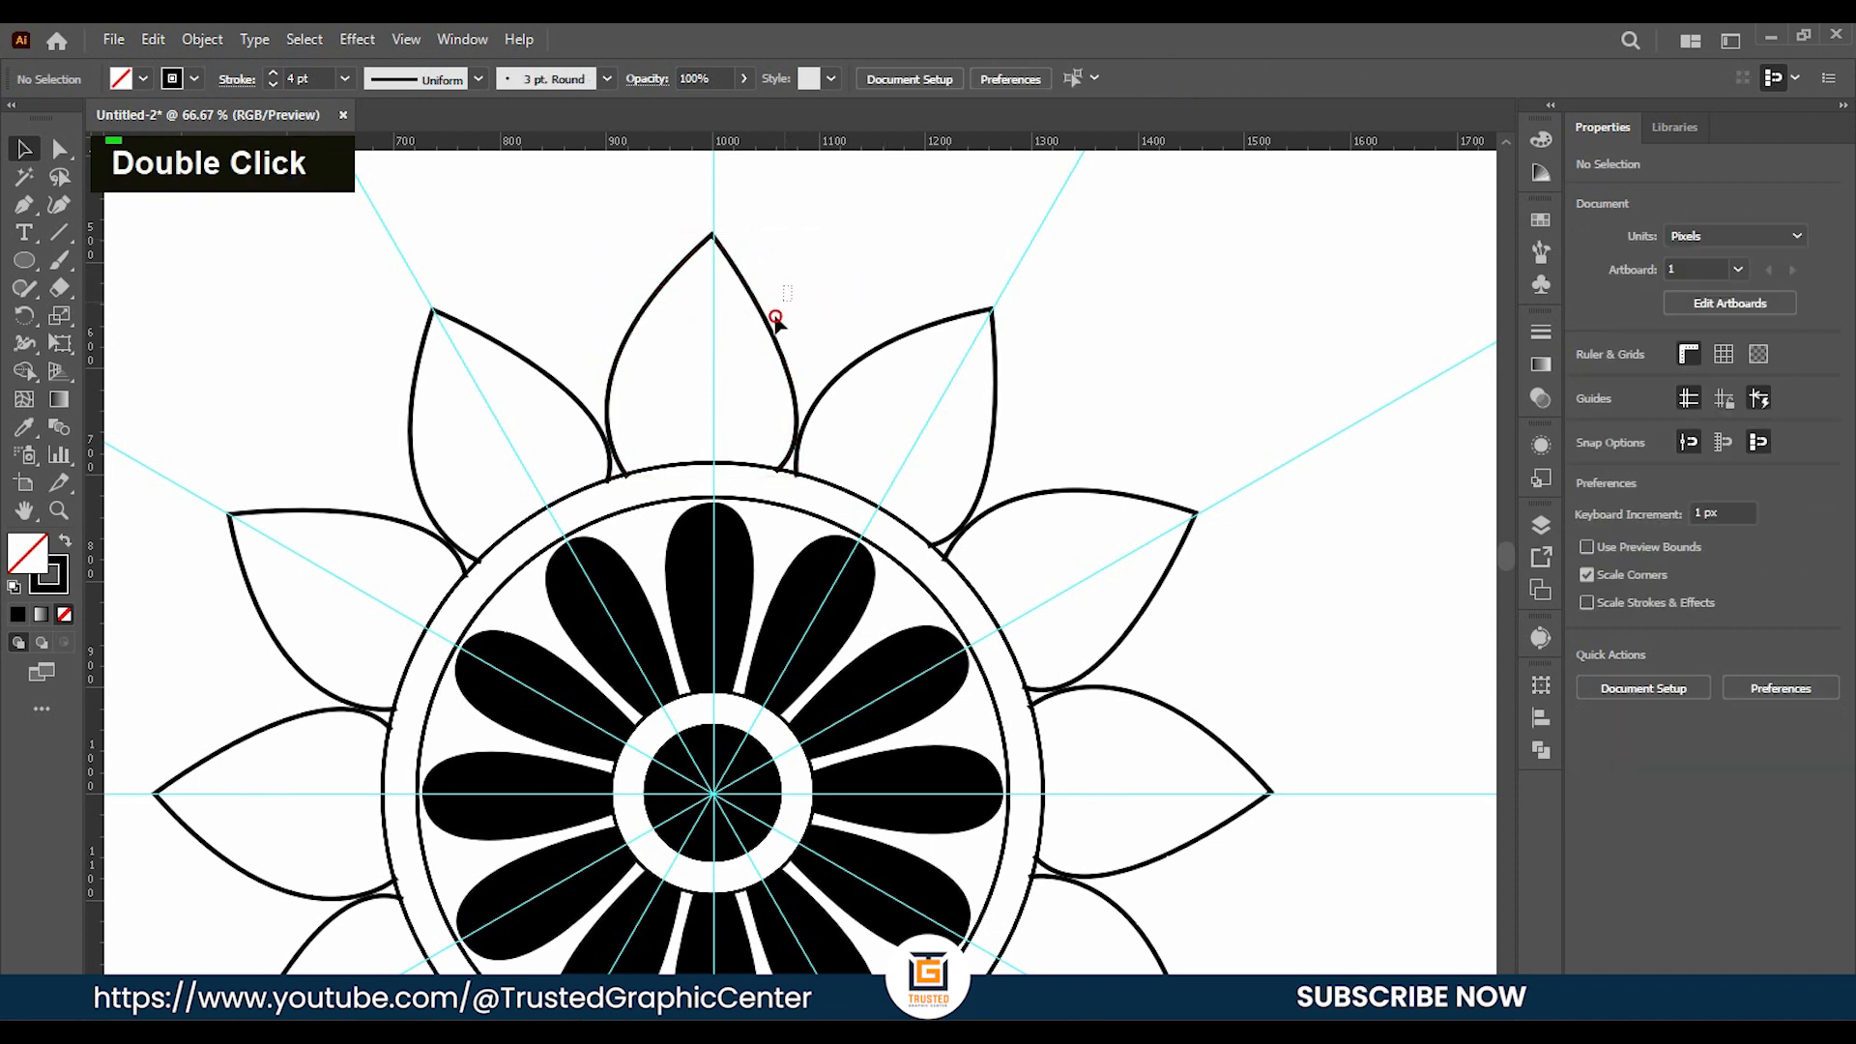
click(767, 315)
key(Up)
key(Up)
click(840, 271)
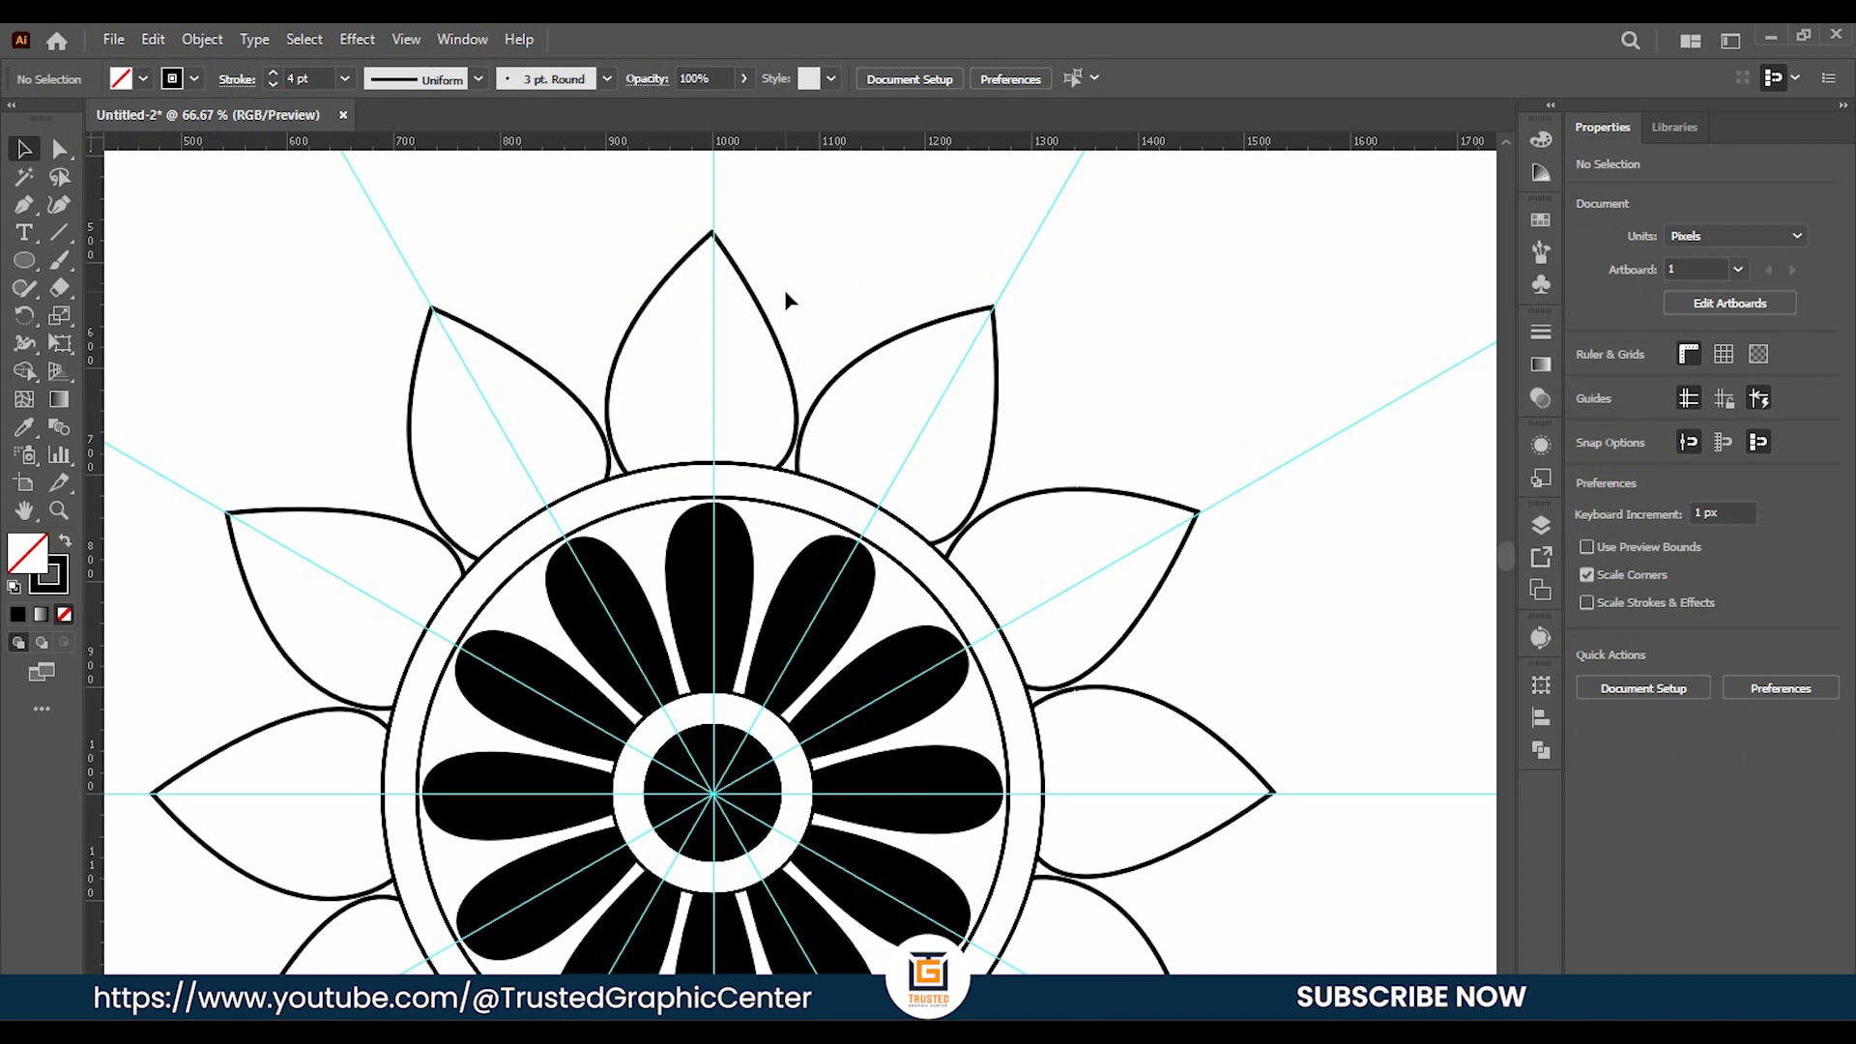
click(761, 334)
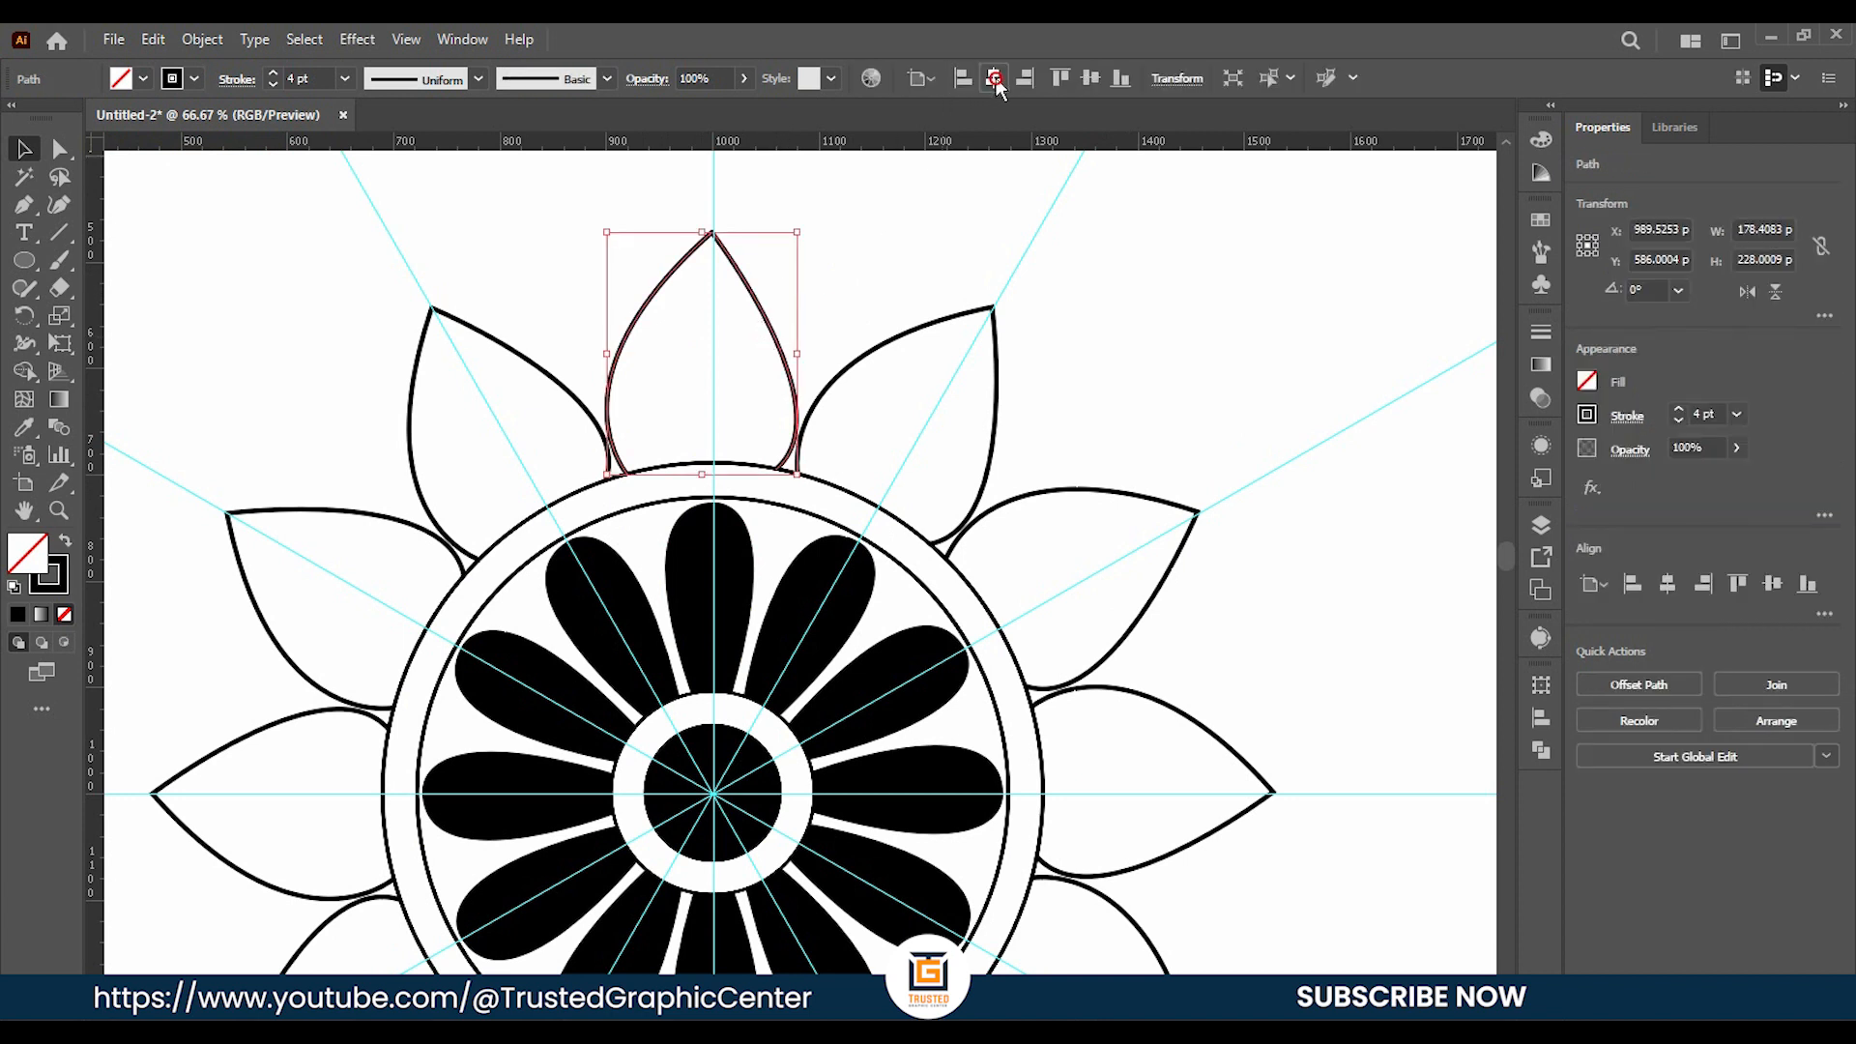
key(ctrl+z)
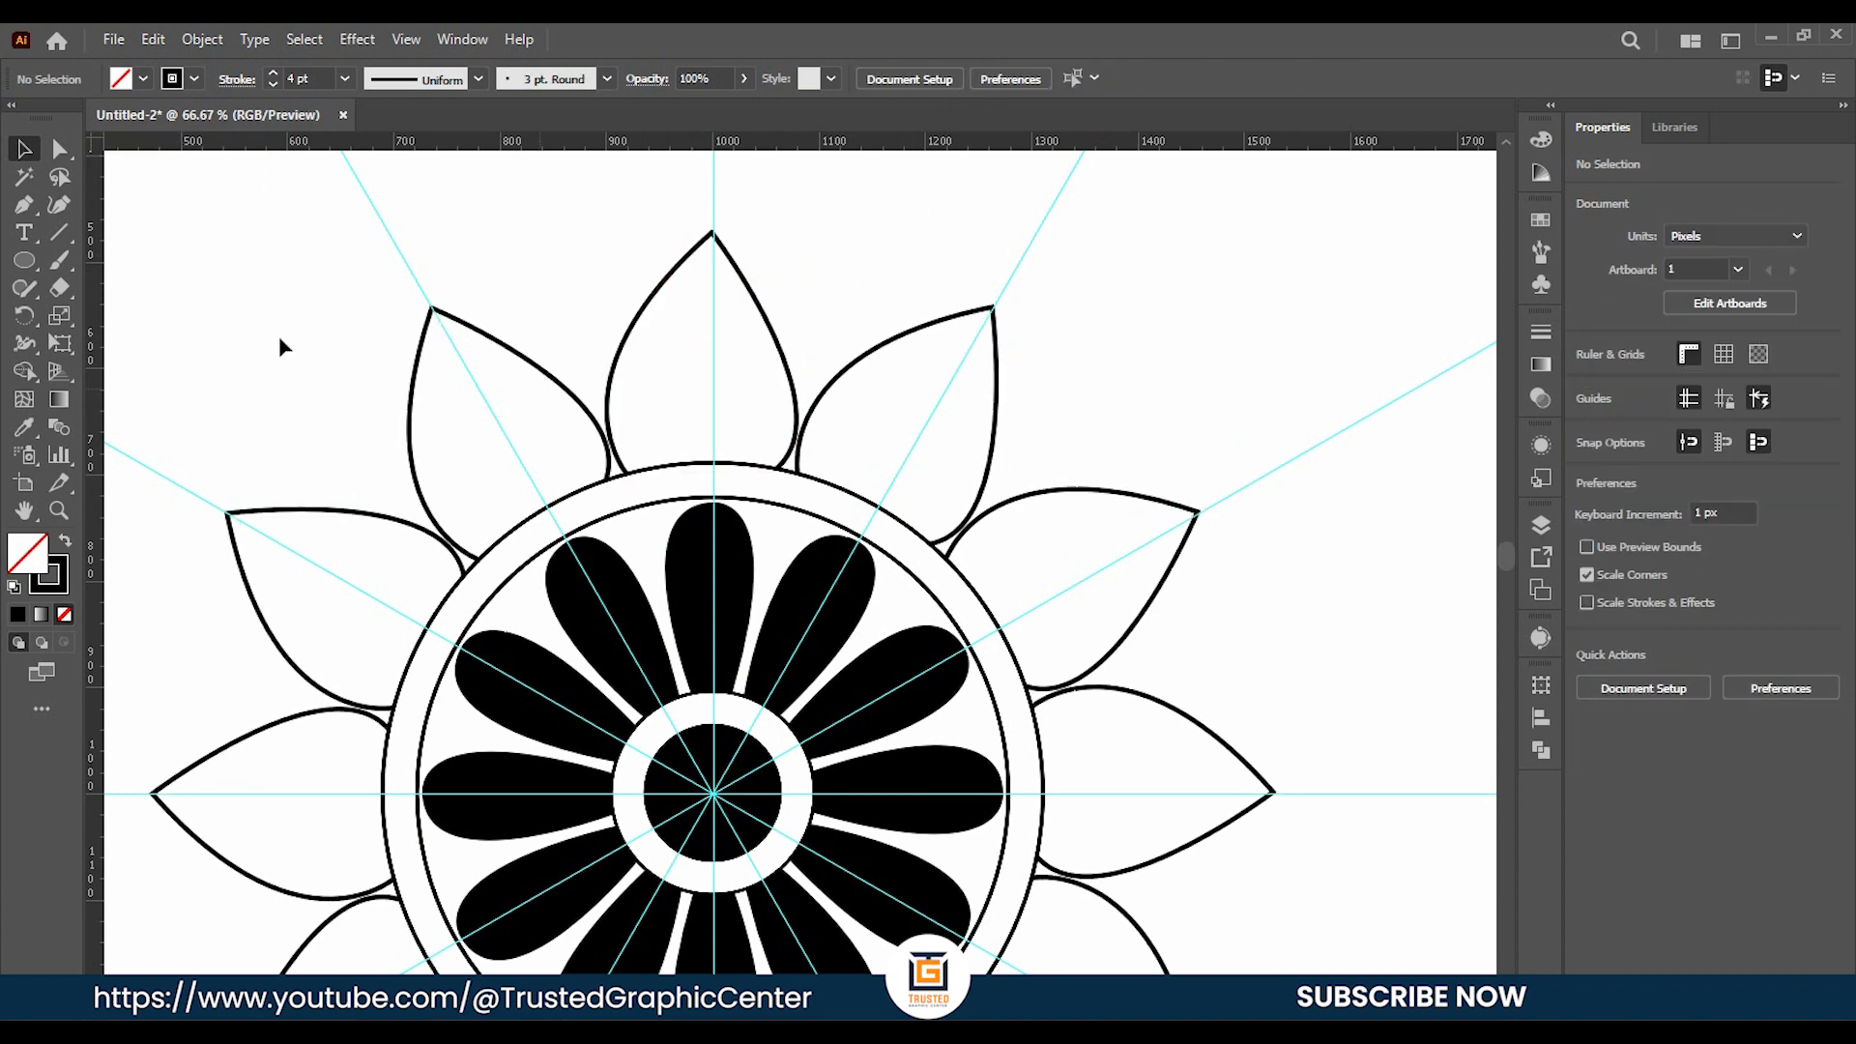
Draw a circle about 37 px wide in the lower left of the top outer petal and swap it to a black fill.
right_click(27, 263)
click(107, 311)
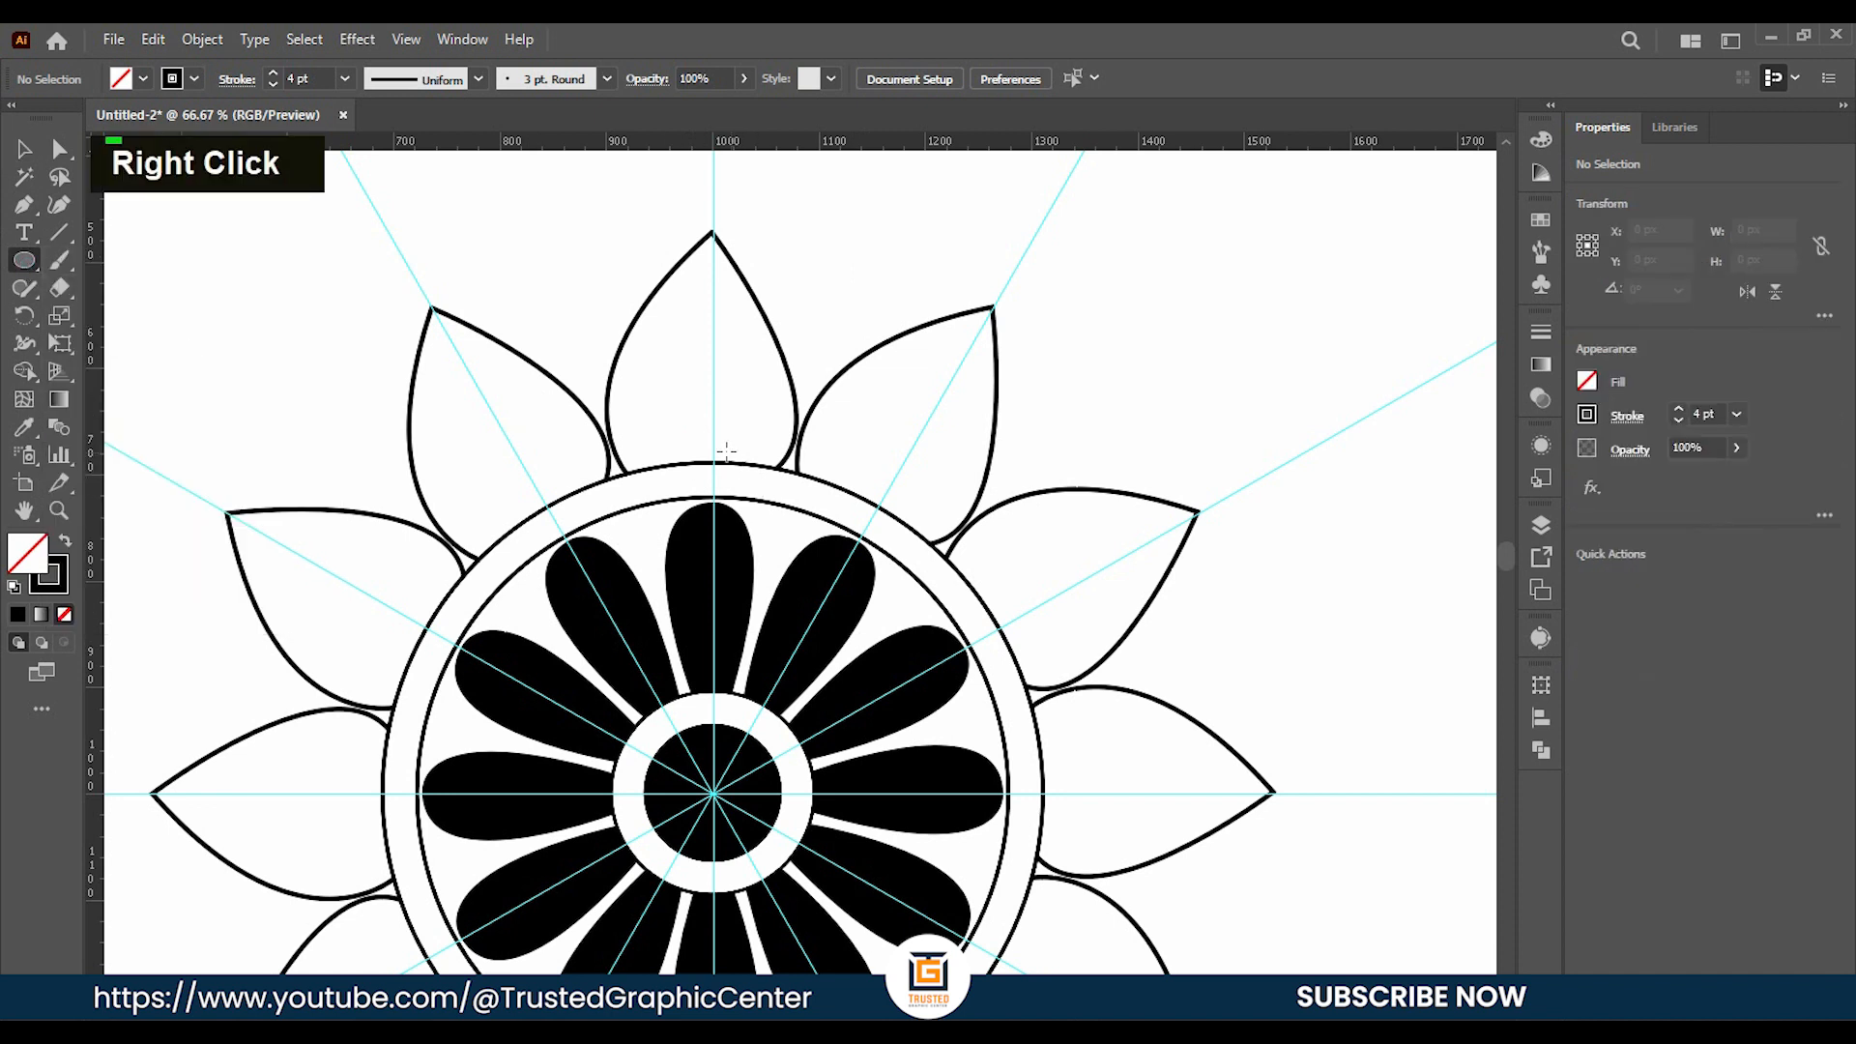
drag(654, 406, 694, 447)
click(35, 151)
key(shift+x)
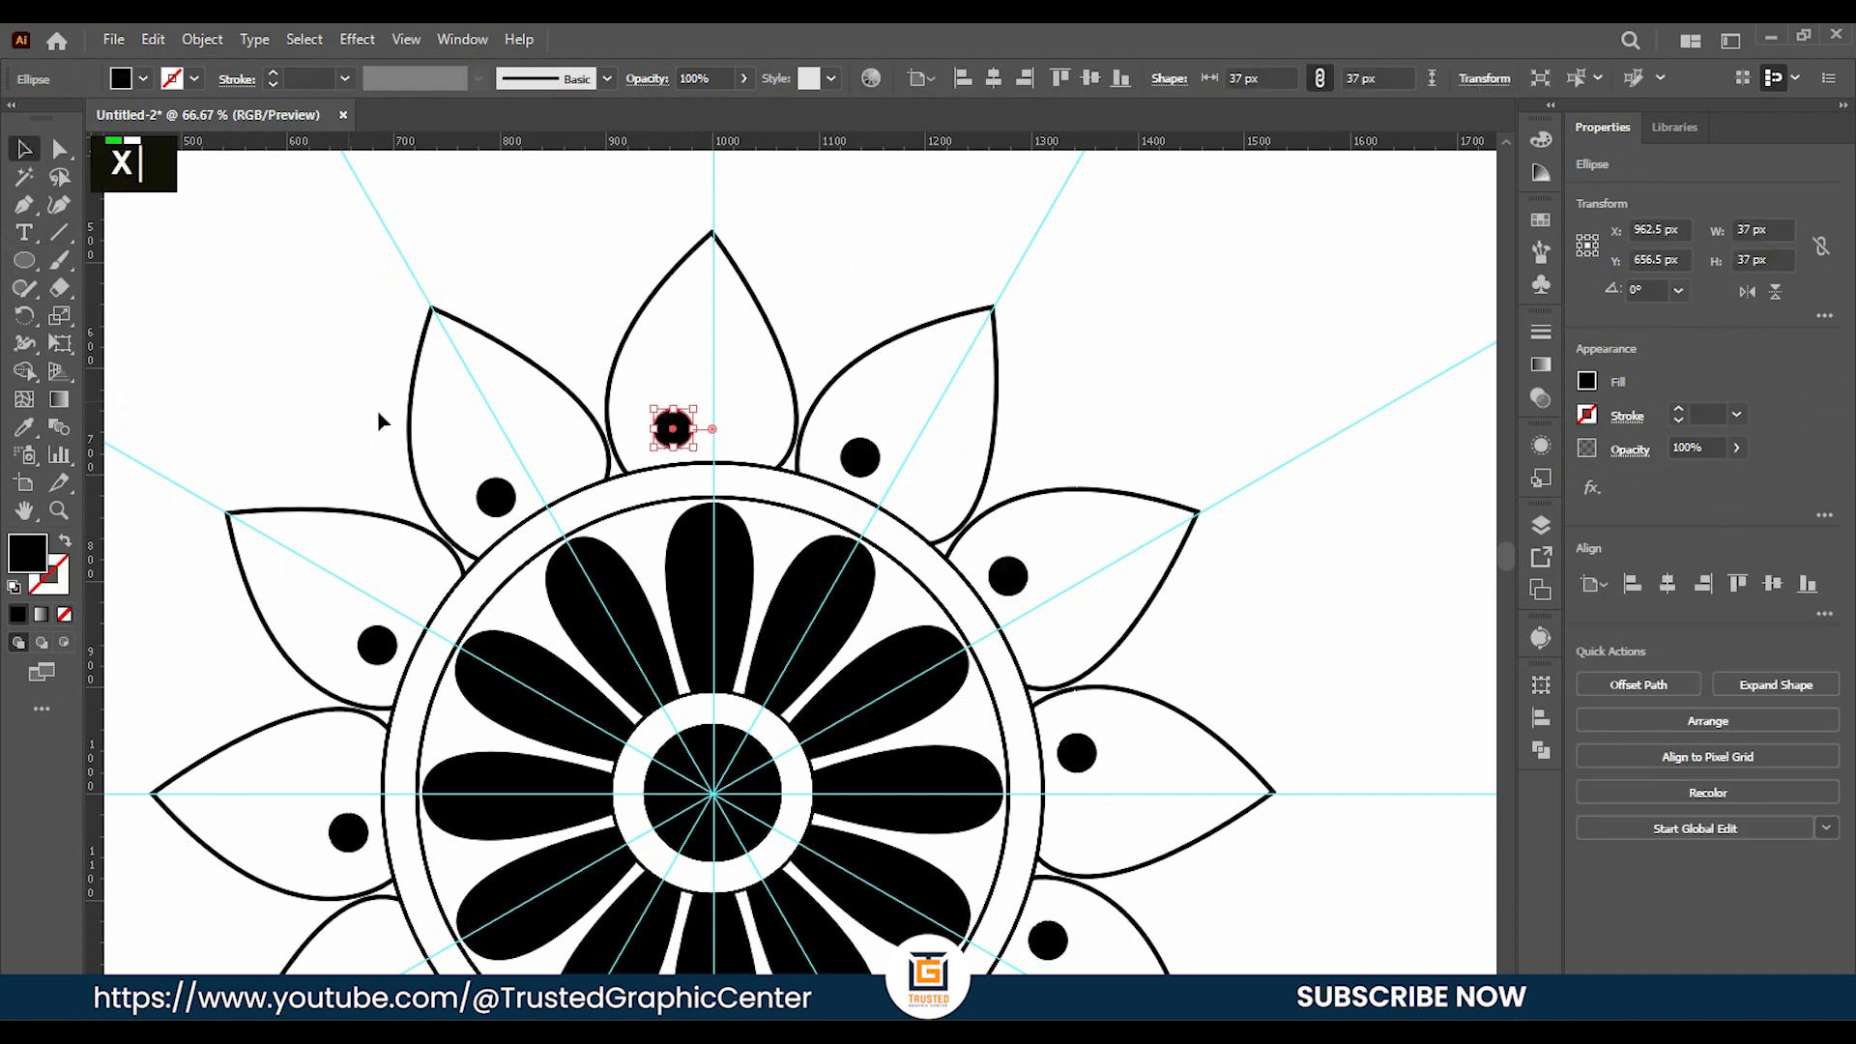
Enlarge the small black dot to about 51 px and position it left of the vertical guide inside the top outer petal.
click(692, 353)
mouse_move(678, 431)
mouse_down()
mouse_move(668, 413)
mouse_move(697, 444)
mouse_up()
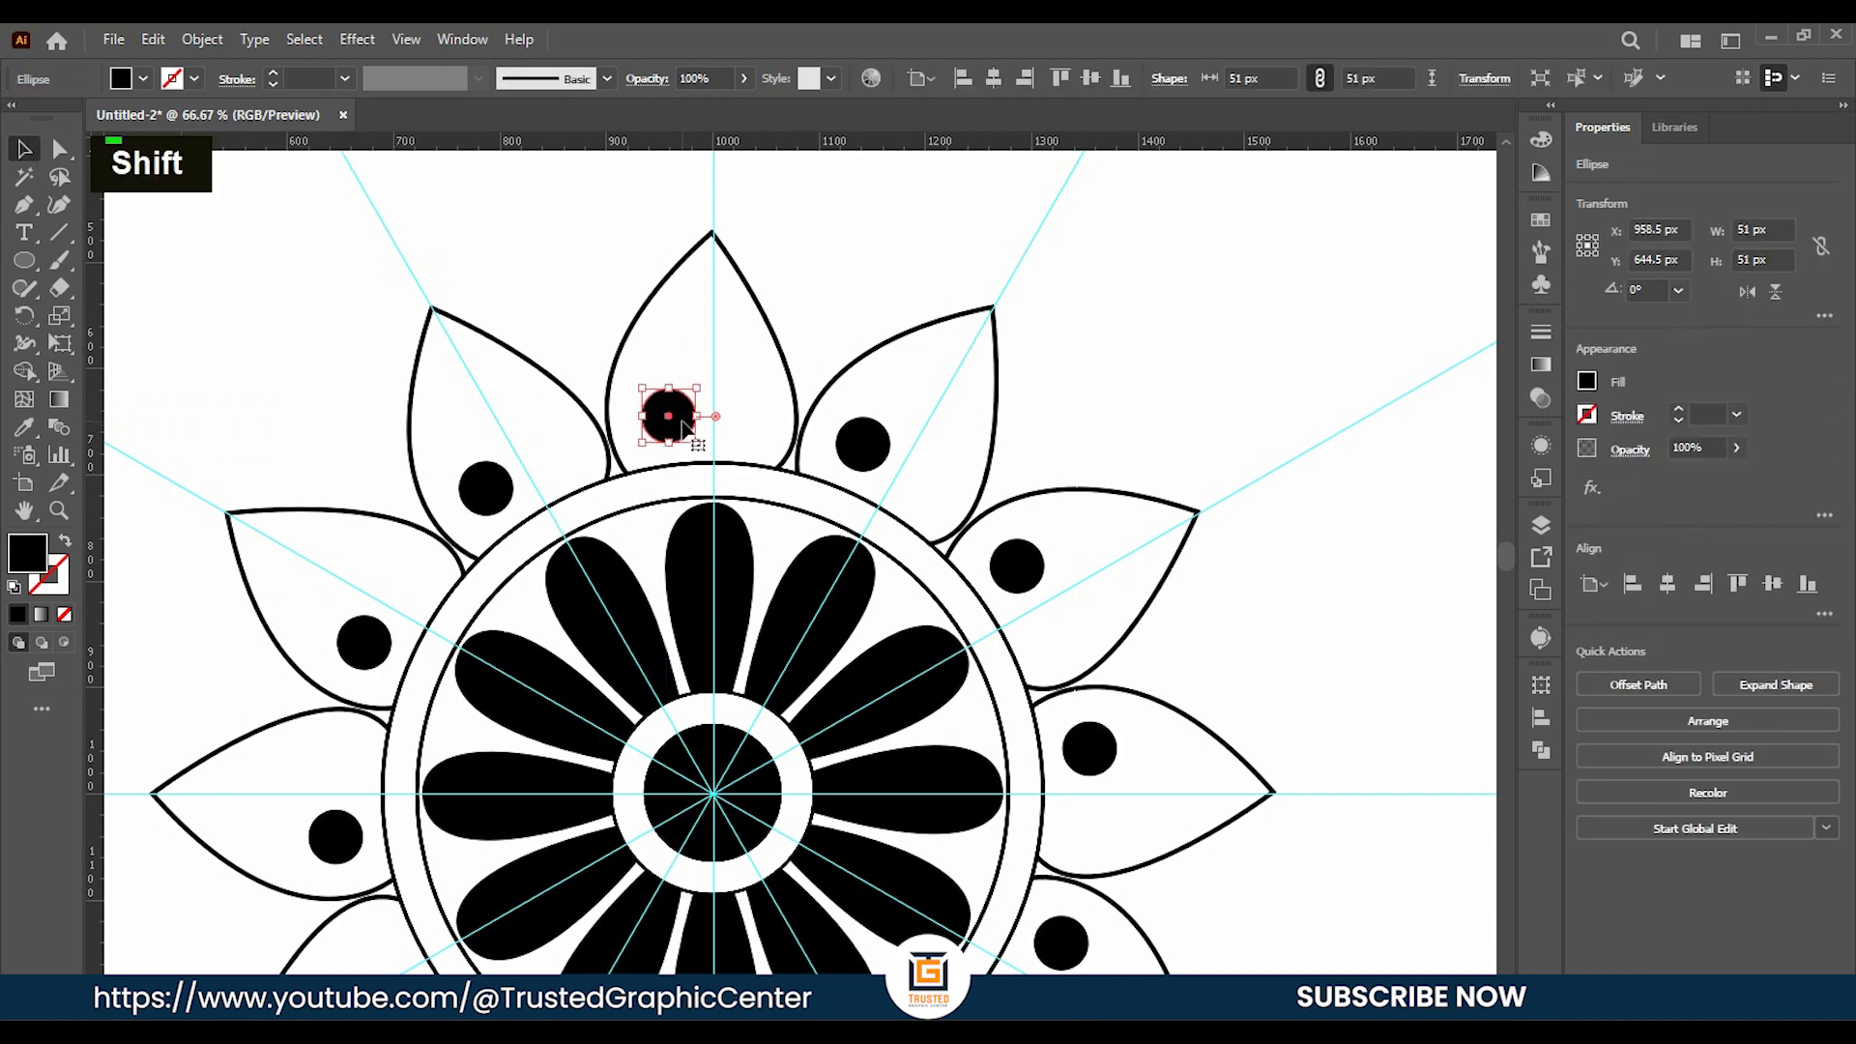
click(745, 403)
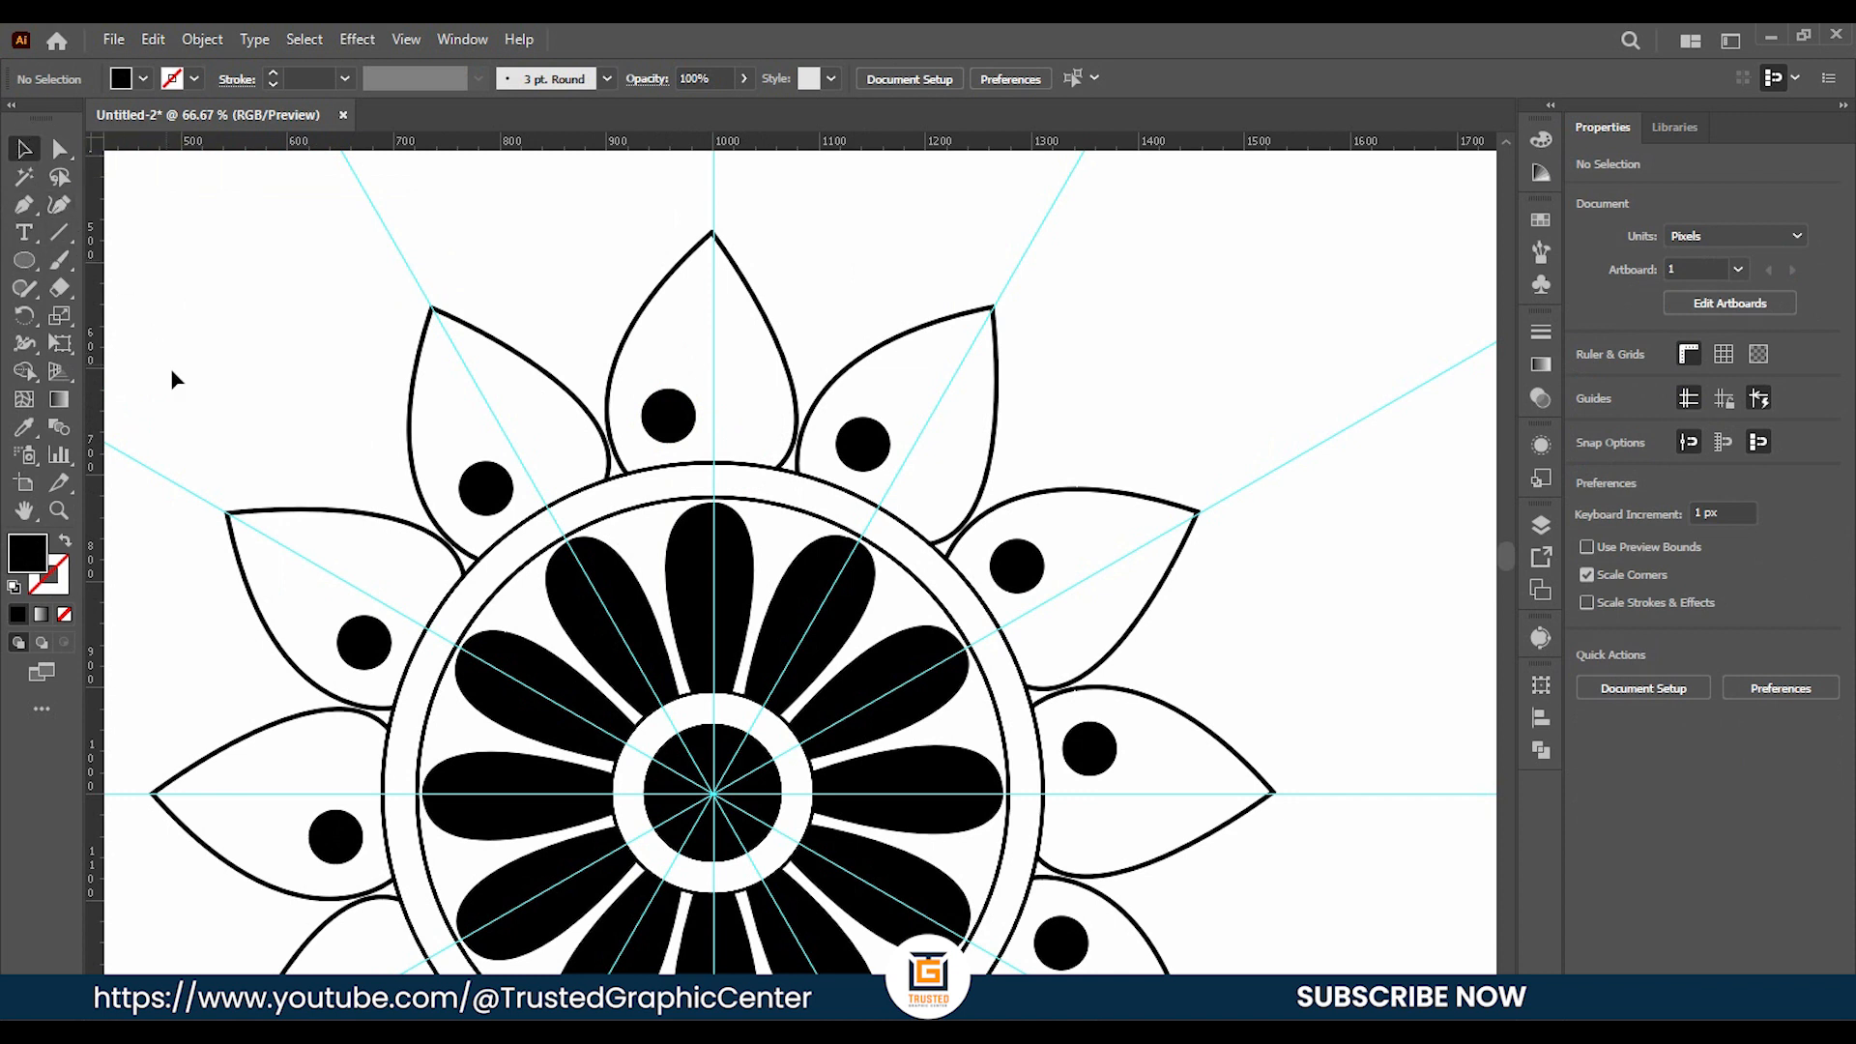
Draw a curl about 73 by 83 px with the Pencil tool, starting beneath the black dot and looping around it to the outer ring.
right_click(24, 288)
click(116, 319)
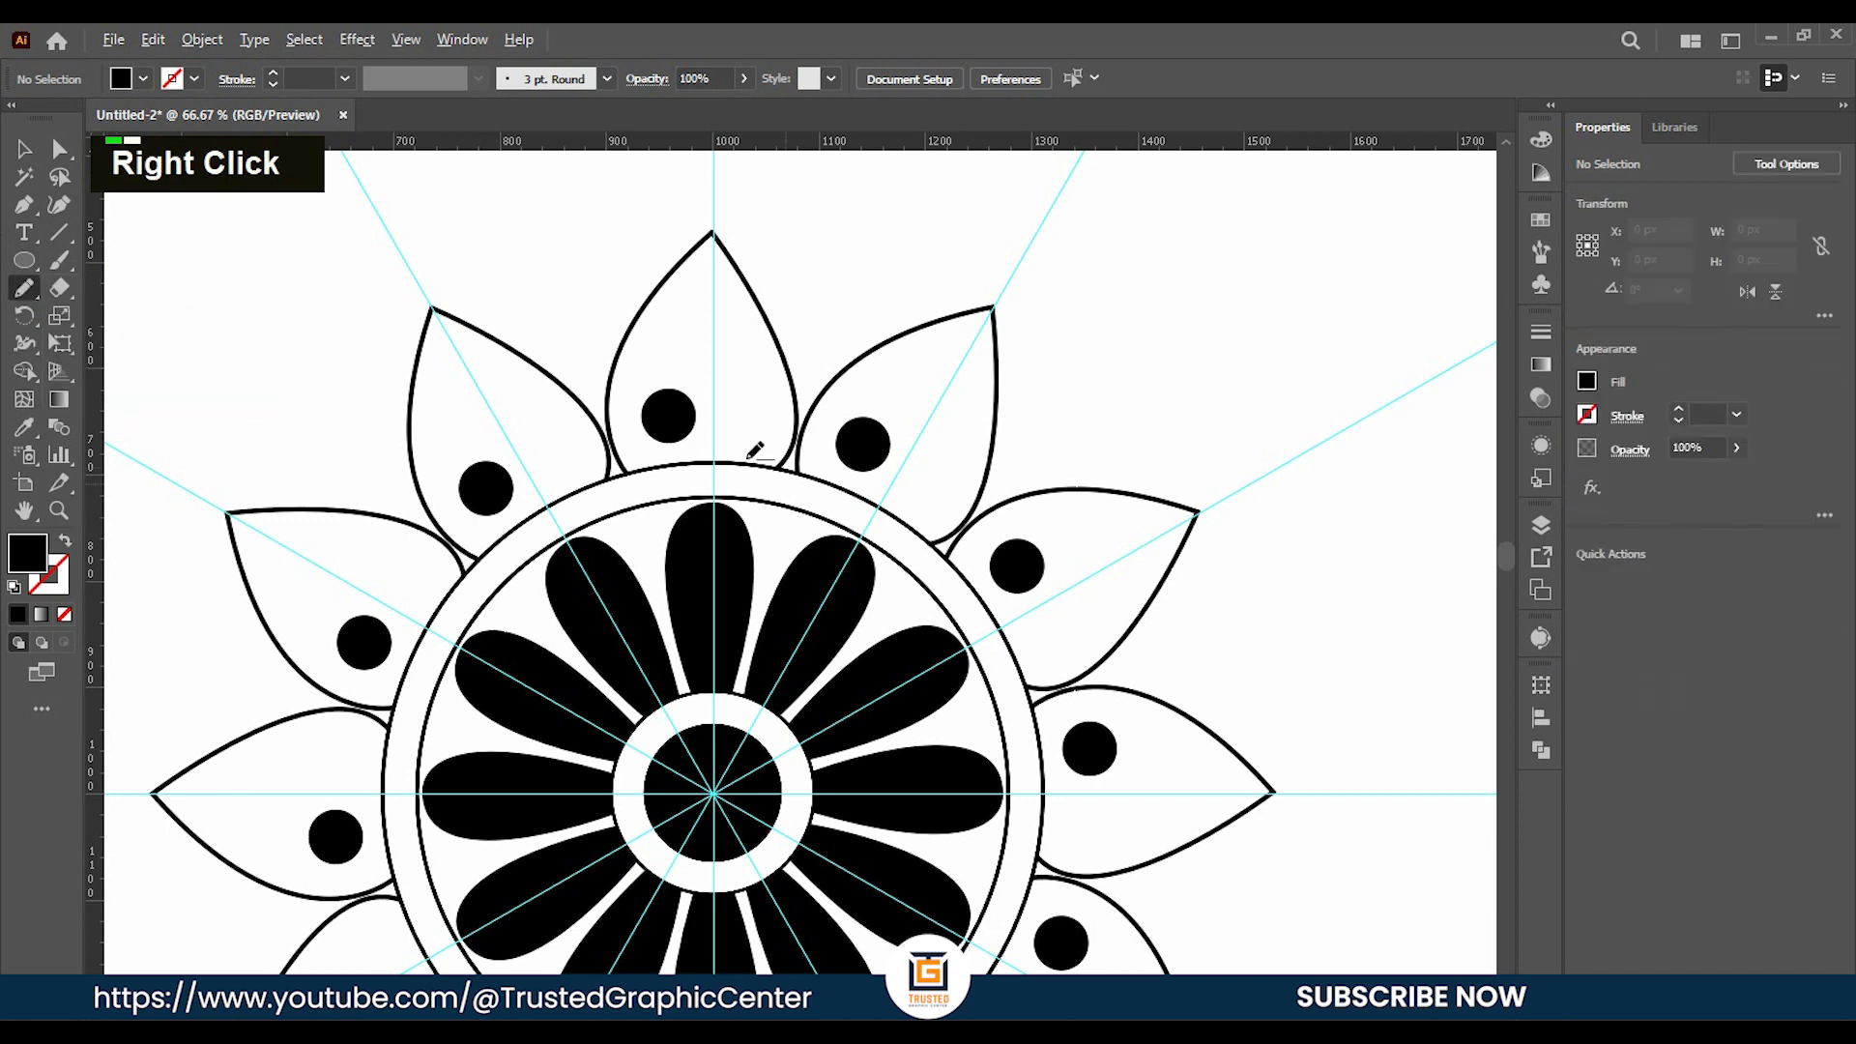
scroll(735, 401, up, 2)
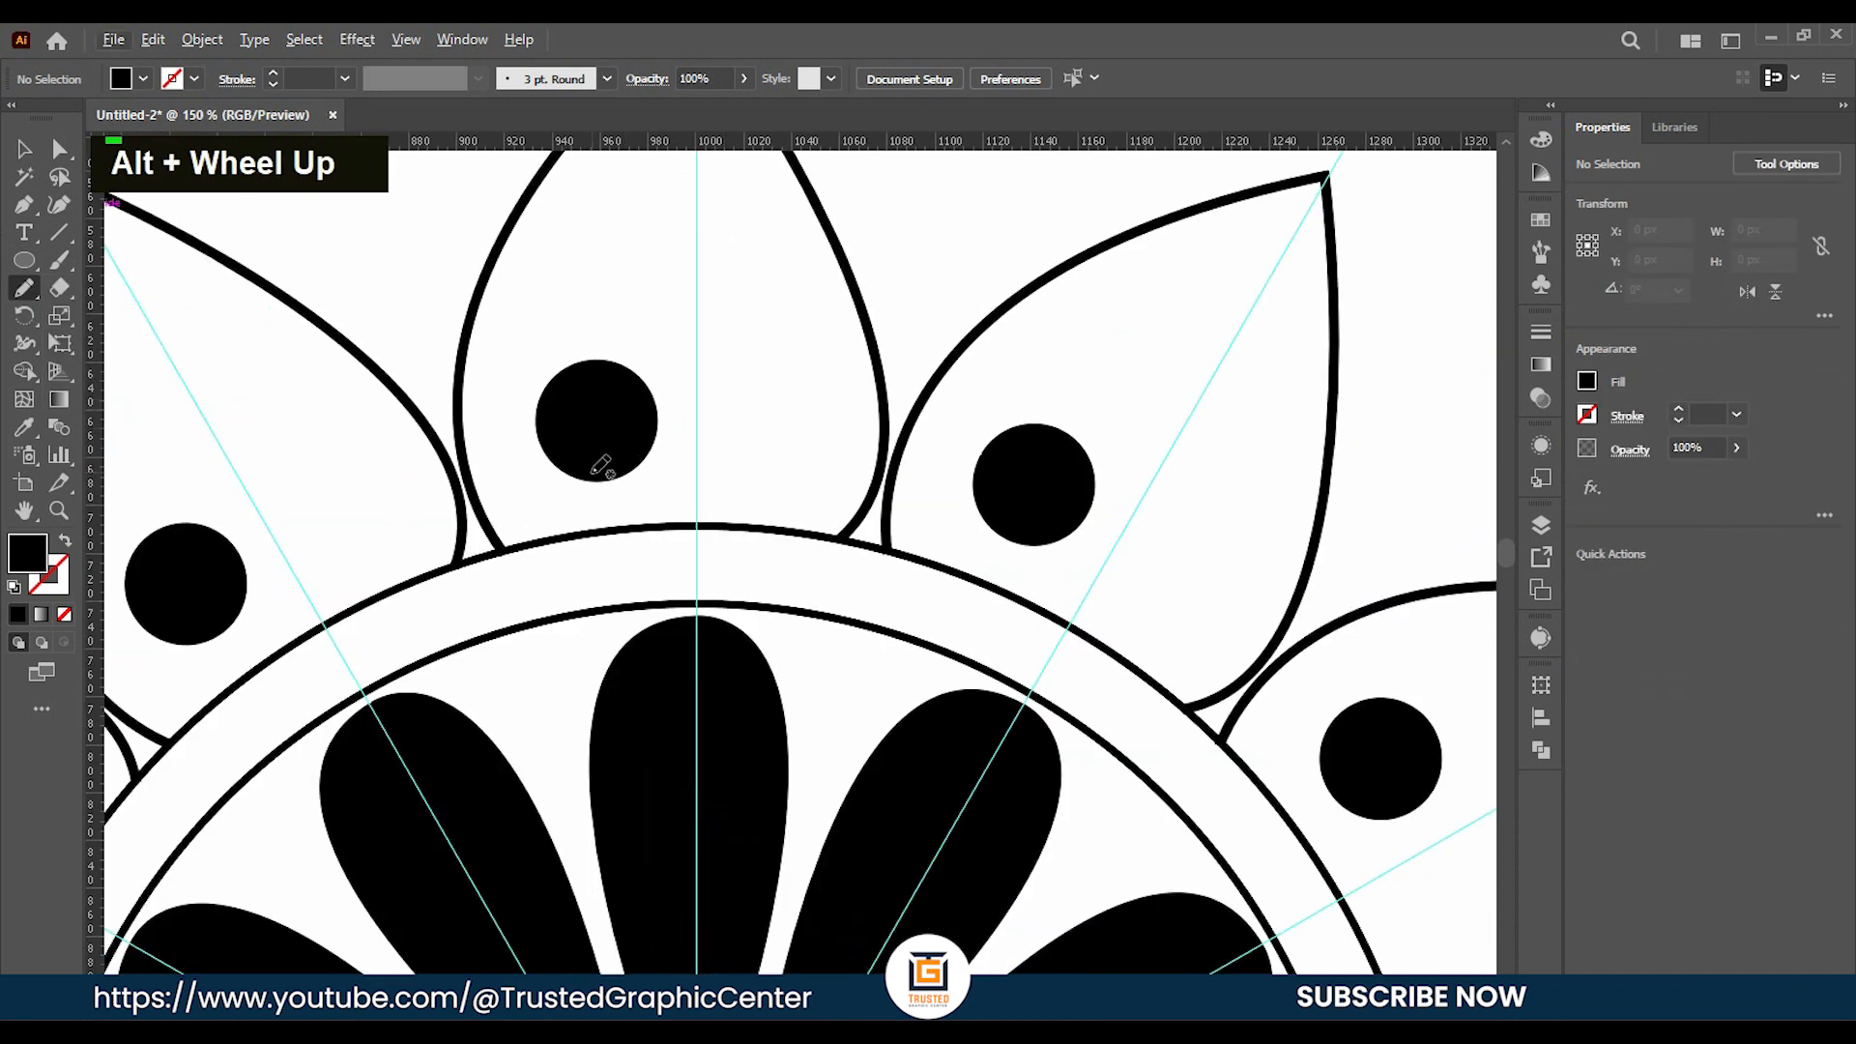
mouse_move(597, 476)
mouse_down()
mouse_move(531, 436)
mouse_move(555, 343)
mouse_move(636, 330)
mouse_move(681, 352)
mouse_move(695, 468)
mouse_move(609, 527)
mouse_up()
click(26, 149)
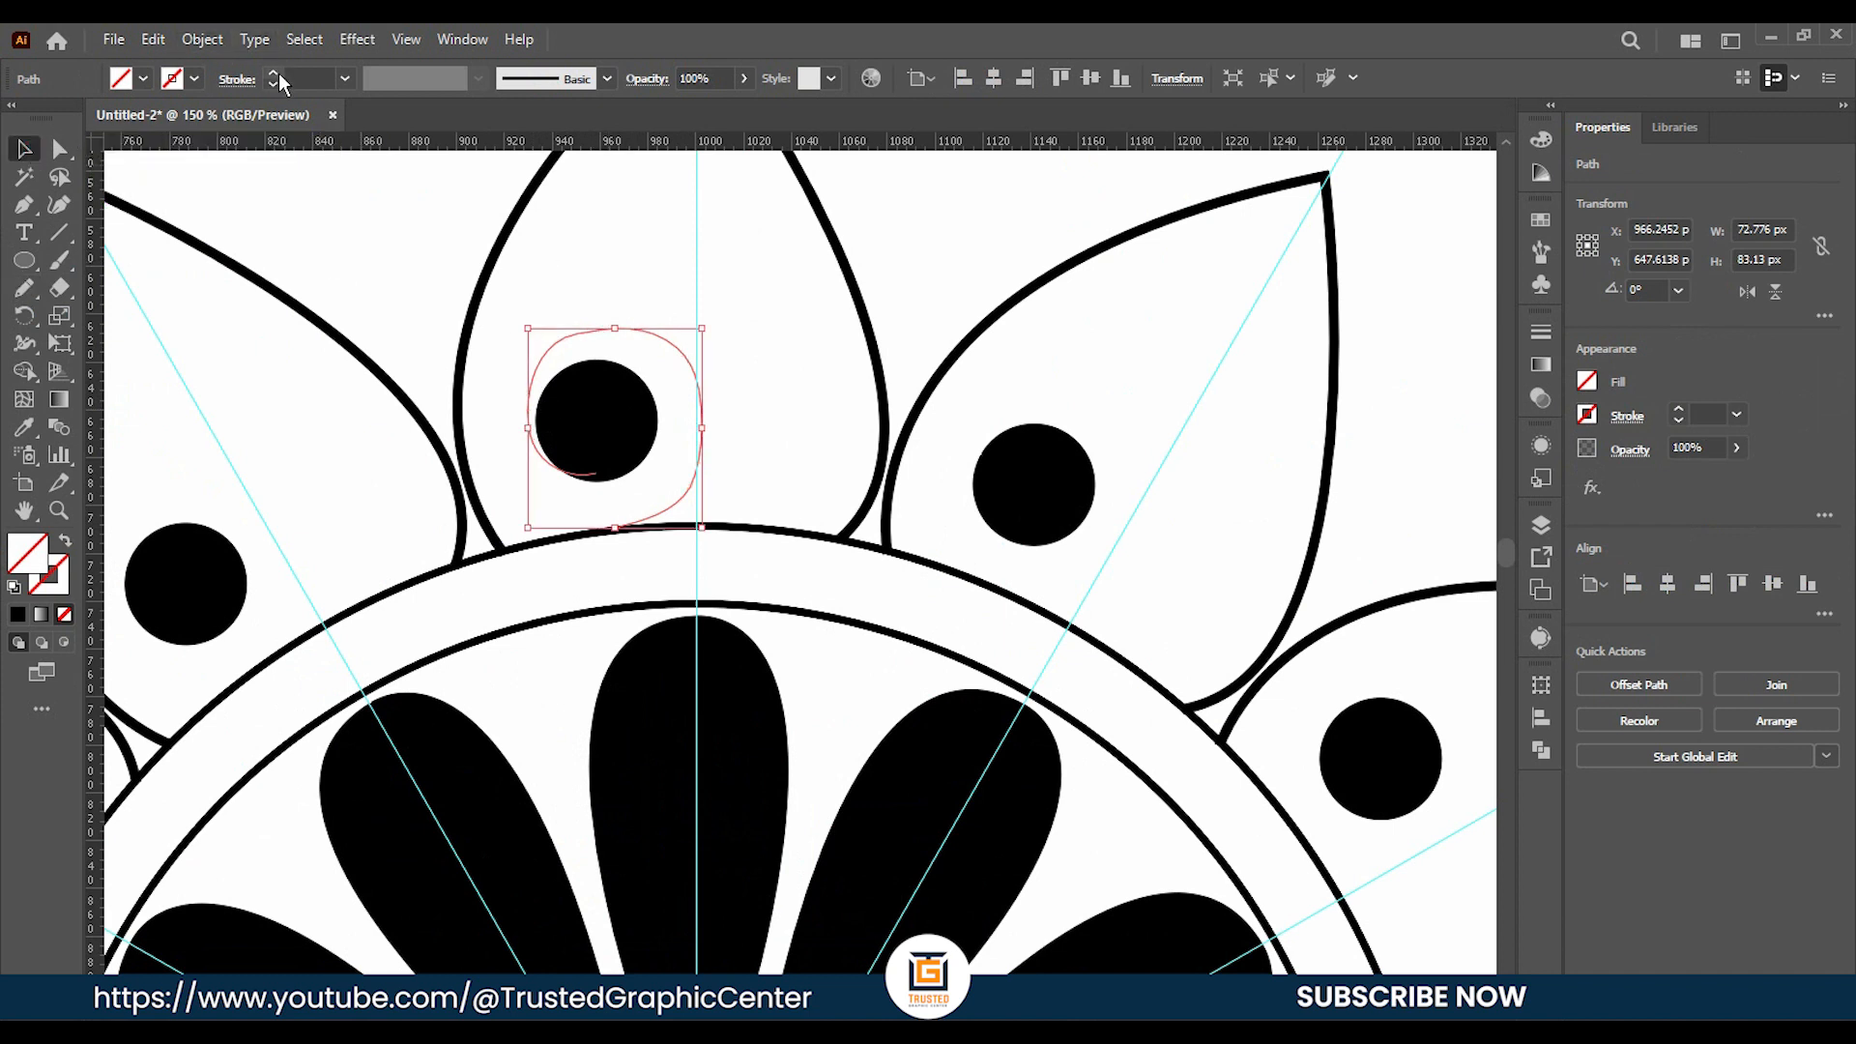
Set the curl's stroke to 15 pt and apply the teardrop width profile that tapers more gradually at one end.
click(275, 74)
click(275, 74)
click(274, 73)
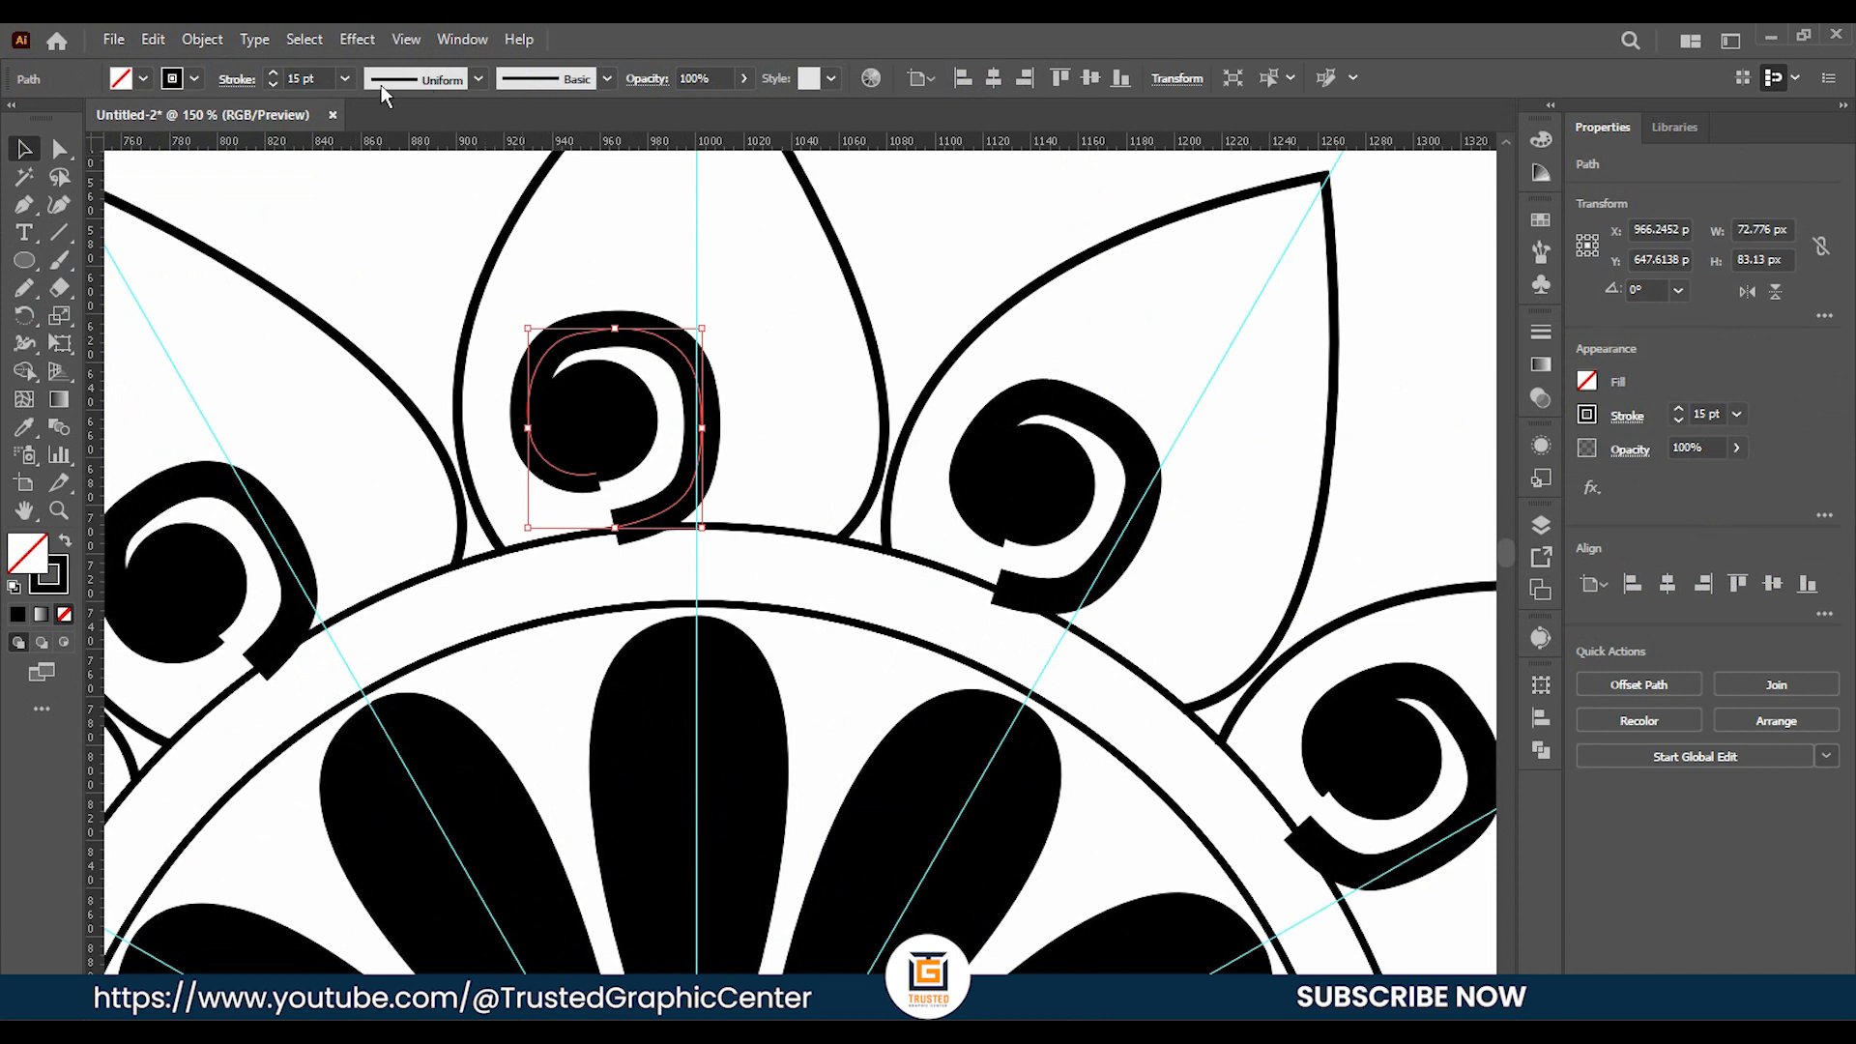
click(478, 78)
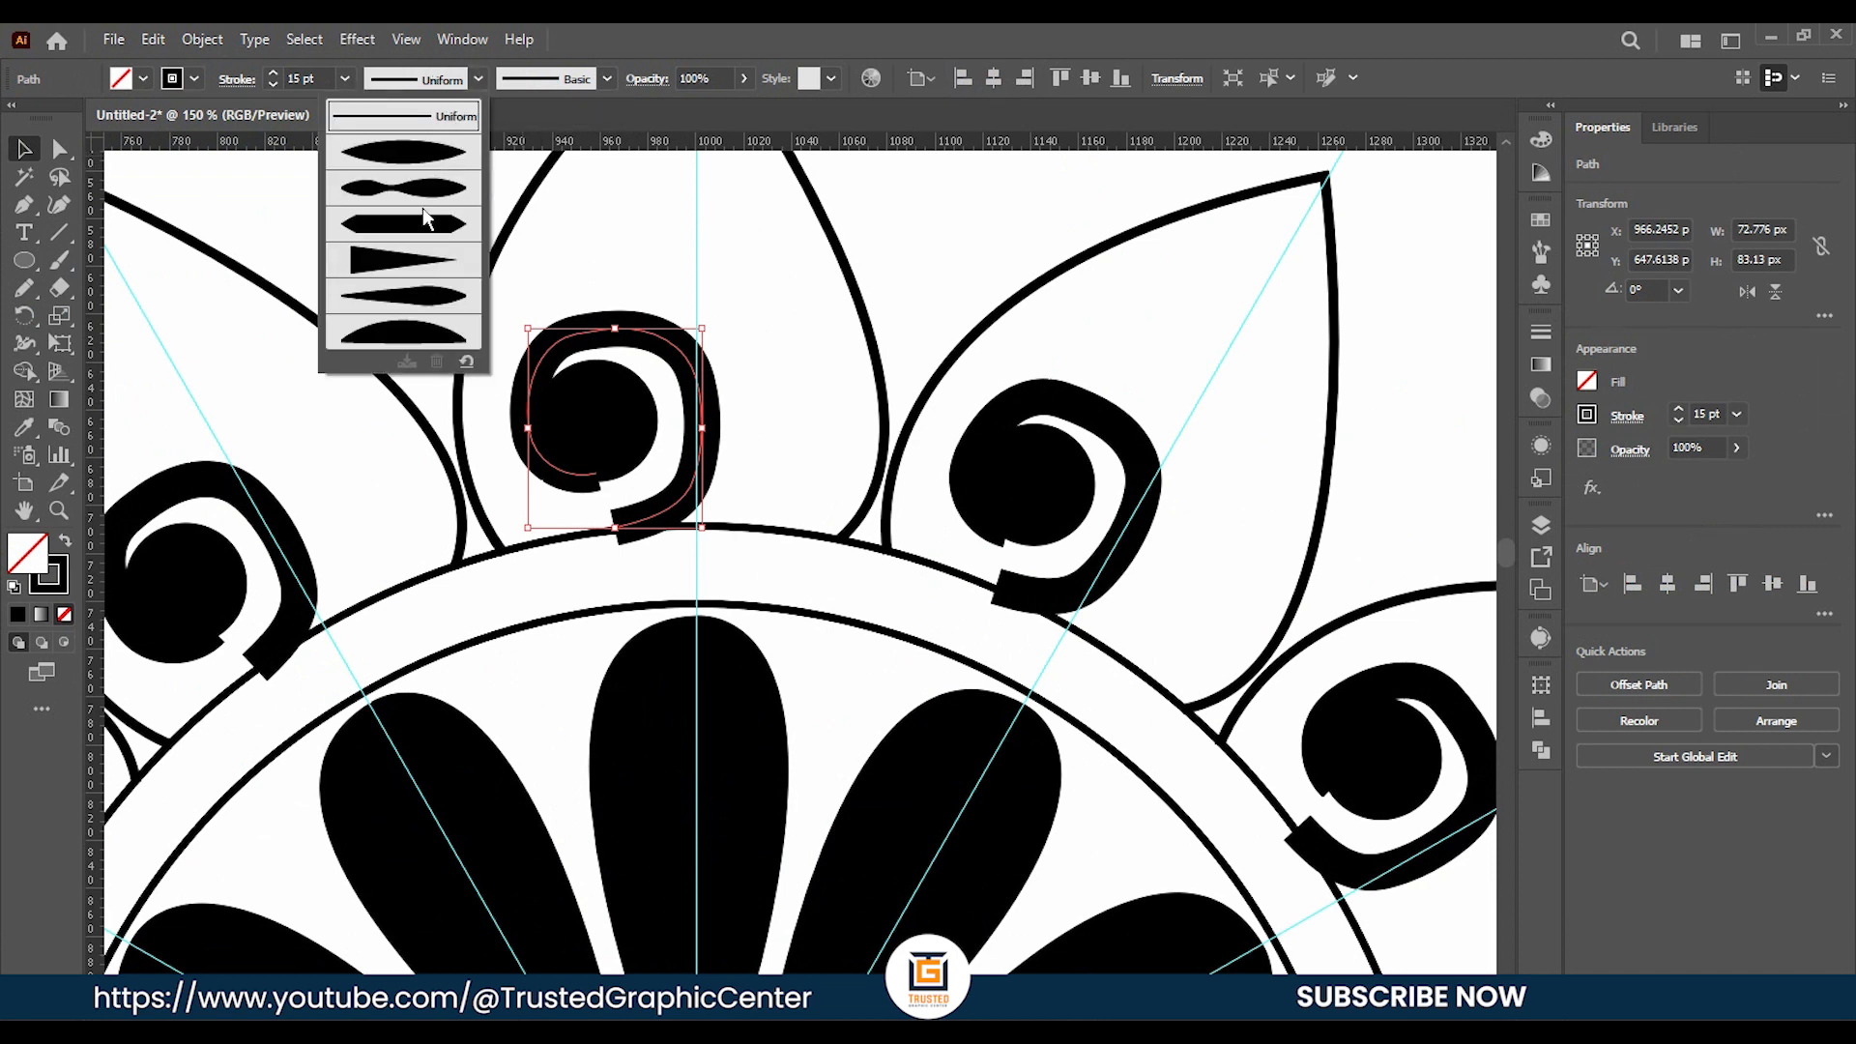
click(405, 272)
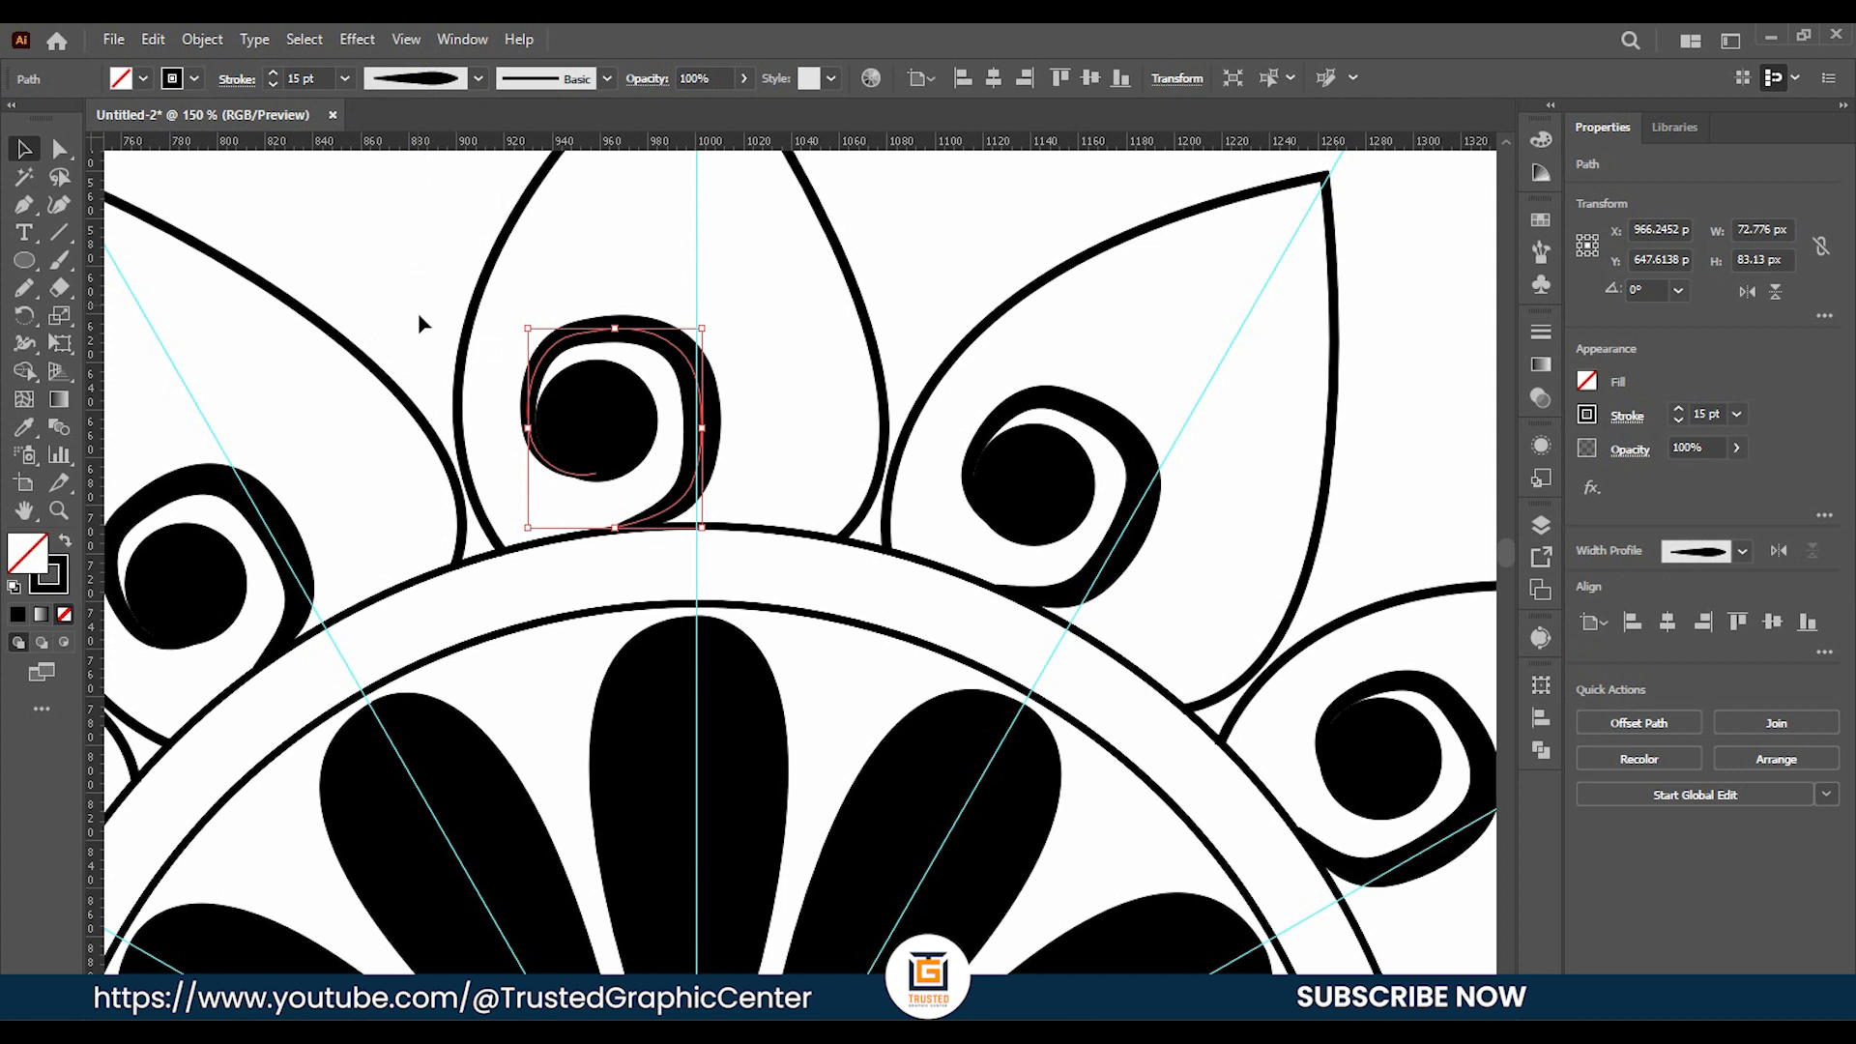
click(810, 404)
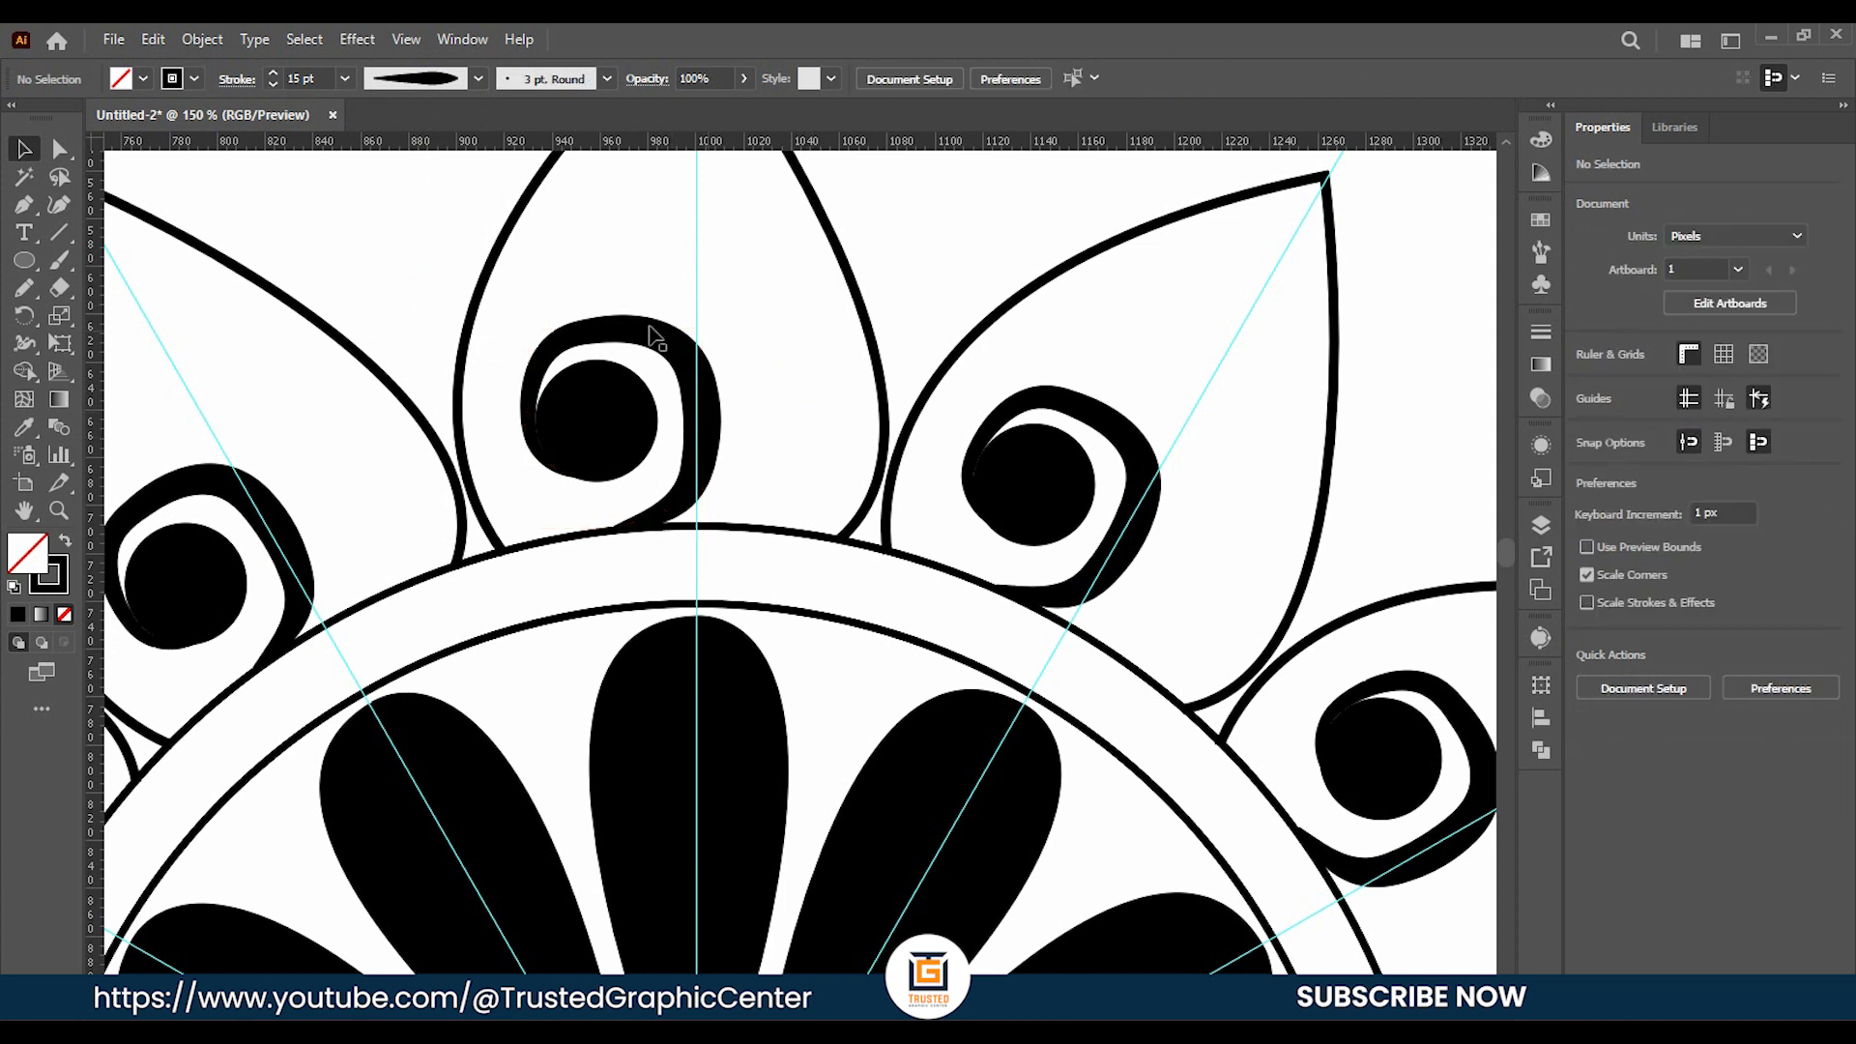
Round out the curl with the Curvature tool by adjusting its upper and outer anchor points to about 76 by 86 px.
click(702, 372)
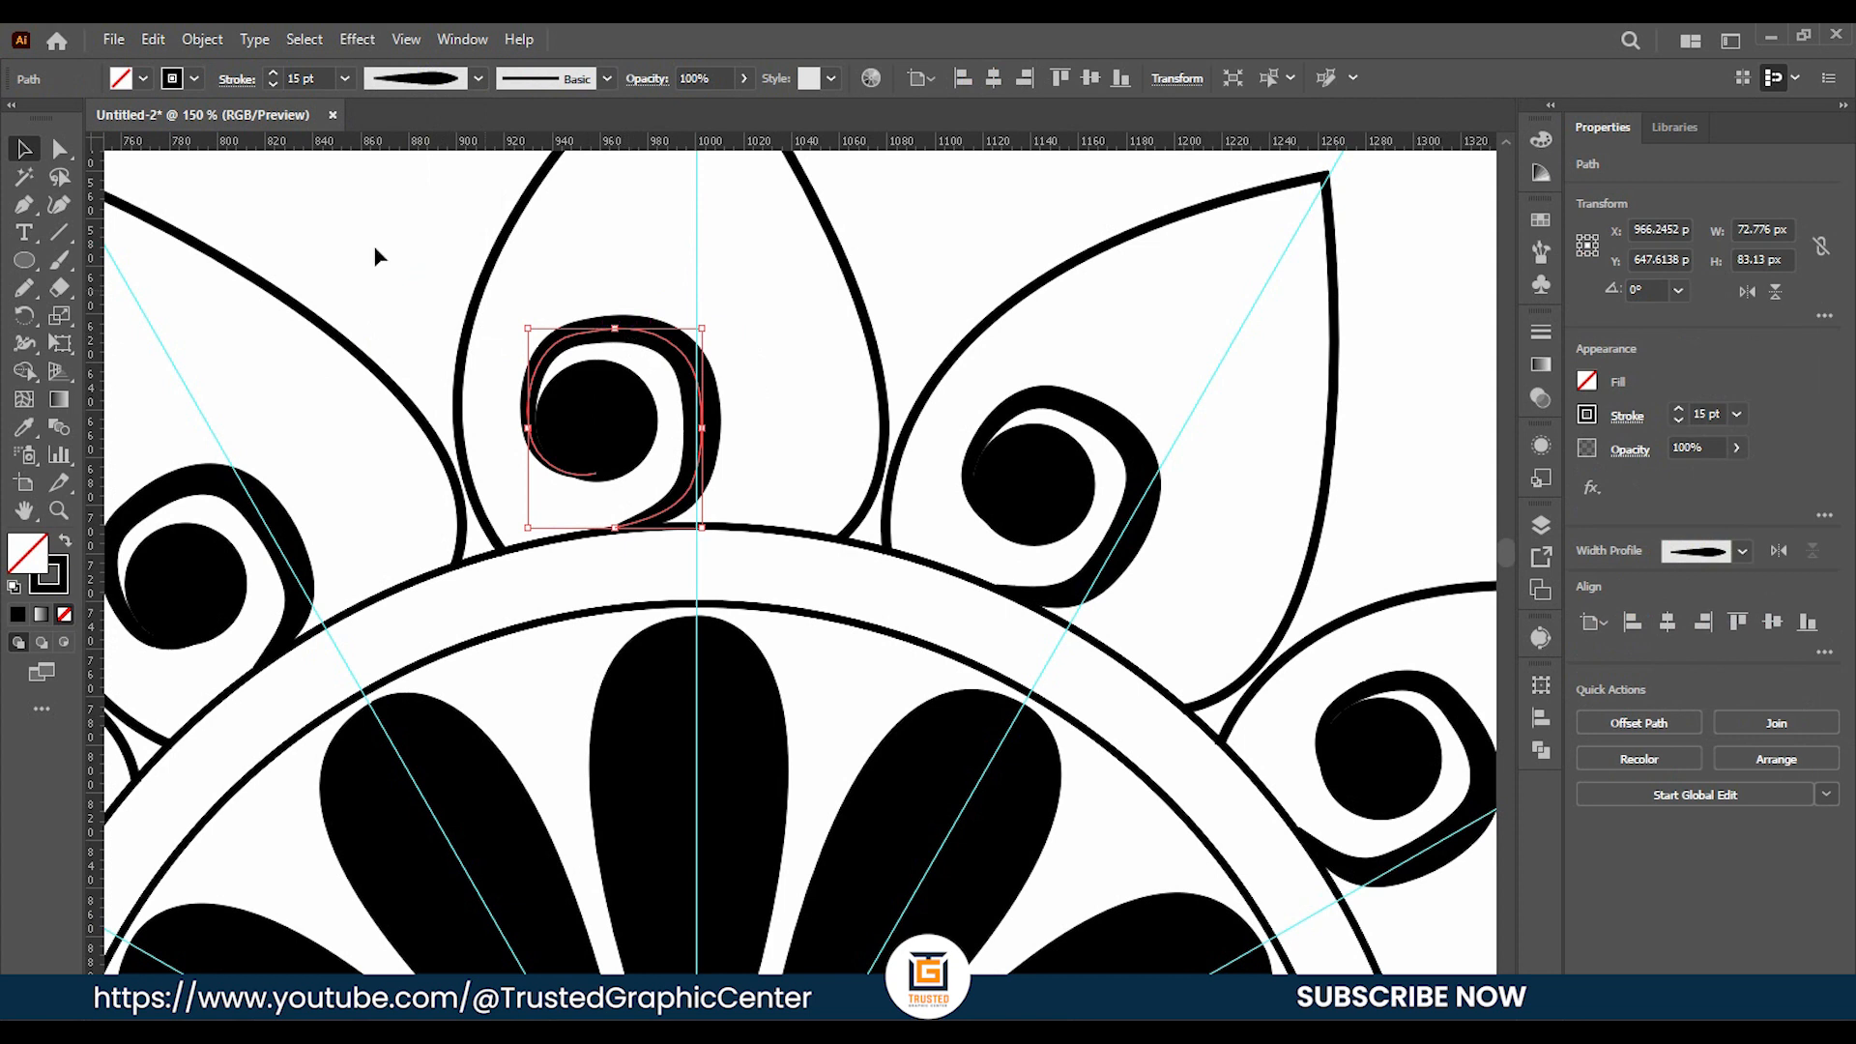
click(59, 205)
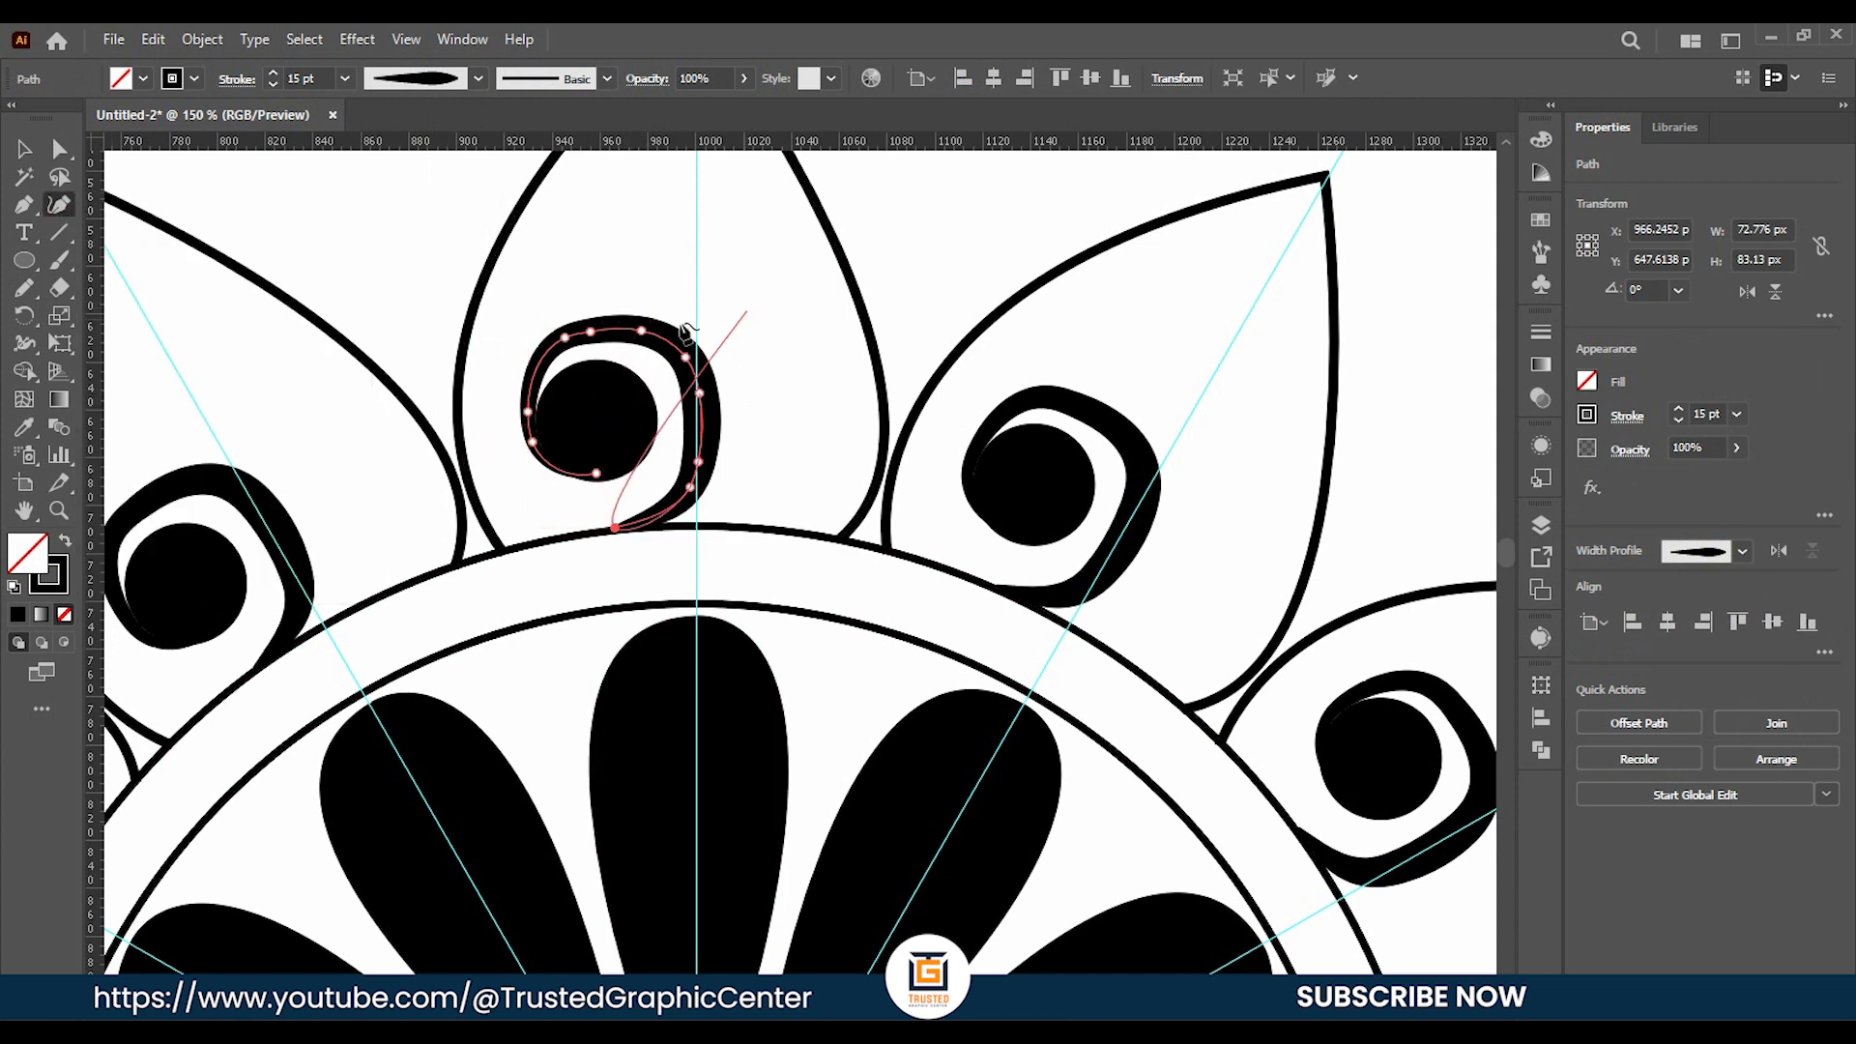
click(604, 322)
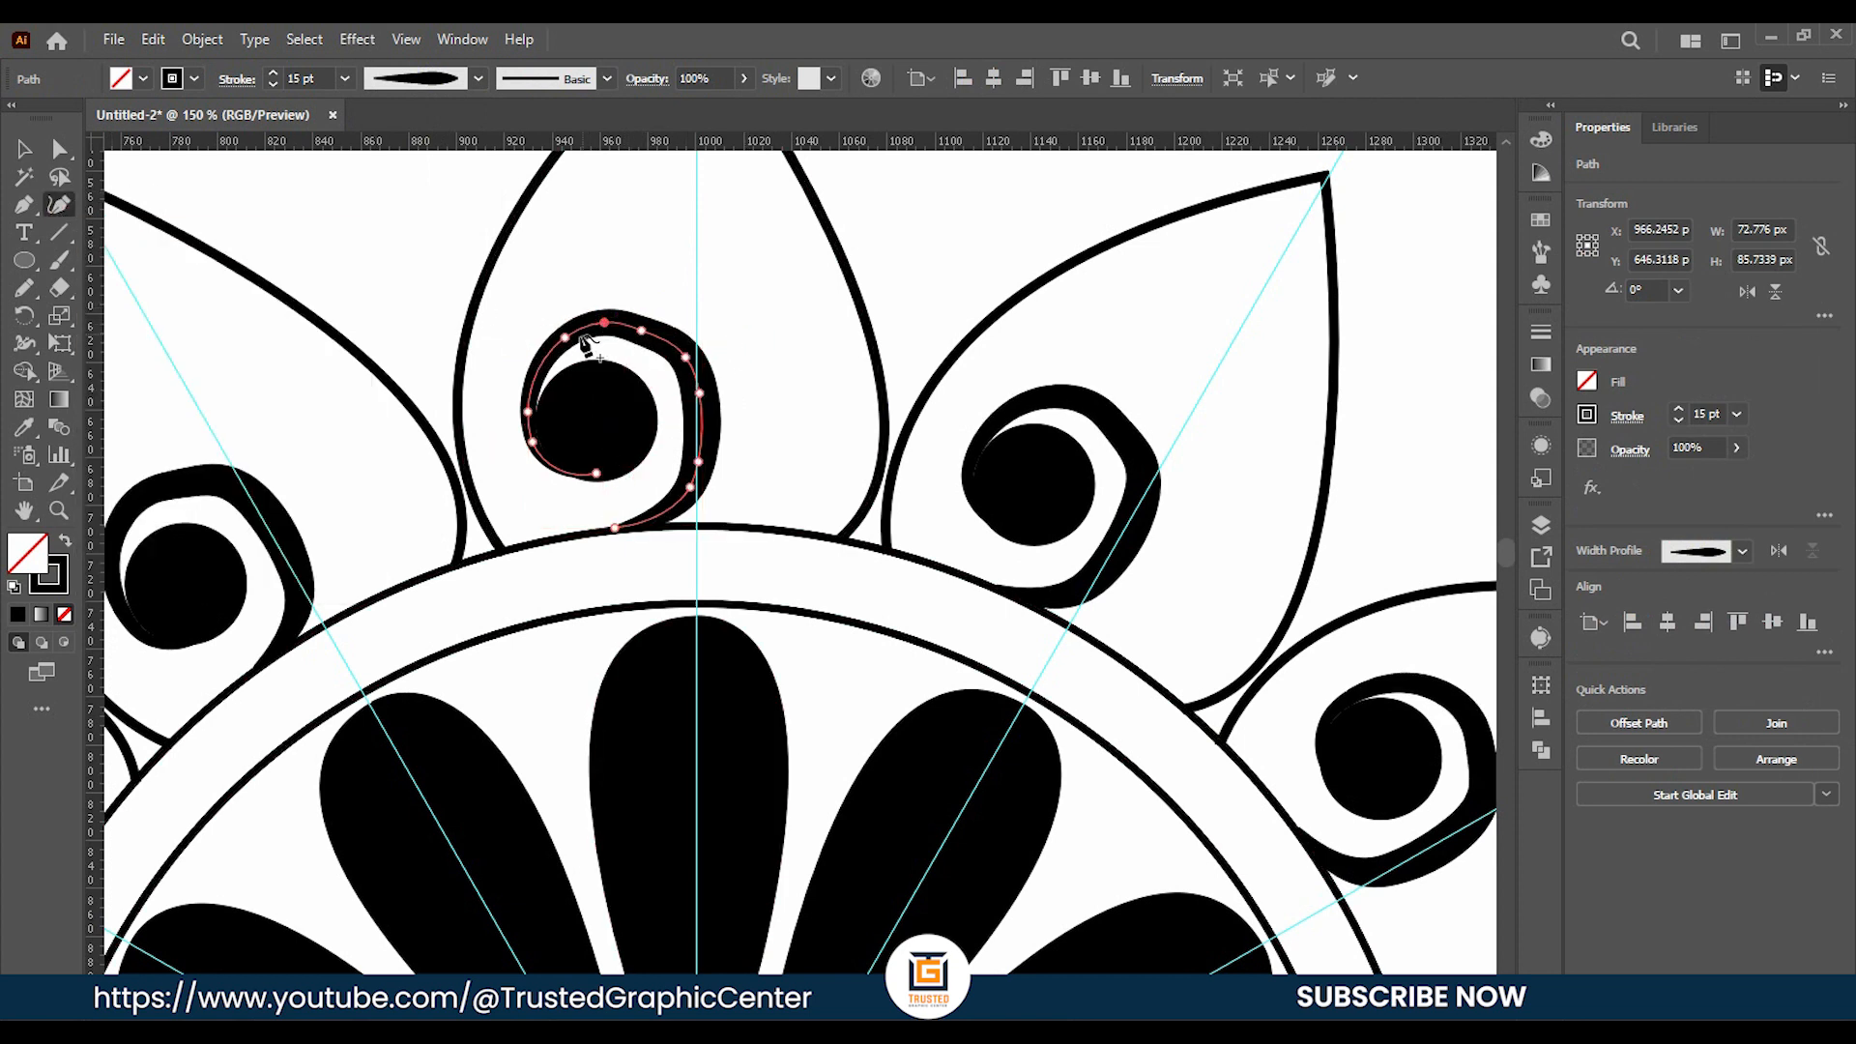
drag(564, 337, 652, 329)
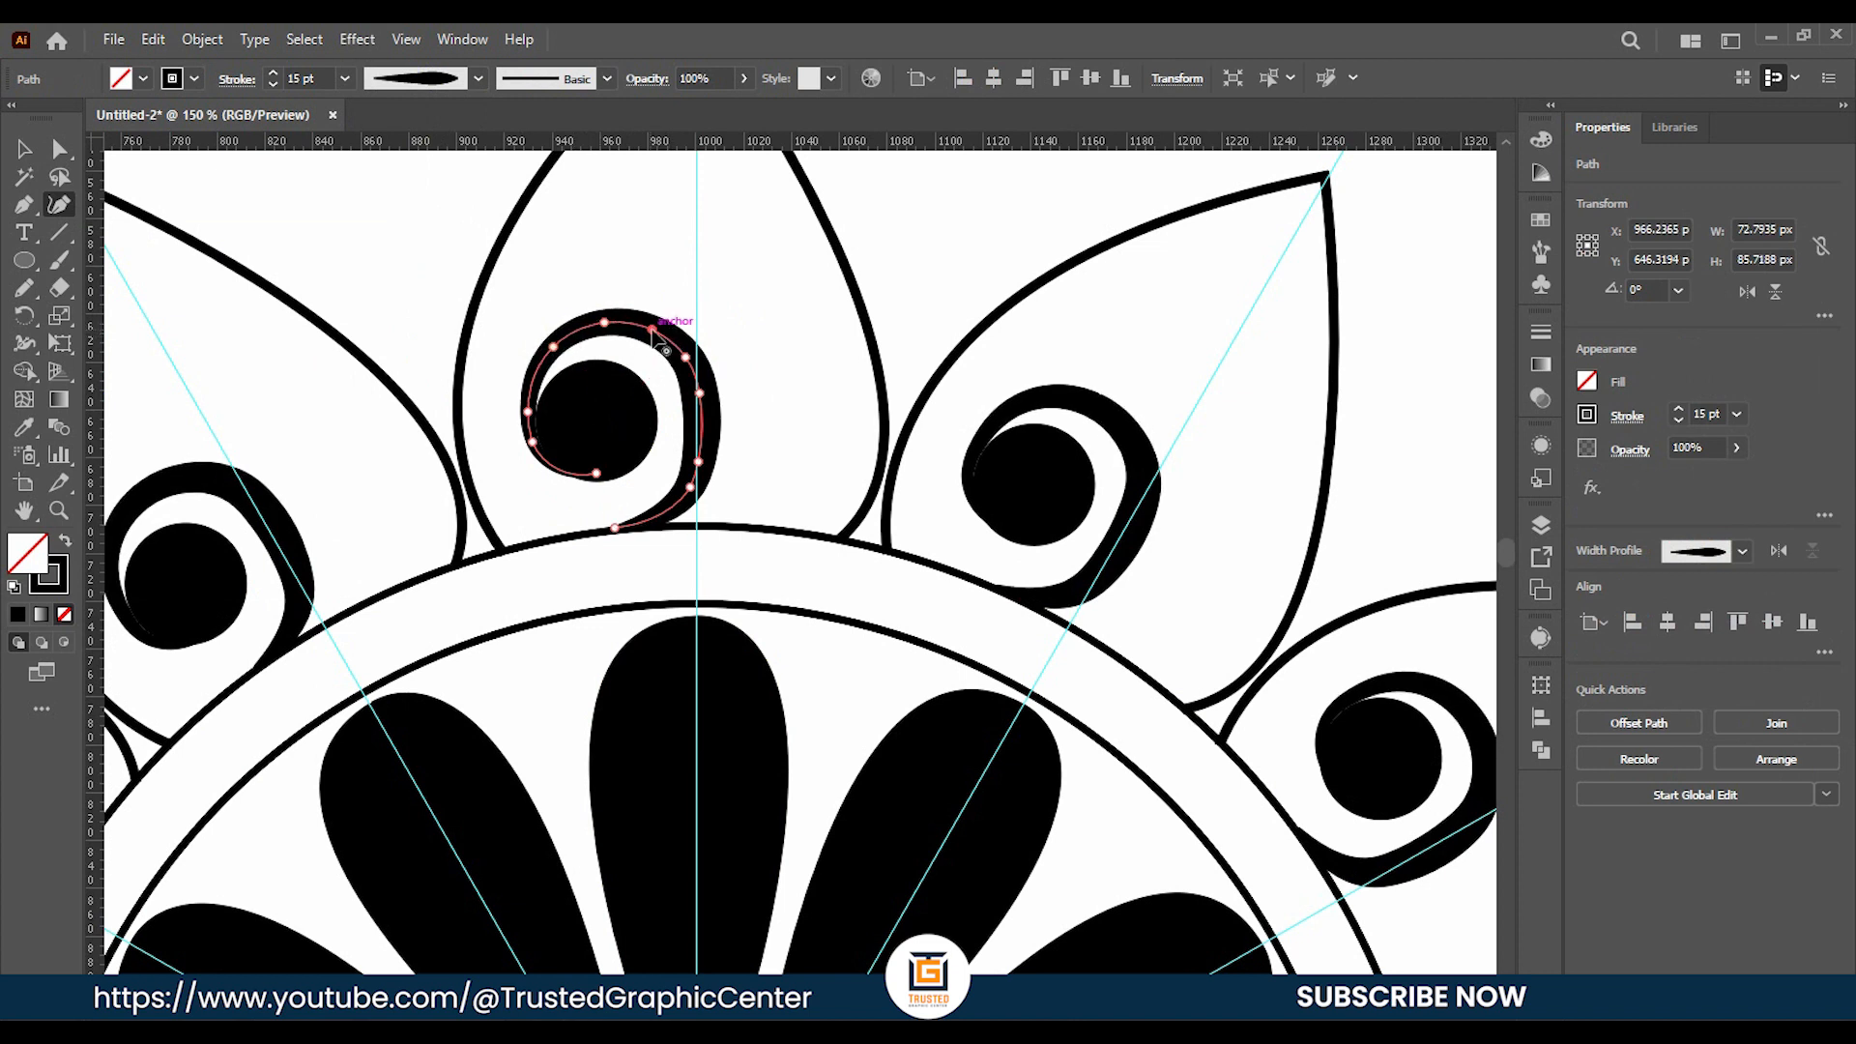
drag(700, 393, 703, 421)
drag(691, 487, 677, 493)
key(ctrl+z)
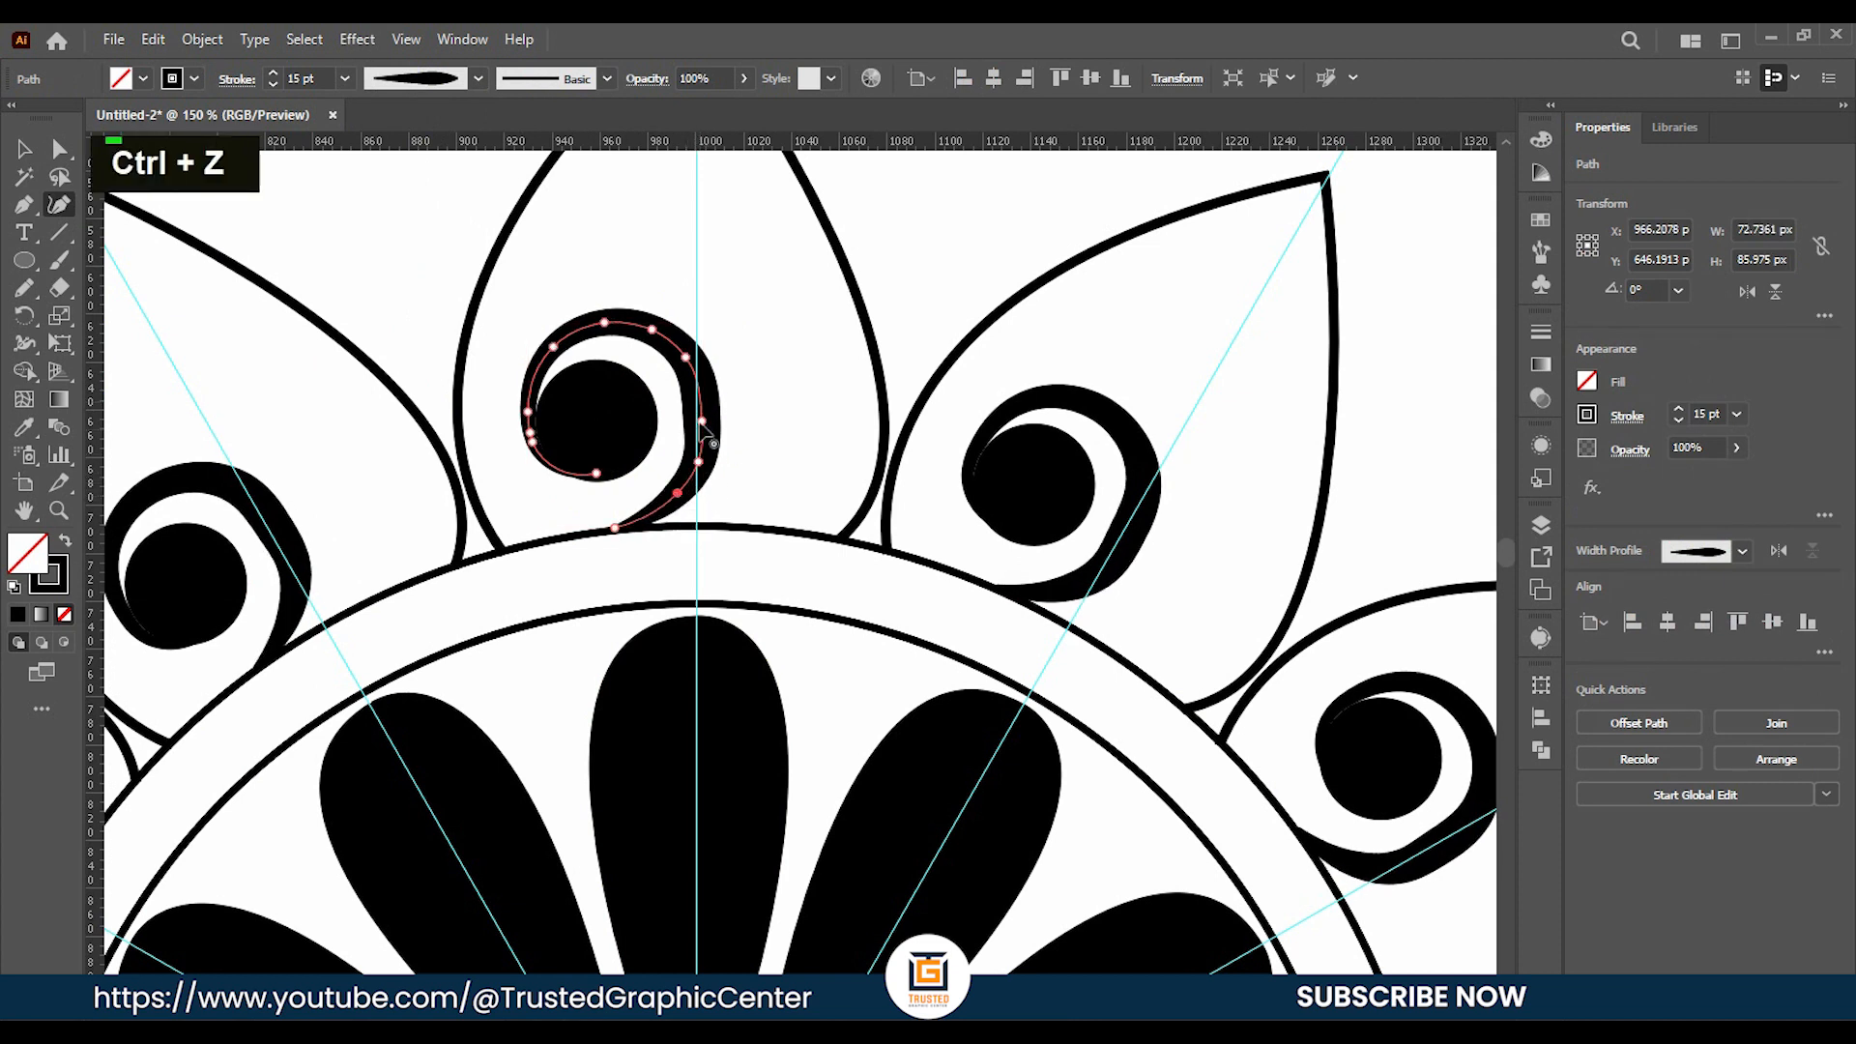
drag(703, 422, 709, 424)
click(24, 148)
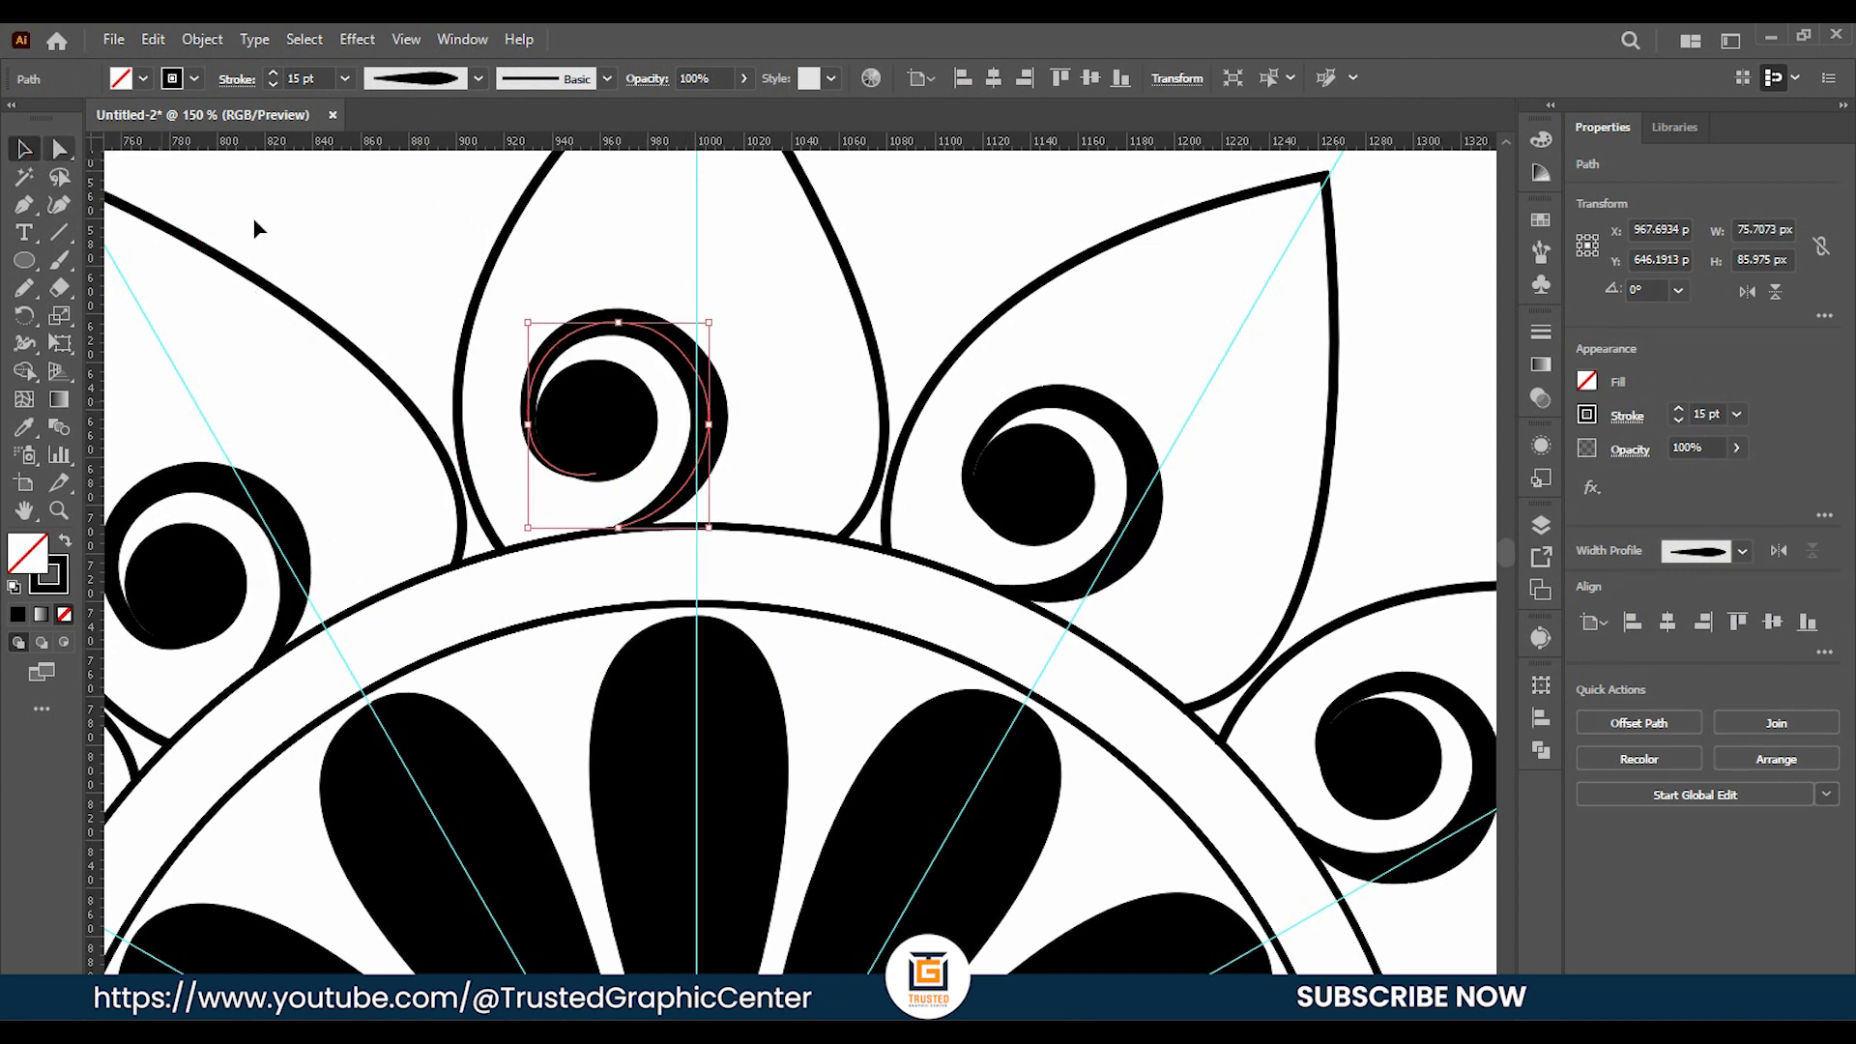
click(751, 293)
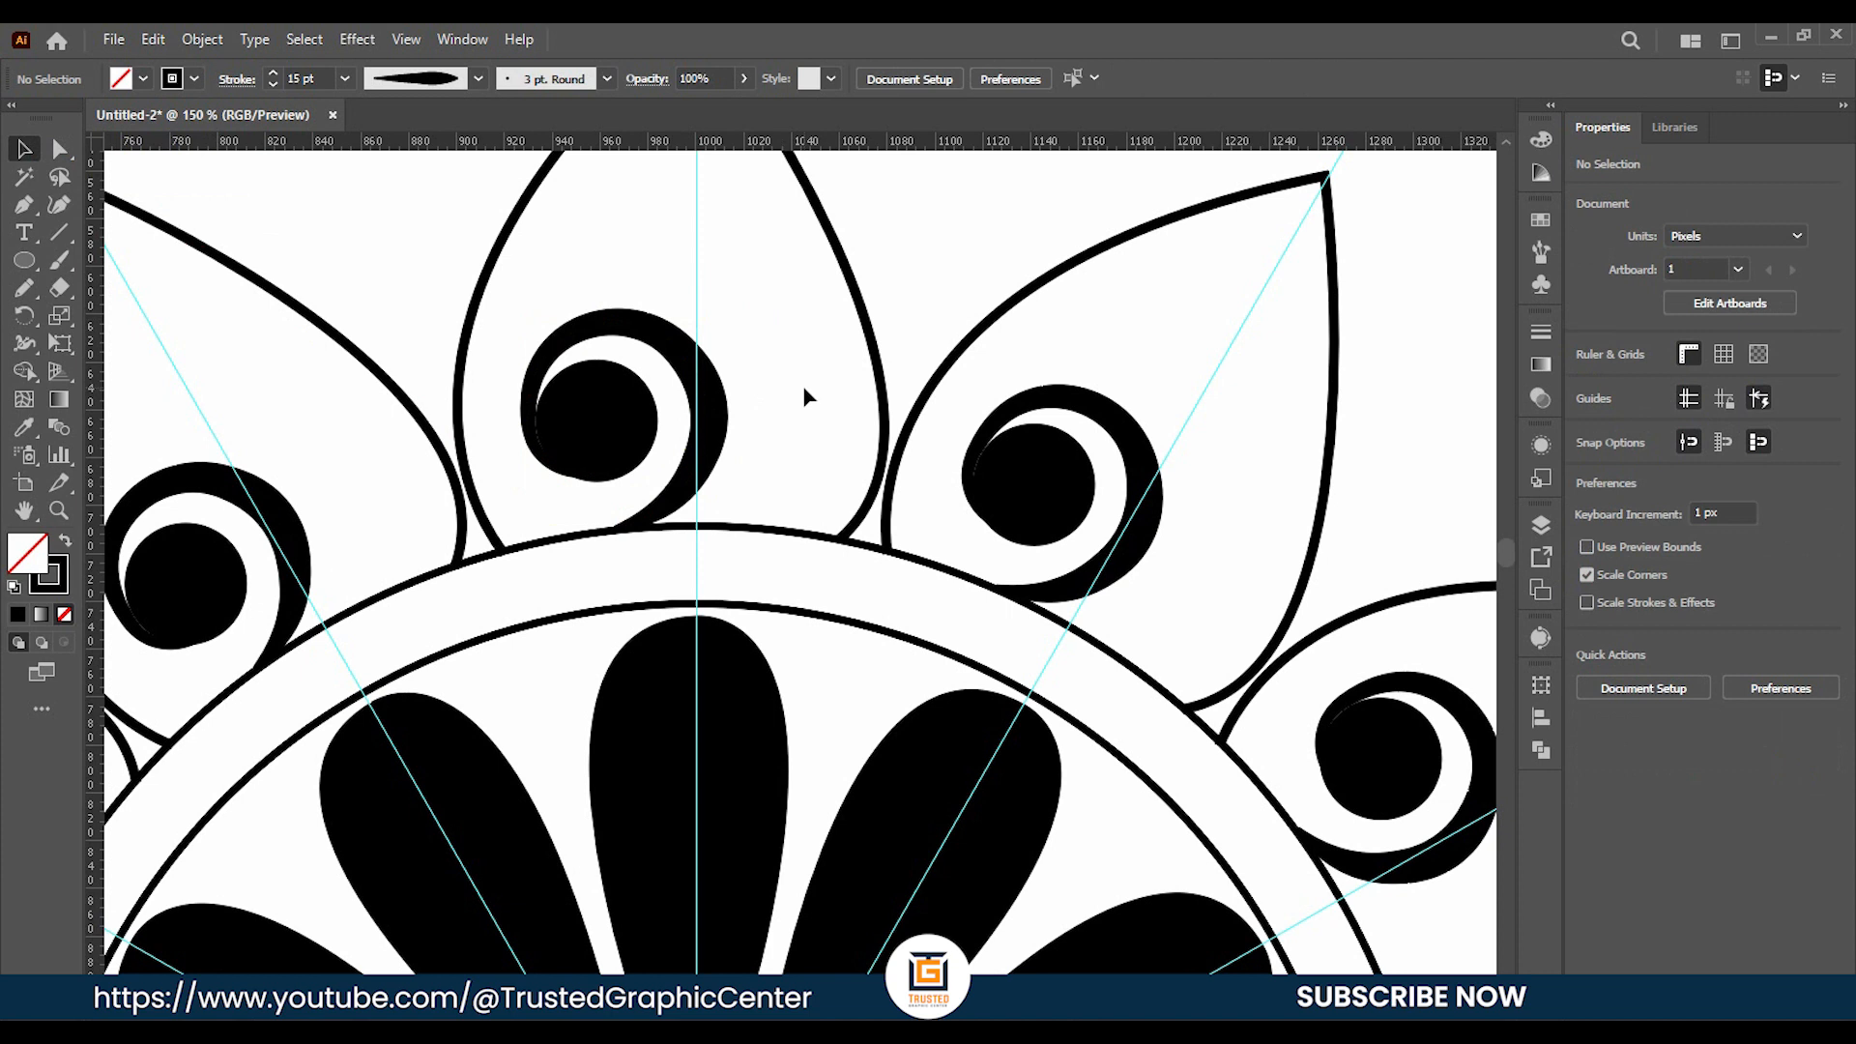
Refine the curl's inner end with the Curvature tool by adding a point along the lower-left edge of the black dot.
click(530, 422)
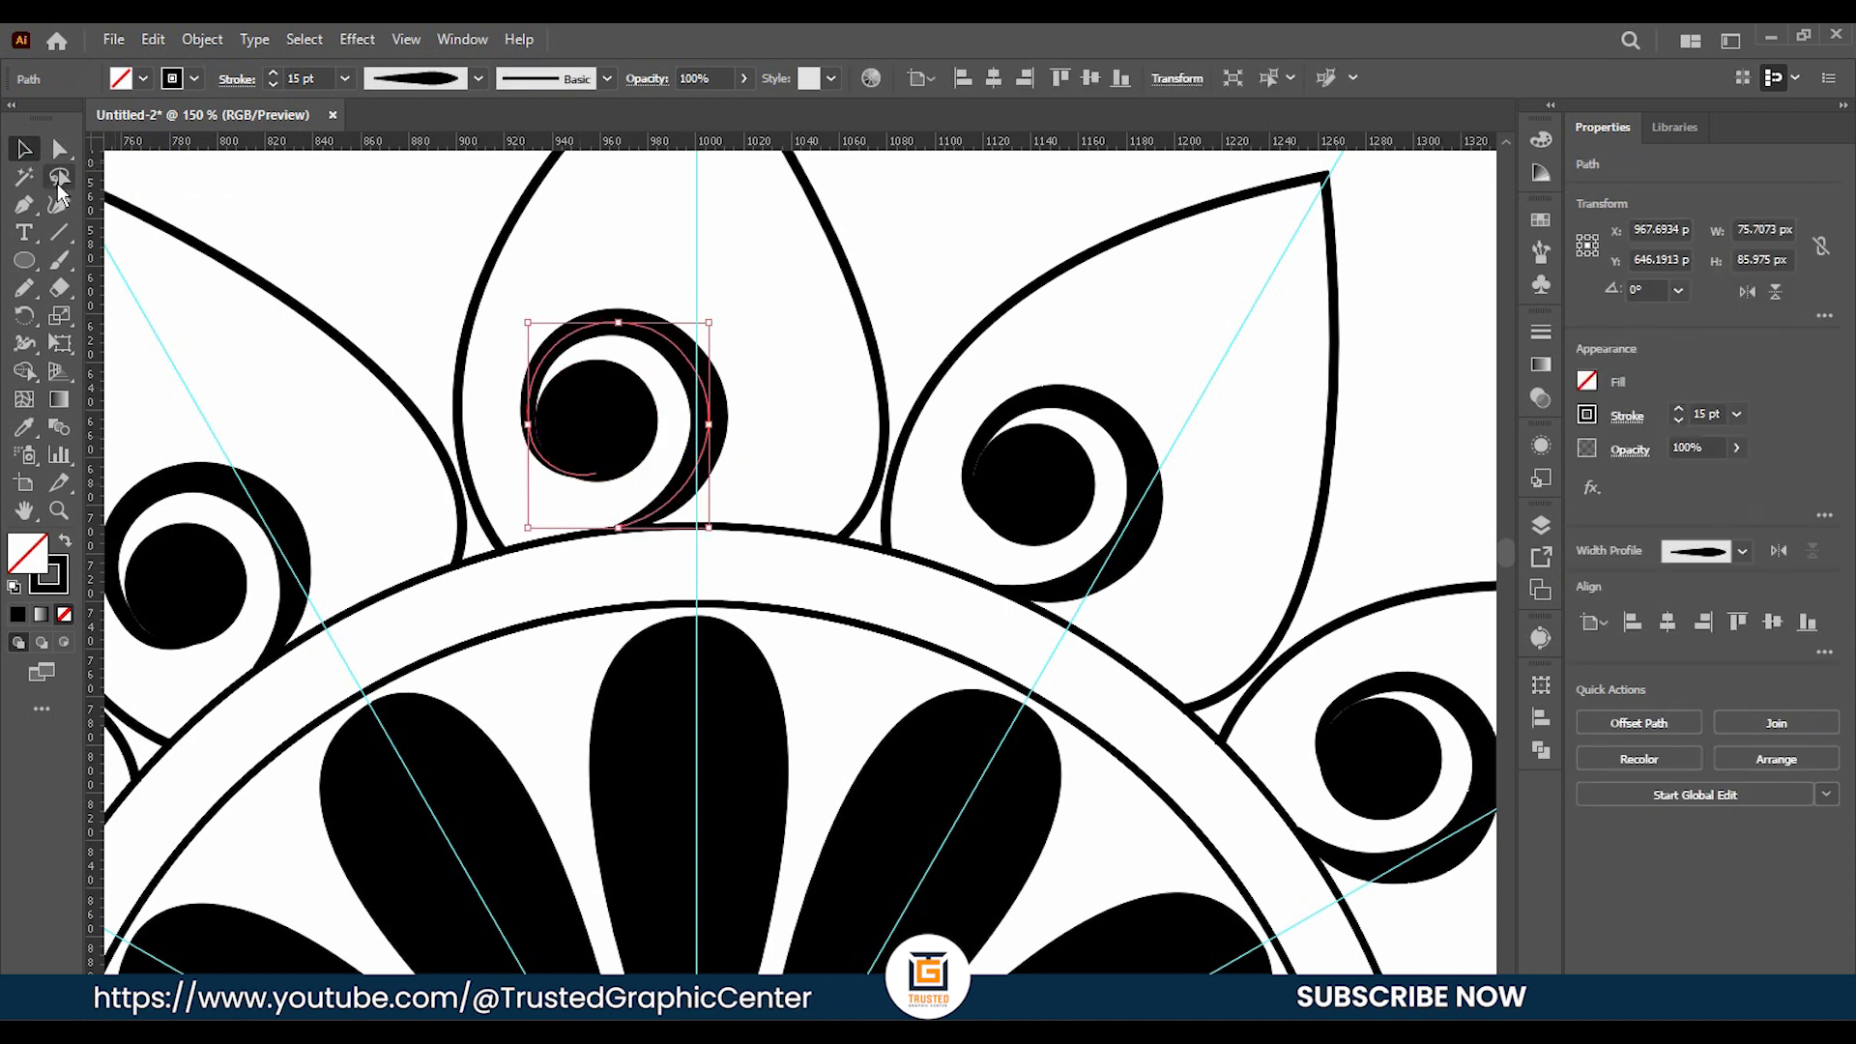
click(59, 206)
drag(540, 448, 542, 457)
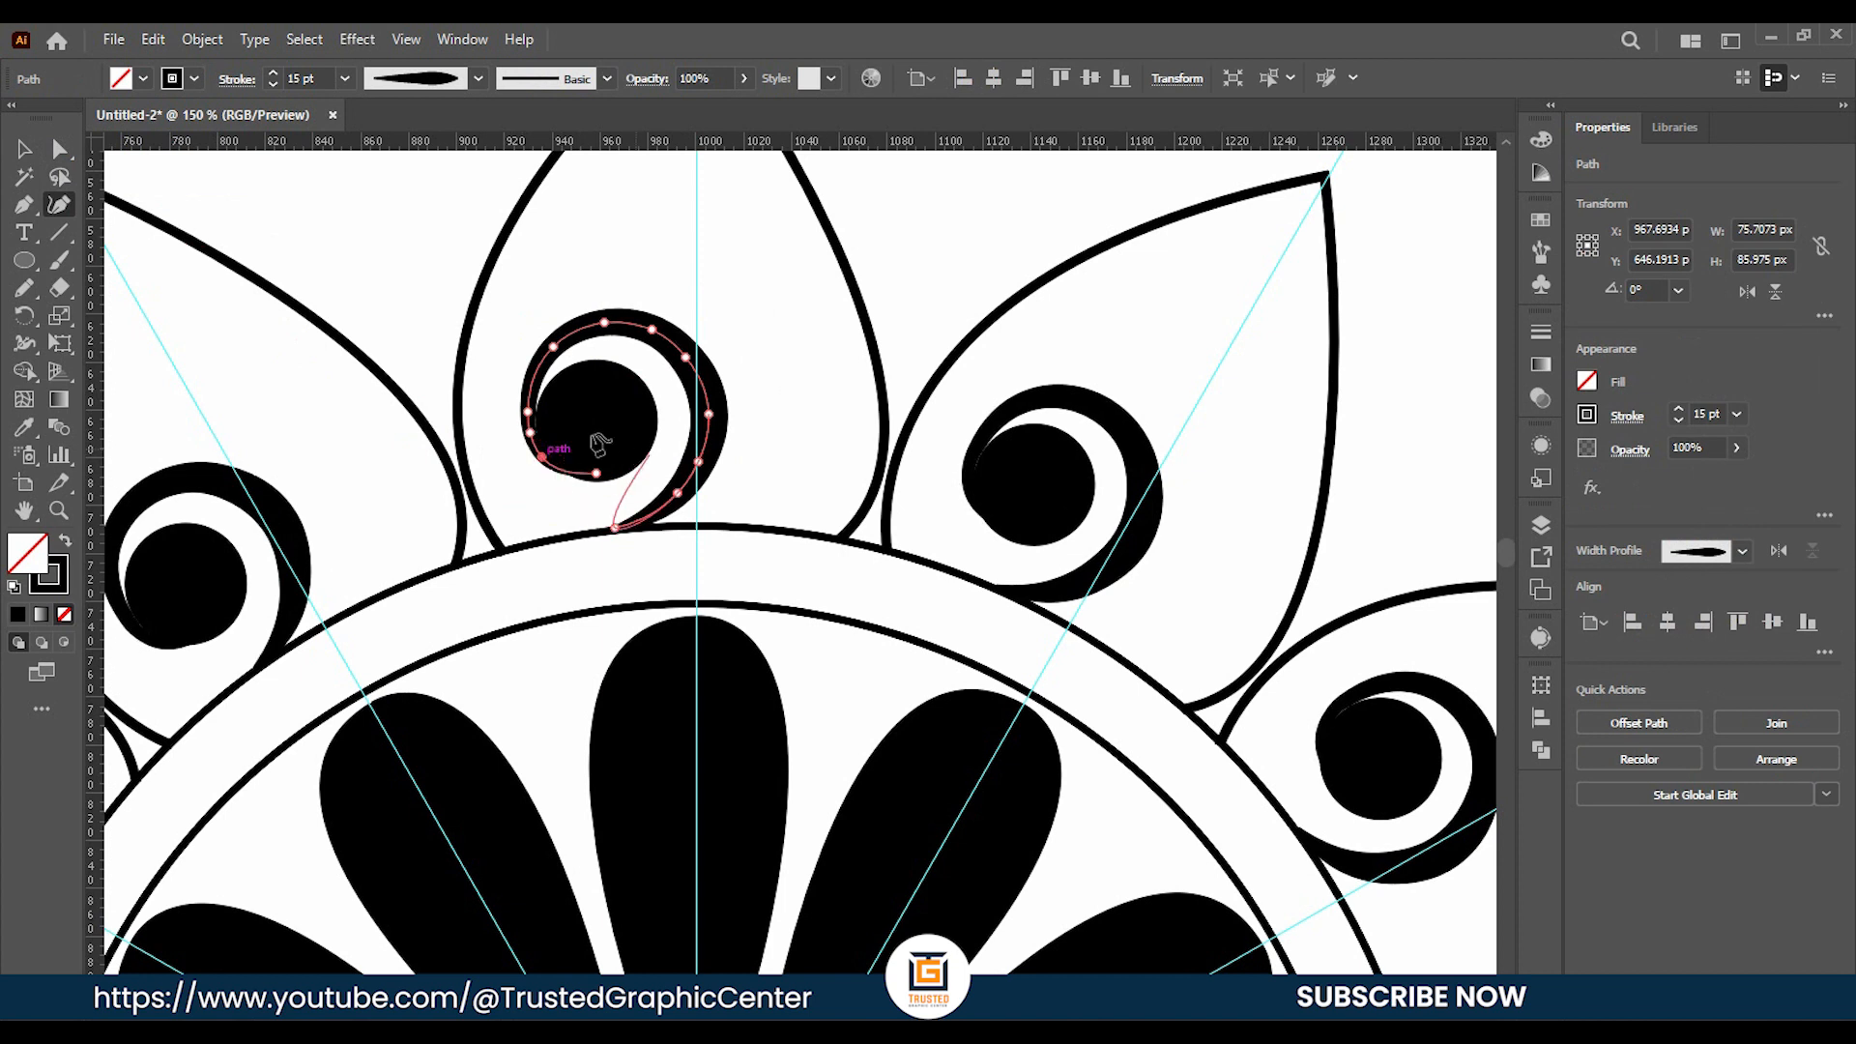
key(v)
click(833, 379)
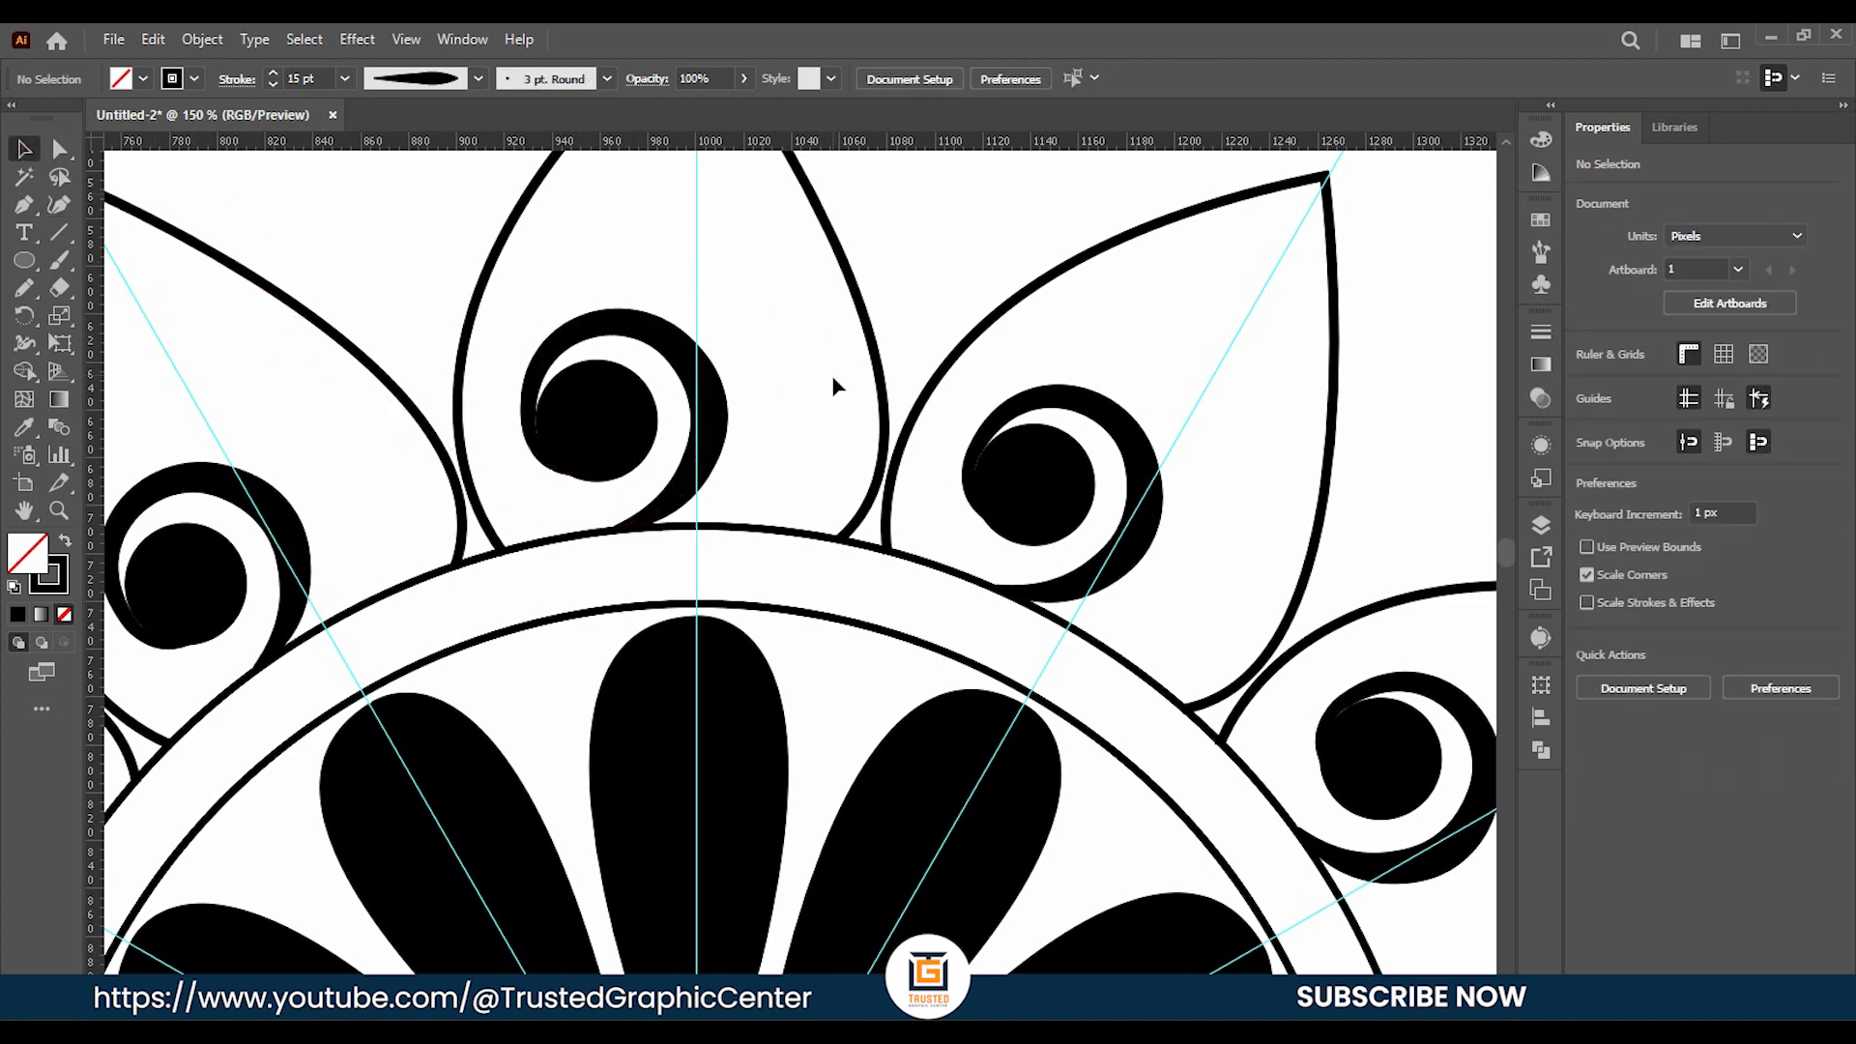
Draw a curved path about 94 by 122 px with the Pen tool, from above the curl around its outer side to the ring.
scroll(831, 385, down, 2)
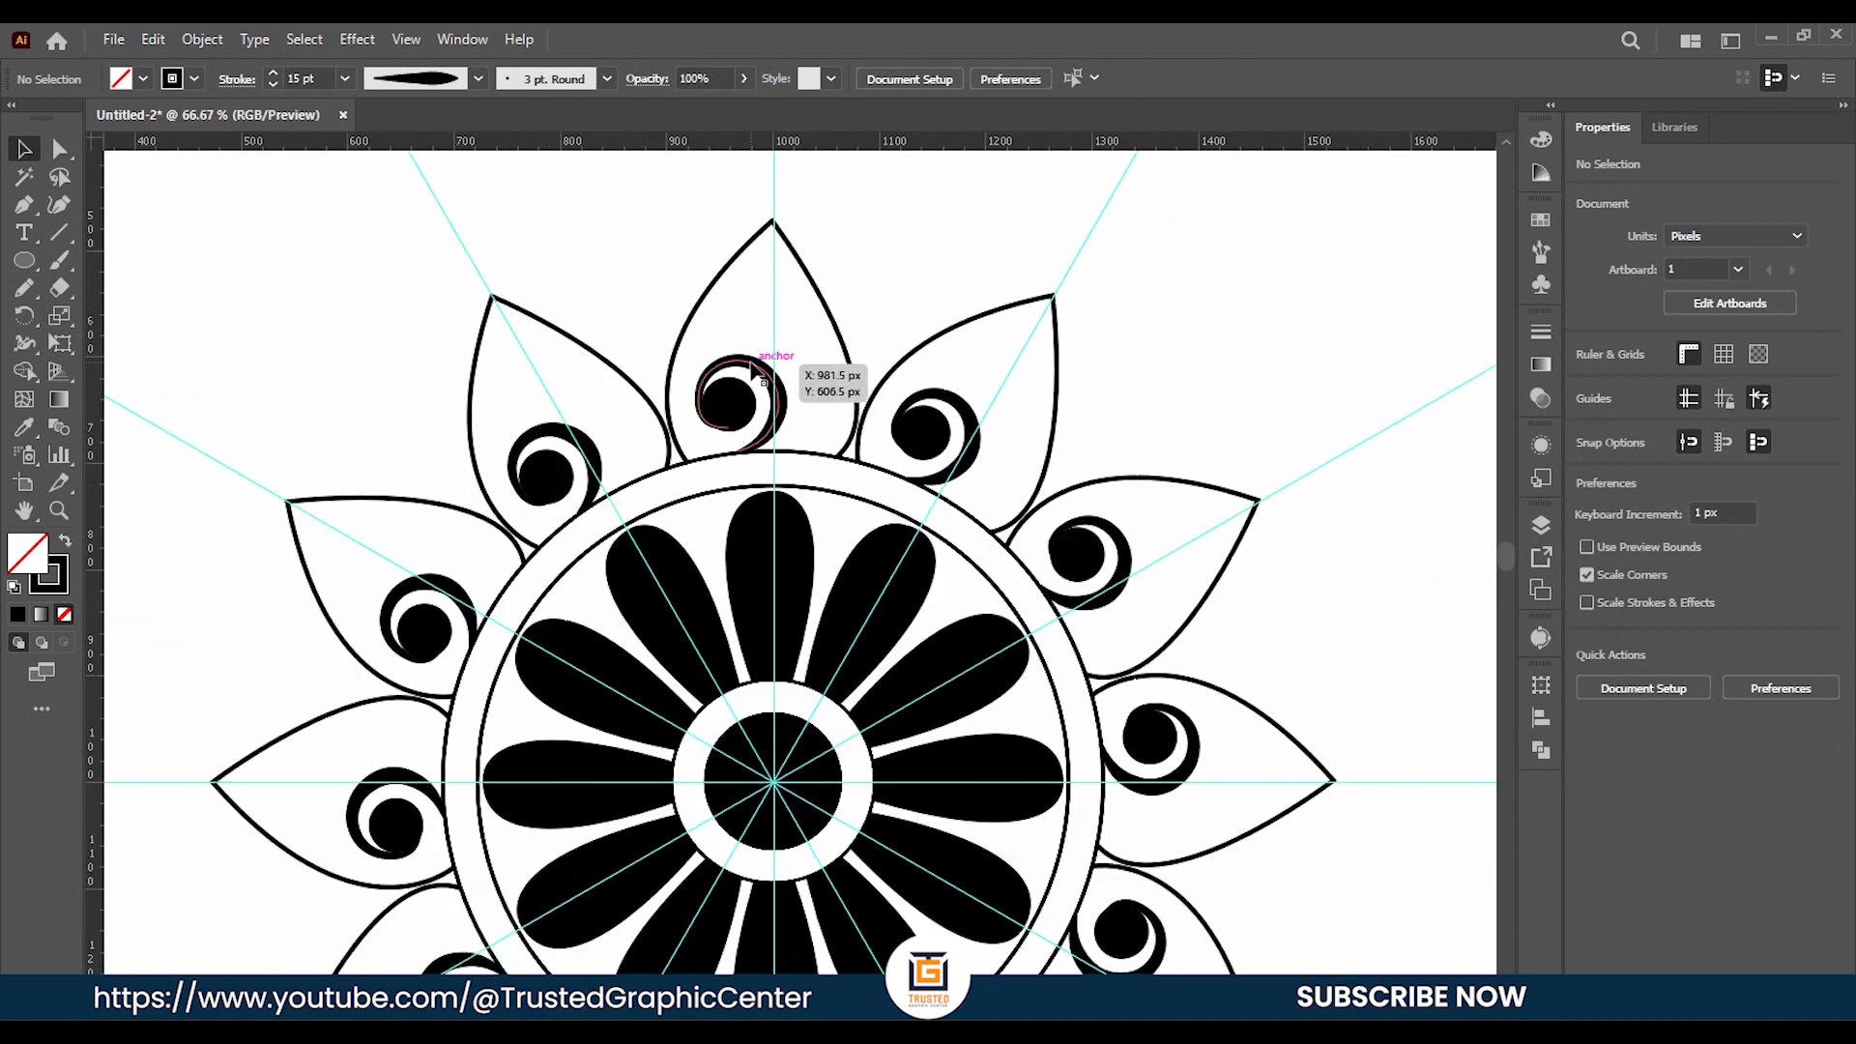
click(24, 204)
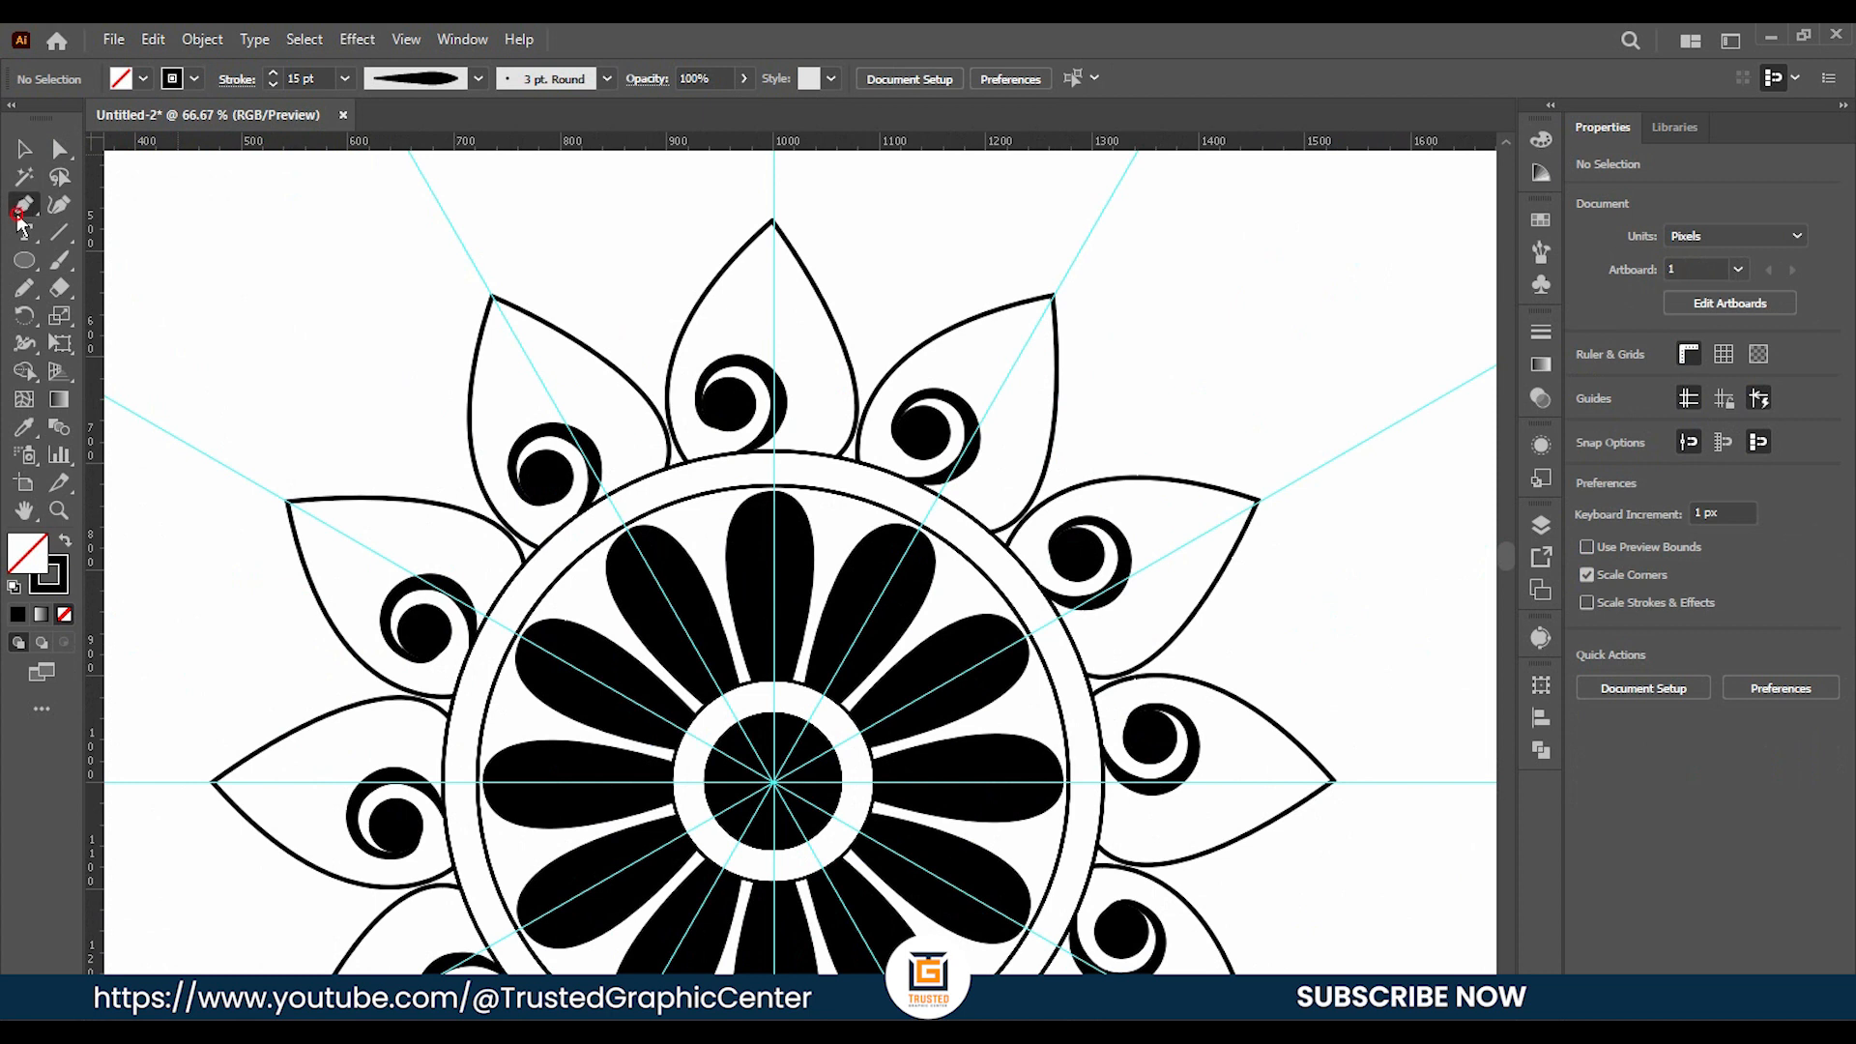
click(705, 322)
drag(796, 451, 752, 591)
key(v)
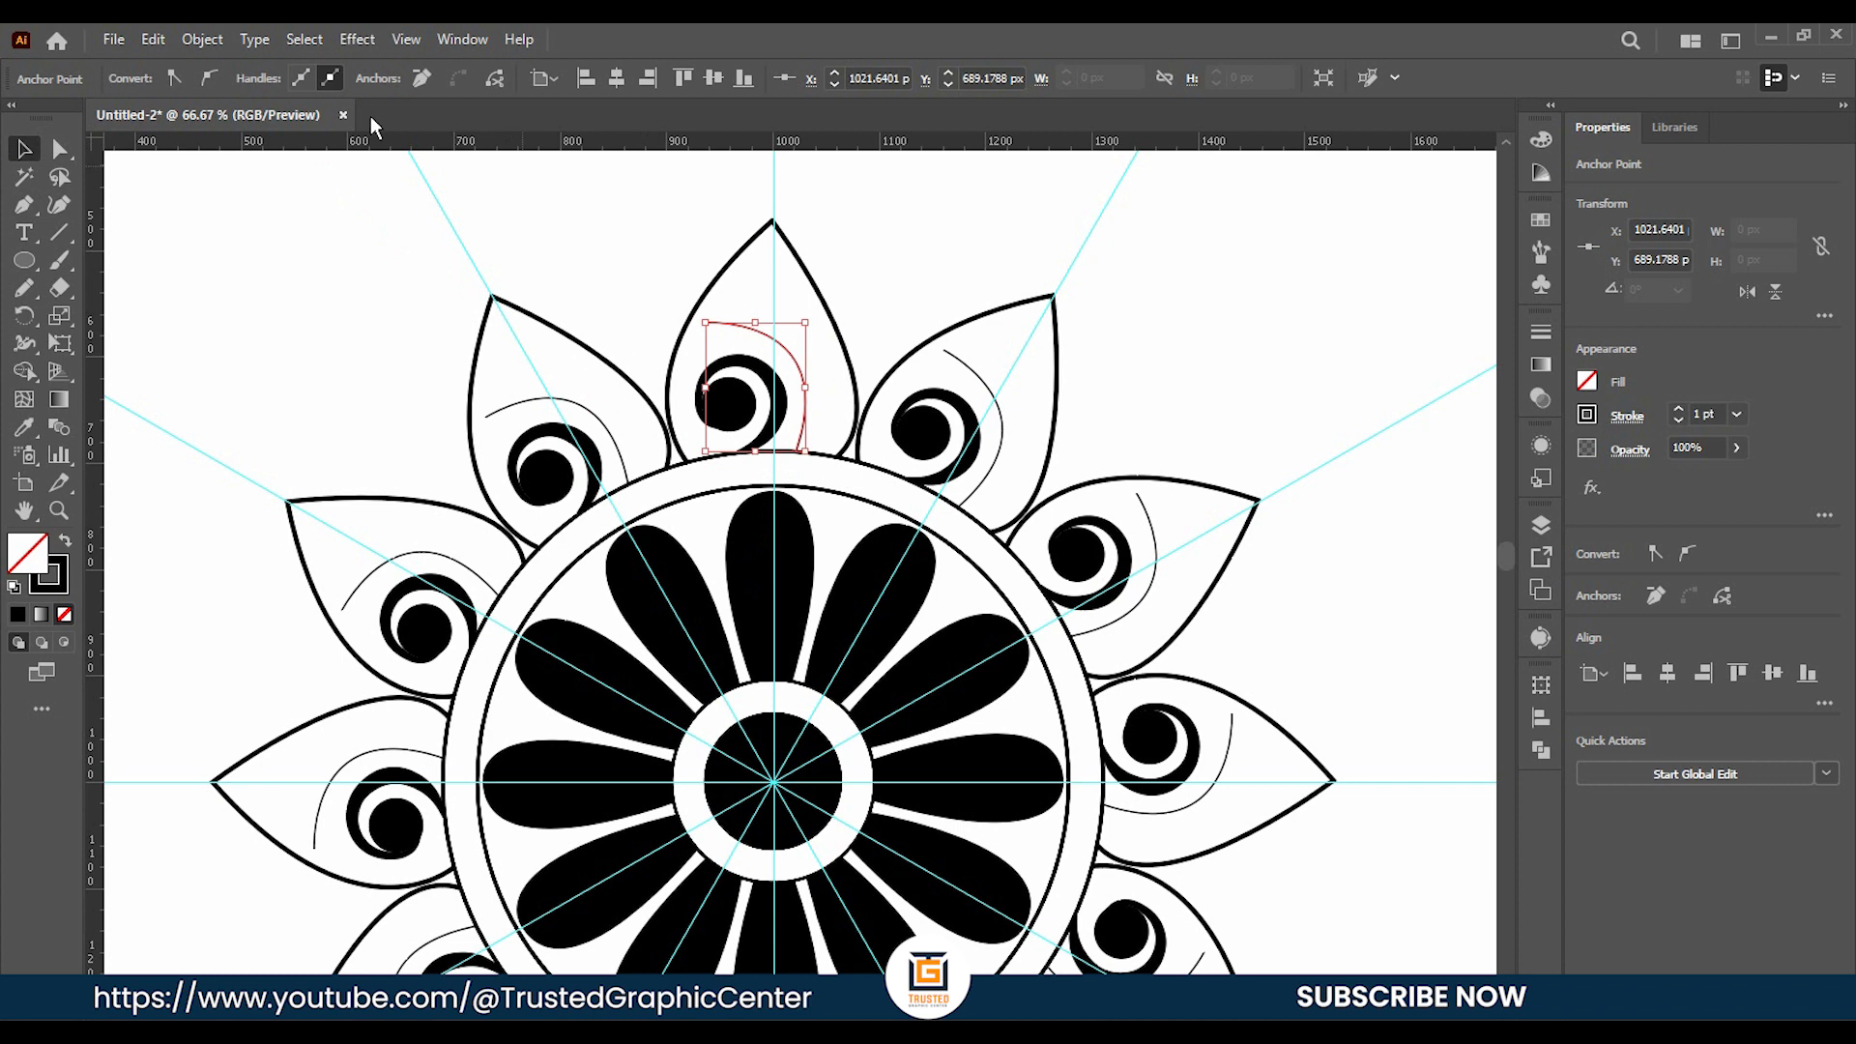
click(538, 204)
Set the stroke of the new arc around the curl to 18 pt.
click(732, 327)
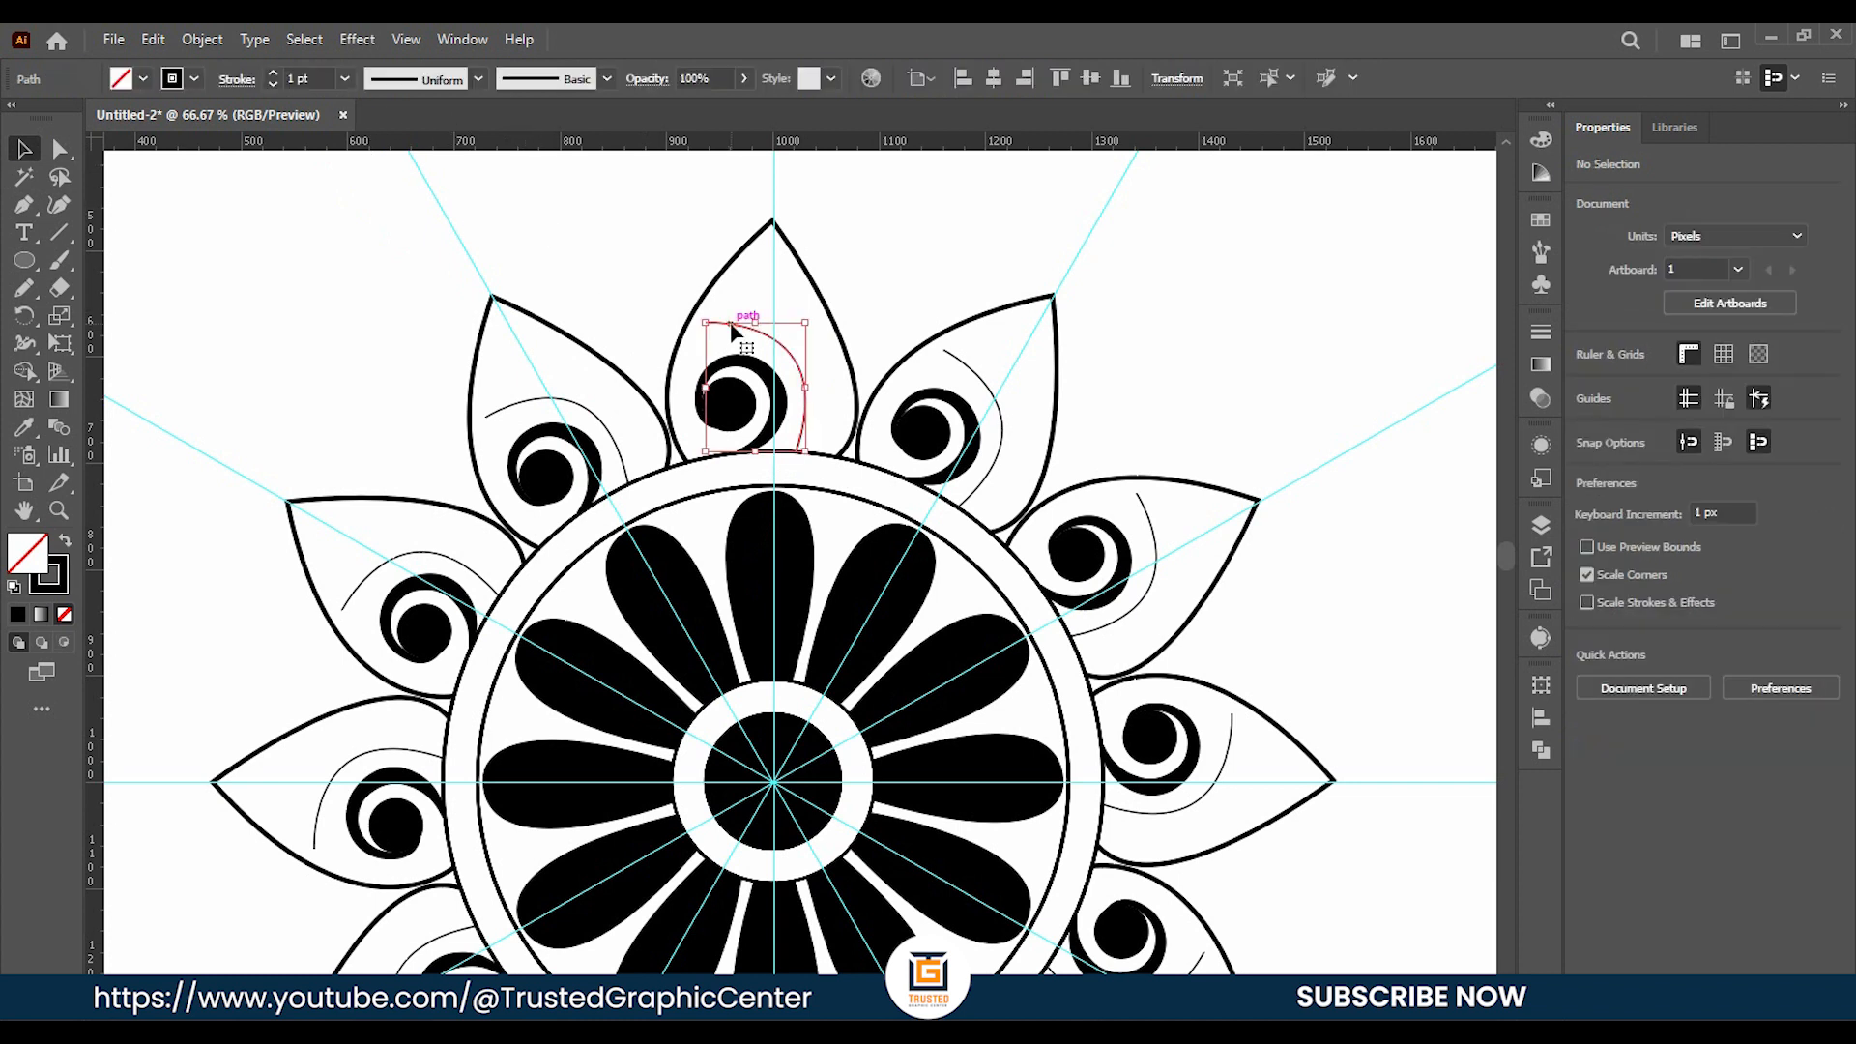
click(344, 78)
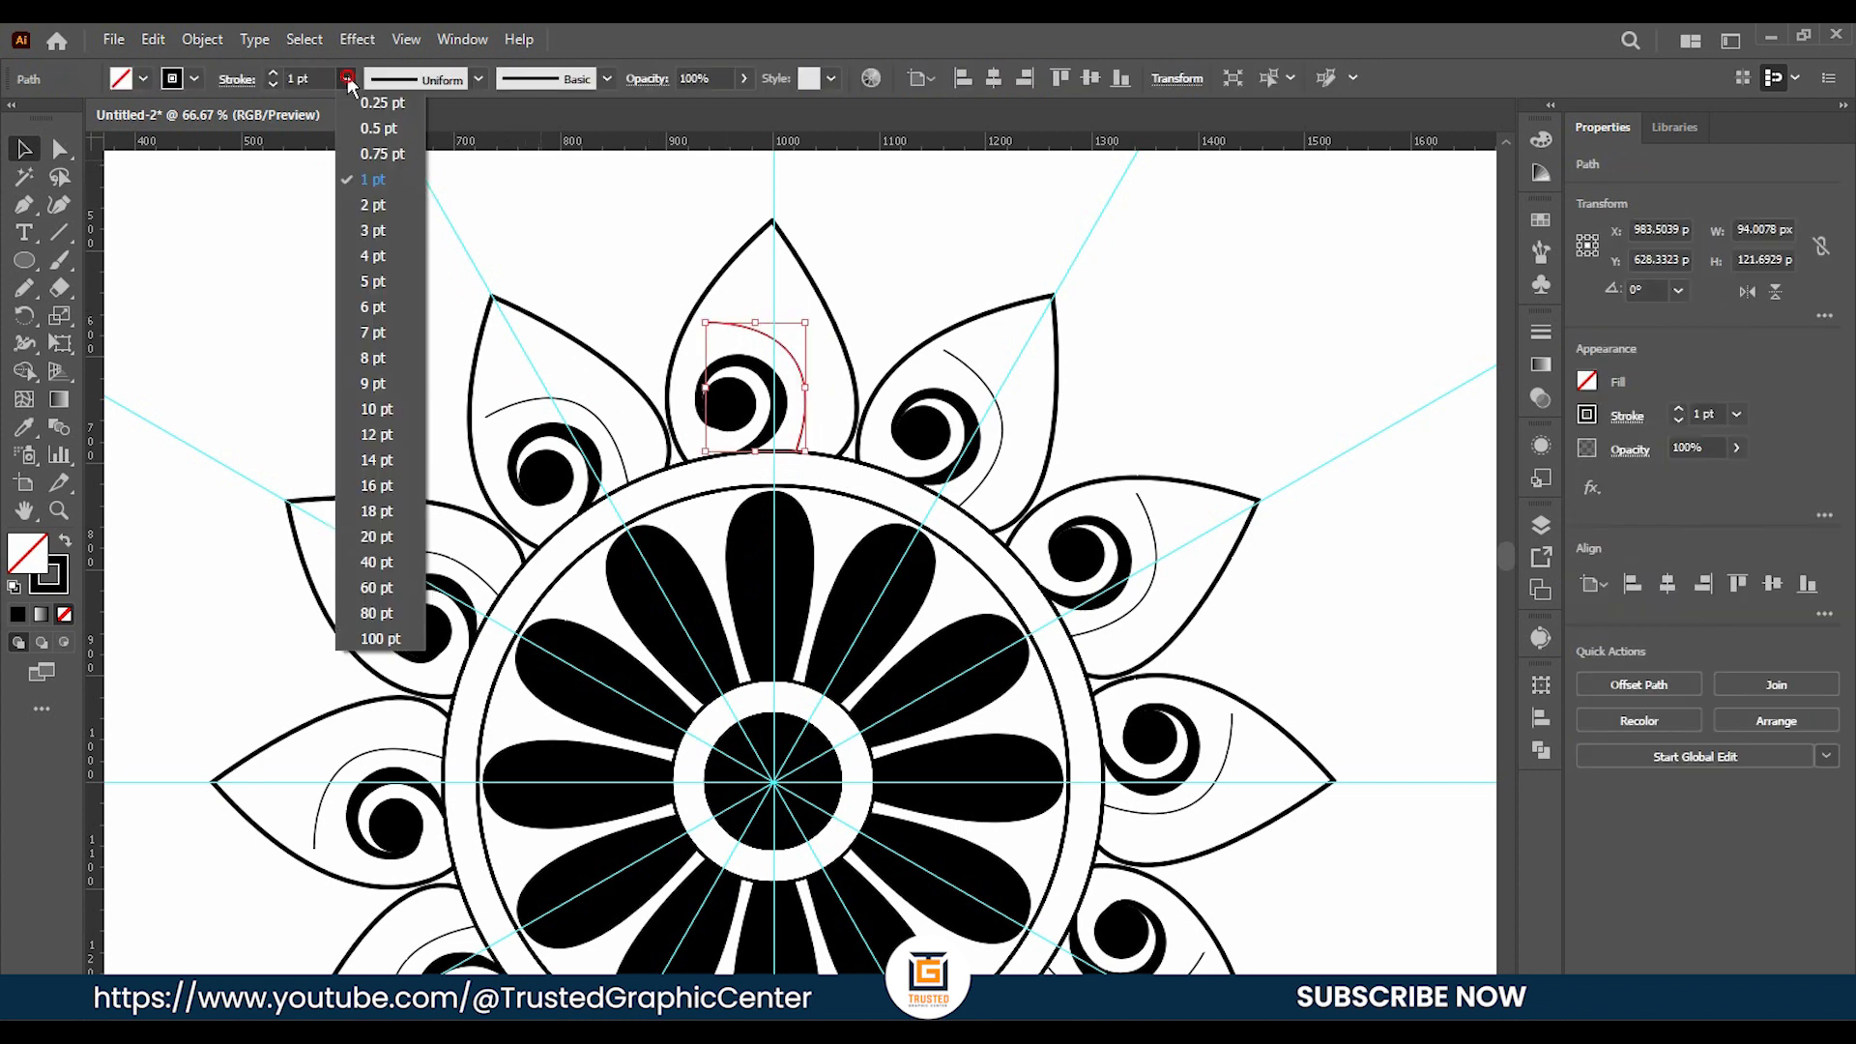
click(377, 435)
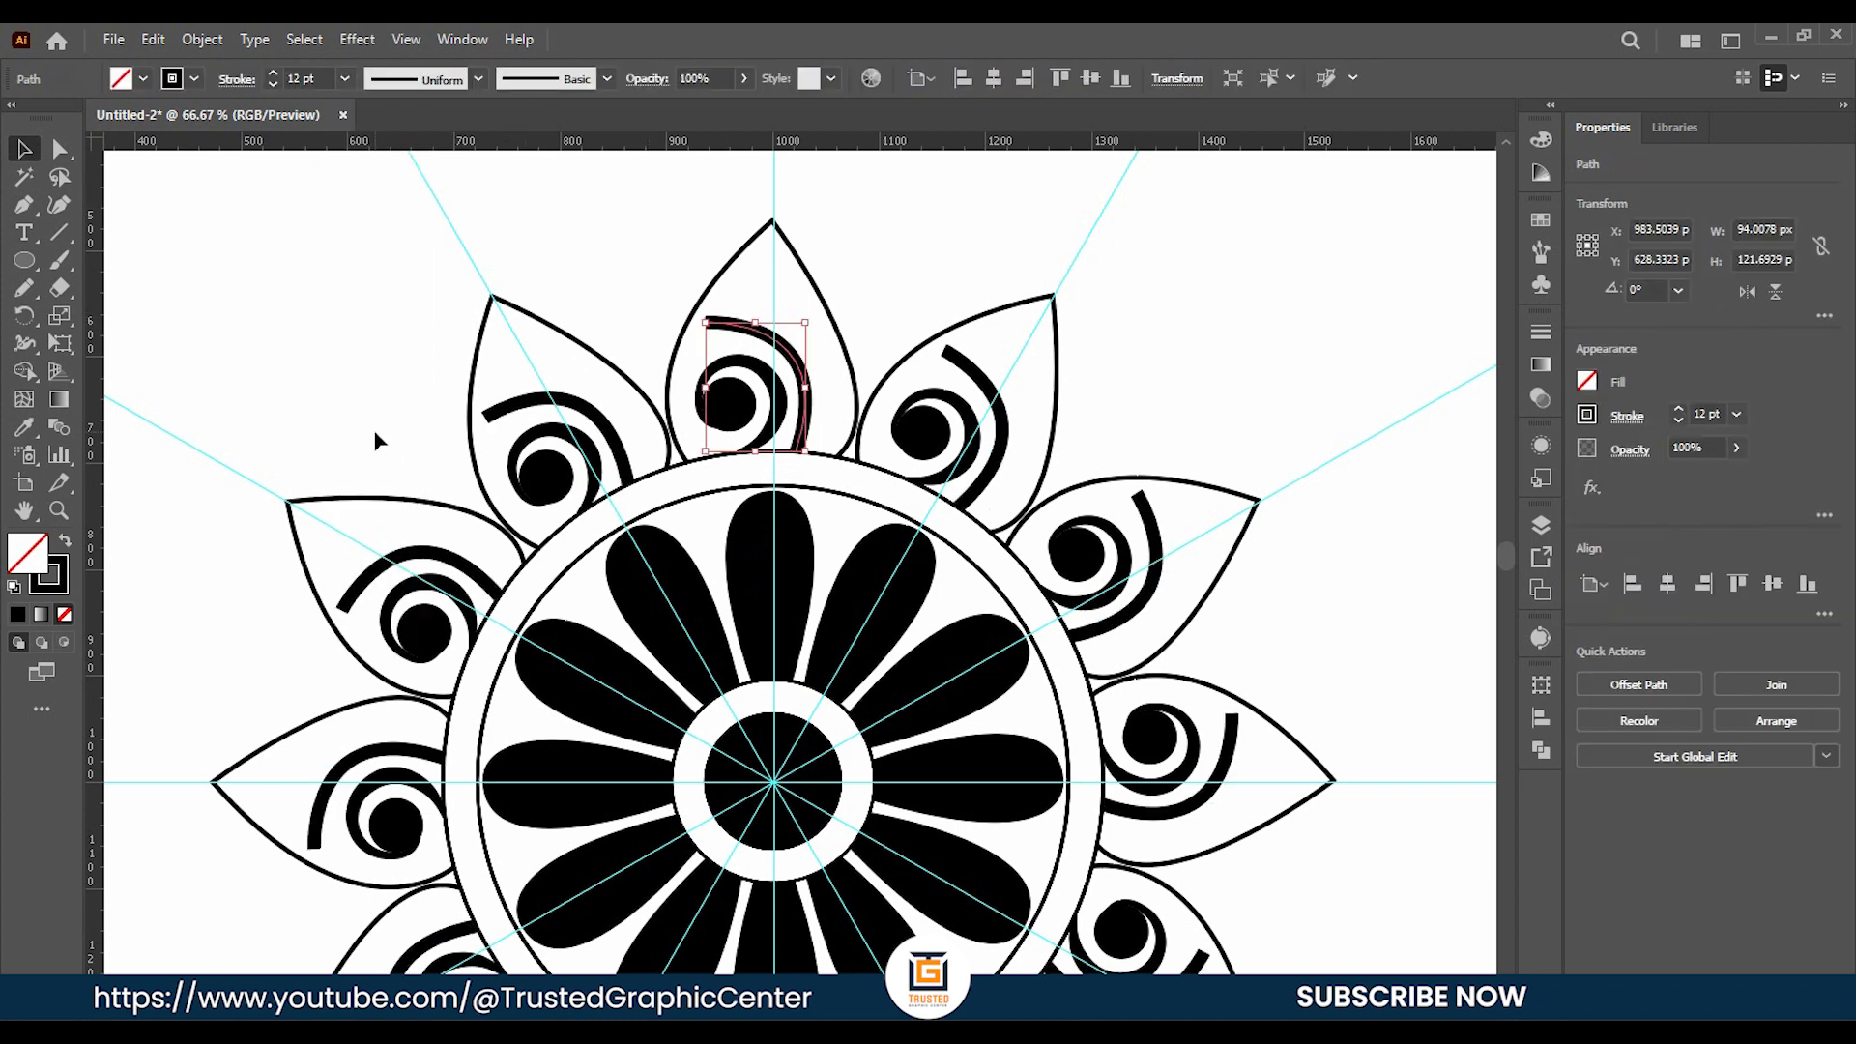
click(277, 74)
click(278, 75)
click(277, 75)
click(278, 74)
click(278, 75)
click(277, 74)
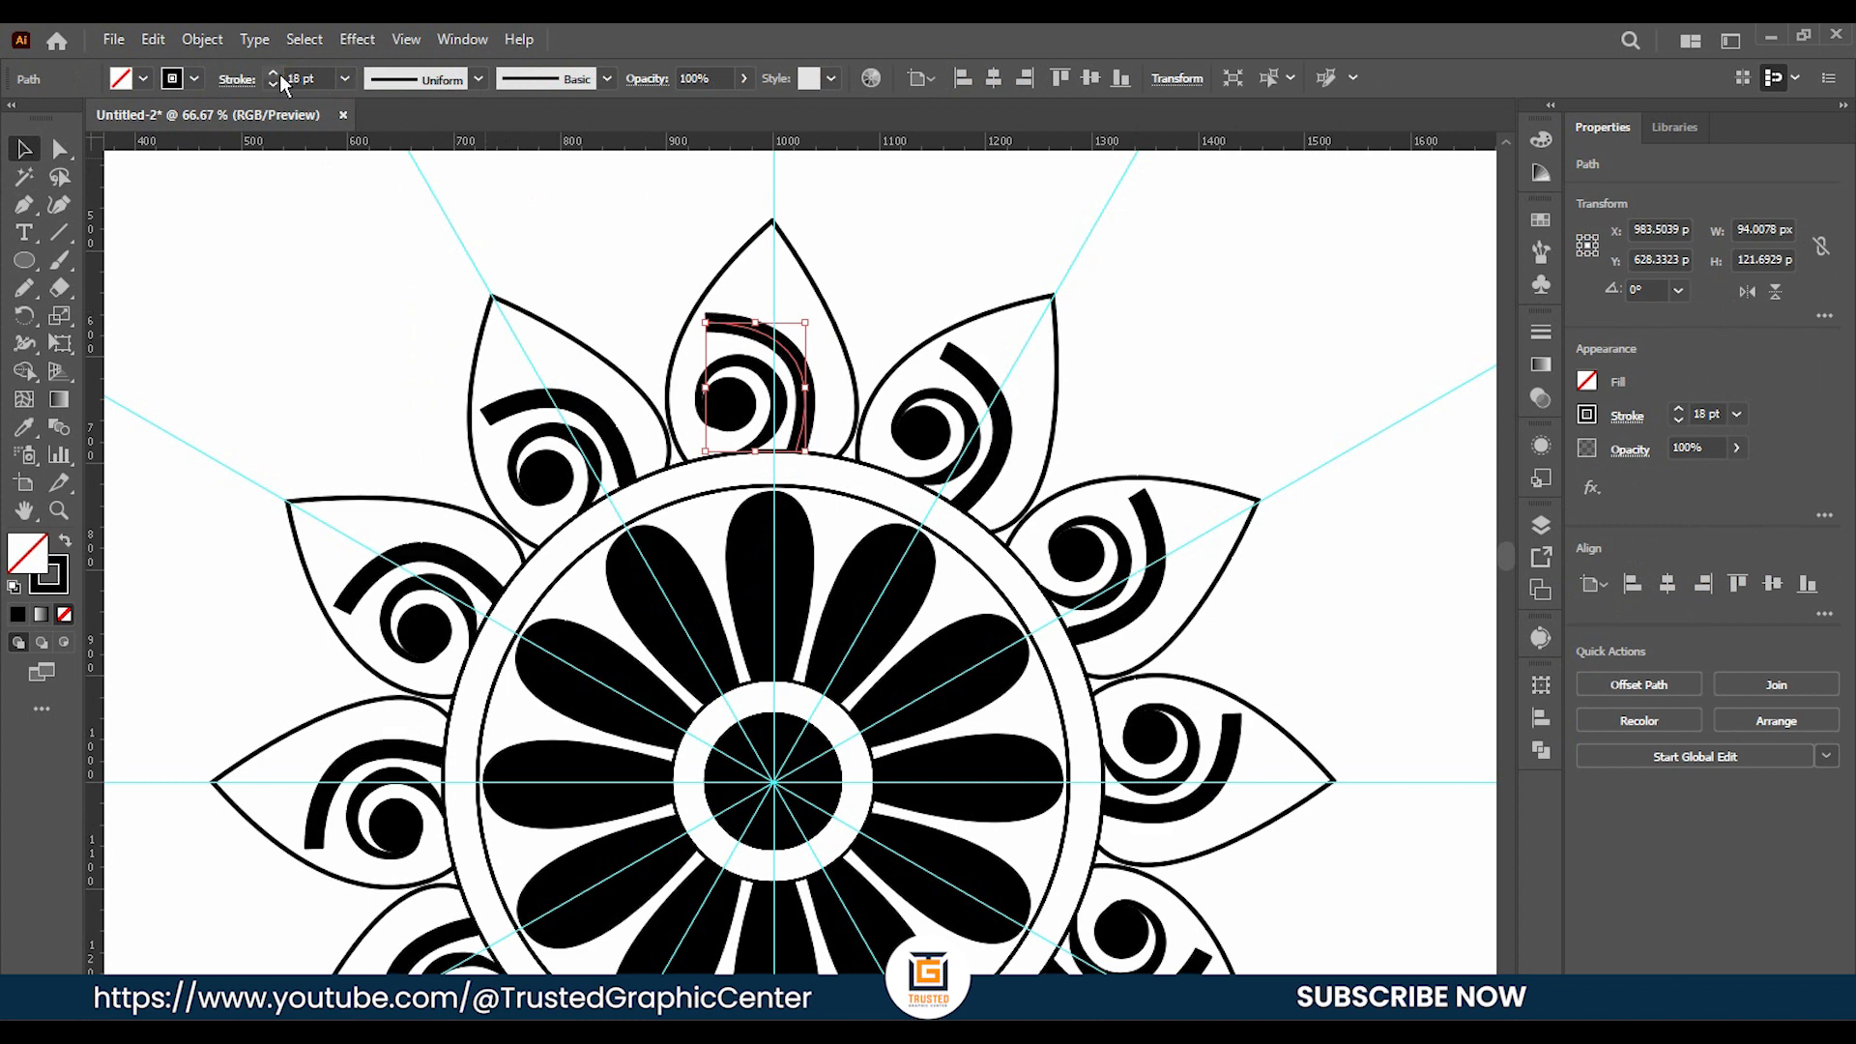
Apply the one-sided teardrop width profile to the 18 pt arc and flip the profile along the path.
click(477, 80)
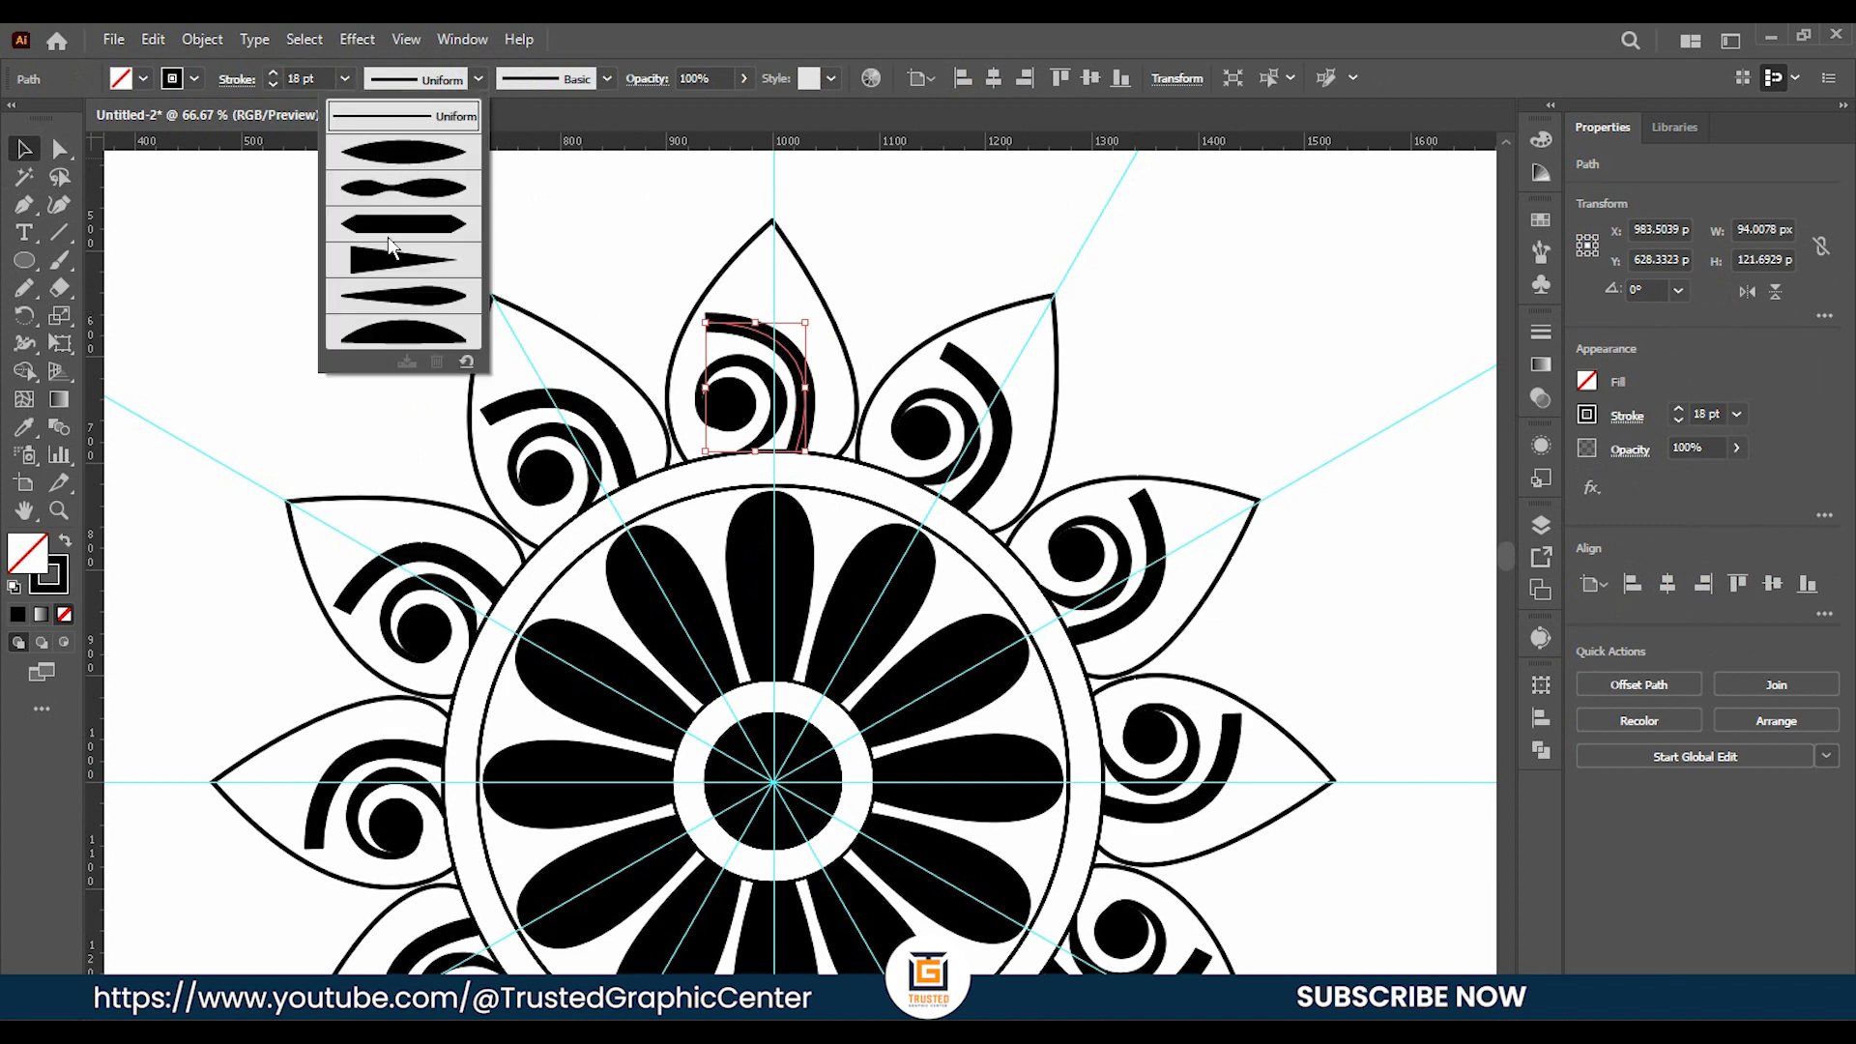
click(415, 308)
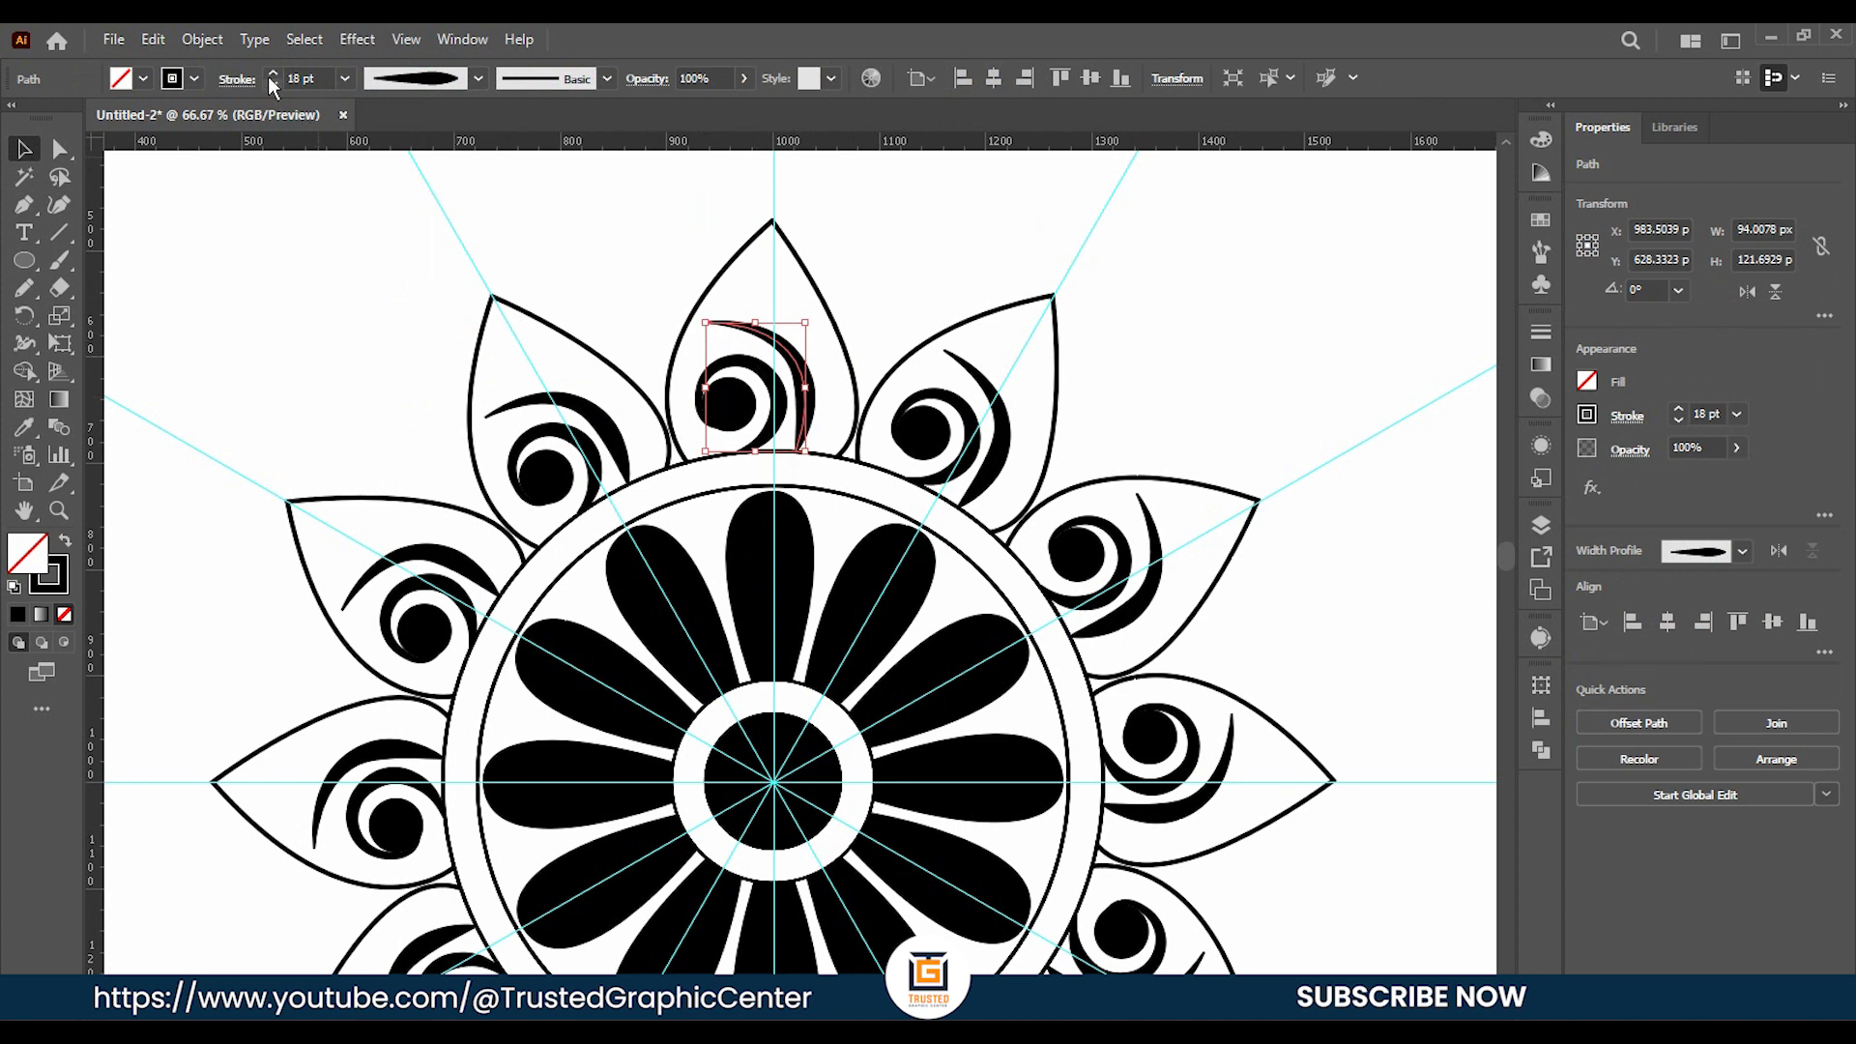
click(222, 83)
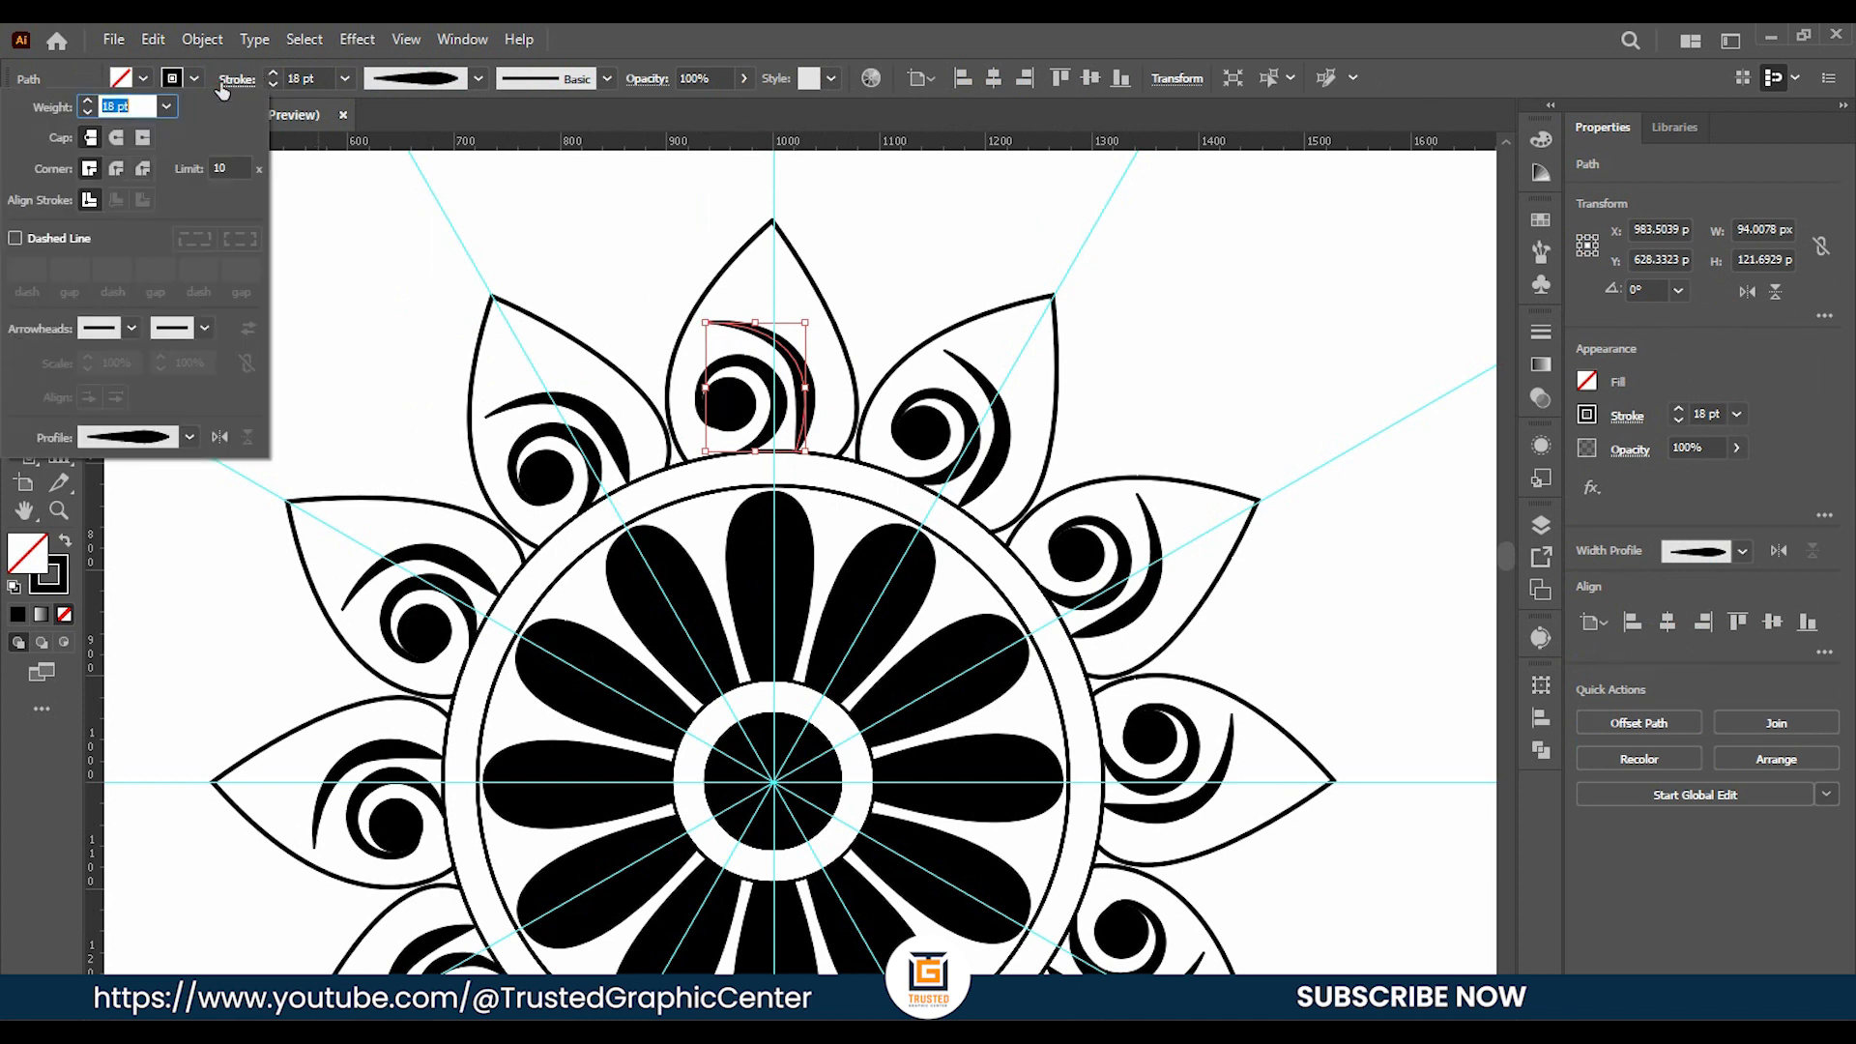
click(222, 442)
click(912, 270)
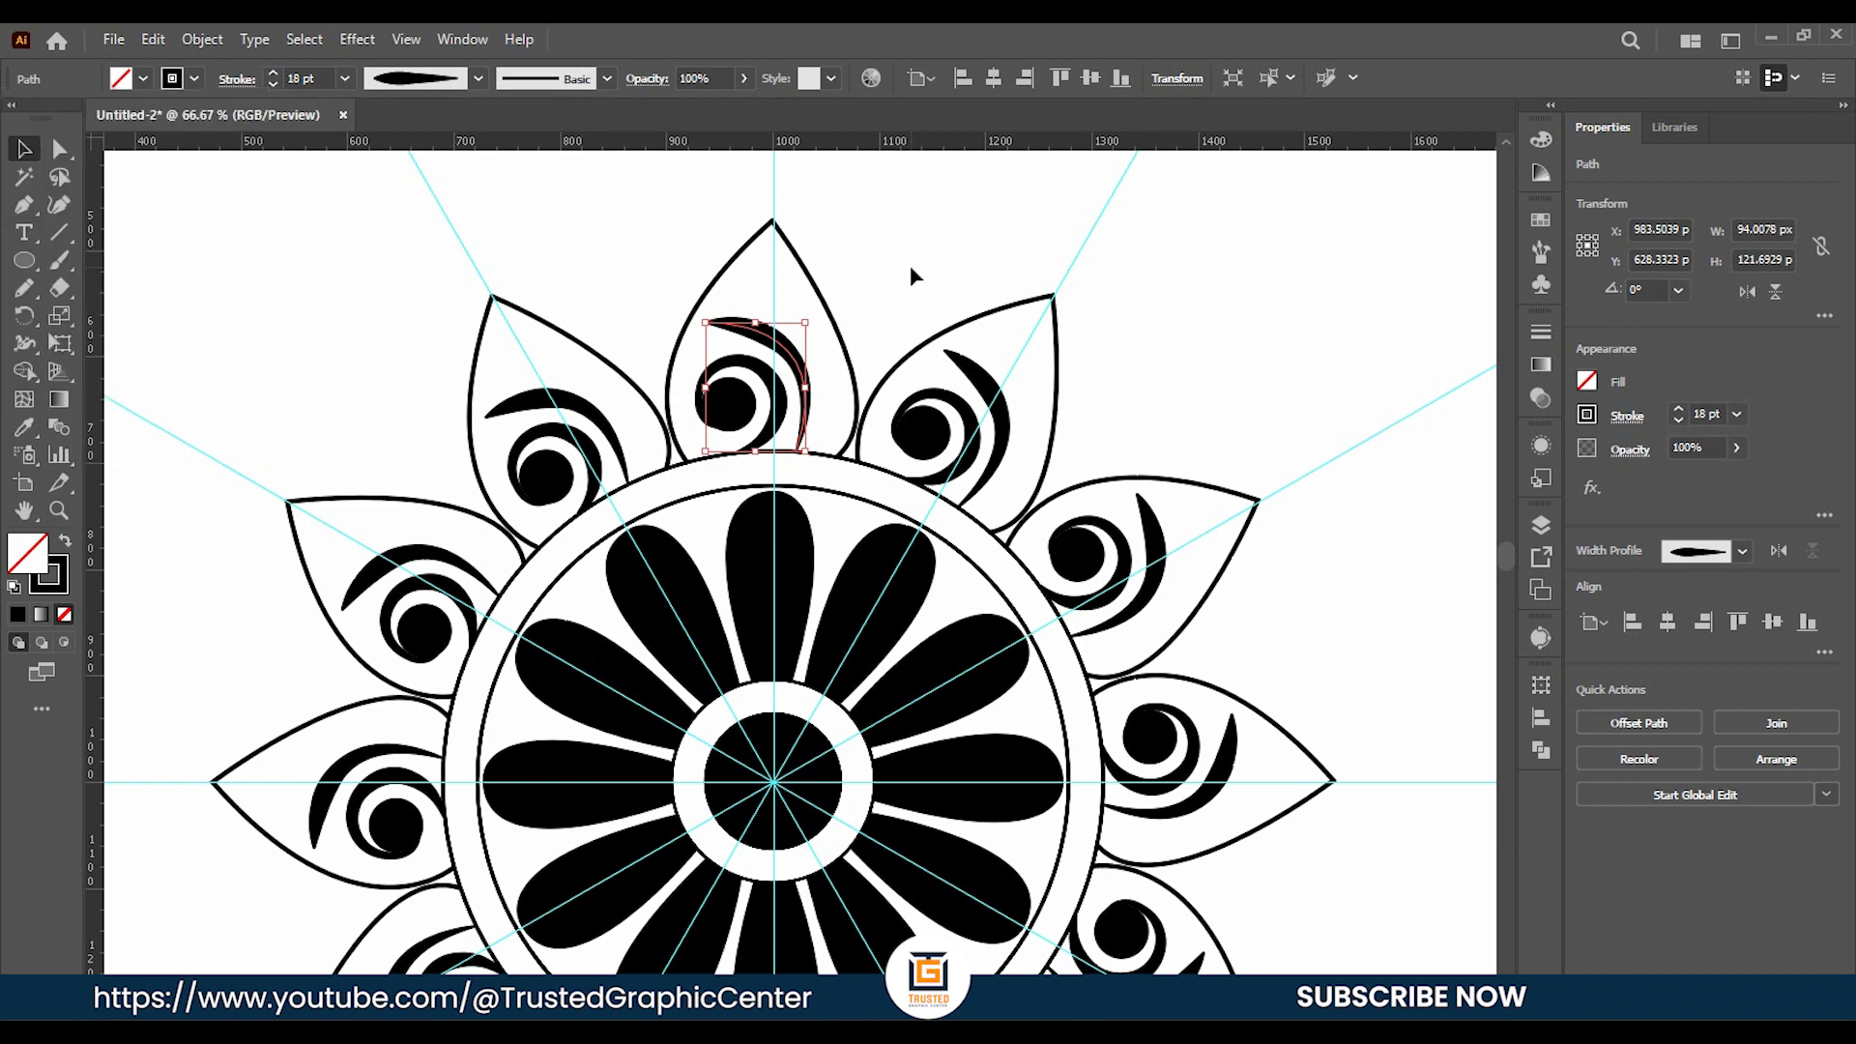
click(911, 277)
Draw a second Pen tool arc about 62 by 186 px, from near the top petal's tip down its right side to the ring.
click(24, 204)
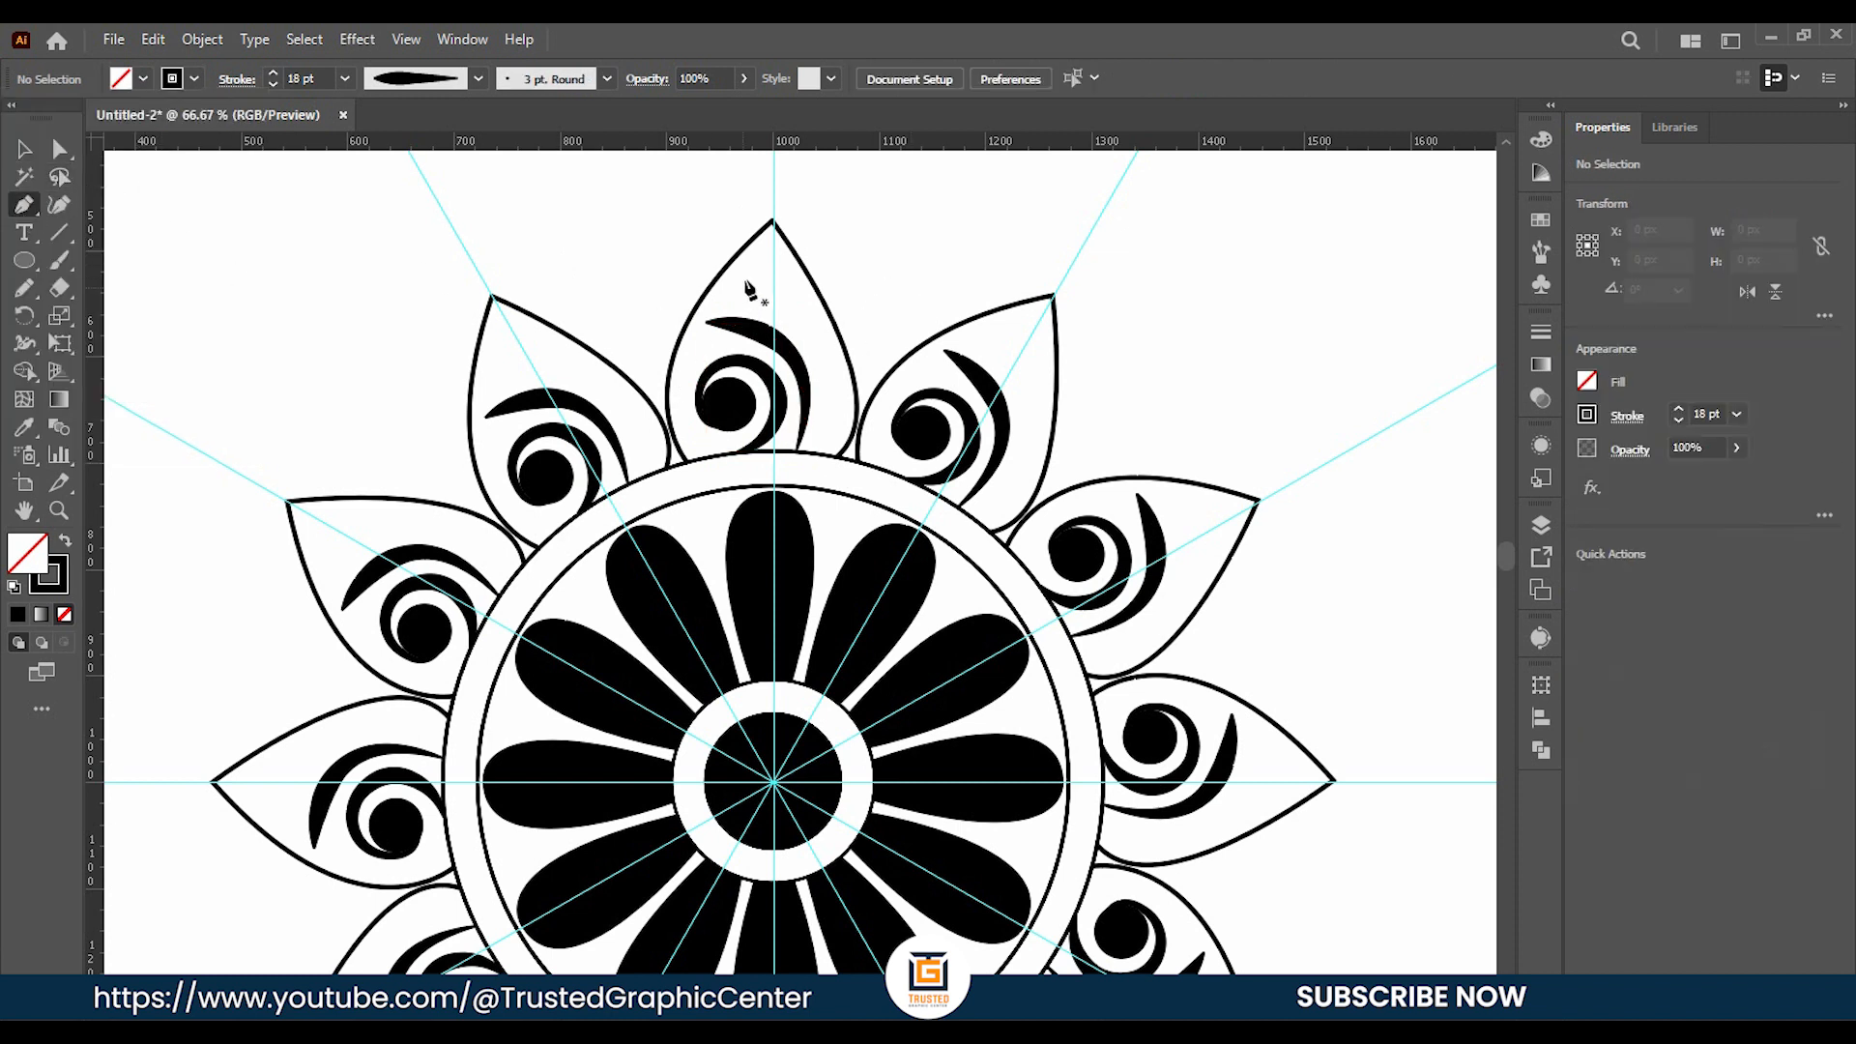
click(763, 343)
click(763, 257)
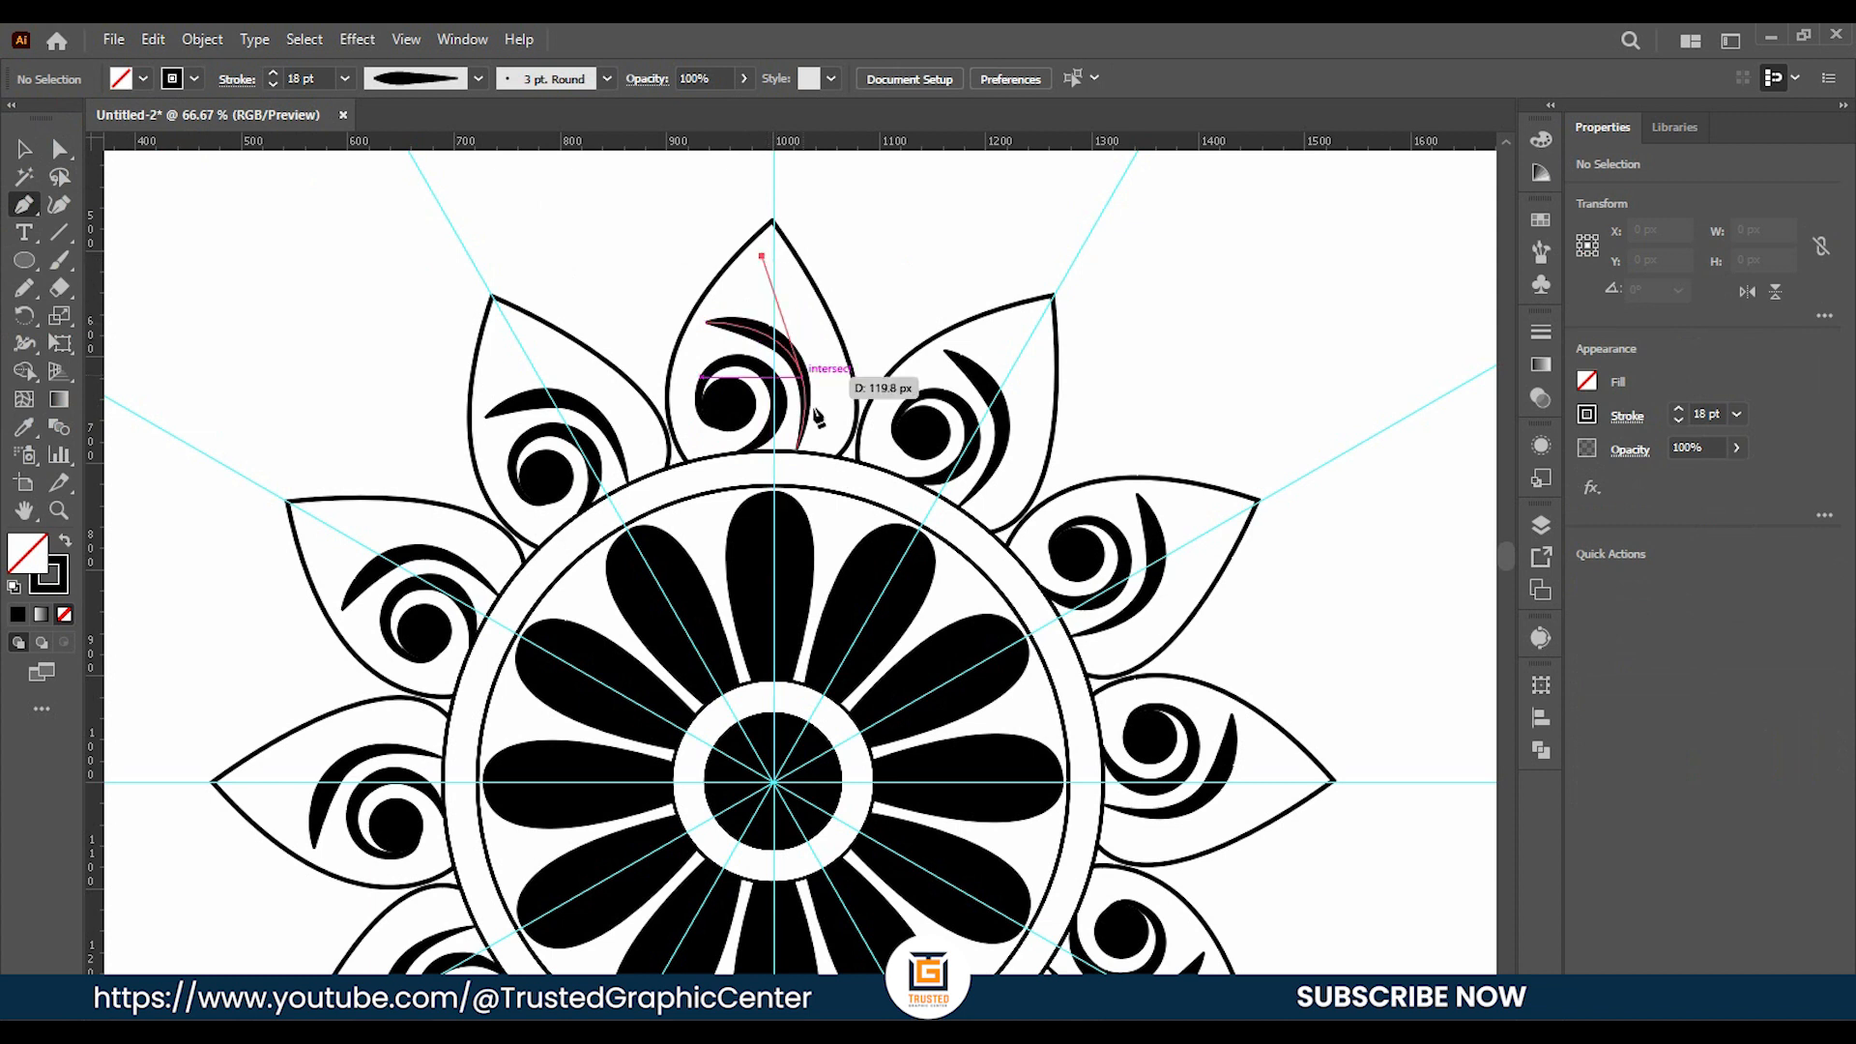
drag(821, 456, 789, 565)
click(24, 151)
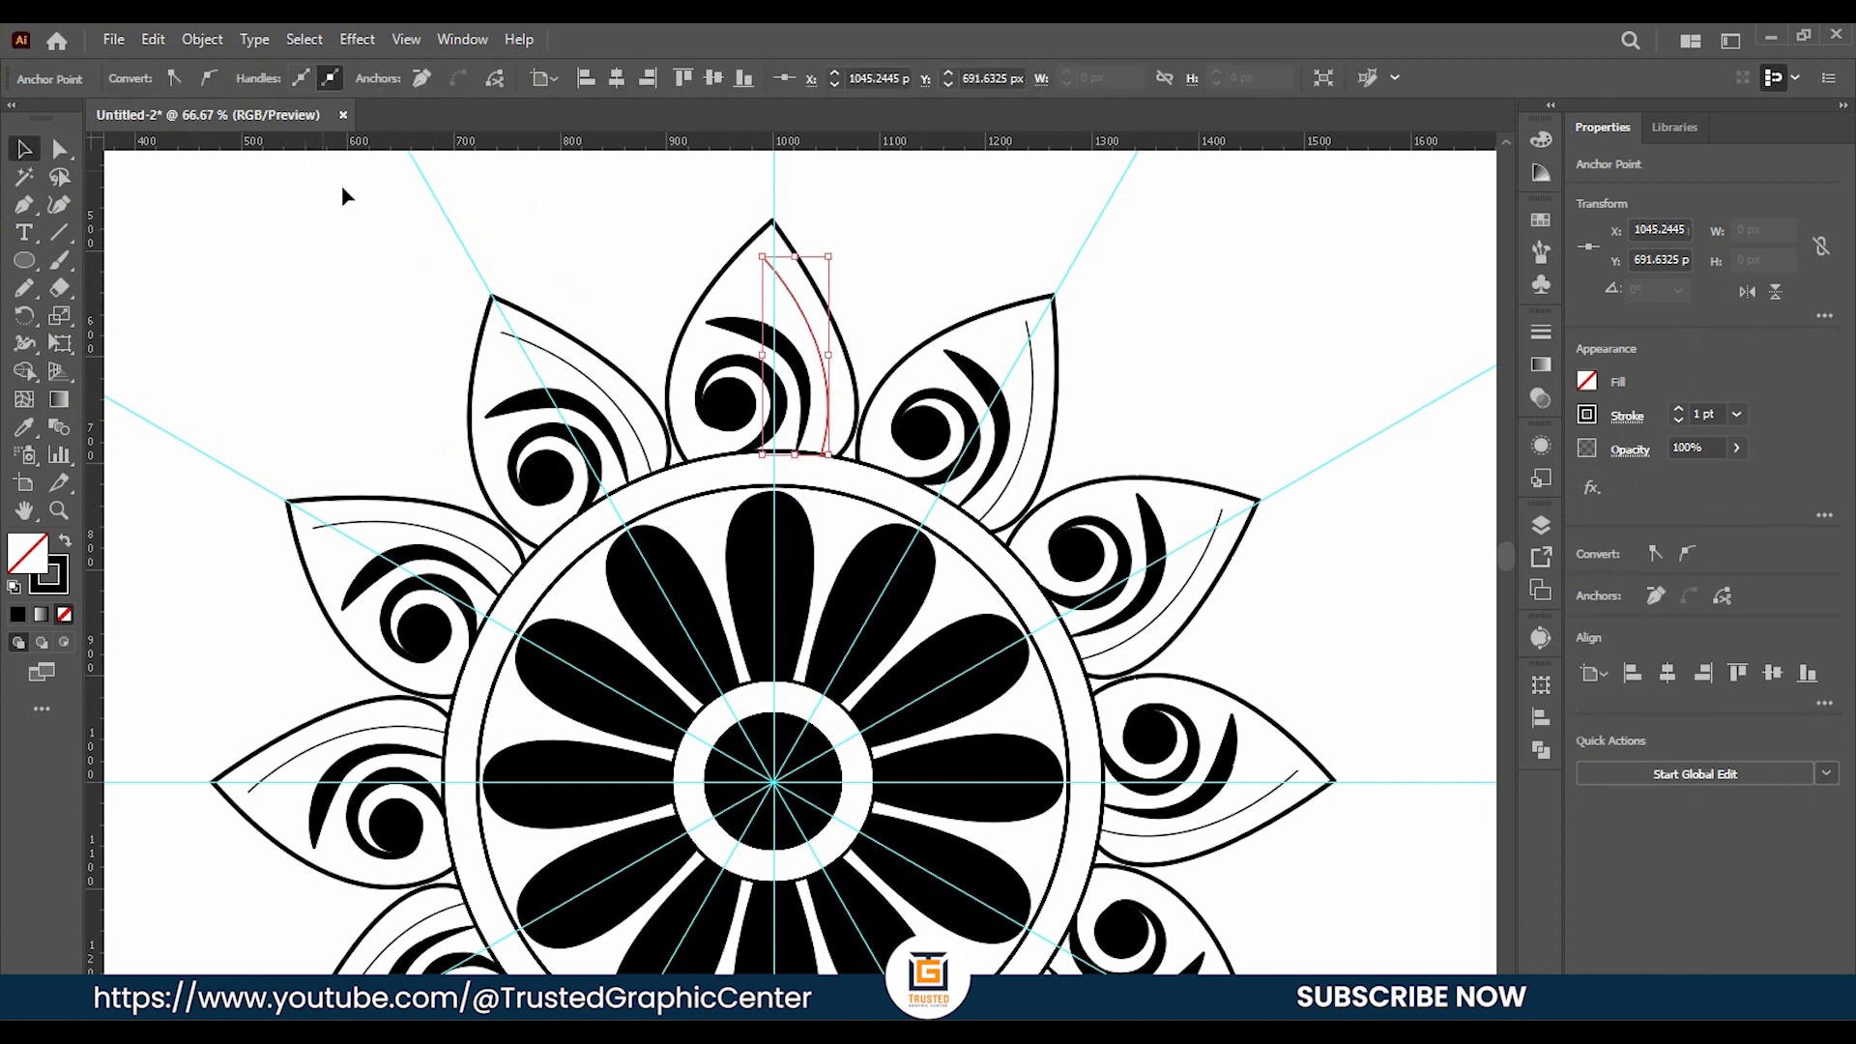
click(543, 204)
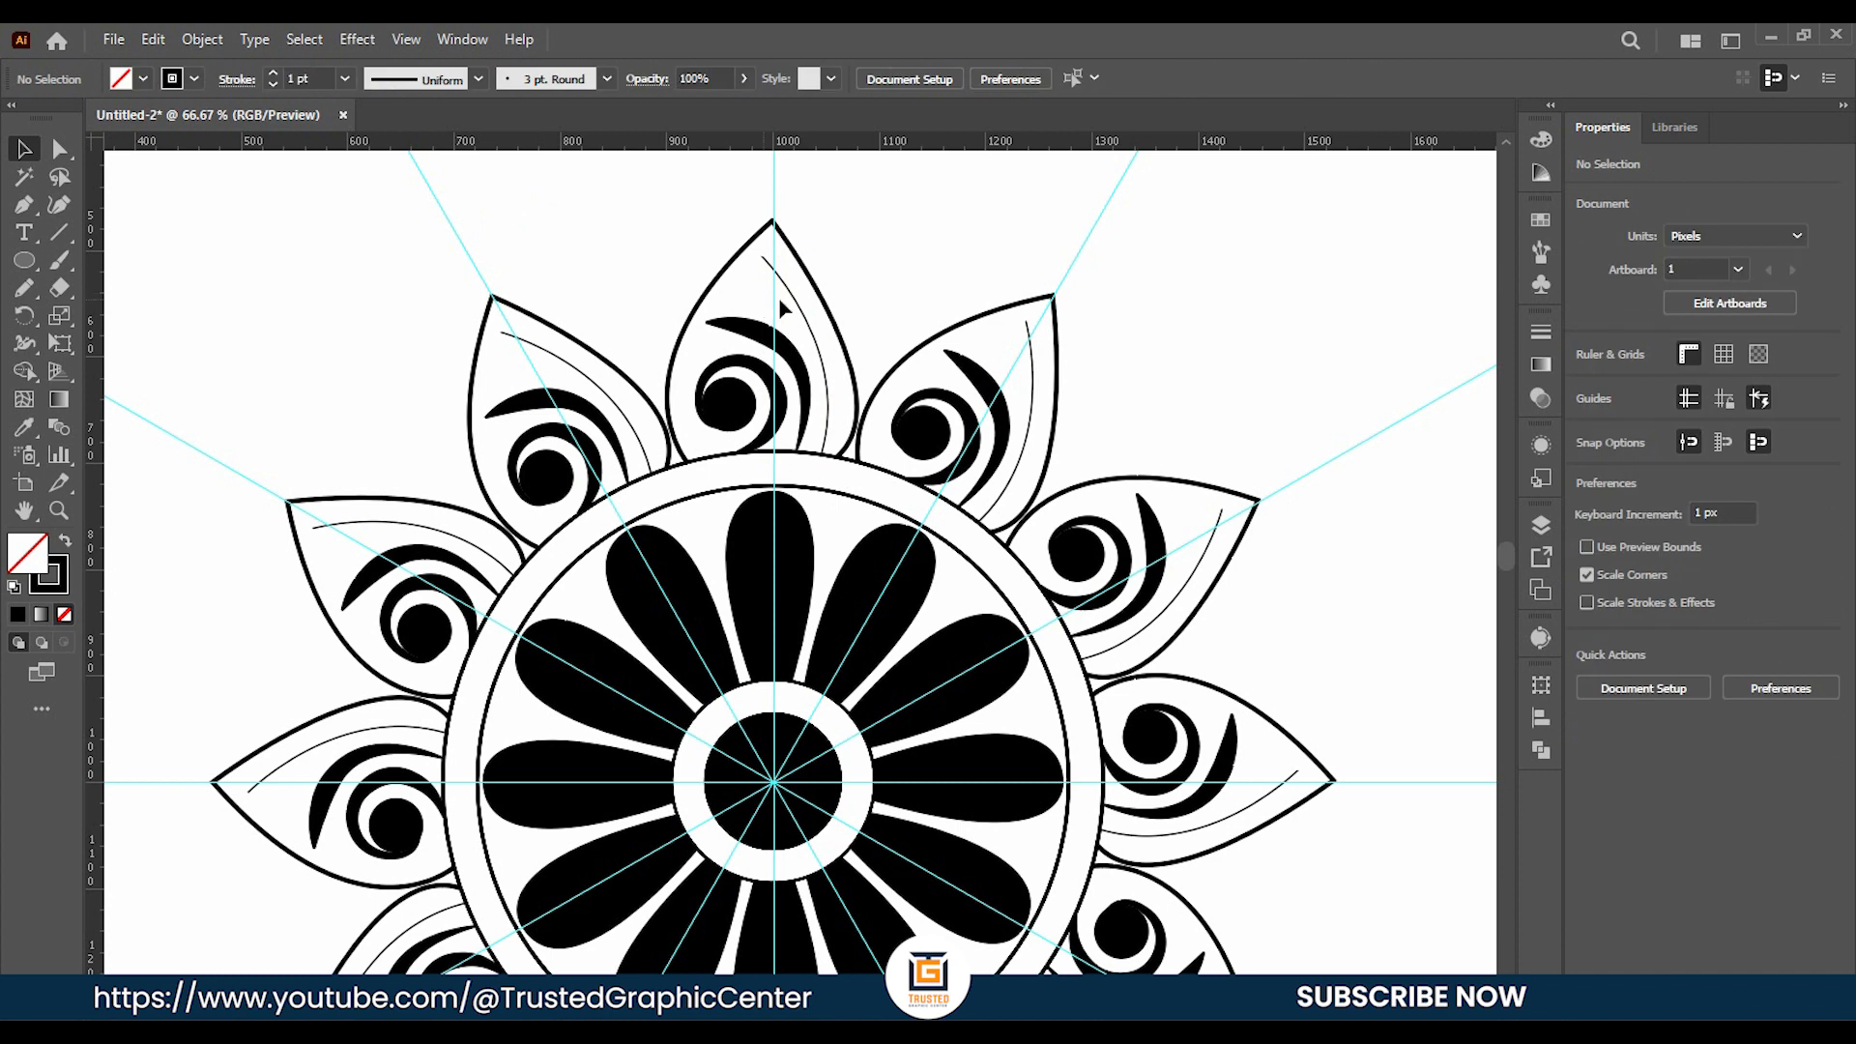
Set the stroke of the second, longer arc in the top petal to 12 pt.
click(783, 295)
double_click(275, 73)
double_click(274, 72)
double_click(275, 73)
double_click(274, 73)
click(275, 72)
click(274, 85)
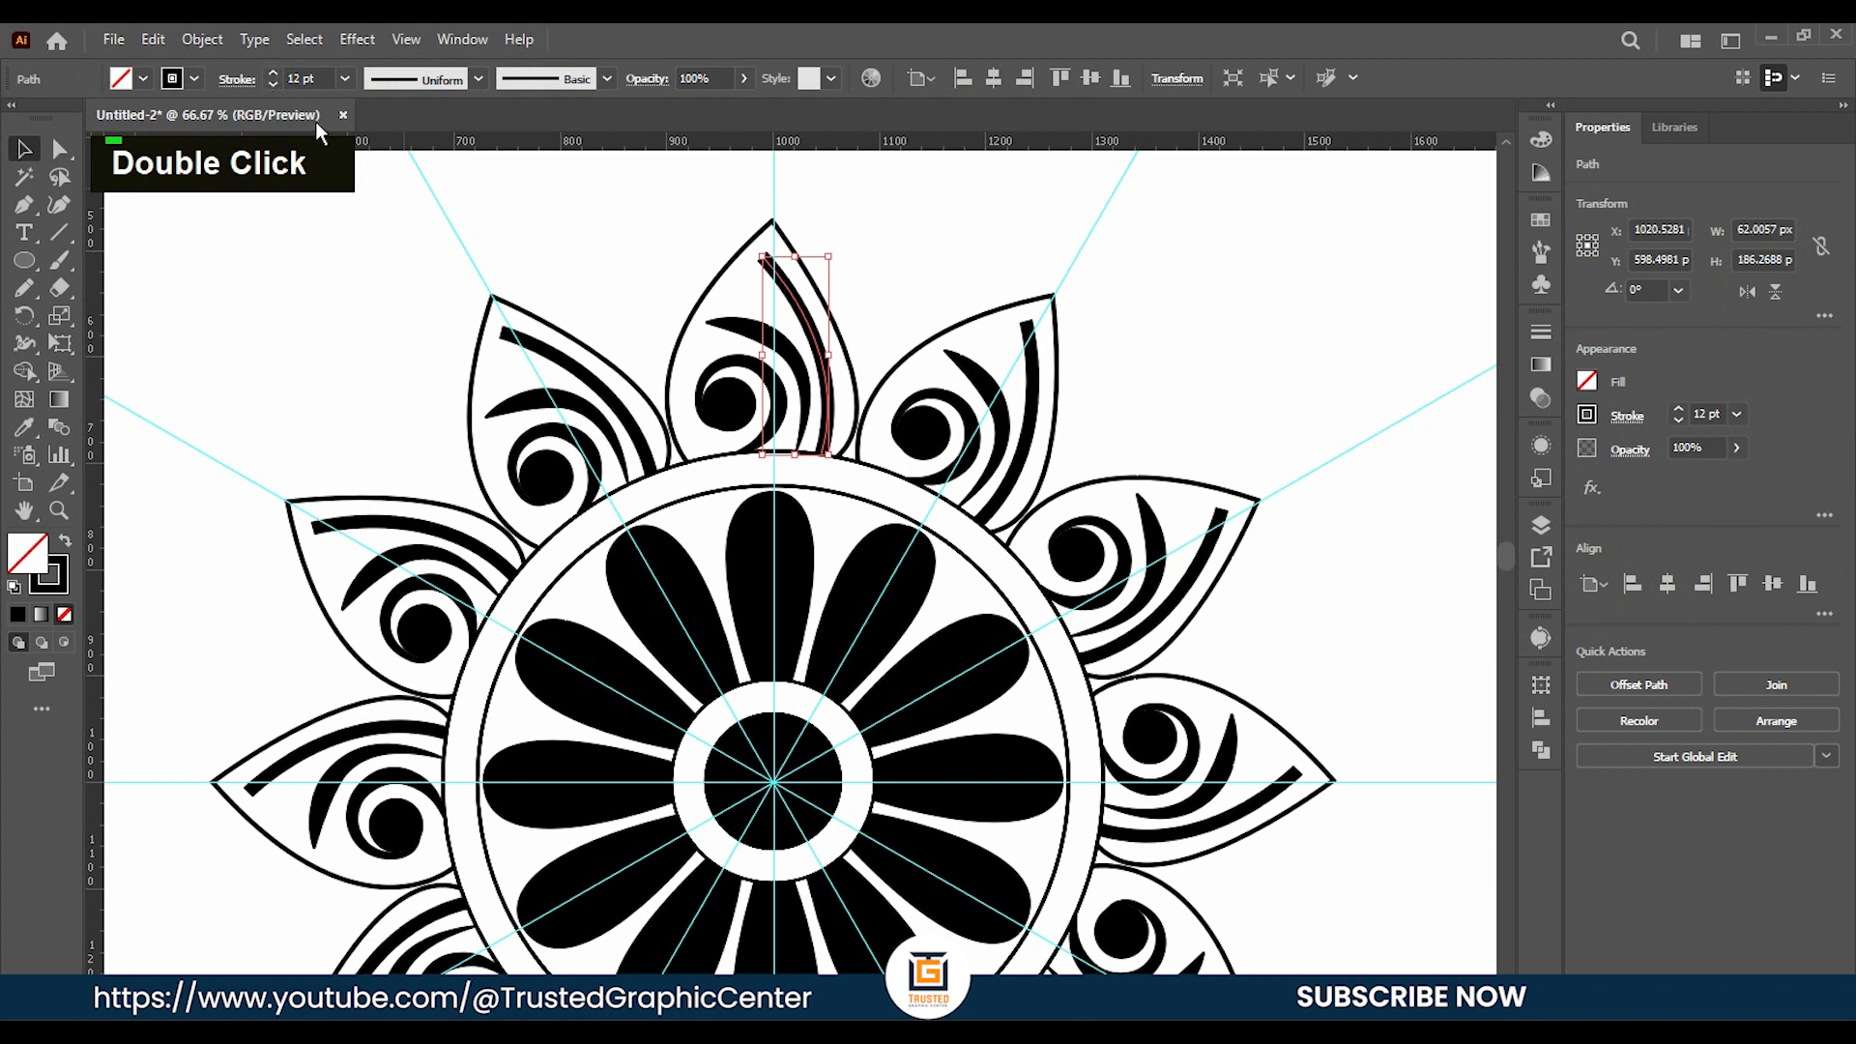
Give the 12 pt arc the one-sided teardrop width profile and flip it along the path.
click(480, 80)
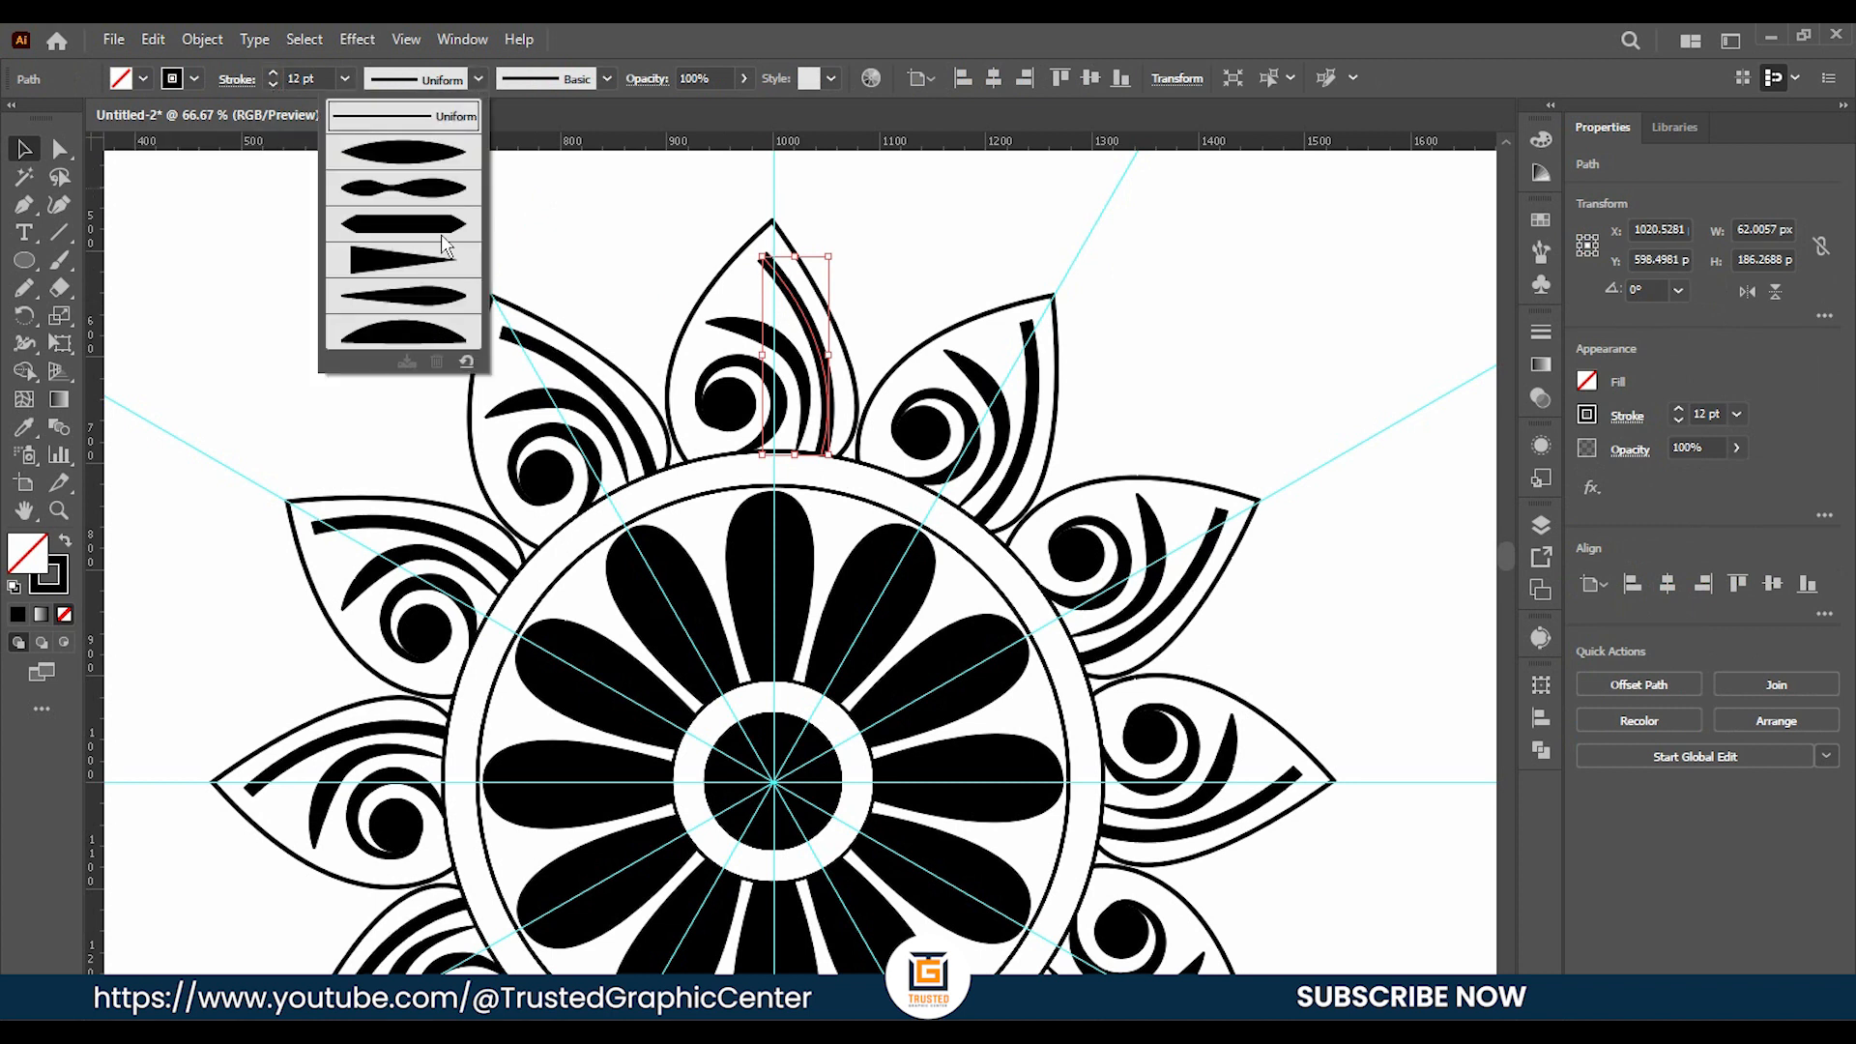
click(395, 288)
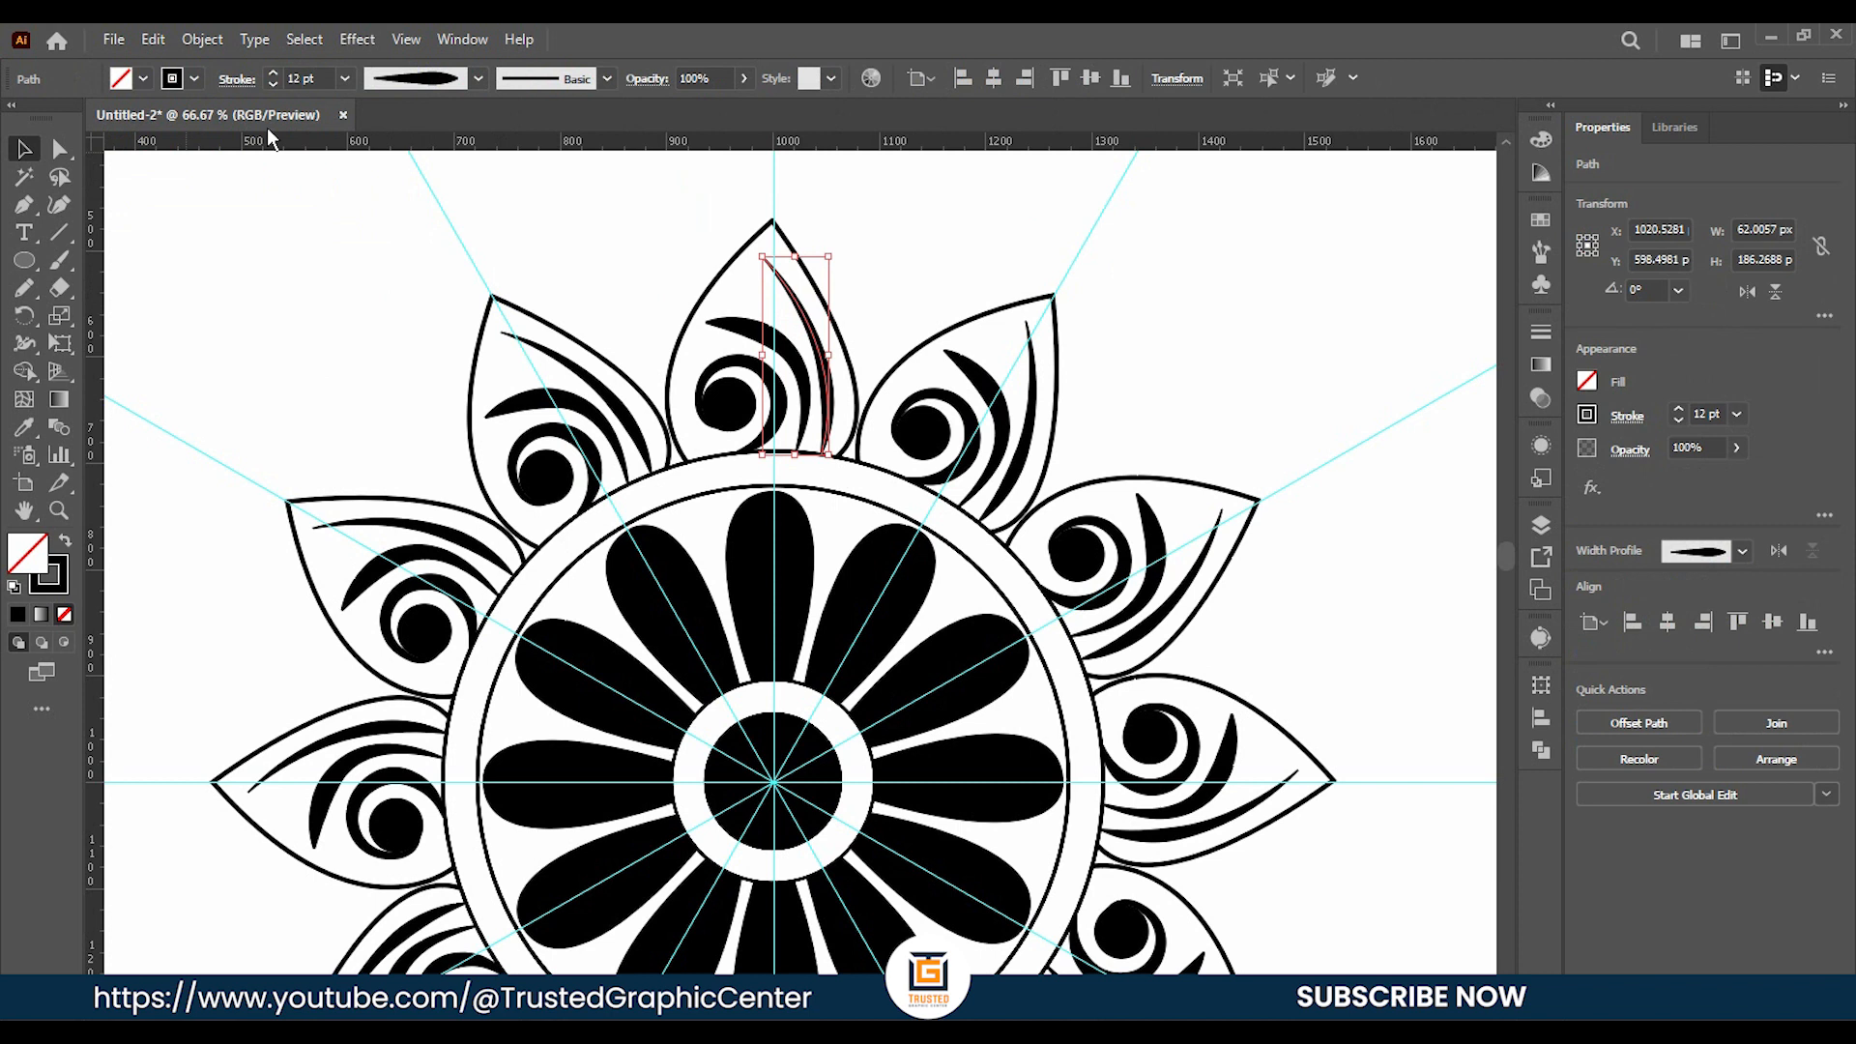
click(238, 78)
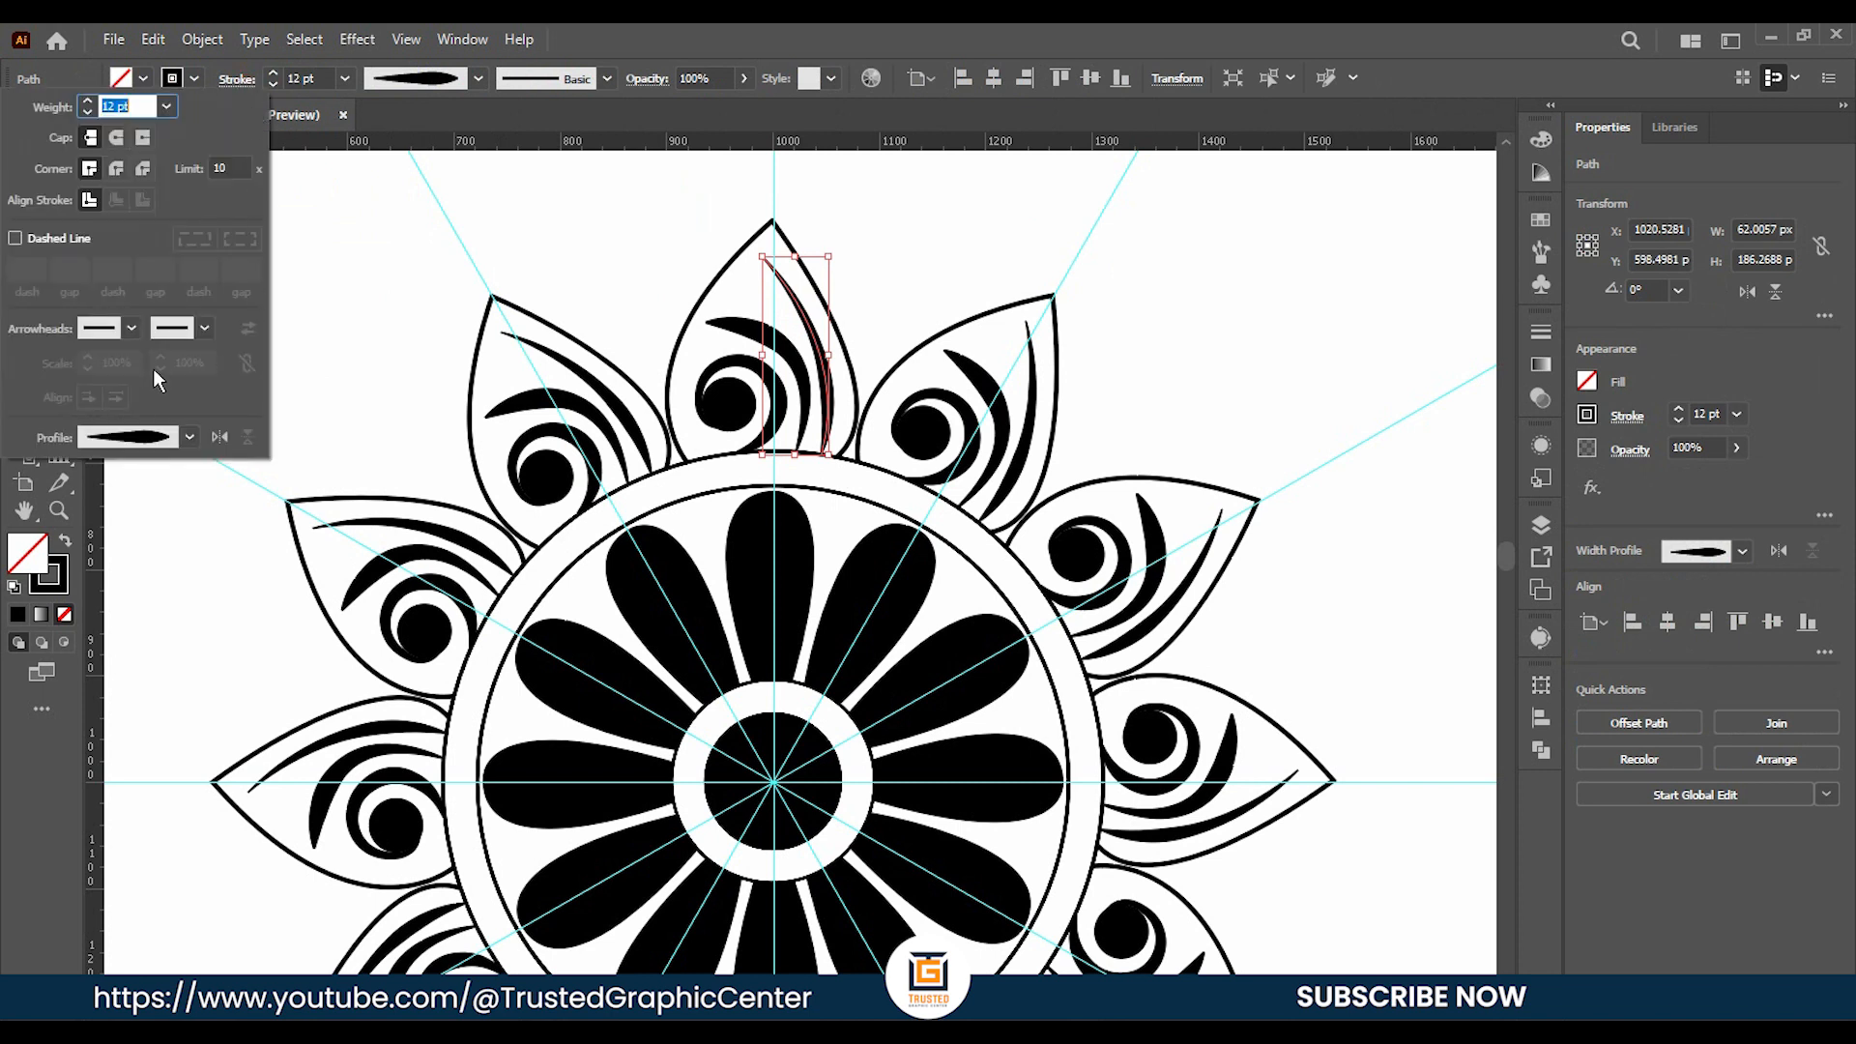
click(221, 437)
double_click(650, 200)
key(alt)
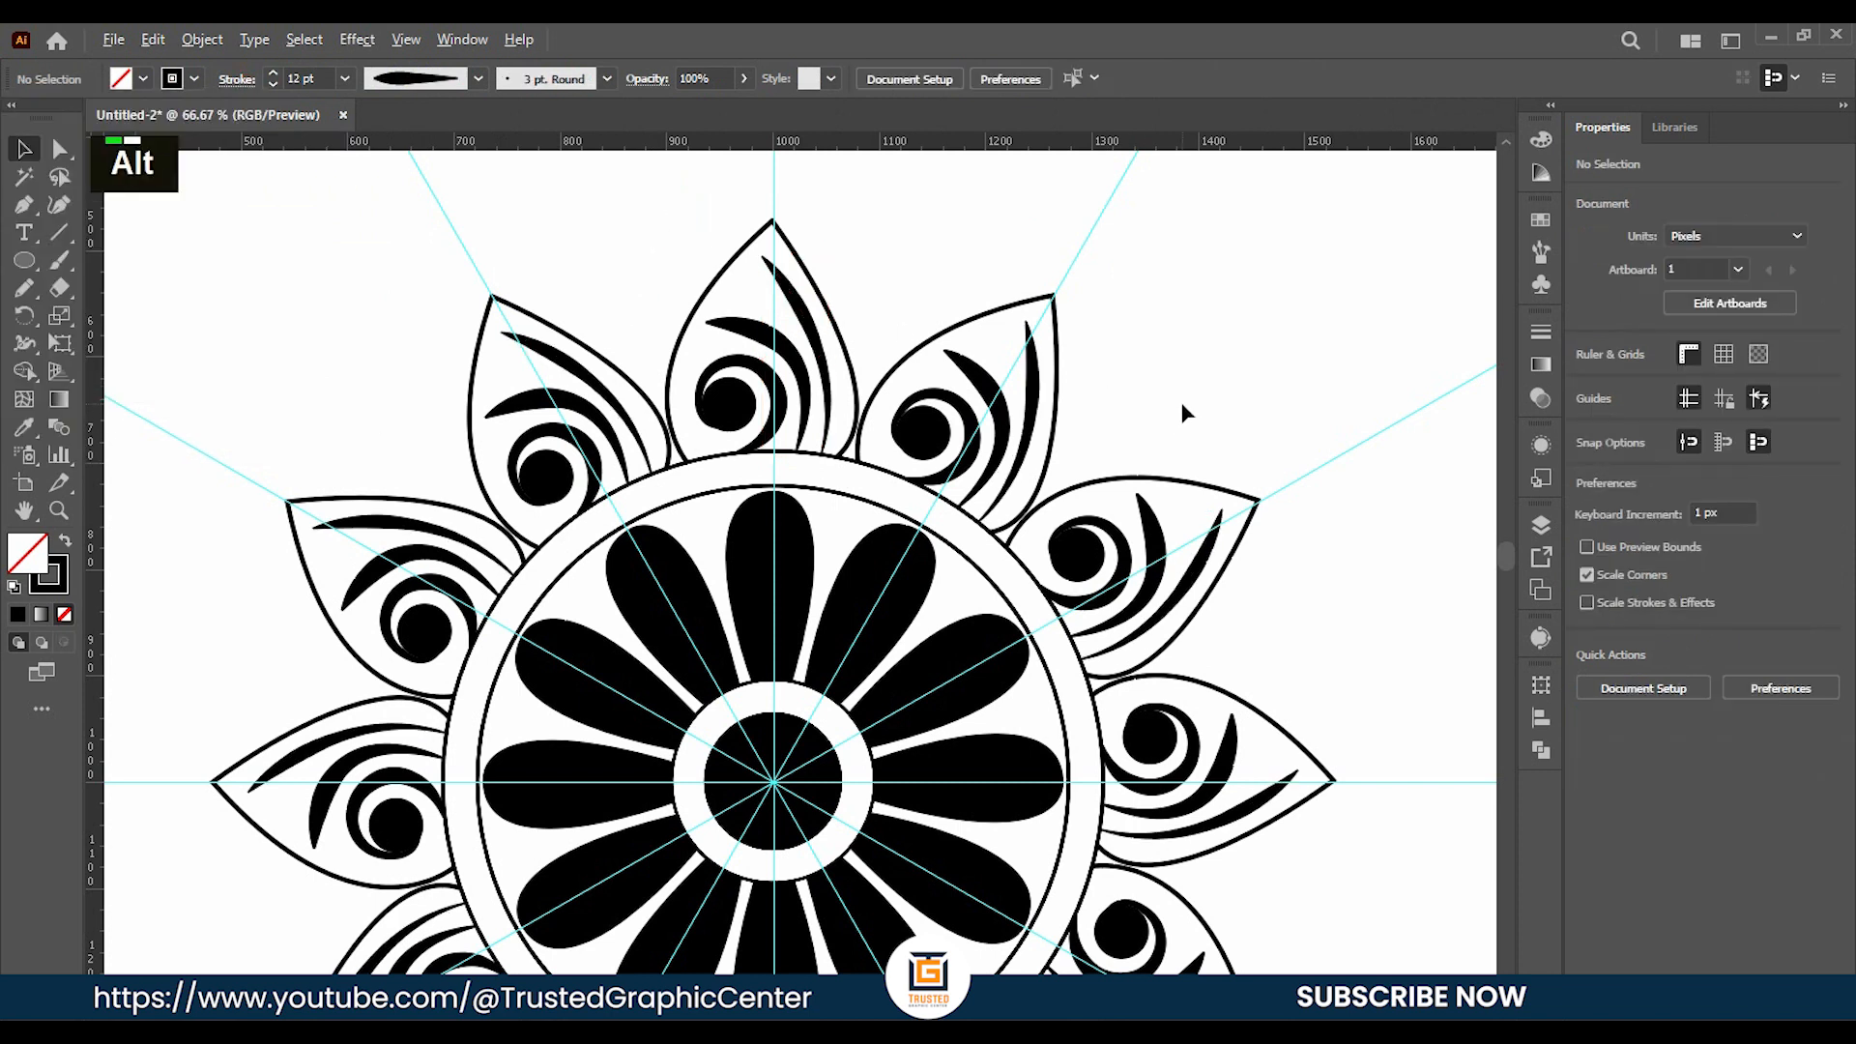
scroll(1185, 412, down, 2)
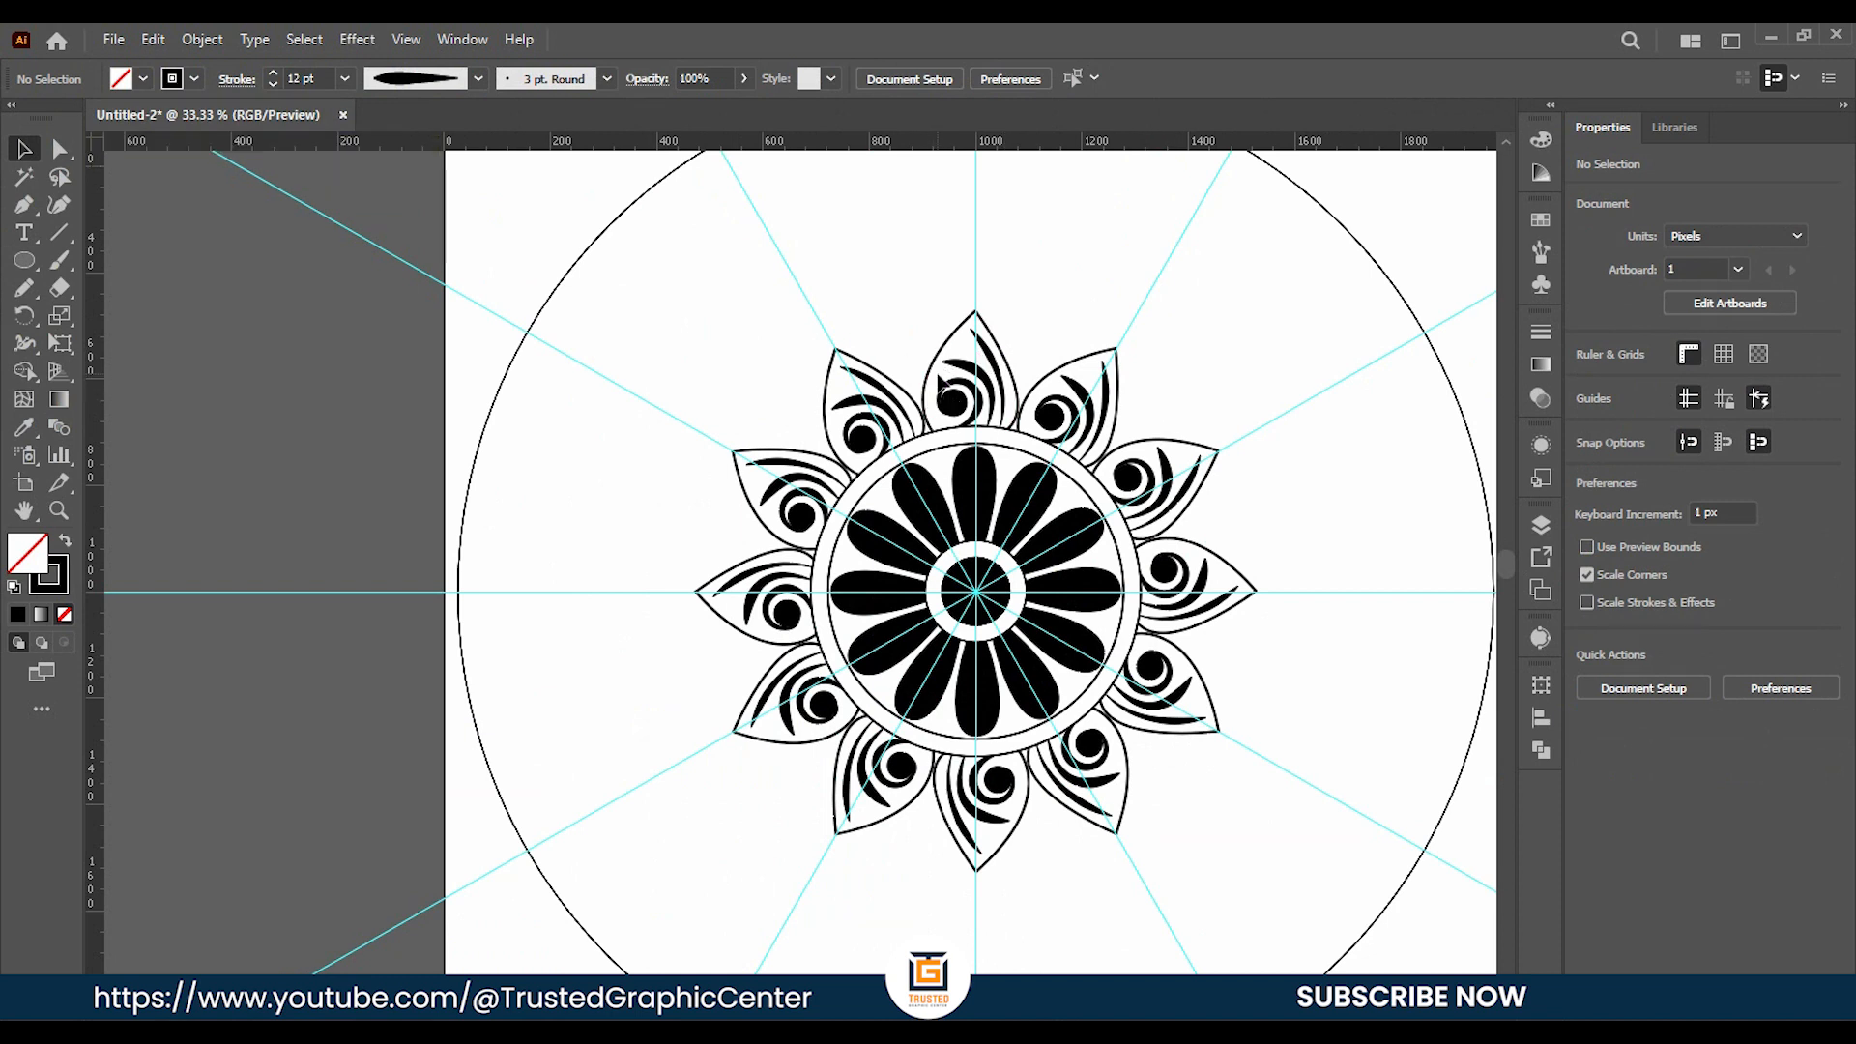
Draw a 30 px circle in the gap left of the top petal and turn its outline into a solid black fill.
scroll(943, 381, up, 3)
scroll(827, 366, right, 4)
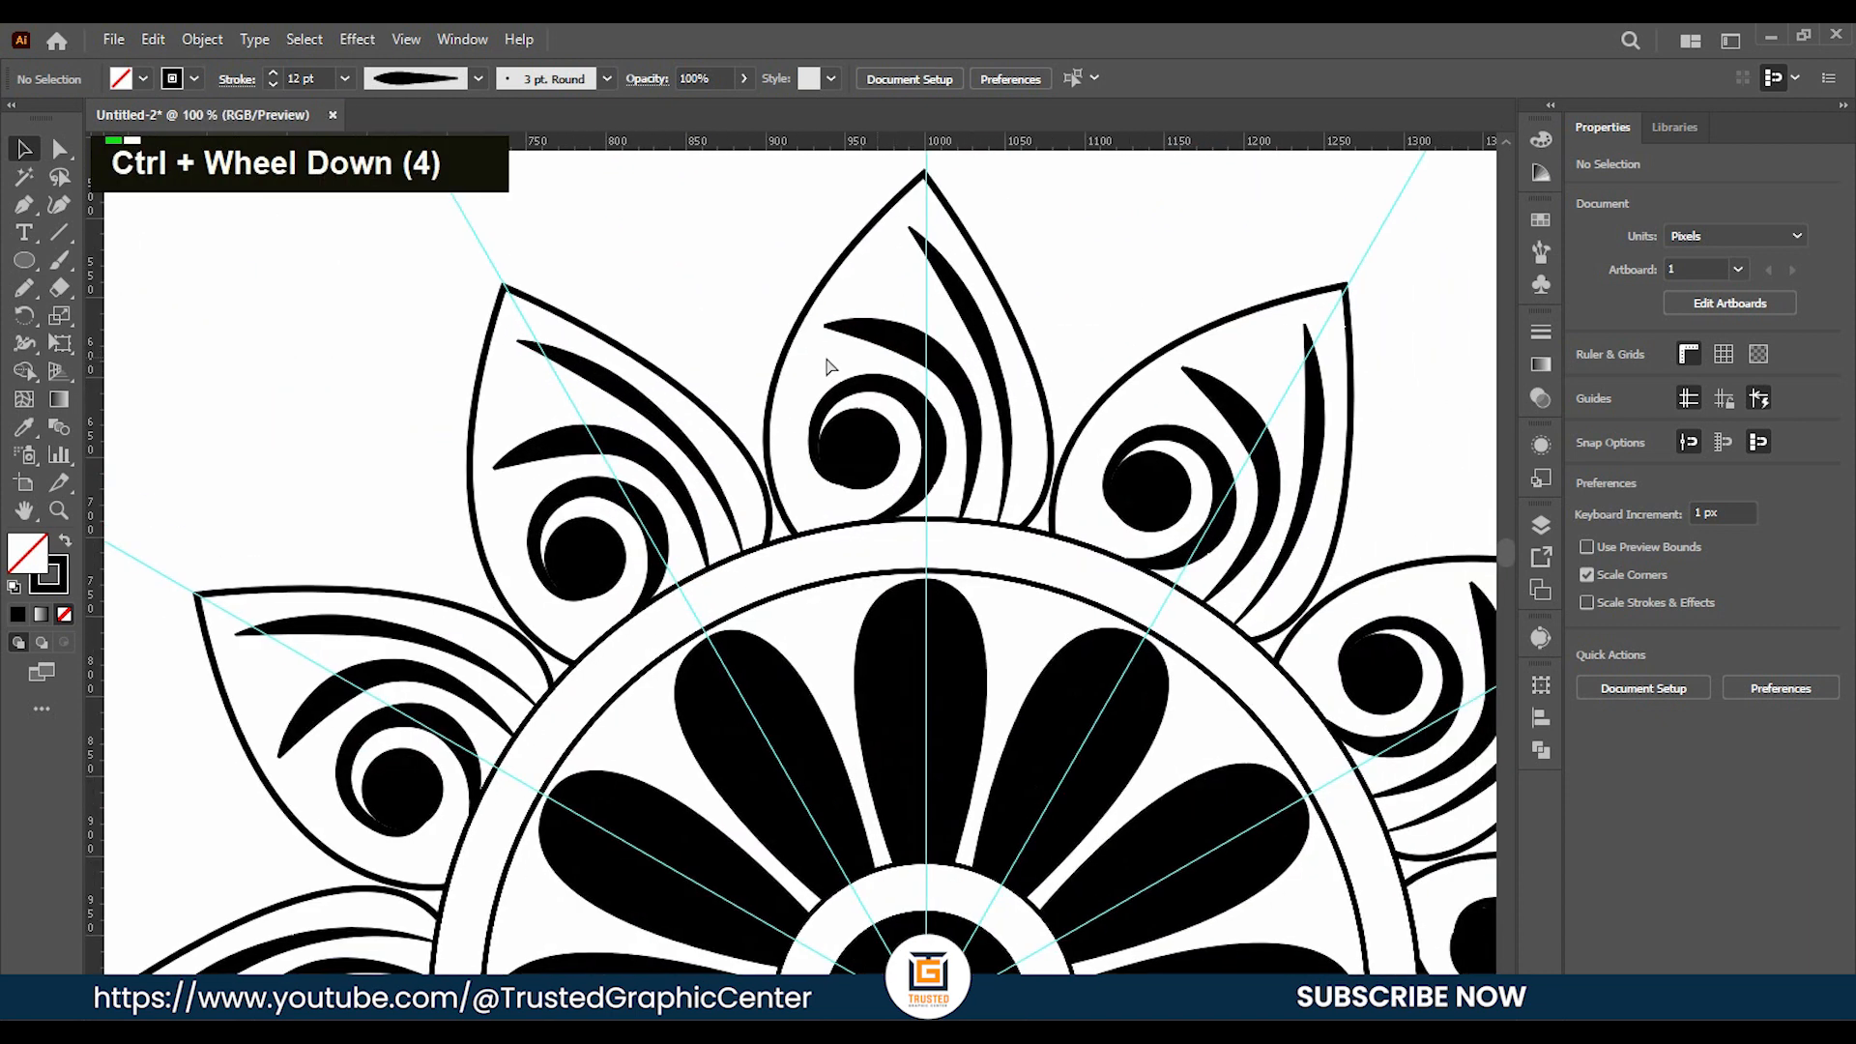
scroll(826, 365, up, 1)
click(24, 260)
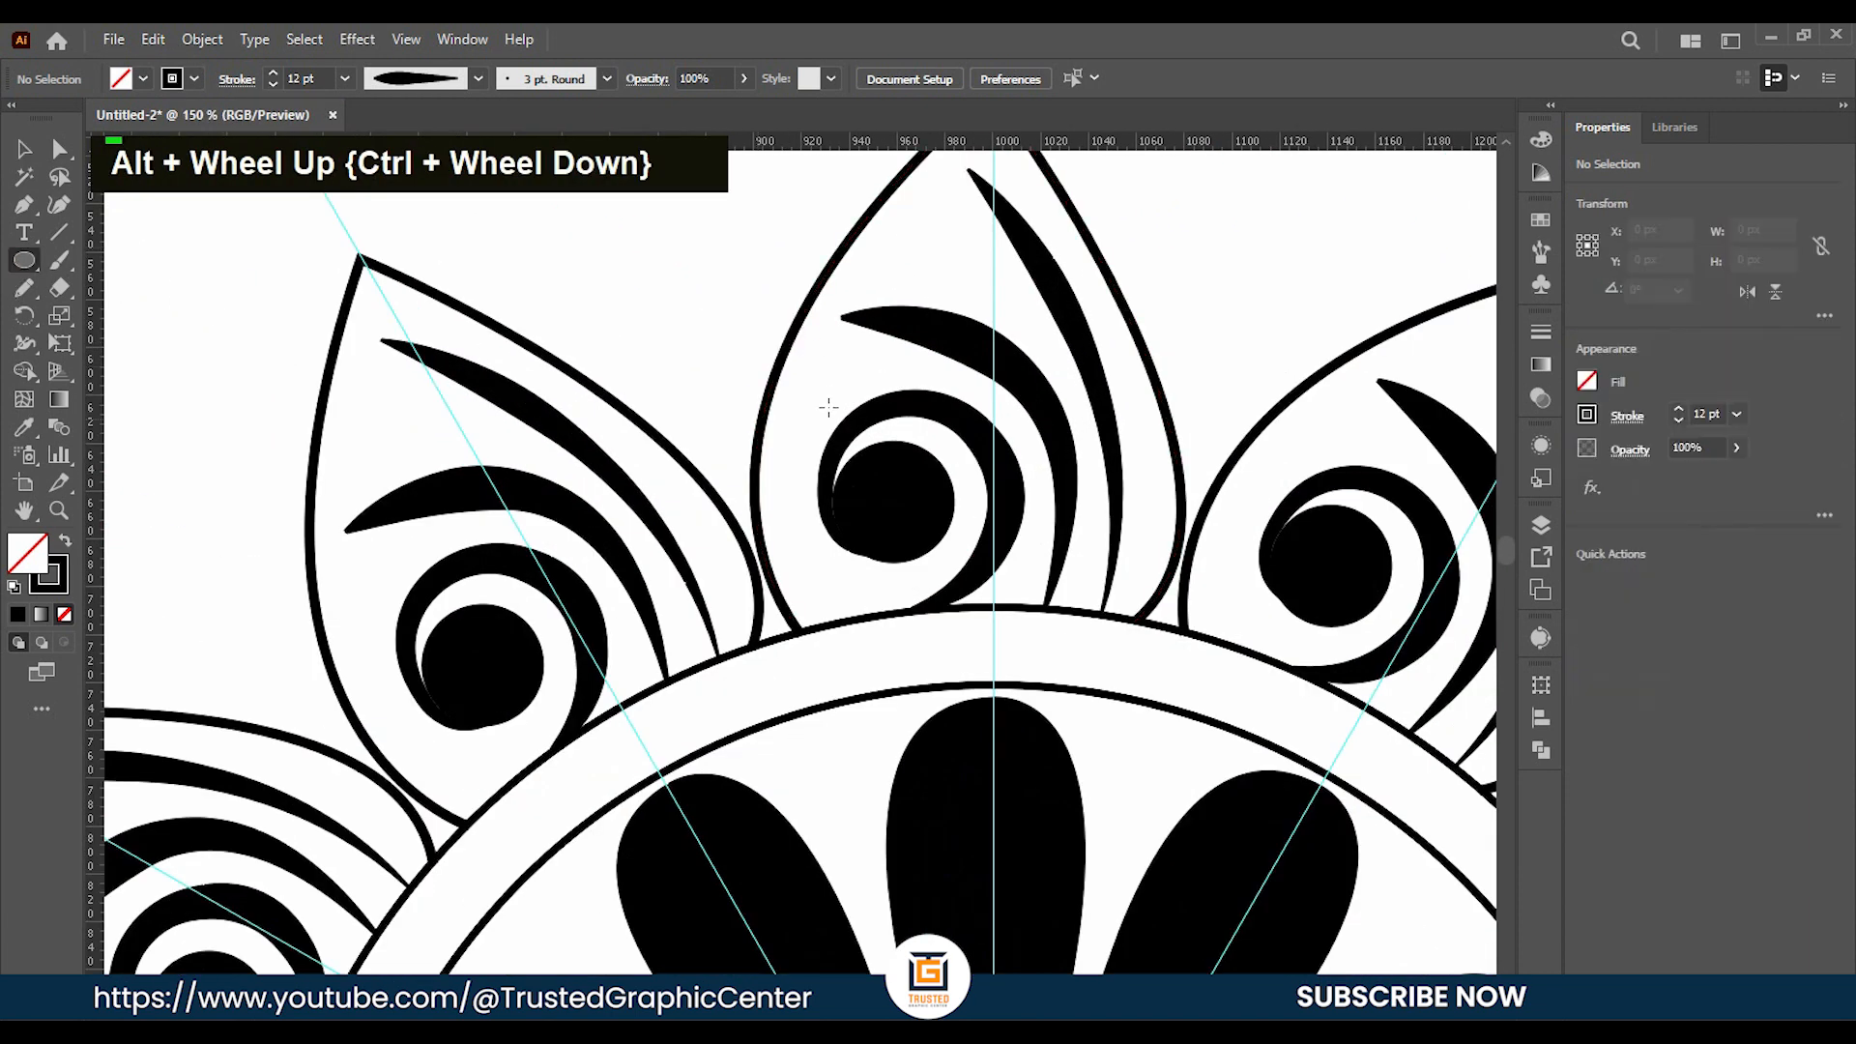
drag(688, 363, 715, 398)
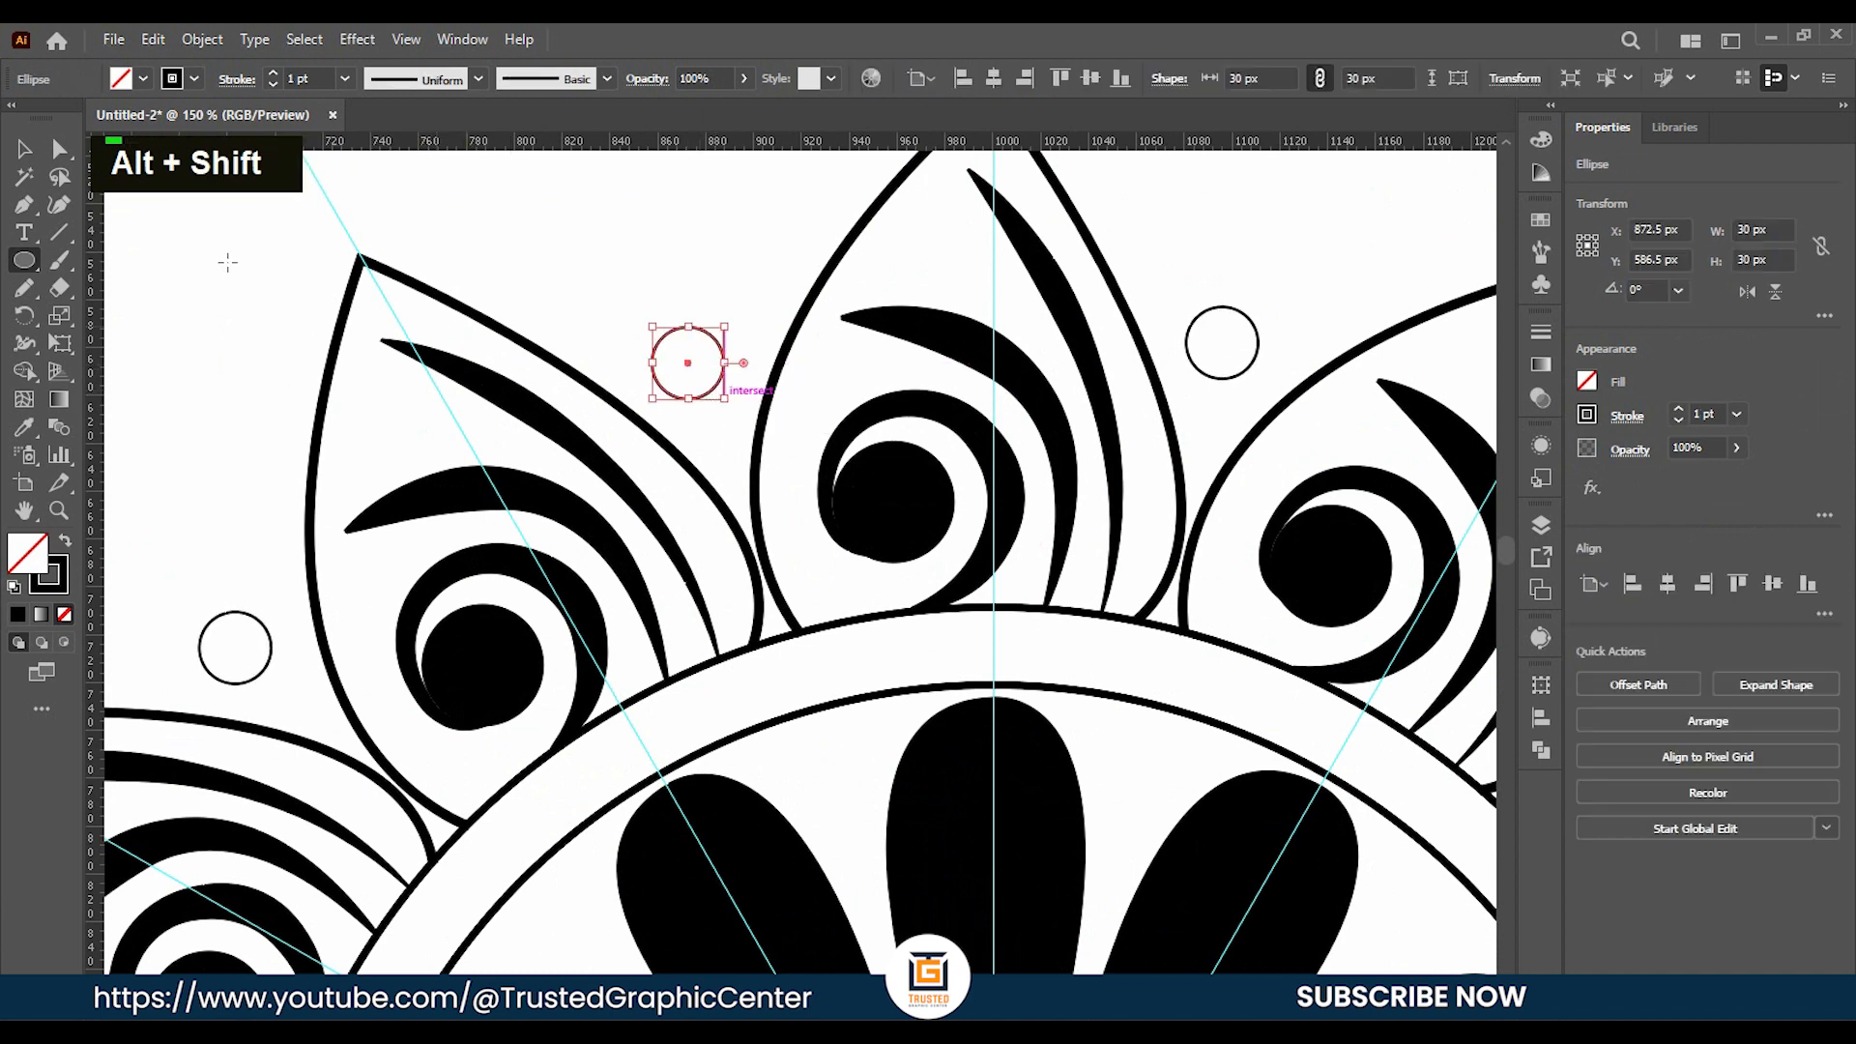
click(24, 149)
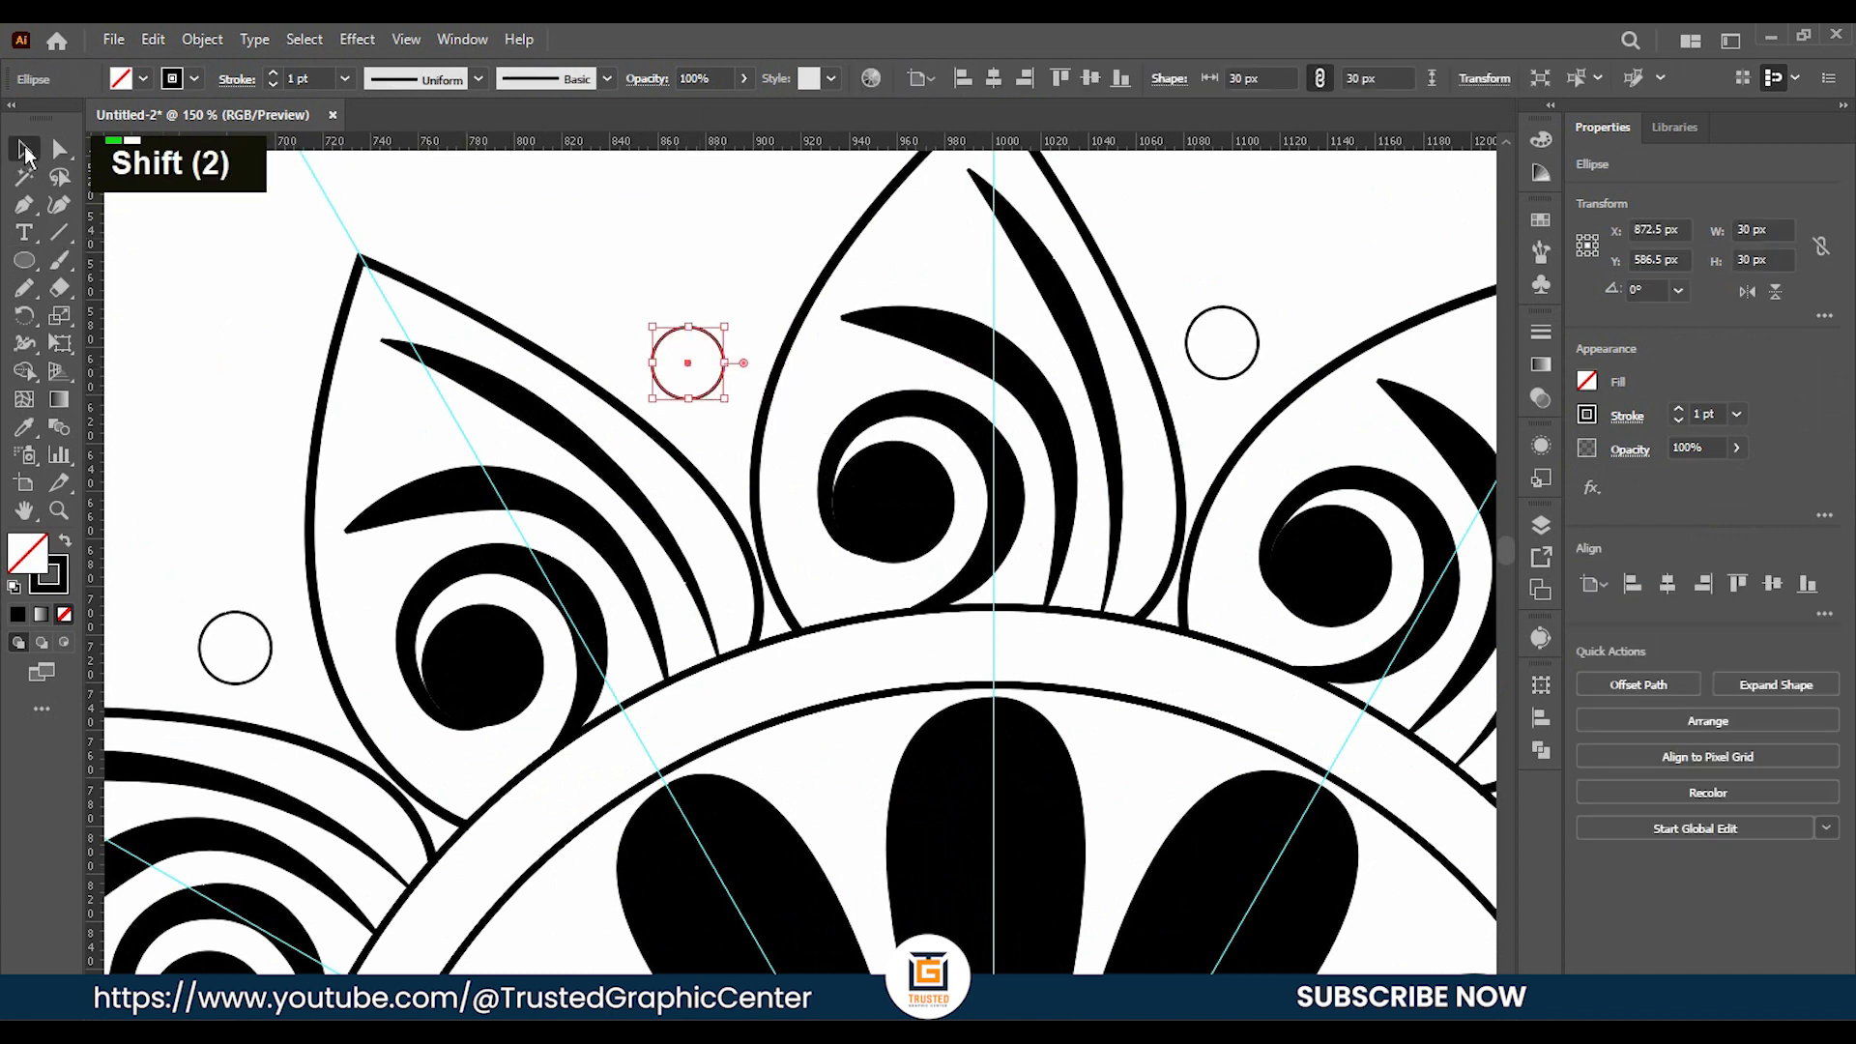
key(shift+x)
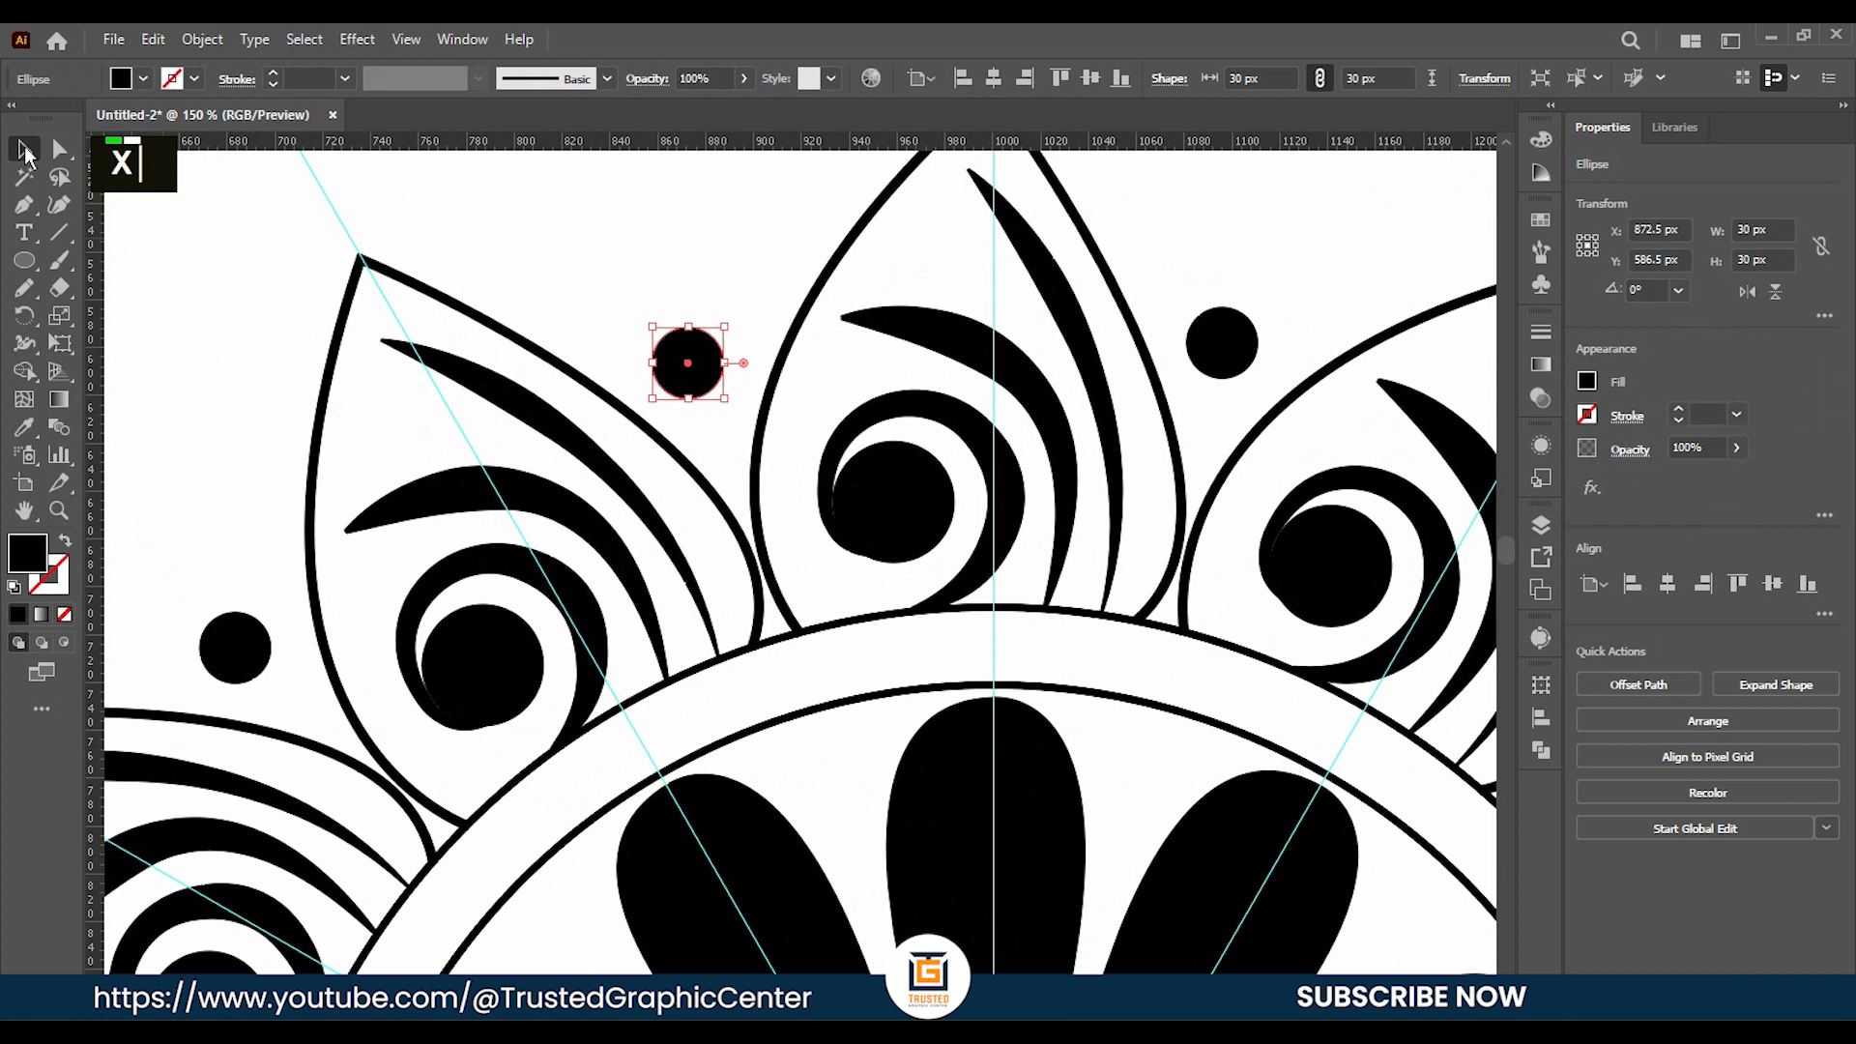
Move the black dot inward and slightly right, deeper between the top petal and its left neighbour.
scroll(704, 303, down, 1)
drag(703, 302, 721, 348)
click(719, 287)
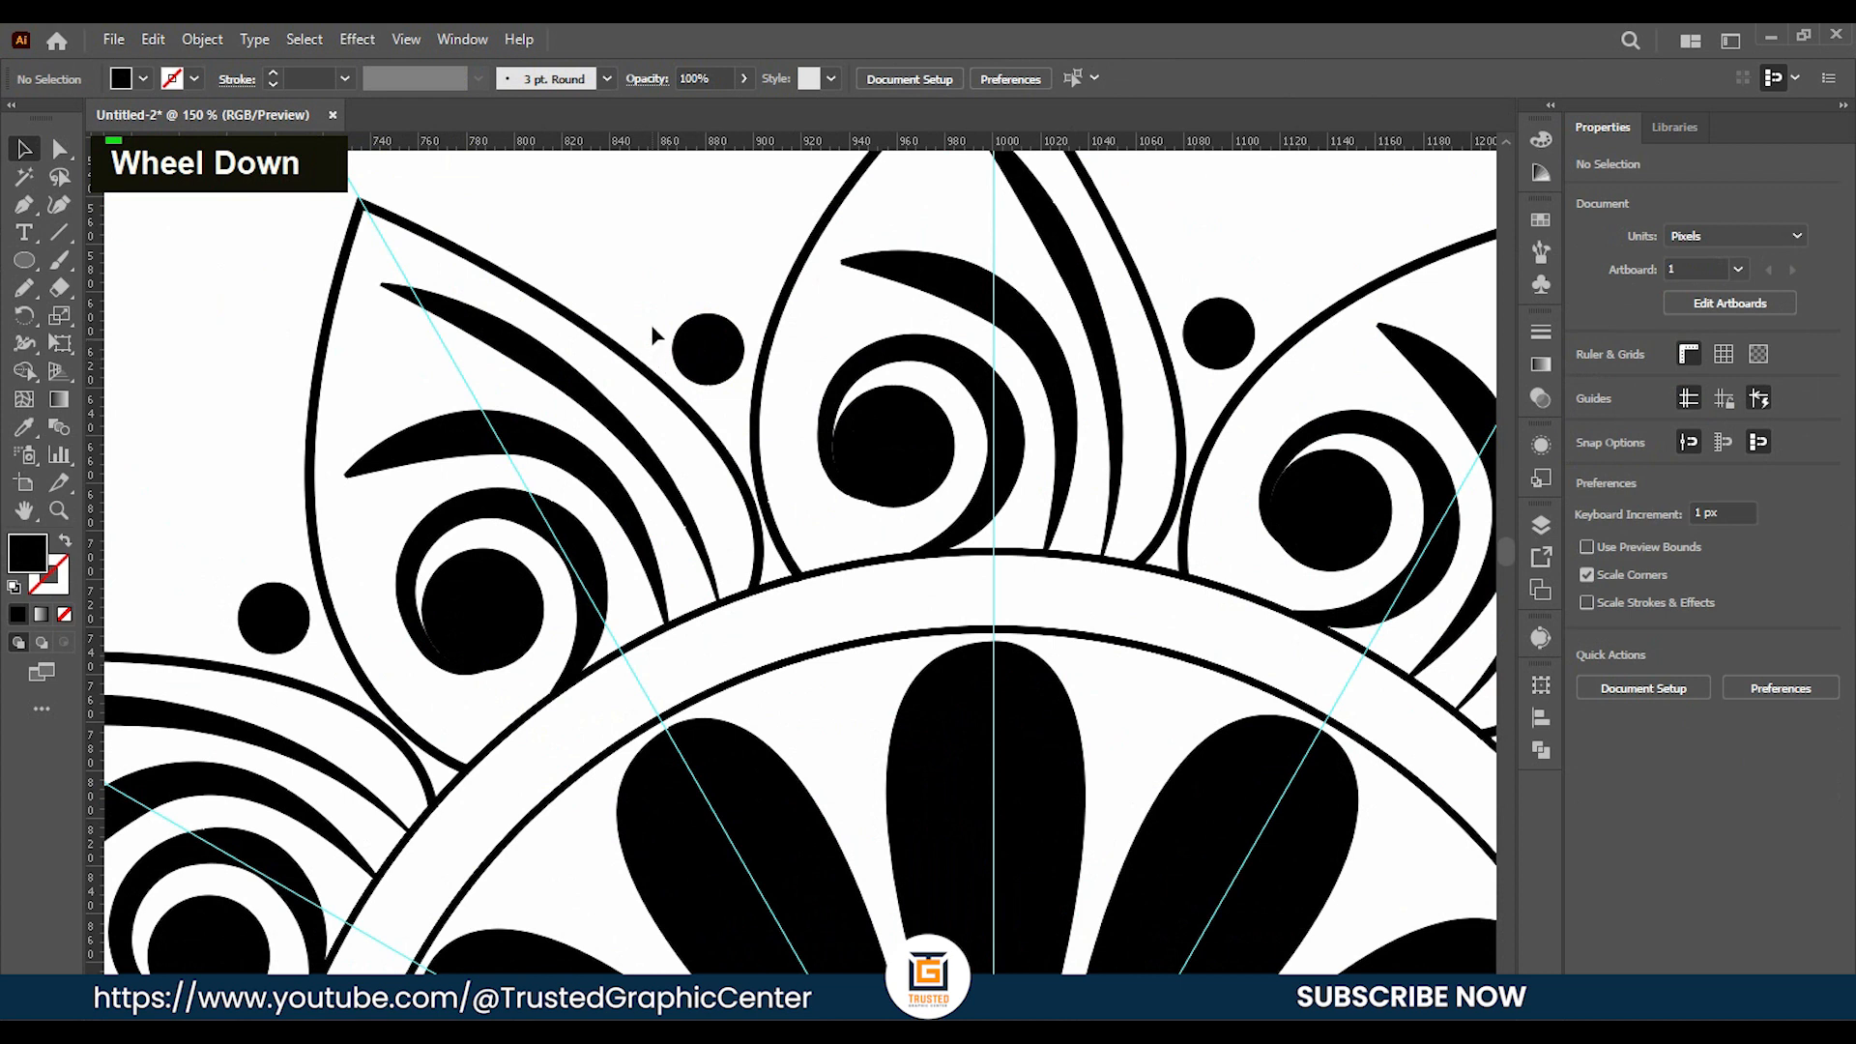
Draw a Pen tool arc about 63 by 28 px over the dot, joining the two neighbouring petals, as a black stroke without fill.
scroll(692, 302, right, 1)
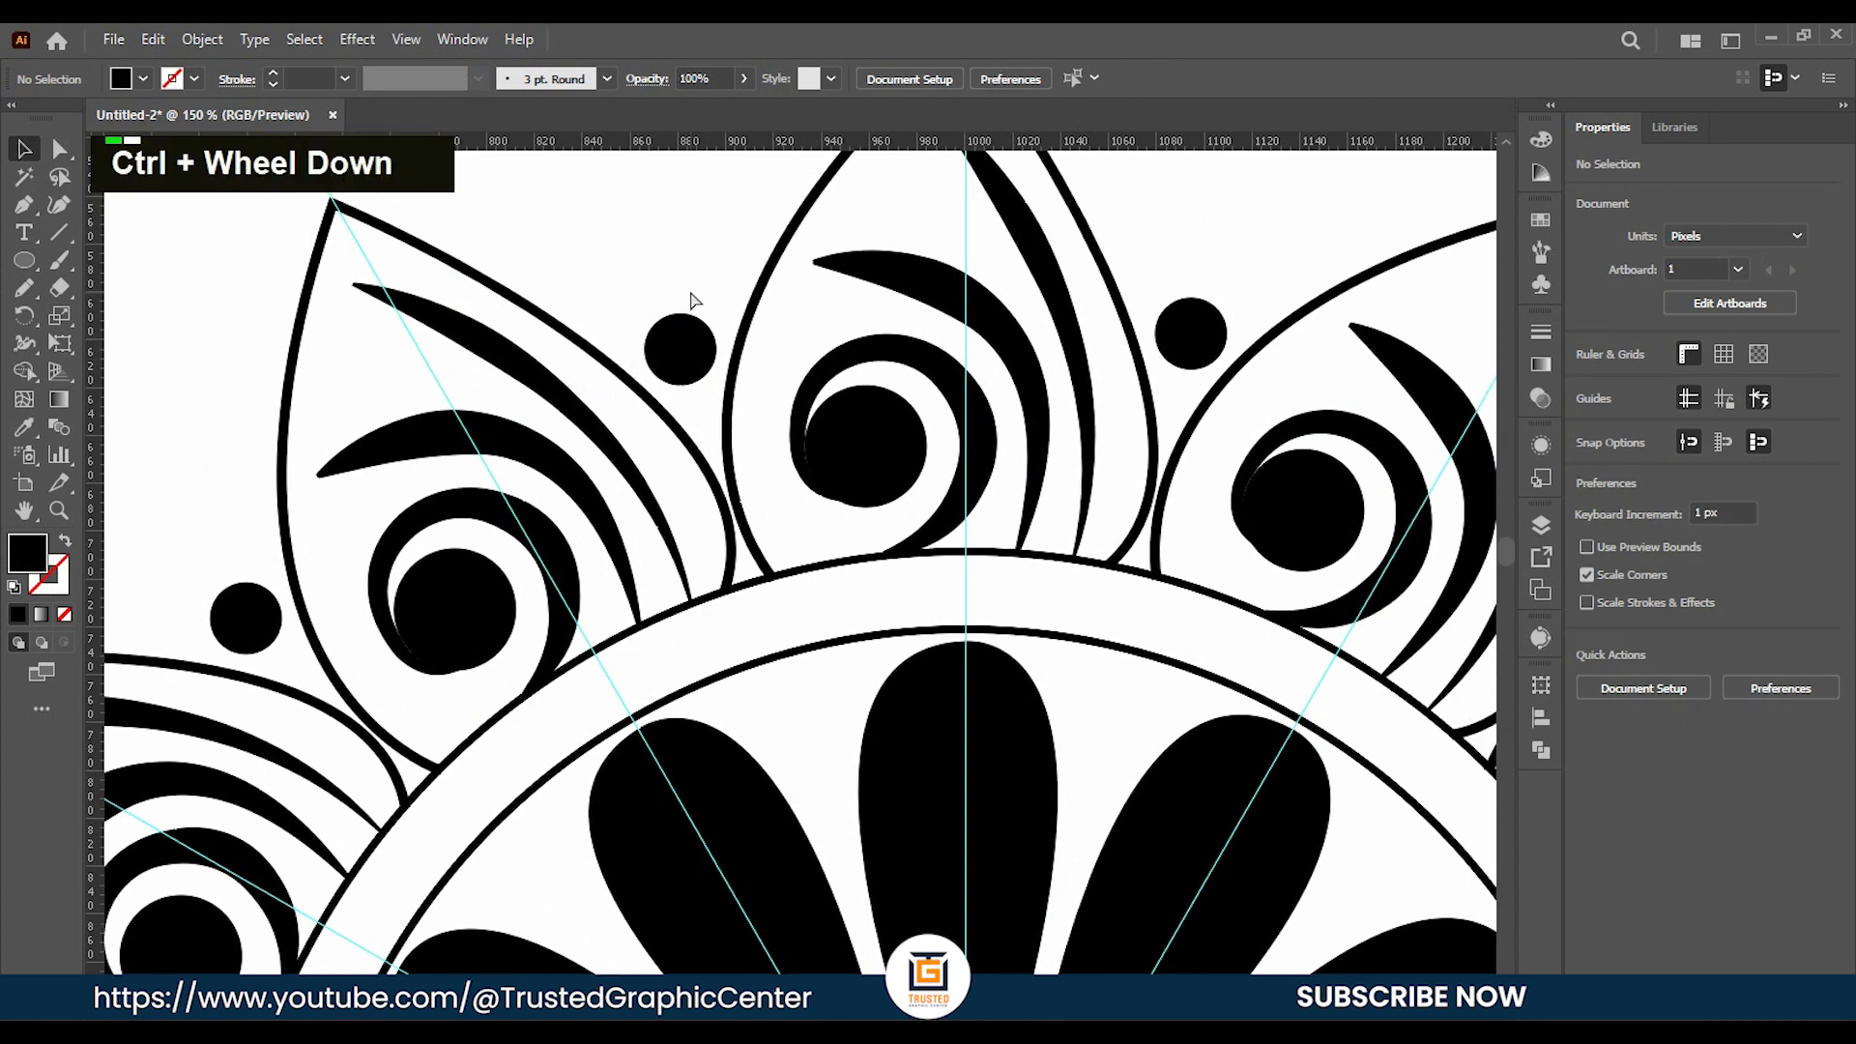
click(24, 204)
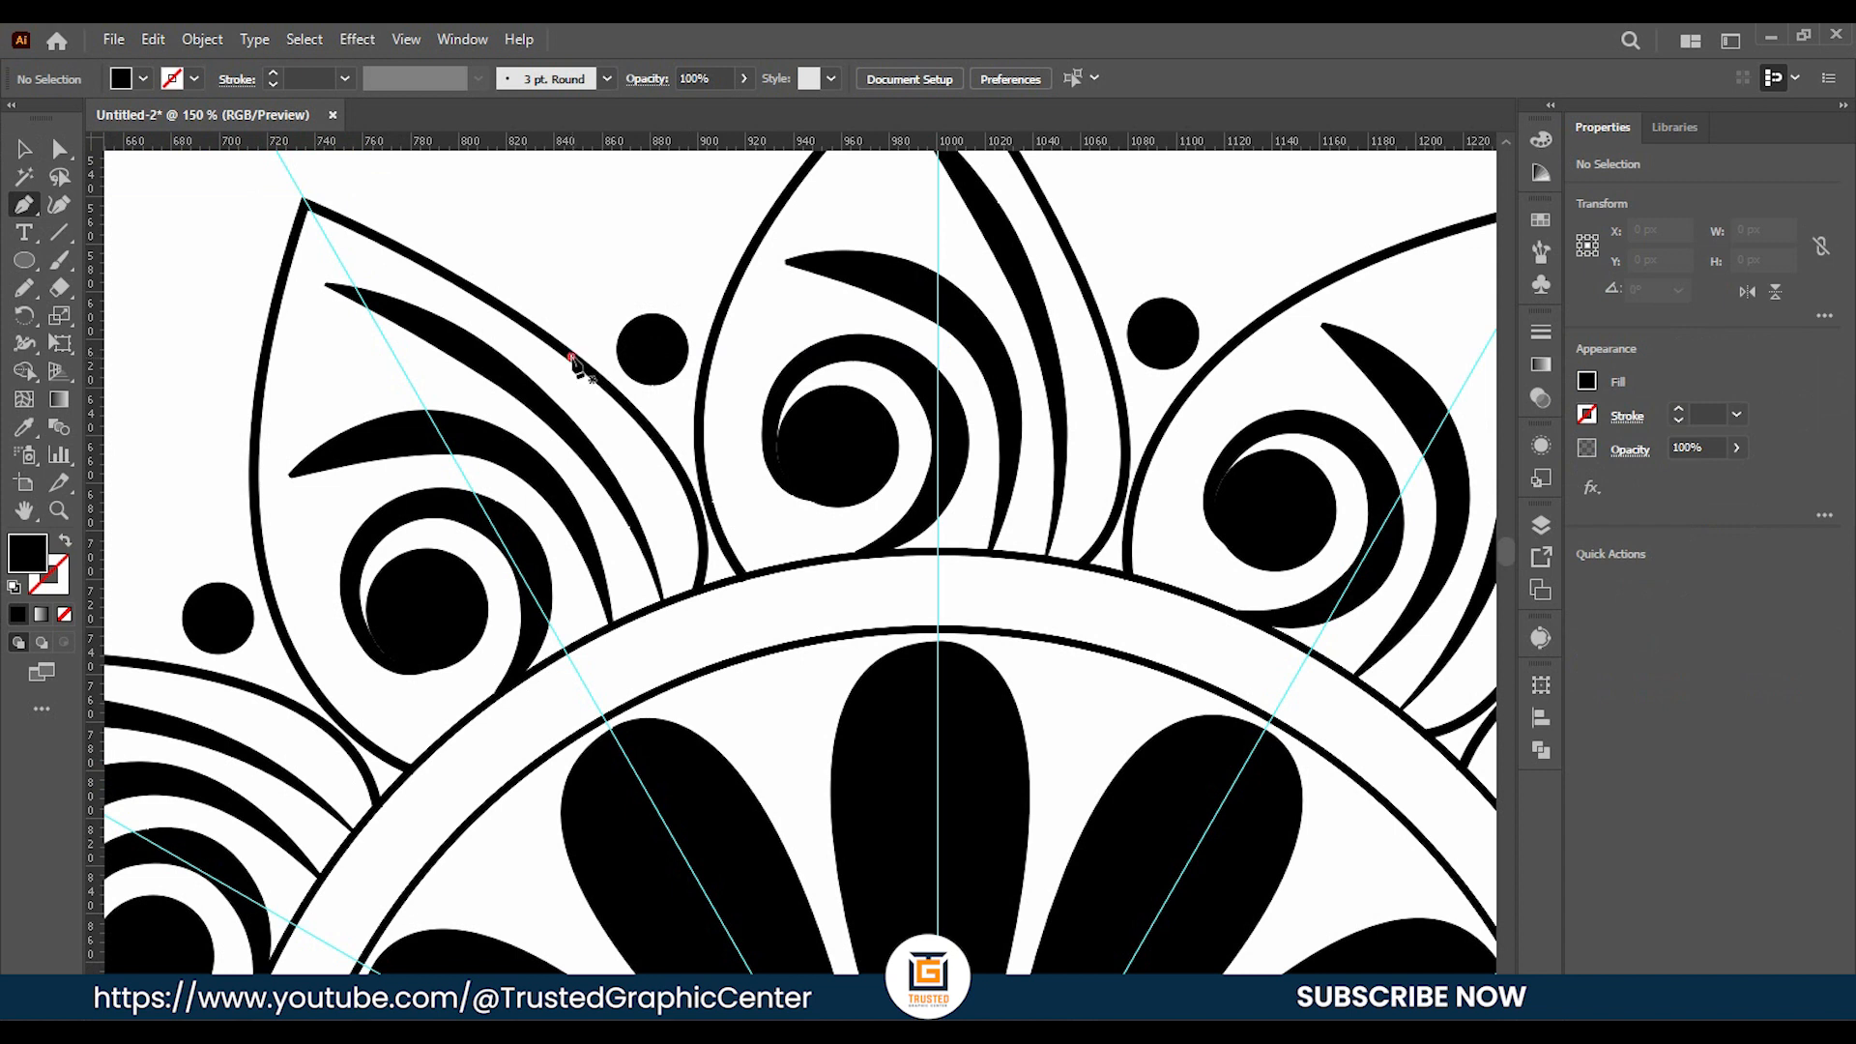
click(572, 355)
drag(722, 313, 833, 388)
click(32, 152)
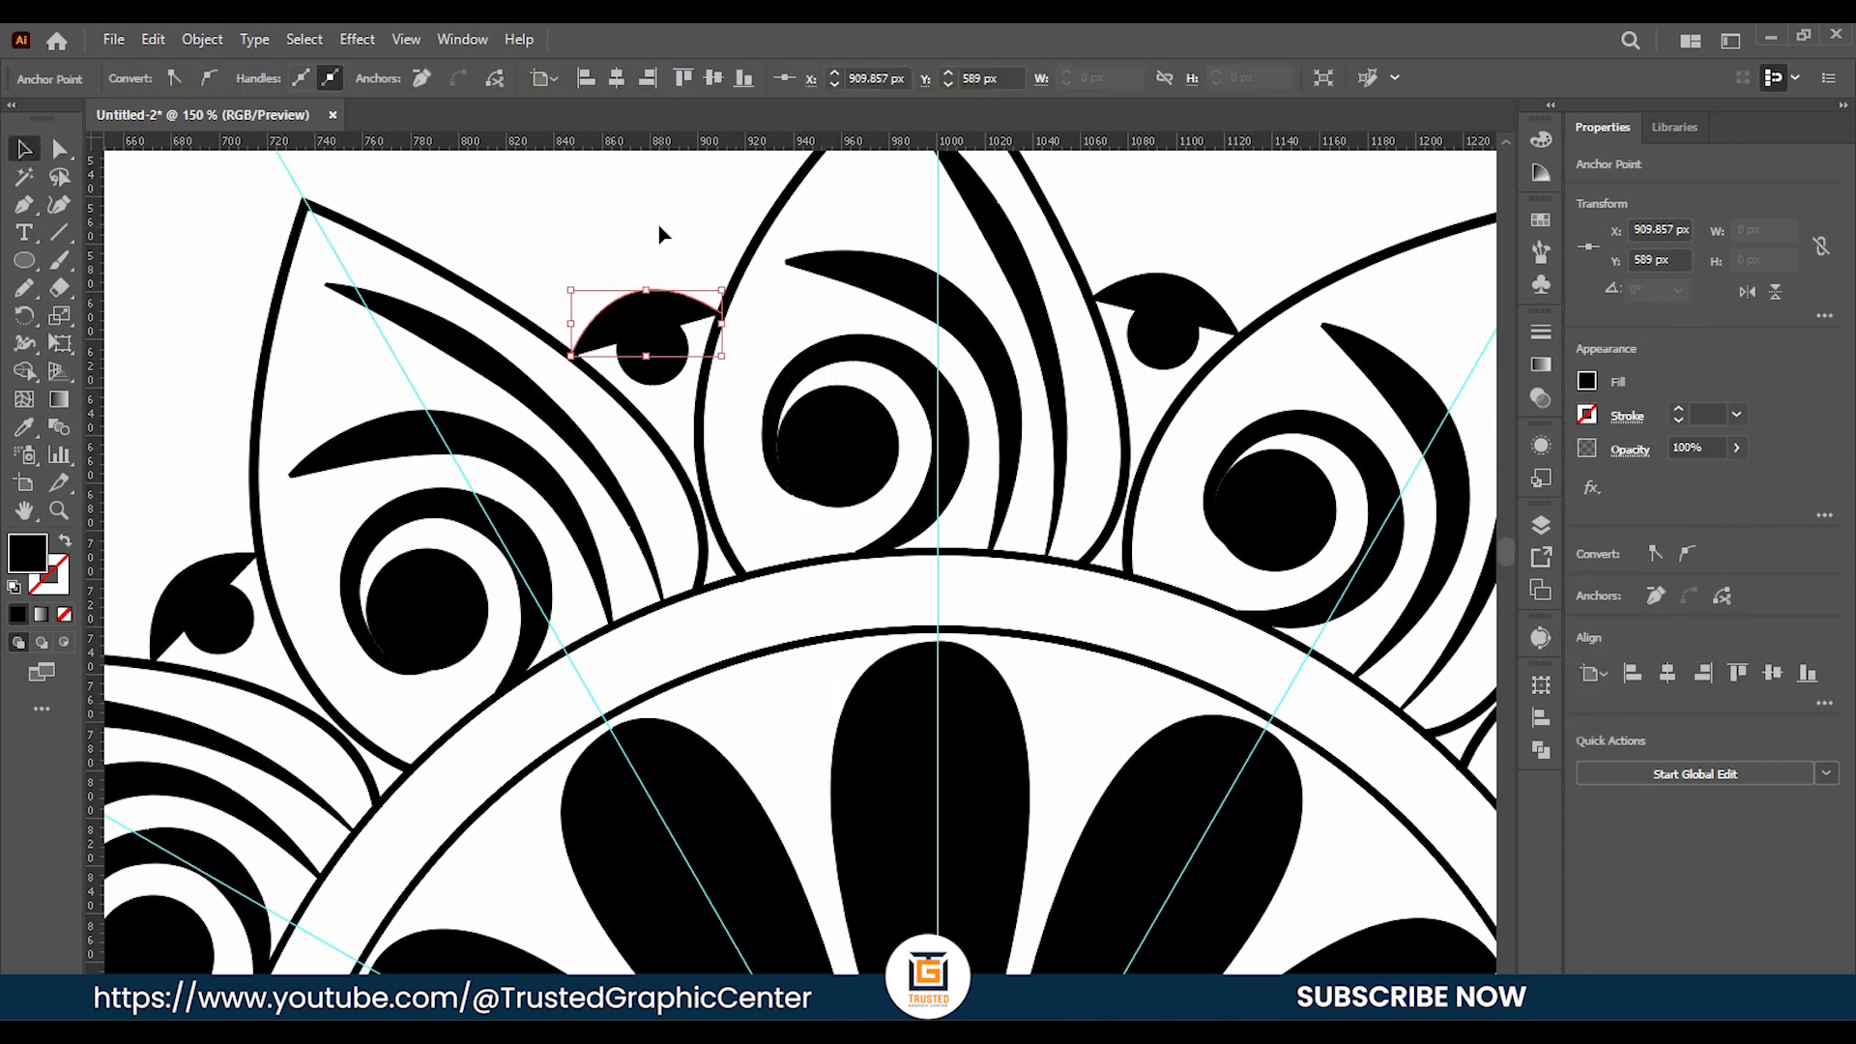
key(shift+x)
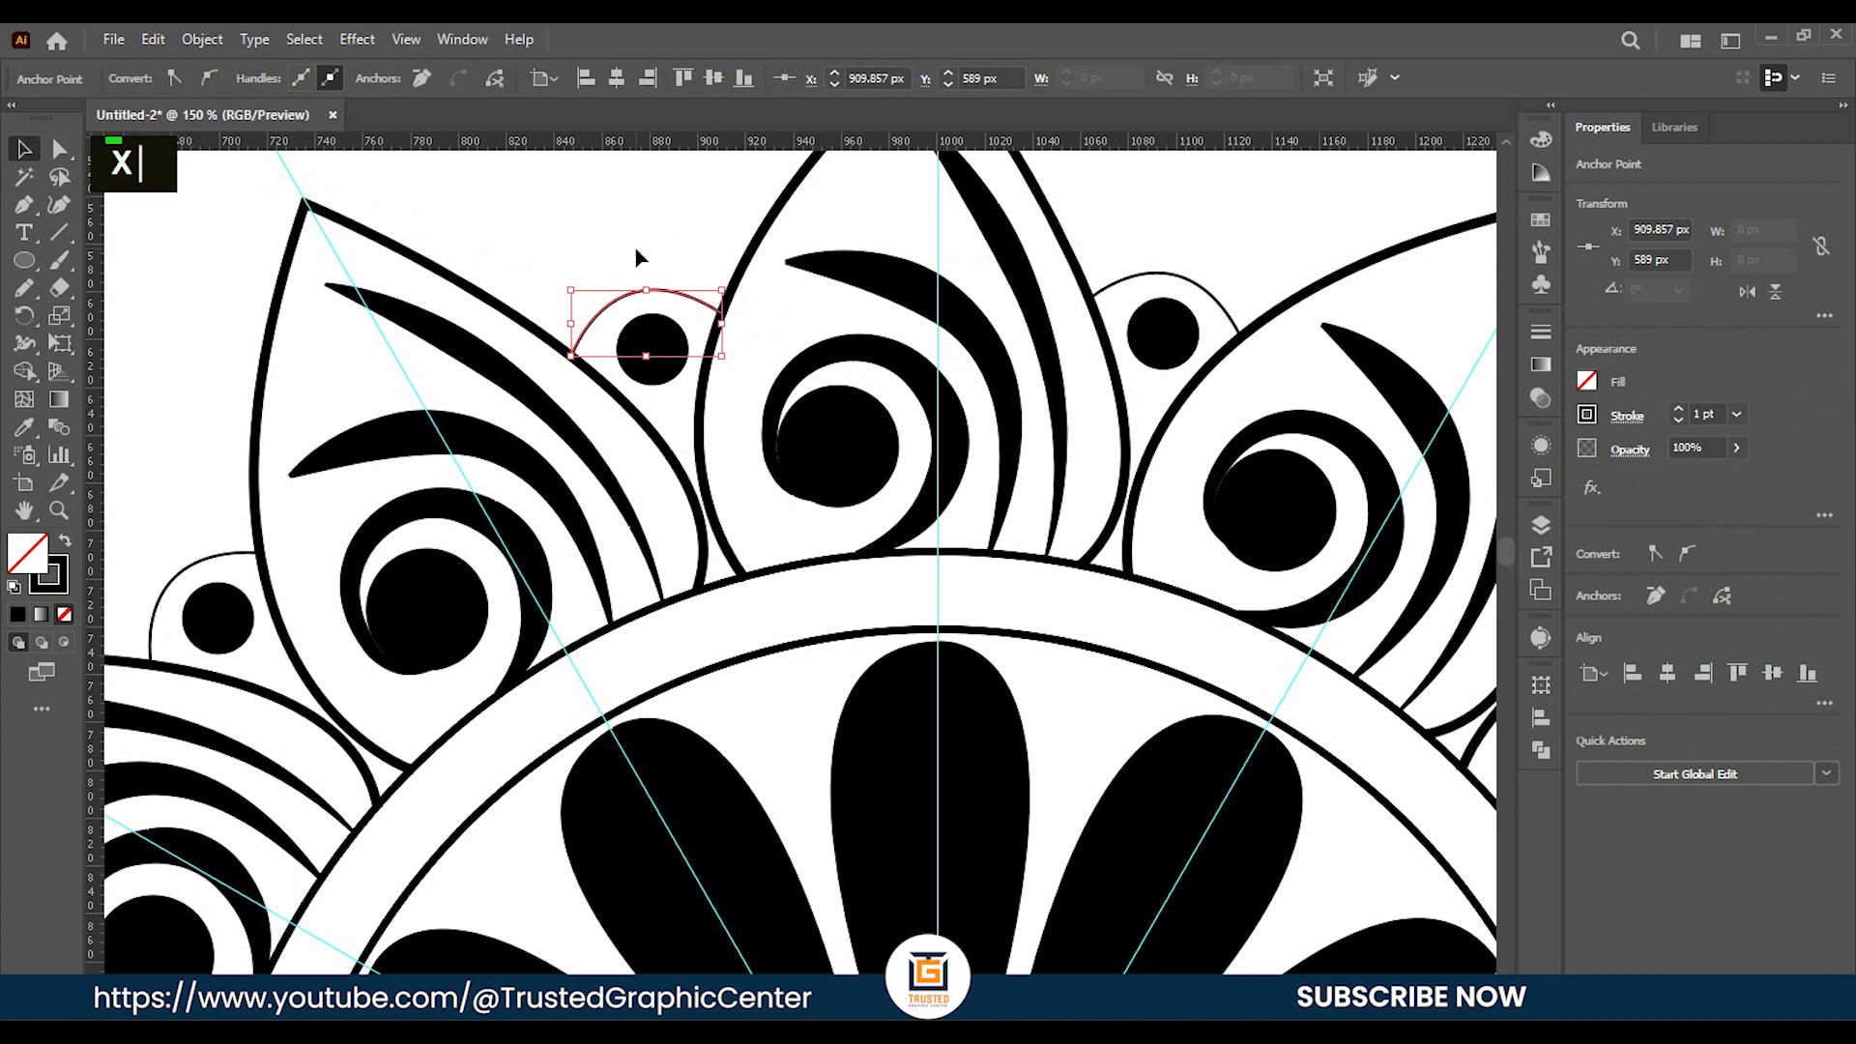
click(635, 256)
Set the stroke of the arc over the dot to 5 pt.
click(661, 302)
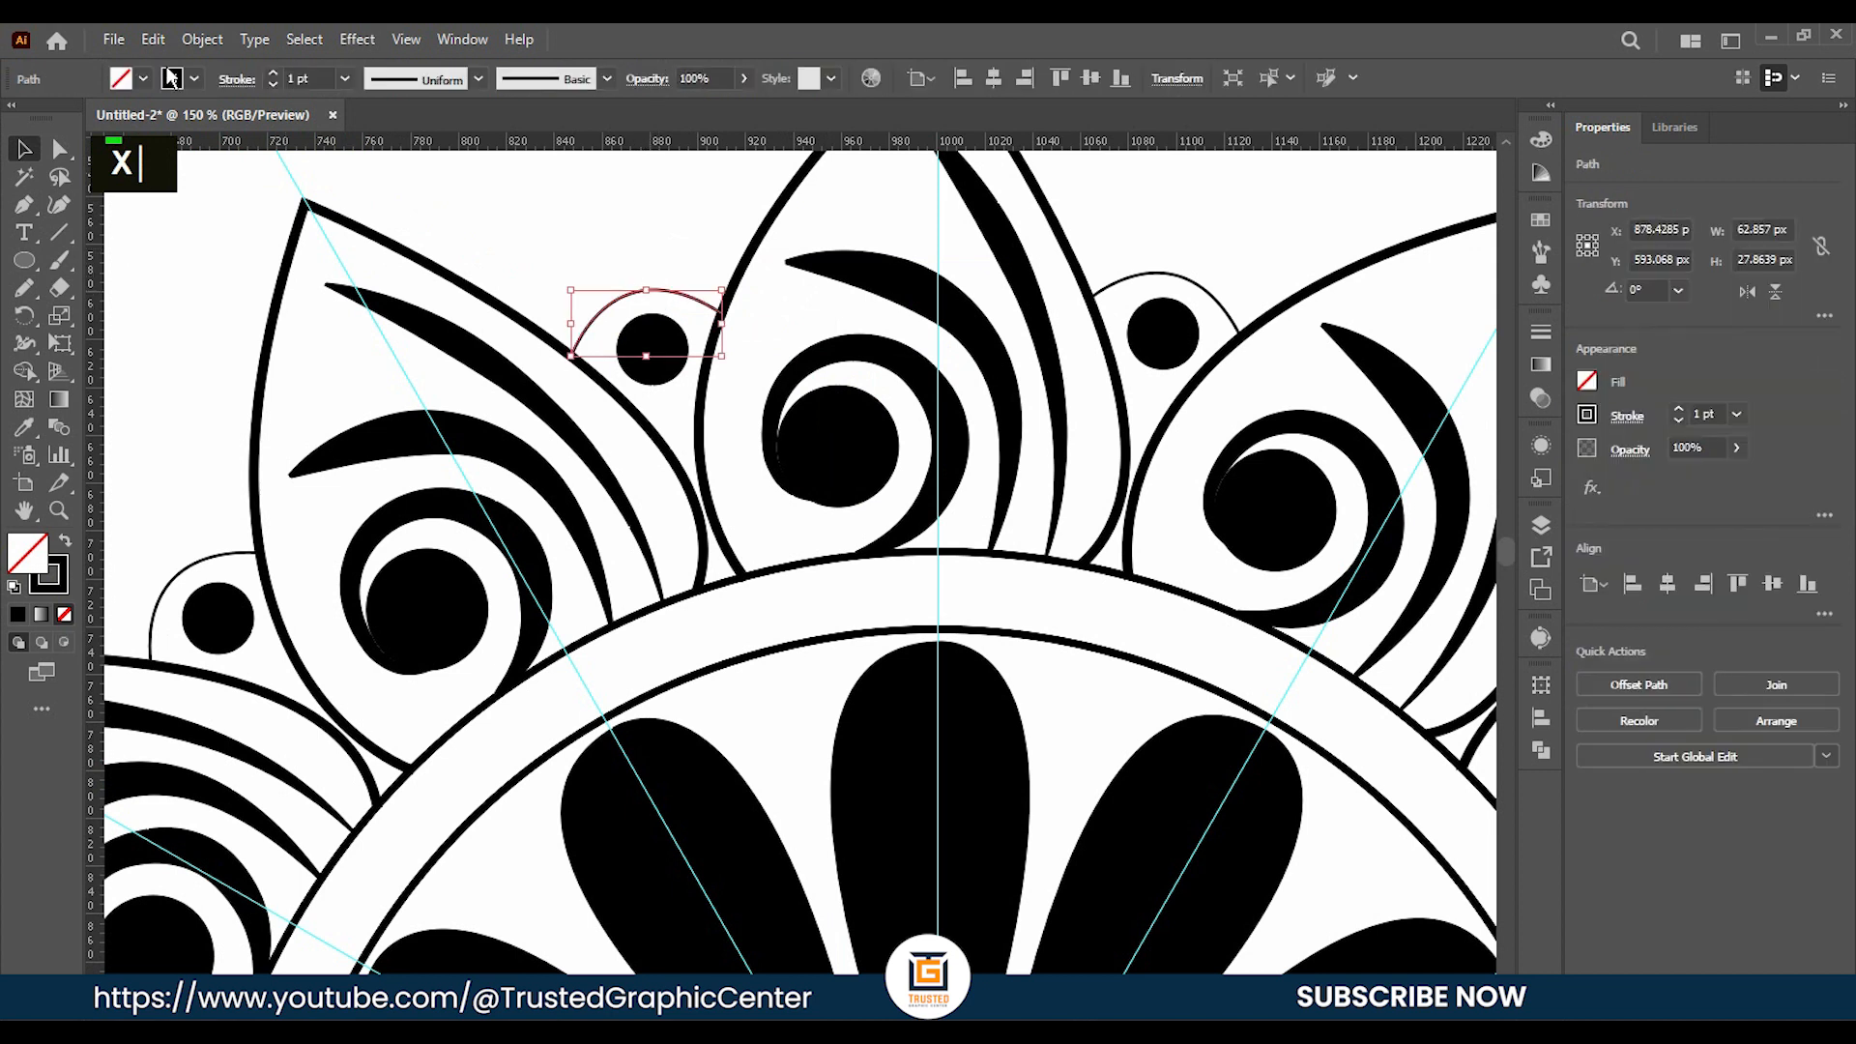
click(273, 76)
click(272, 75)
click(273, 75)
click(273, 75)
click(273, 75)
click(272, 76)
click(273, 75)
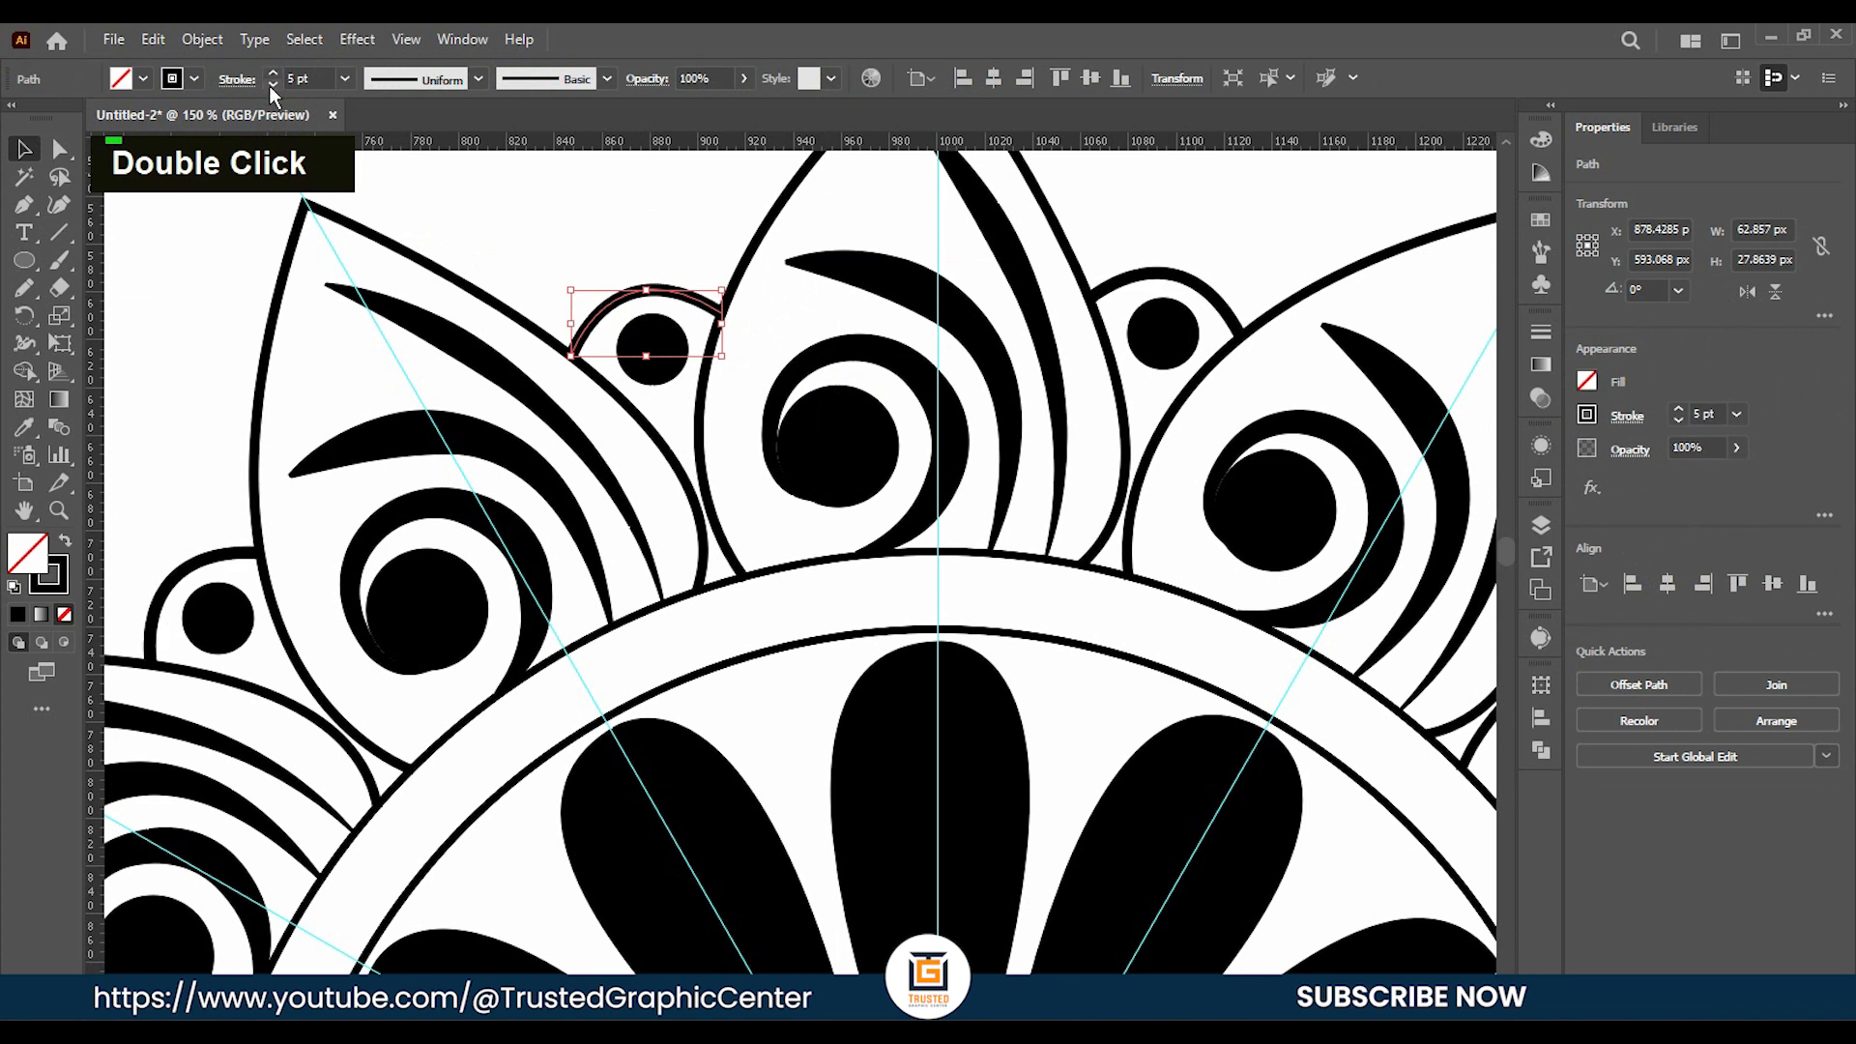
click(574, 219)
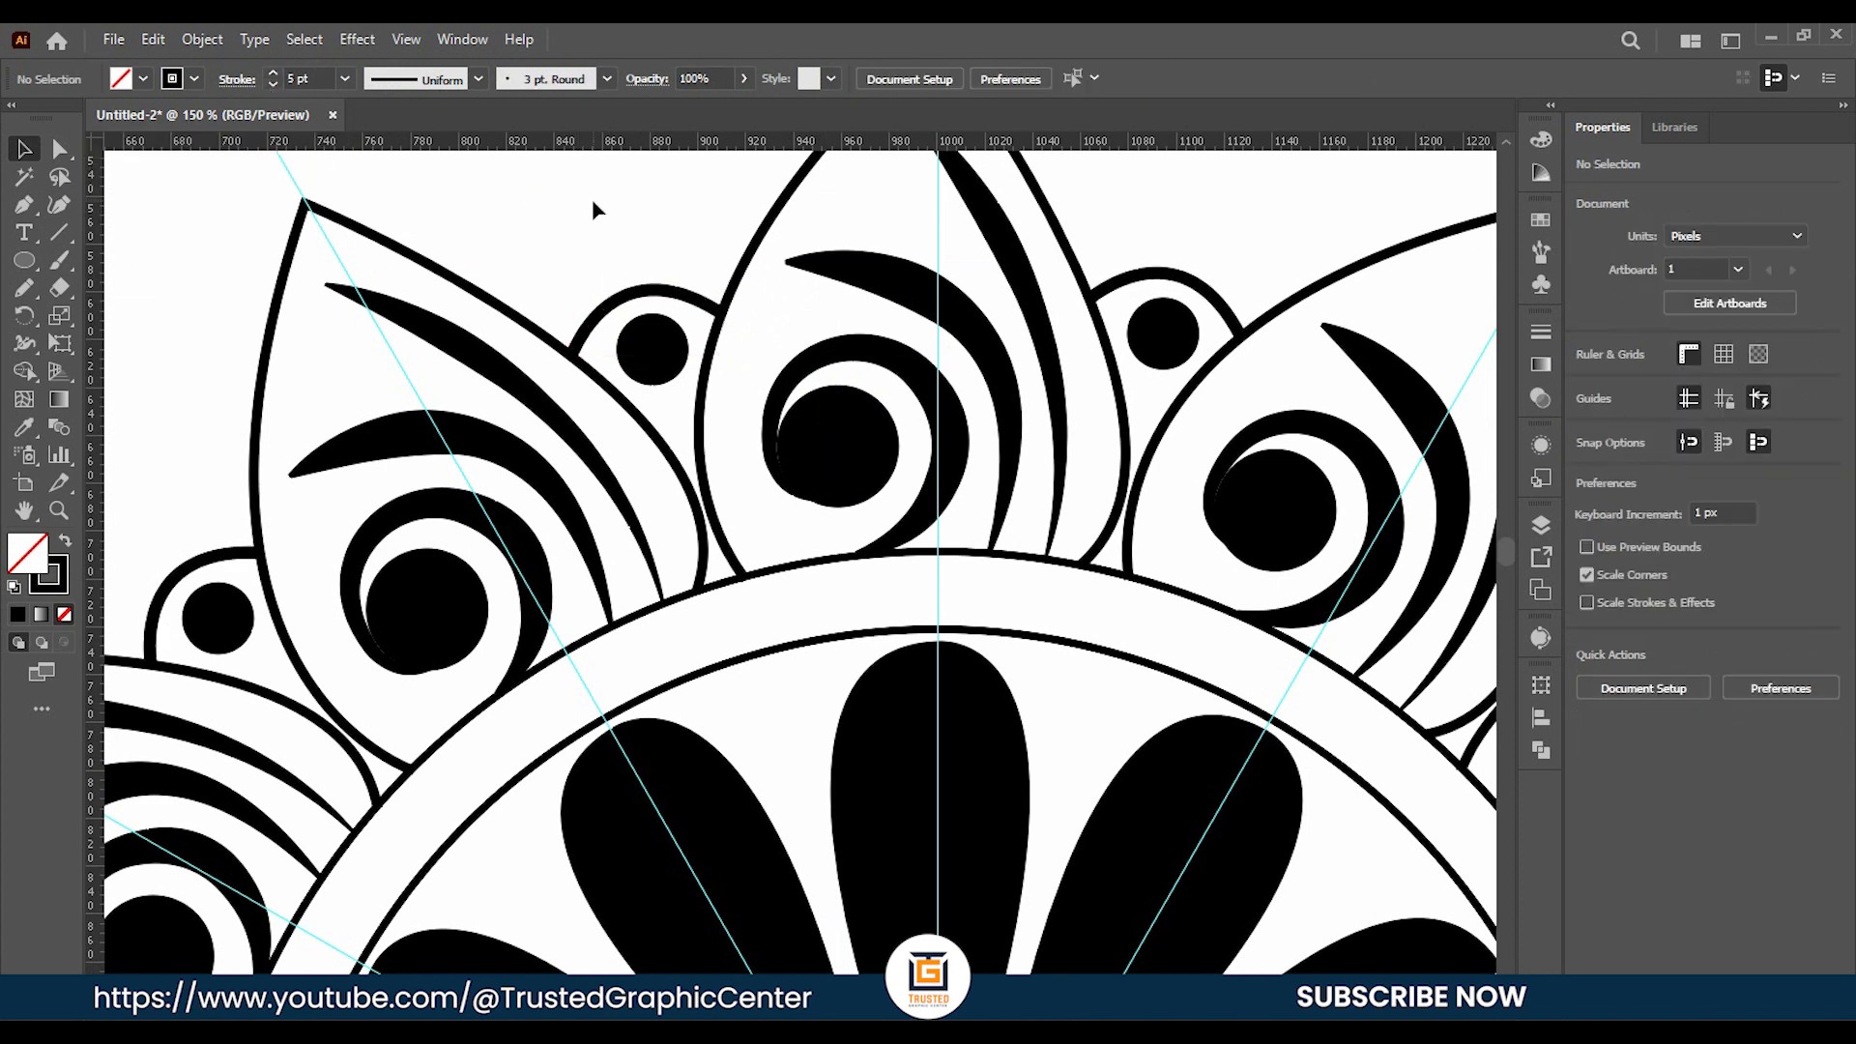
Copy the inner flower's top black petal to outside the ring and shrink it proportionally to about 14 by 31 px.
scroll(676, 242, up, 2)
scroll(717, 426, down, 3)
alt+scroll(923, 689, down, 2)
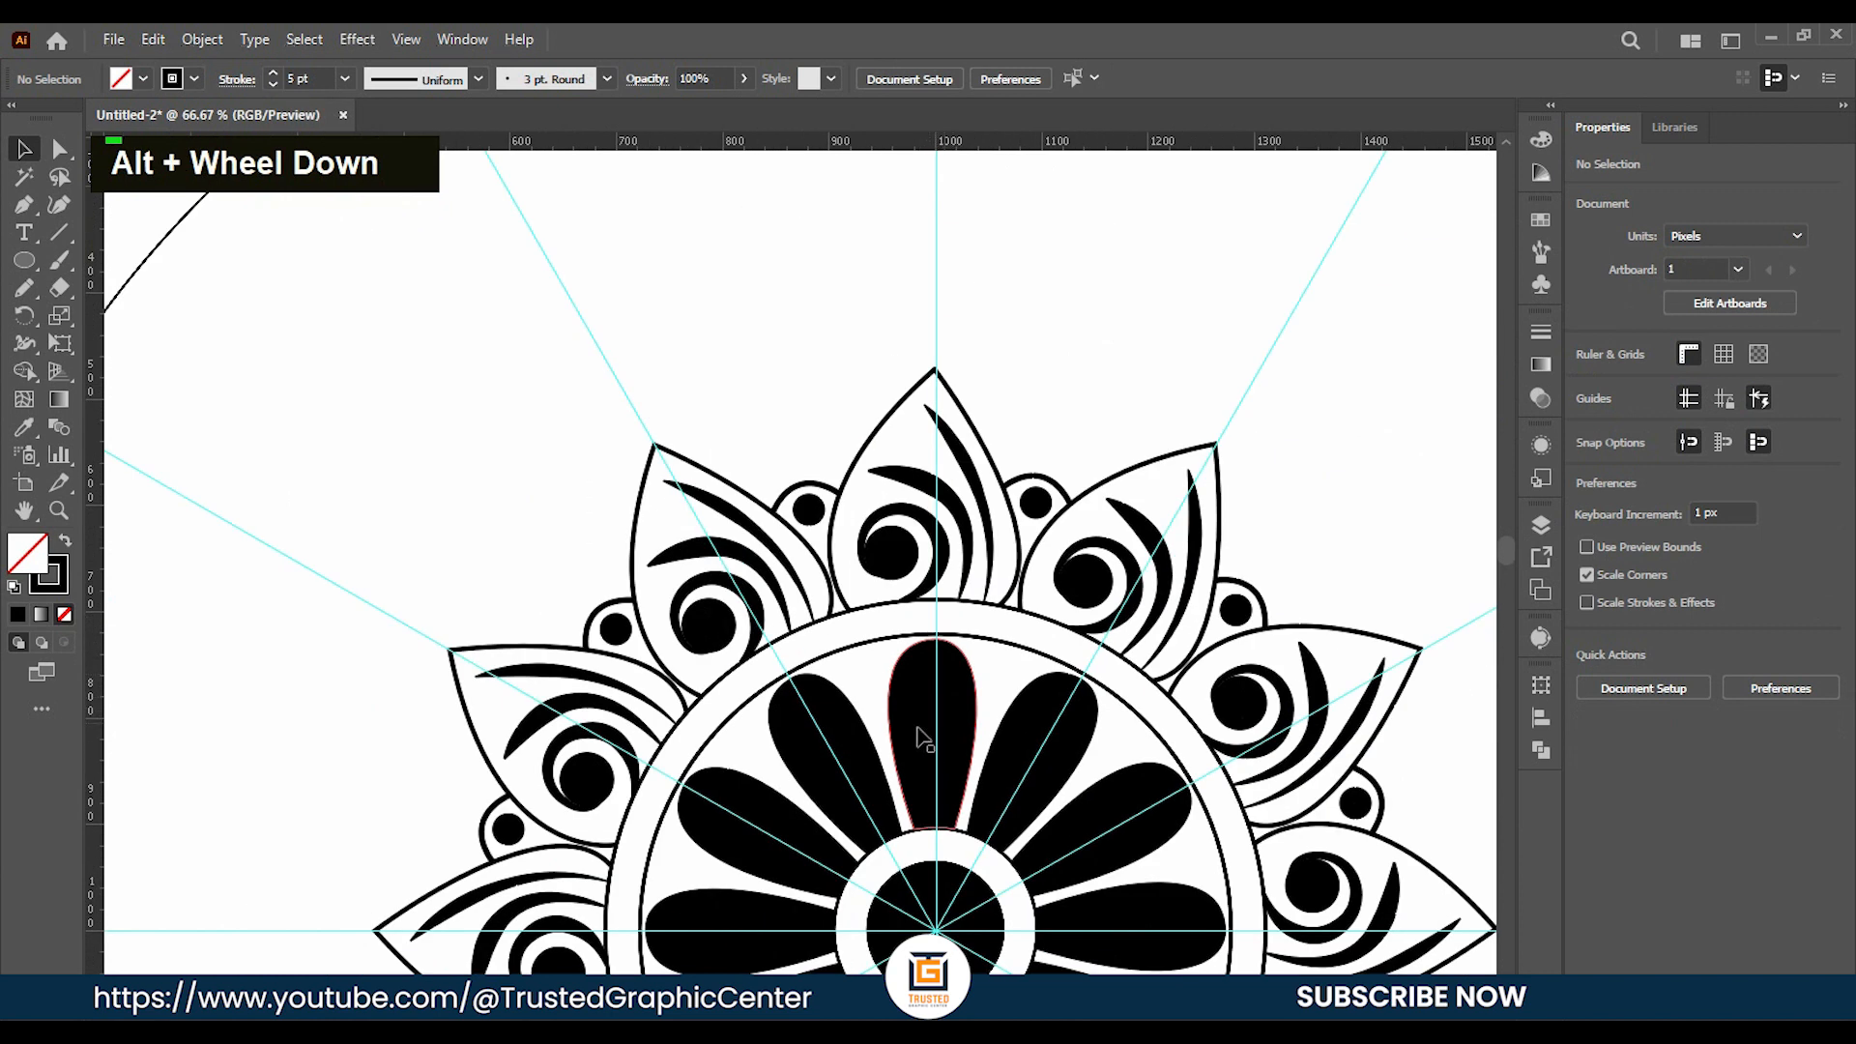
alt+drag(924, 705, 754, 363)
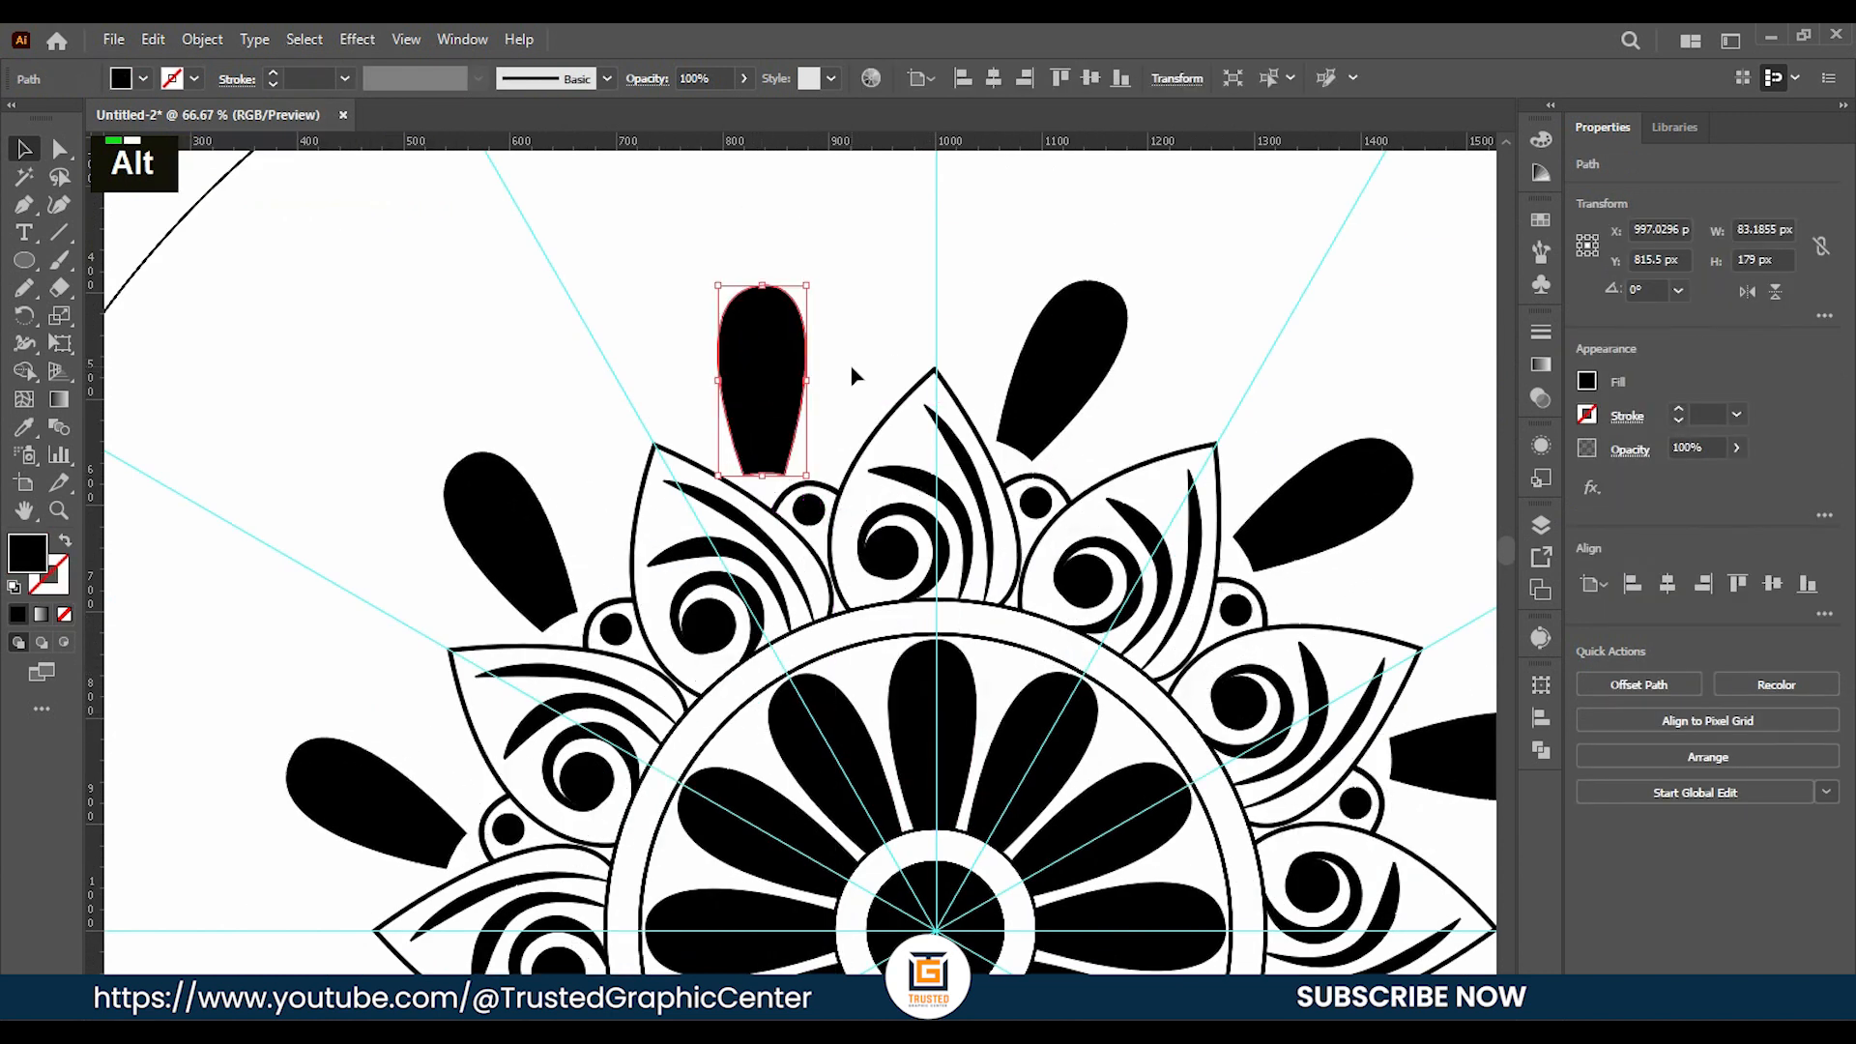
alt+scroll(851, 373, up, 2)
alt+shift+drag(750, 187, 646, 635)
alt+scroll(732, 620, up, 2)
alt+scroll(732, 620, up, 1)
scroll(709, 538, down, 3)
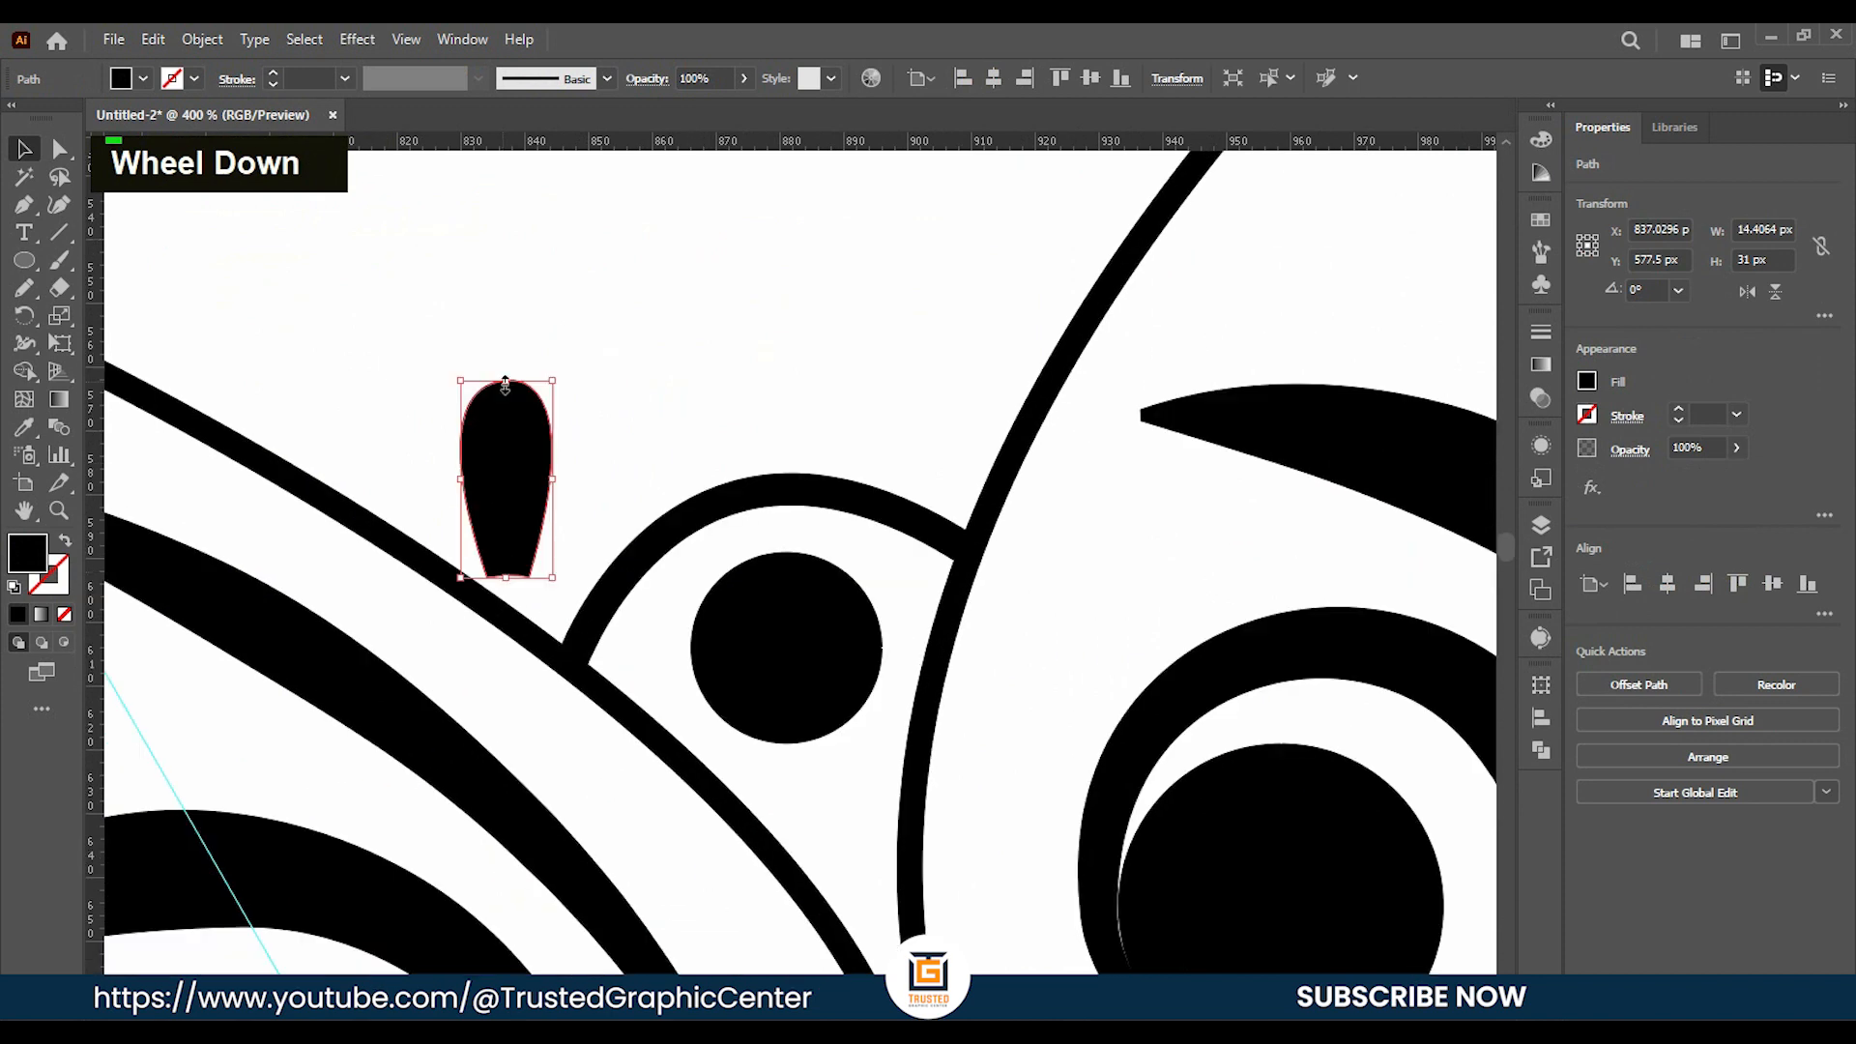
Rotate the small black petal about 45° counterclockwise and place its base on the left end of the arc.
drag(568, 372, 480, 377)
drag(532, 524, 538, 572)
click(698, 358)
scroll(700, 337, down, 3)
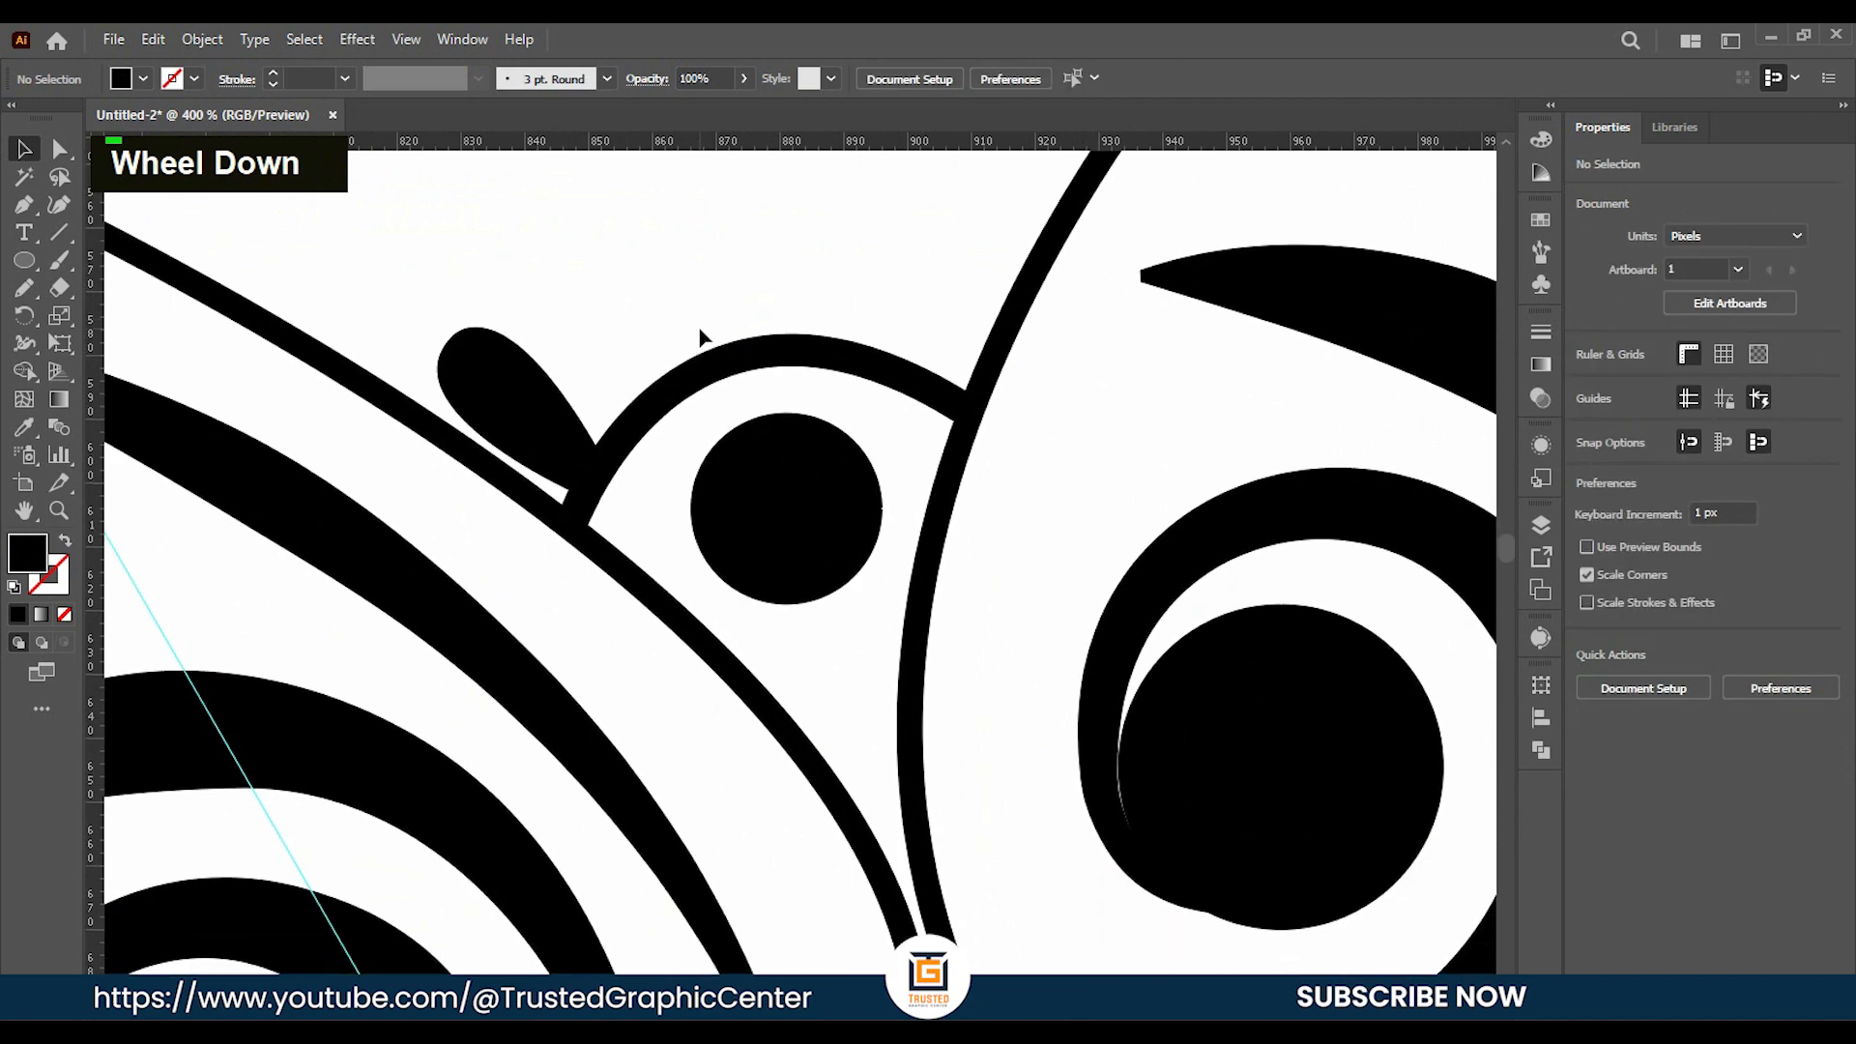
click(505, 435)
click(674, 294)
Rotate copies of the small petal clockwise around a point below the dot, making a fan of six petals over the arc.
click(504, 345)
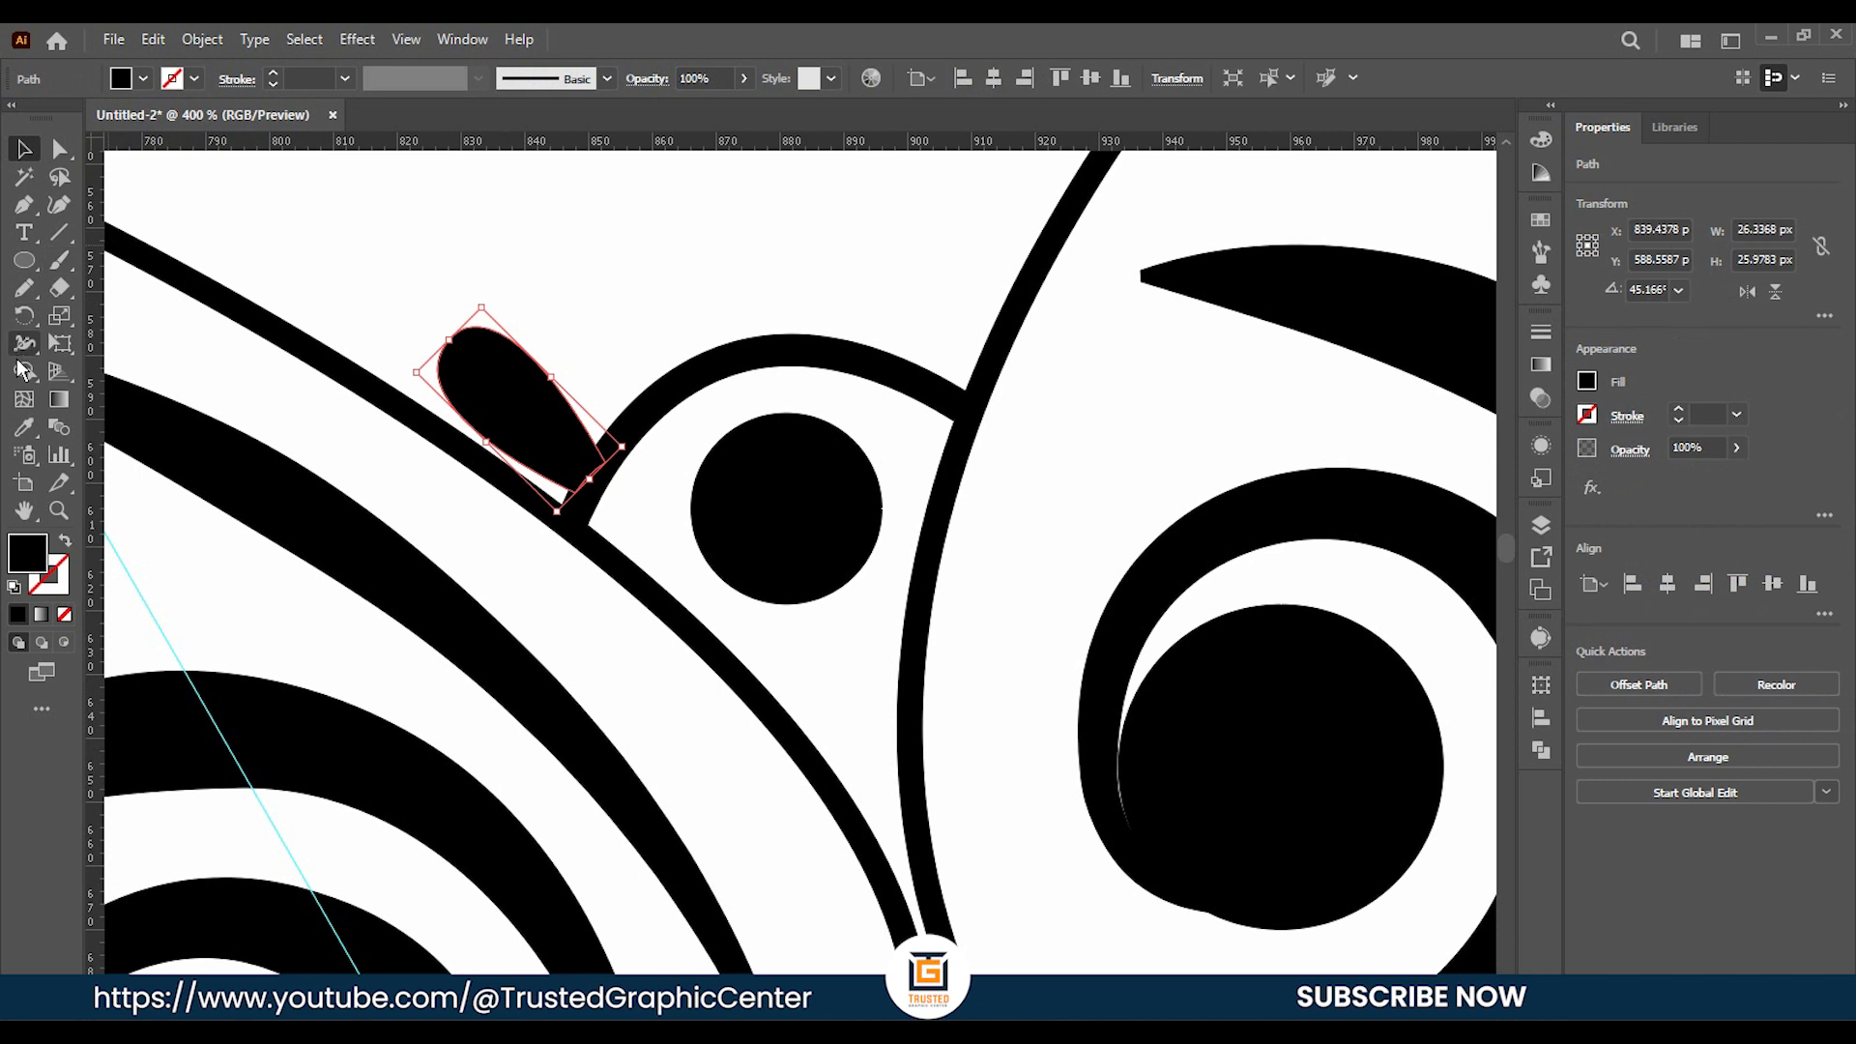
click(27, 316)
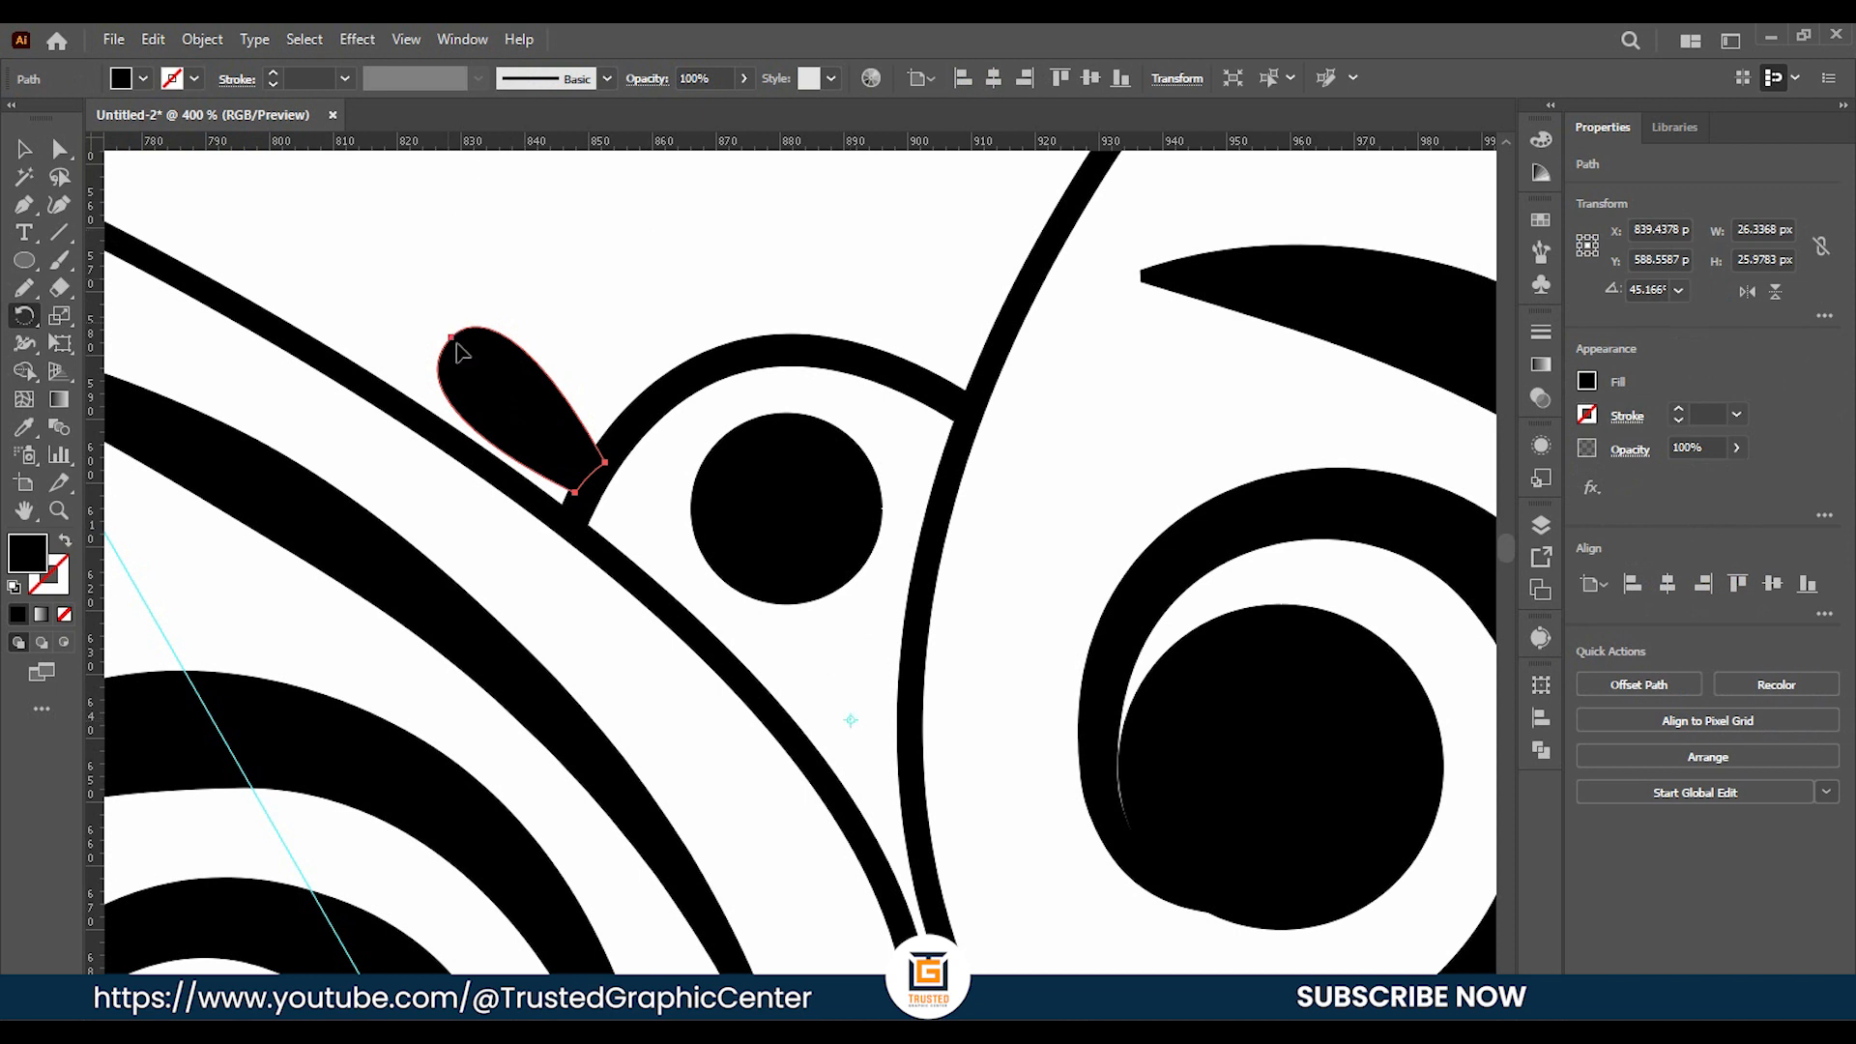
drag(471, 357, 566, 267)
key(ctrl+d)
key(ctrl+d)
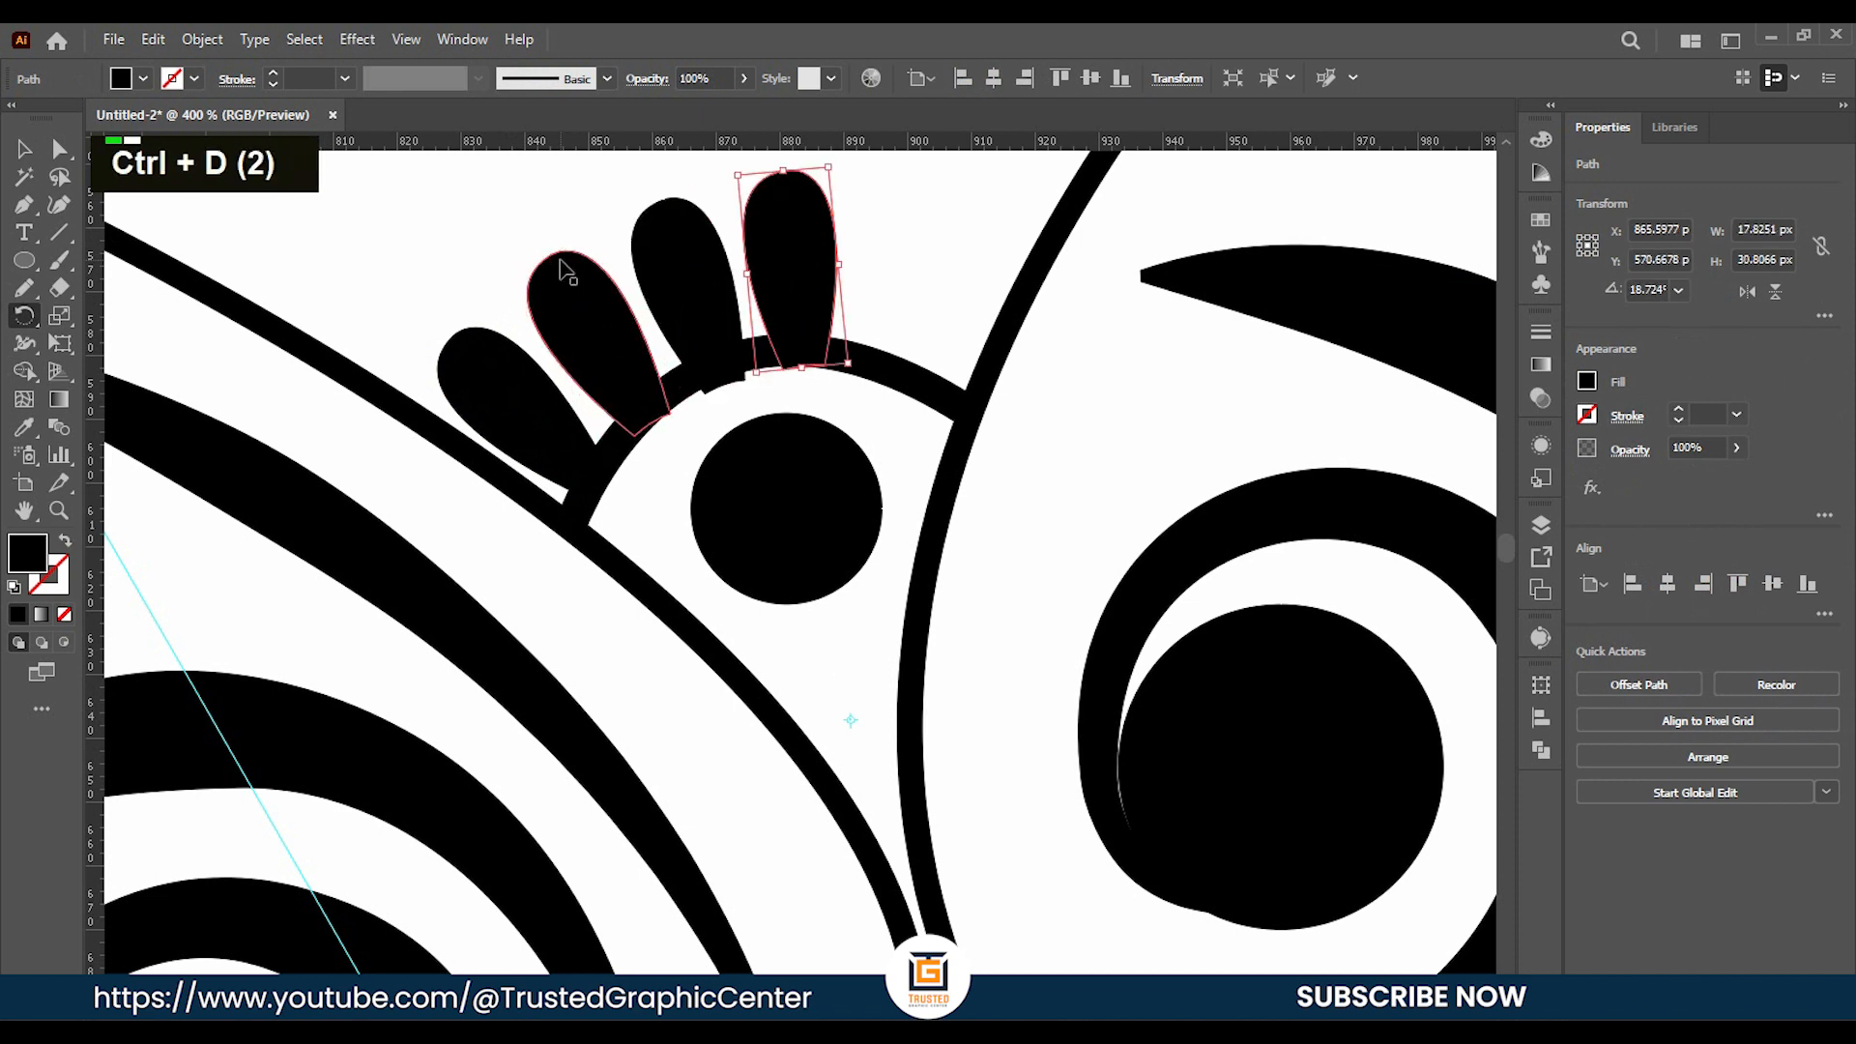
key(ctrl+d)
key(ctrl+d)
click(24, 148)
click(1114, 433)
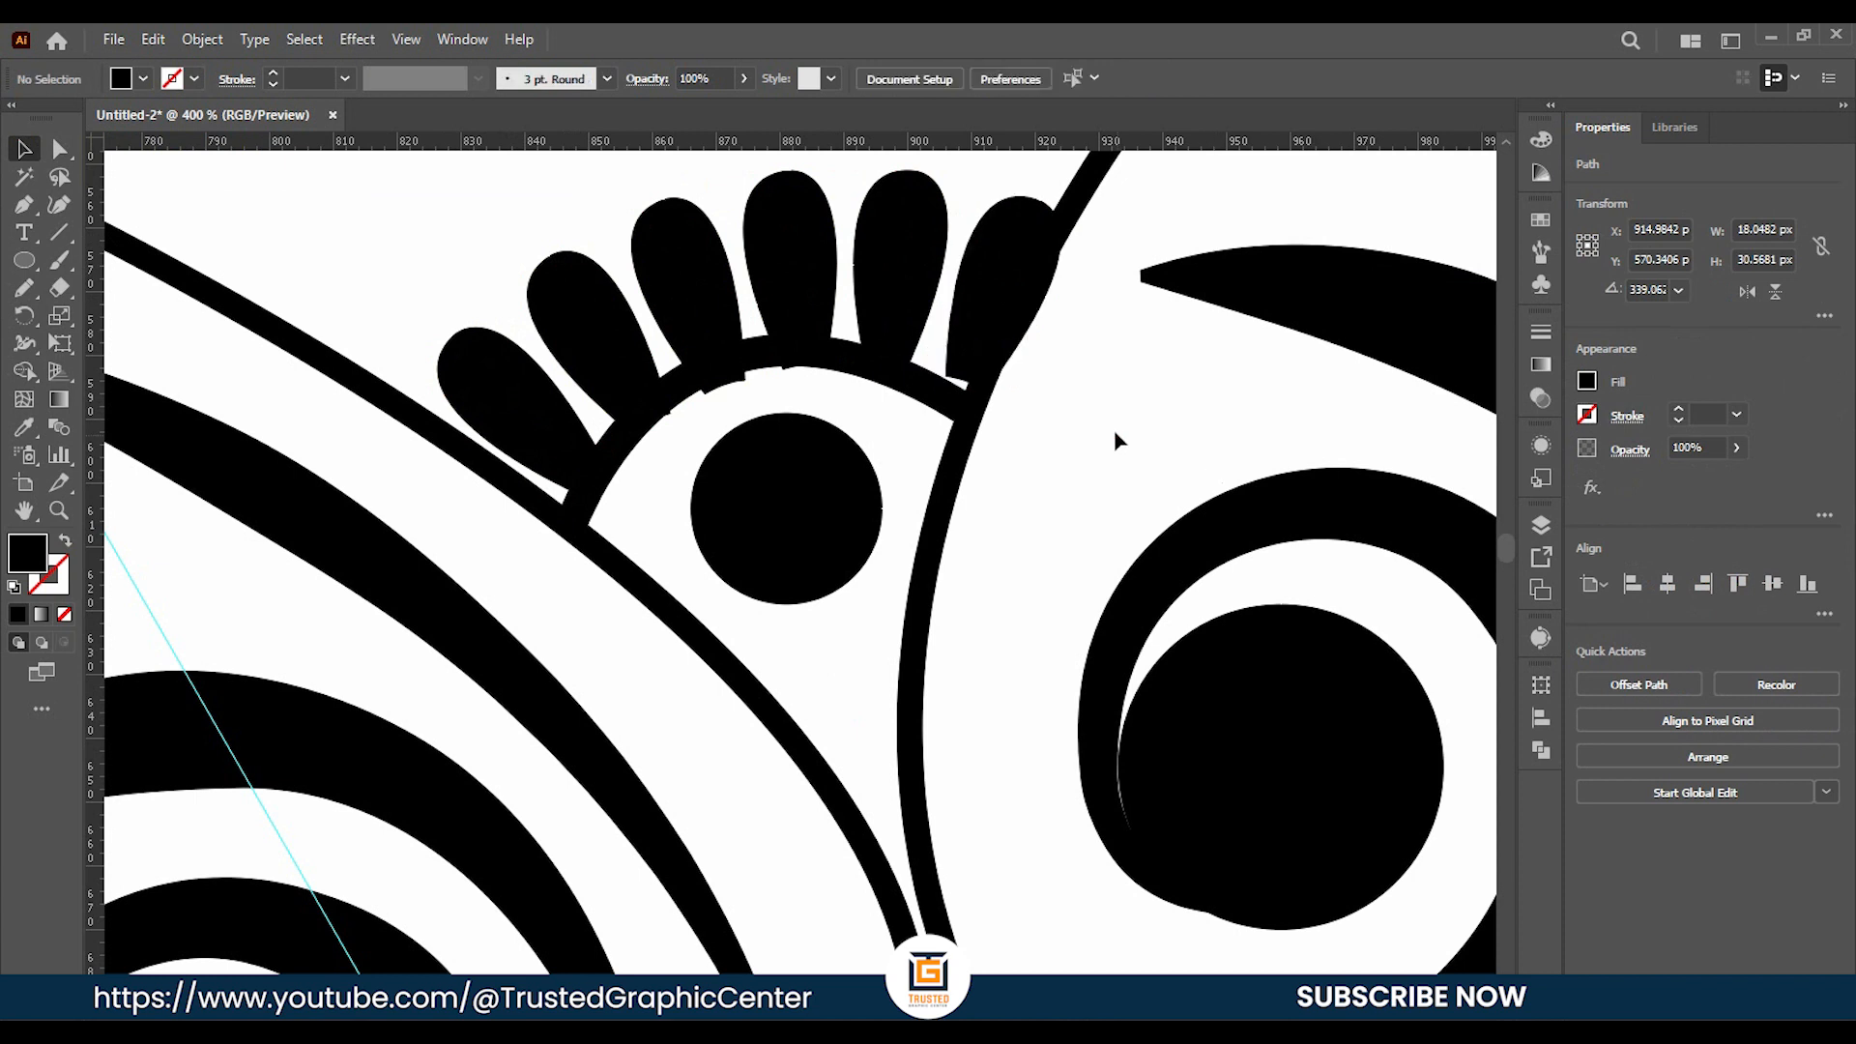
Select all six small petals and scale the fan down proportionally to about 84 by 44 px.
click(986, 332)
shift+click(882, 277)
shift+click(783, 282)
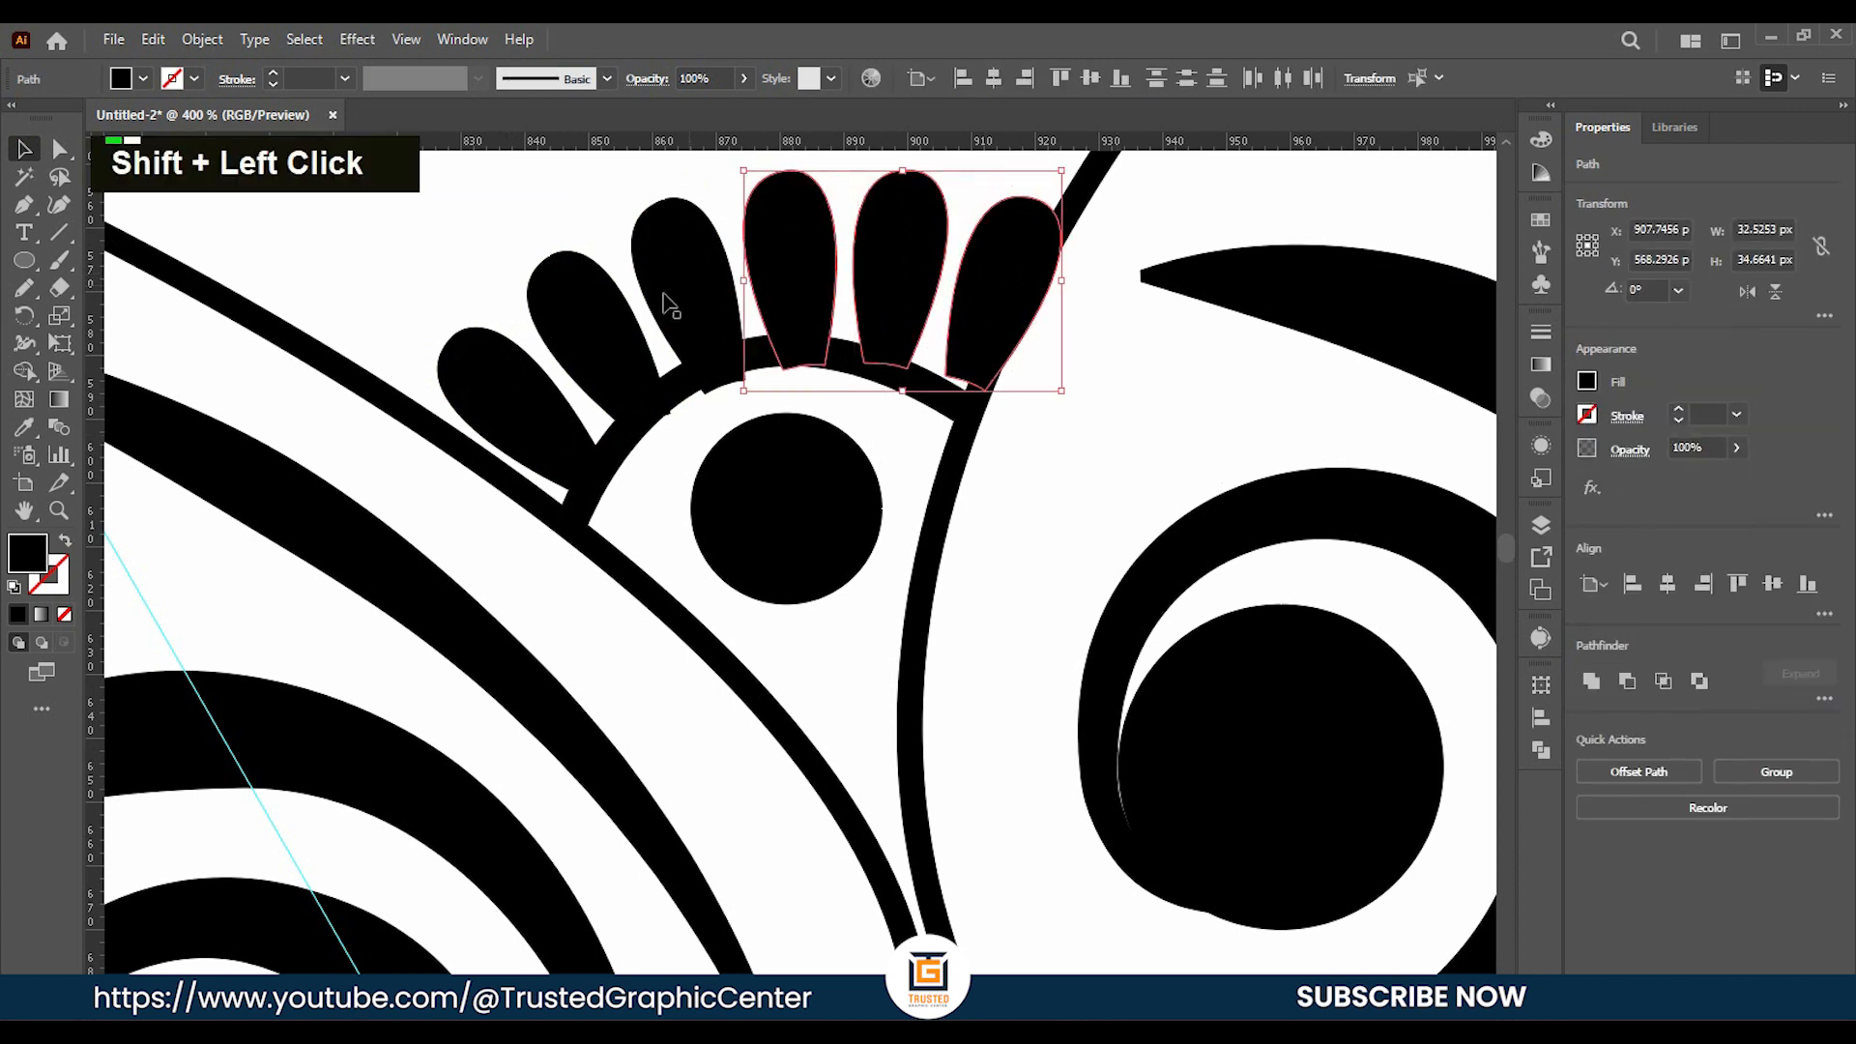
shift+click(665, 302)
shift+click(576, 308)
shift+click(520, 373)
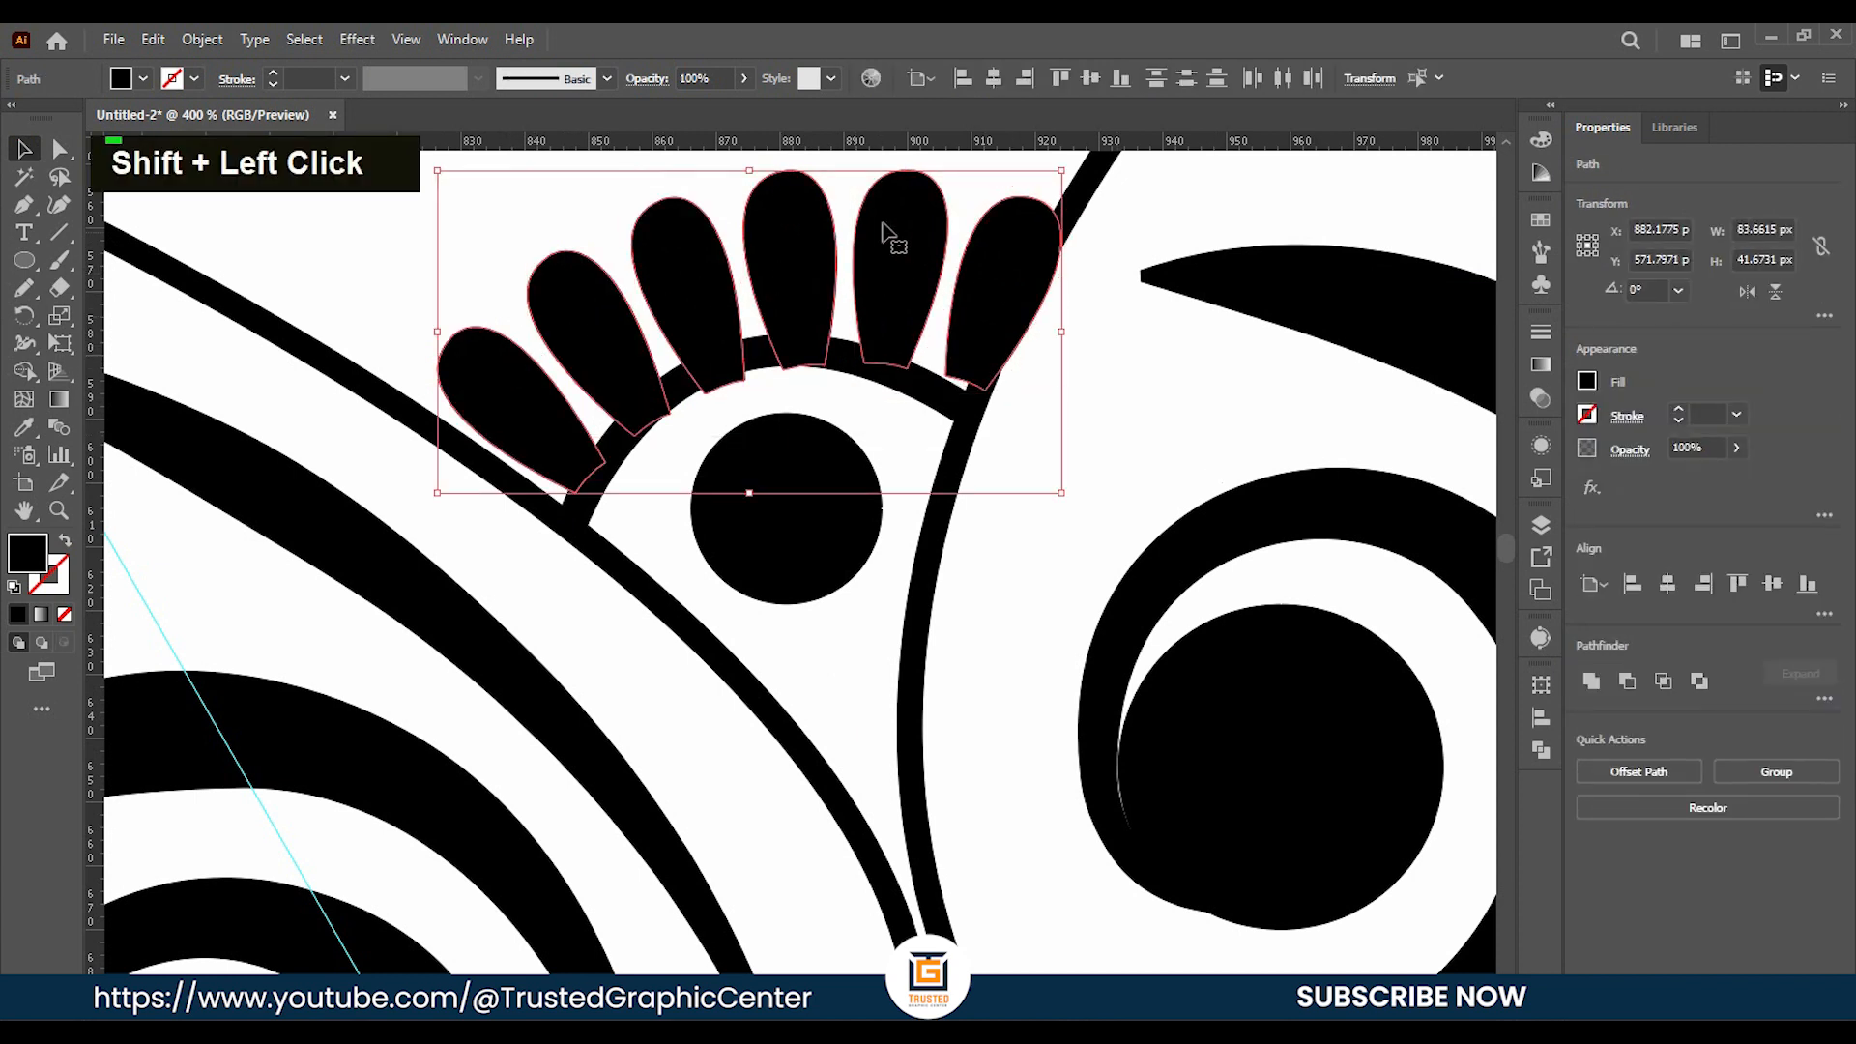
drag(1068, 167, 985, 216)
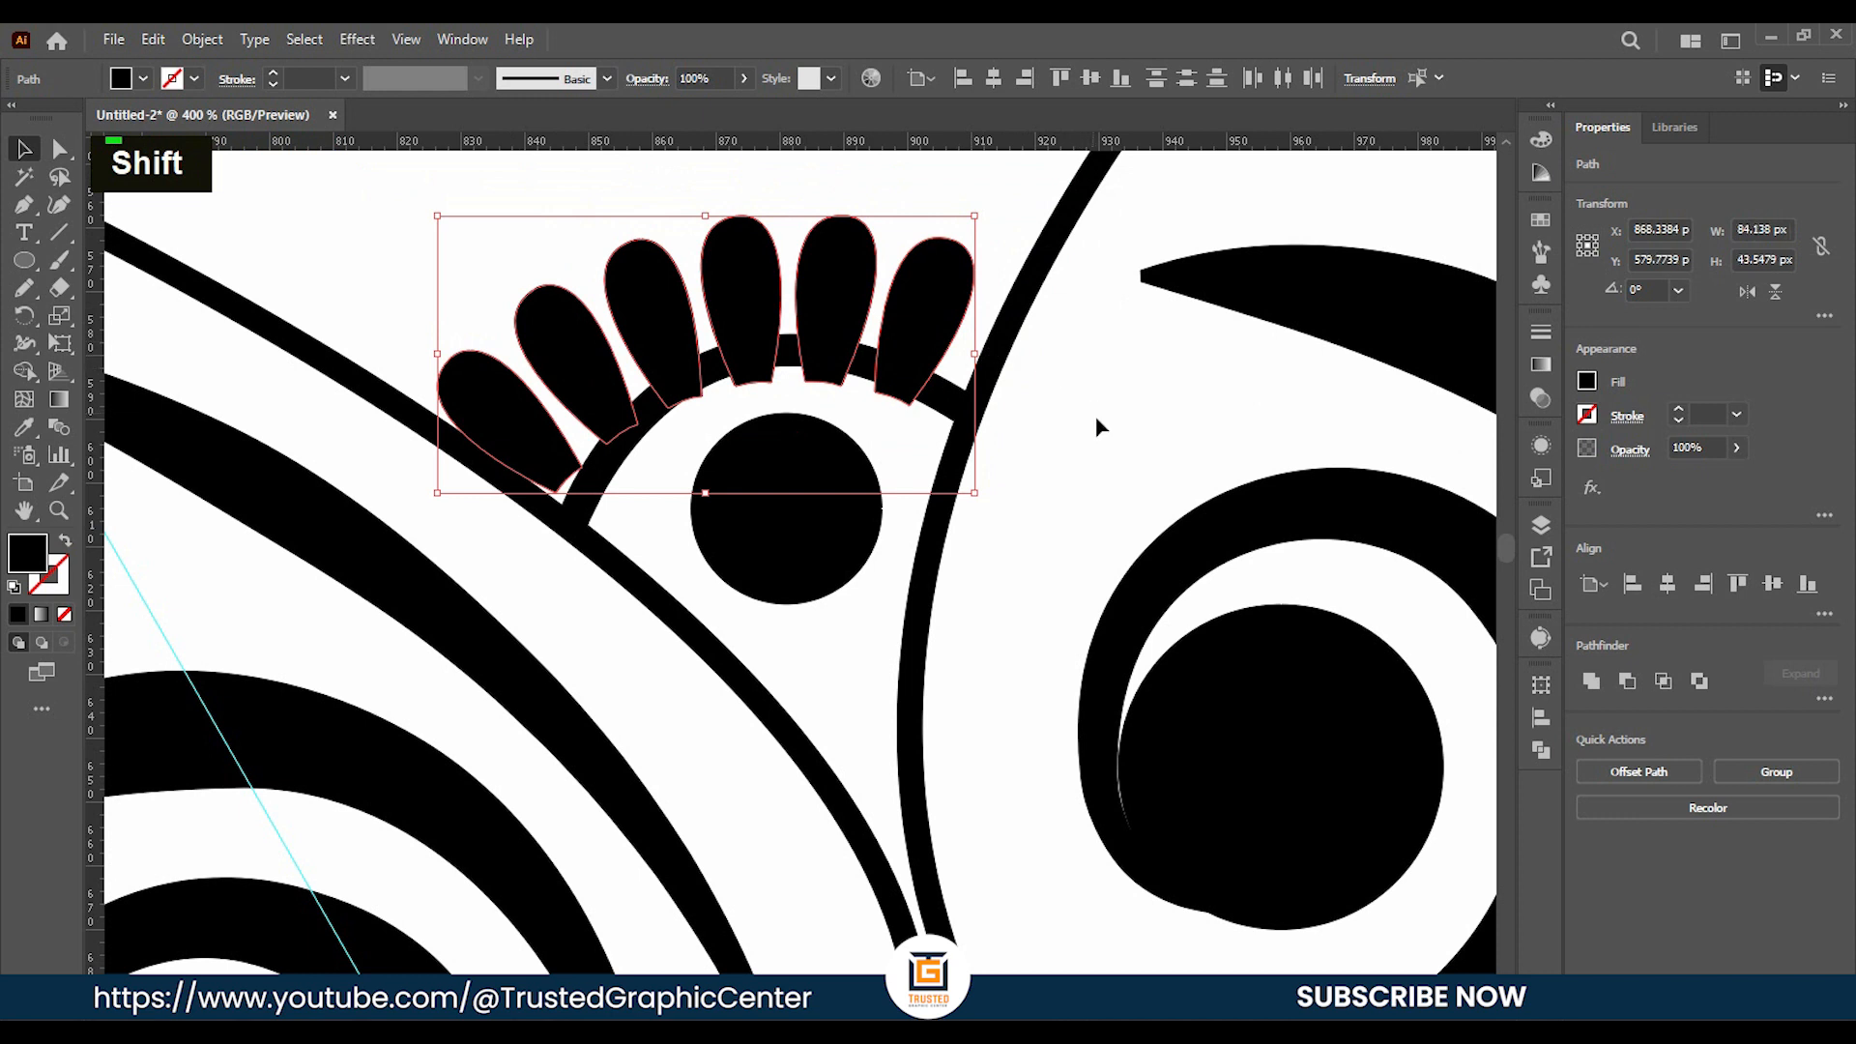
Nudge the six-petal fan 3 px up and 3 px right so the petal bases sit on the arc.
key(Up)
key(Up)
key(Up)
key(Up)
key(Right)
key(Right)
key(Right)
key(Down)
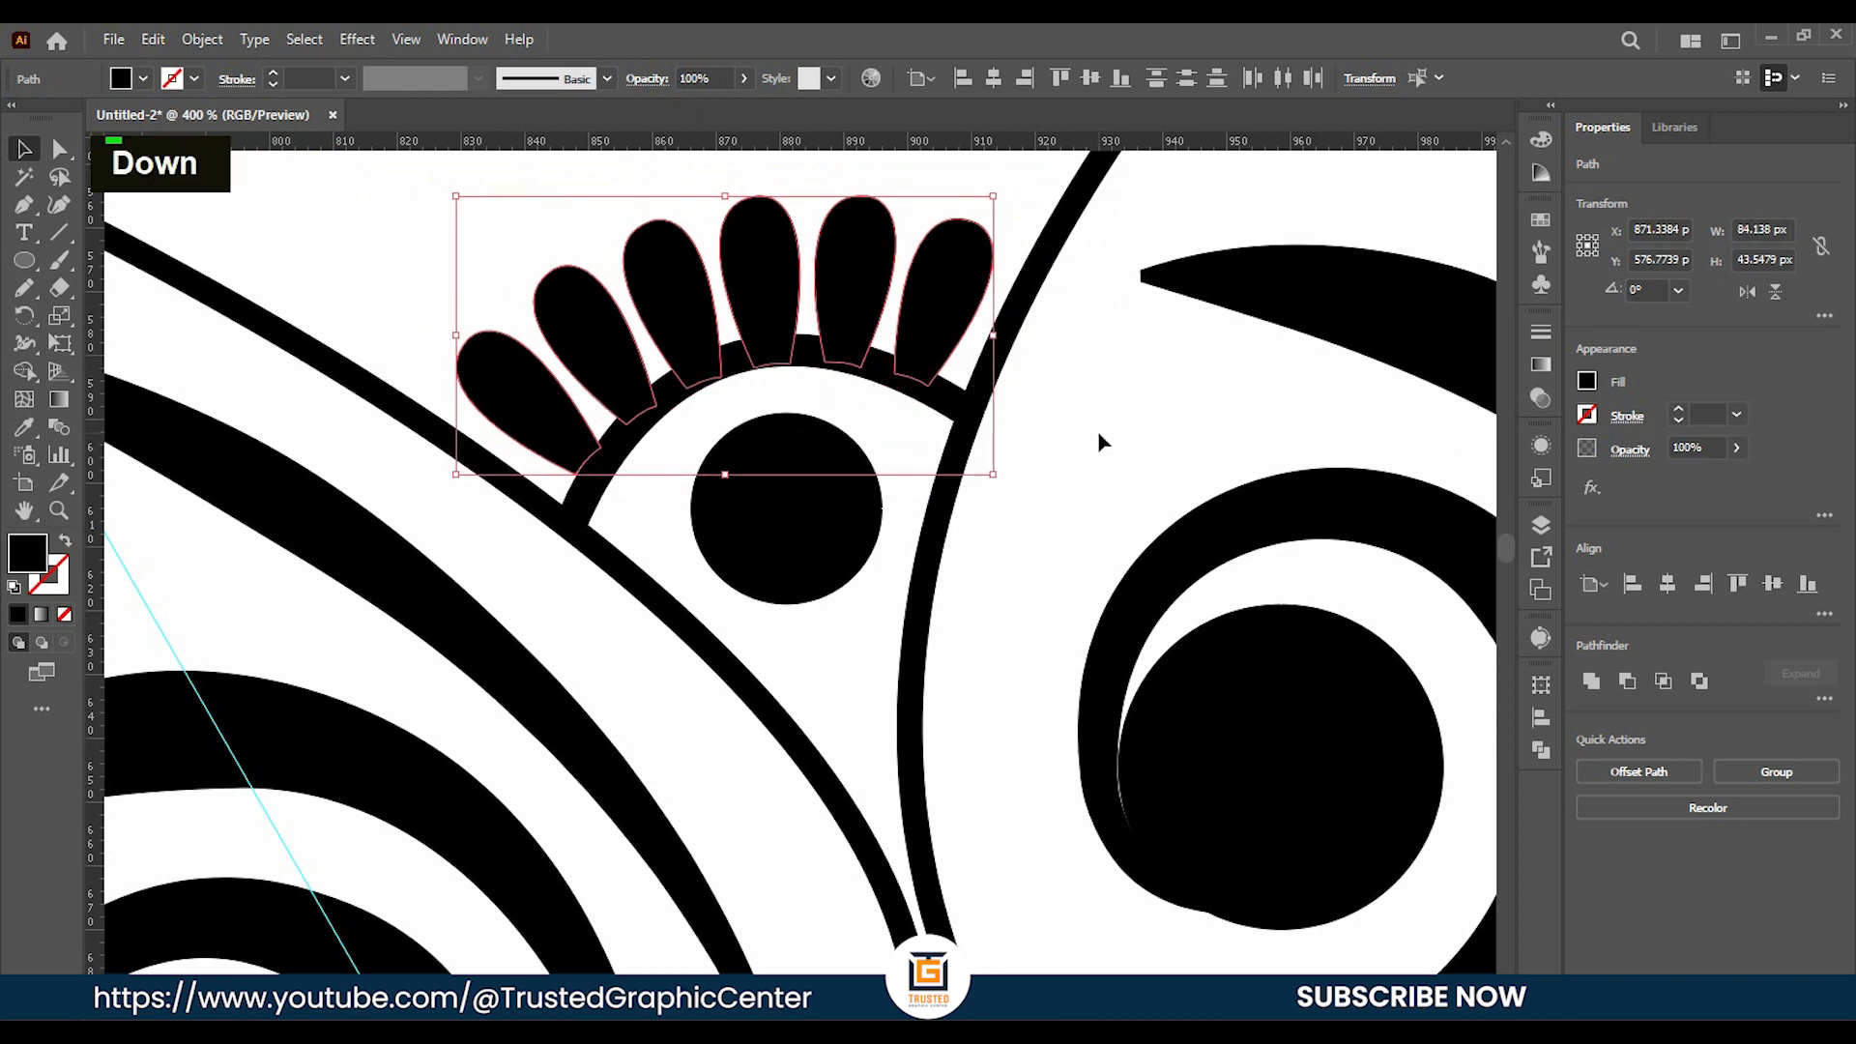
click(1098, 431)
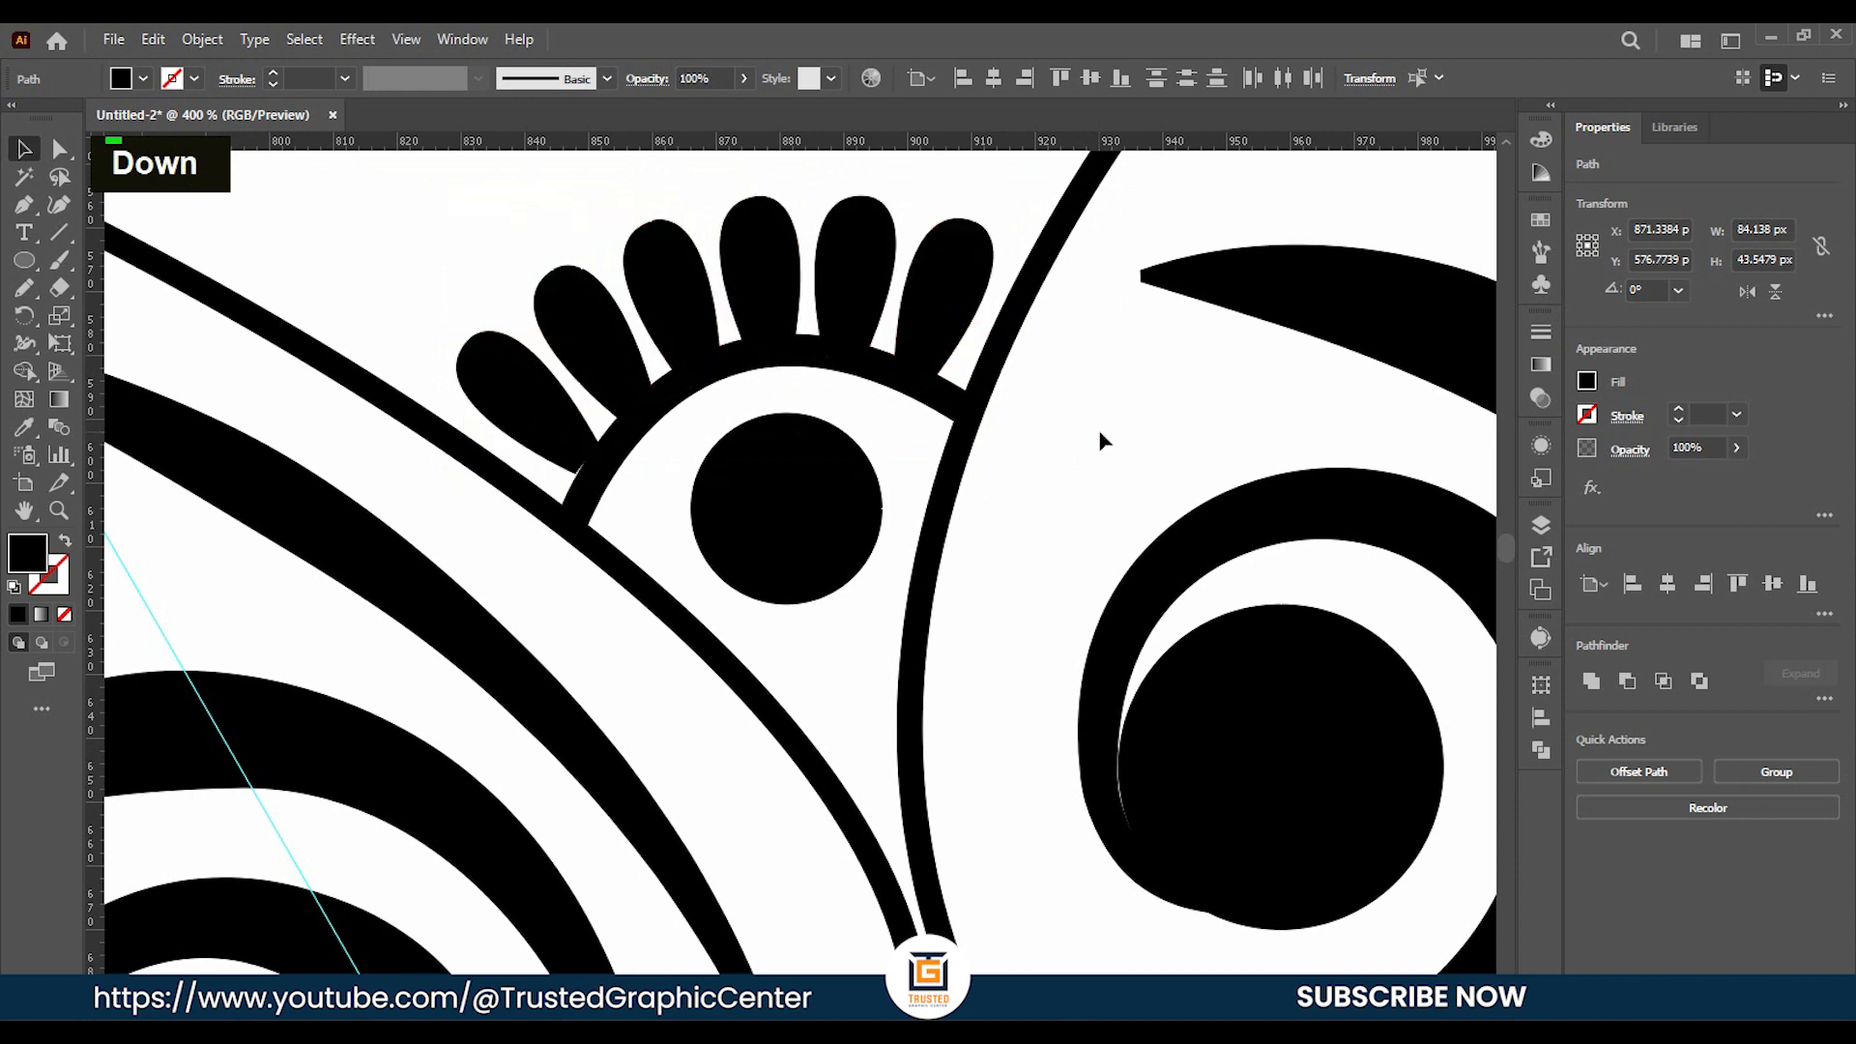
Nudge only the leftmost small petal of the fan 1 px down to close its gap to the arc.
click(558, 454)
key(Down)
key(Right)
key(Left)
click(1030, 496)
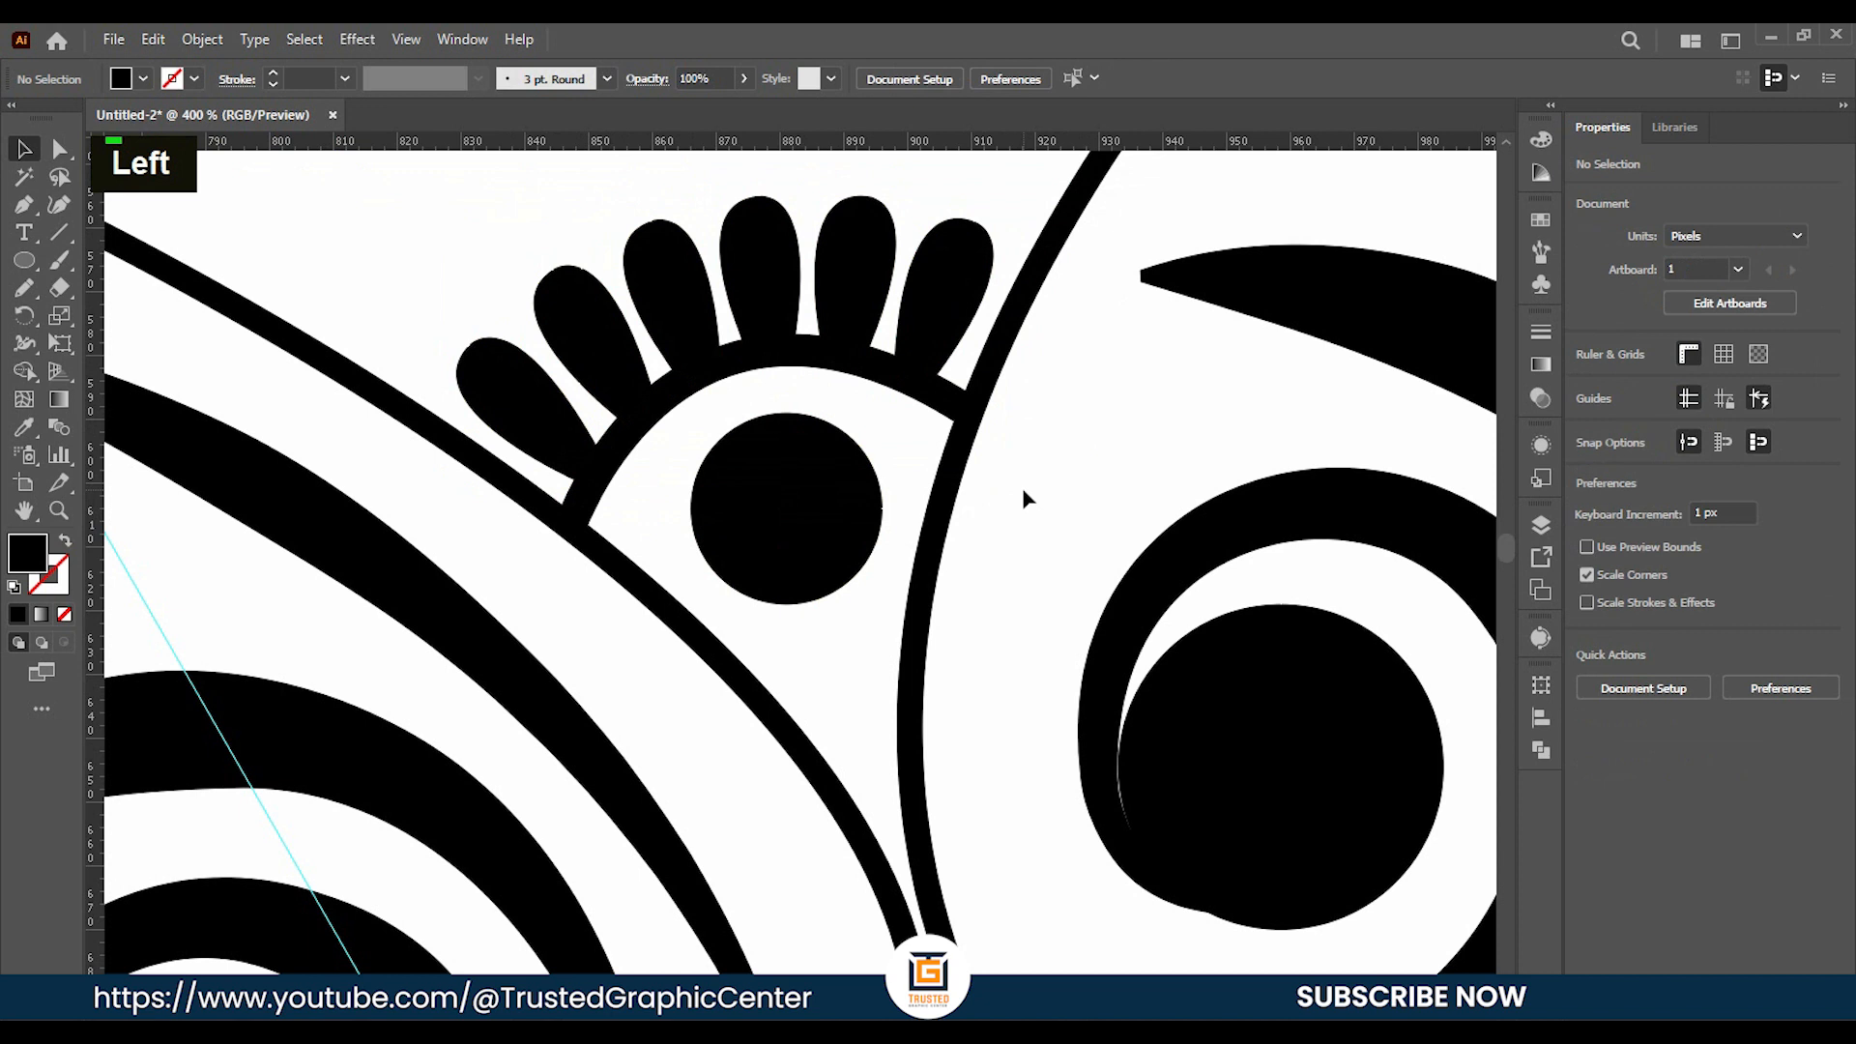
Examine the repeated petal fans around the mandala and the spaces between the inner flower's black petals.
alt+scroll(996, 464, down, 5)
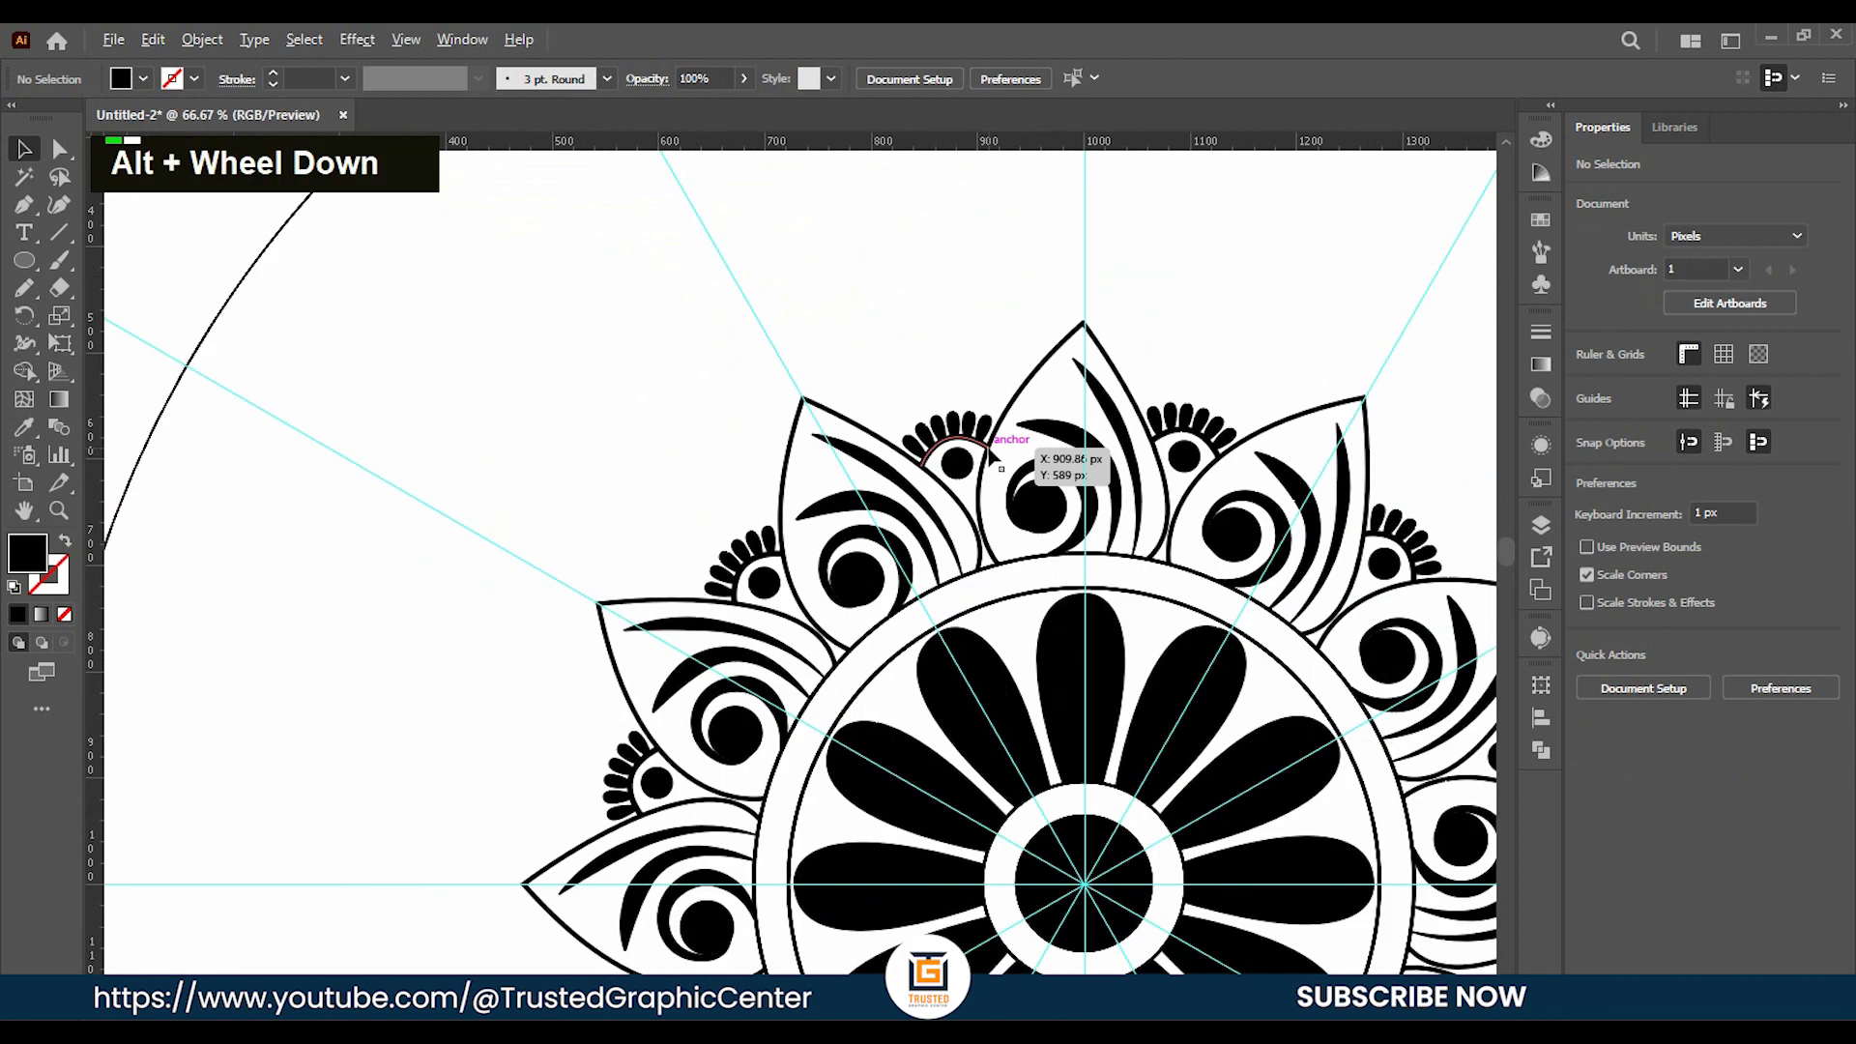
ctrl+scroll(1213, 414, down, 1)
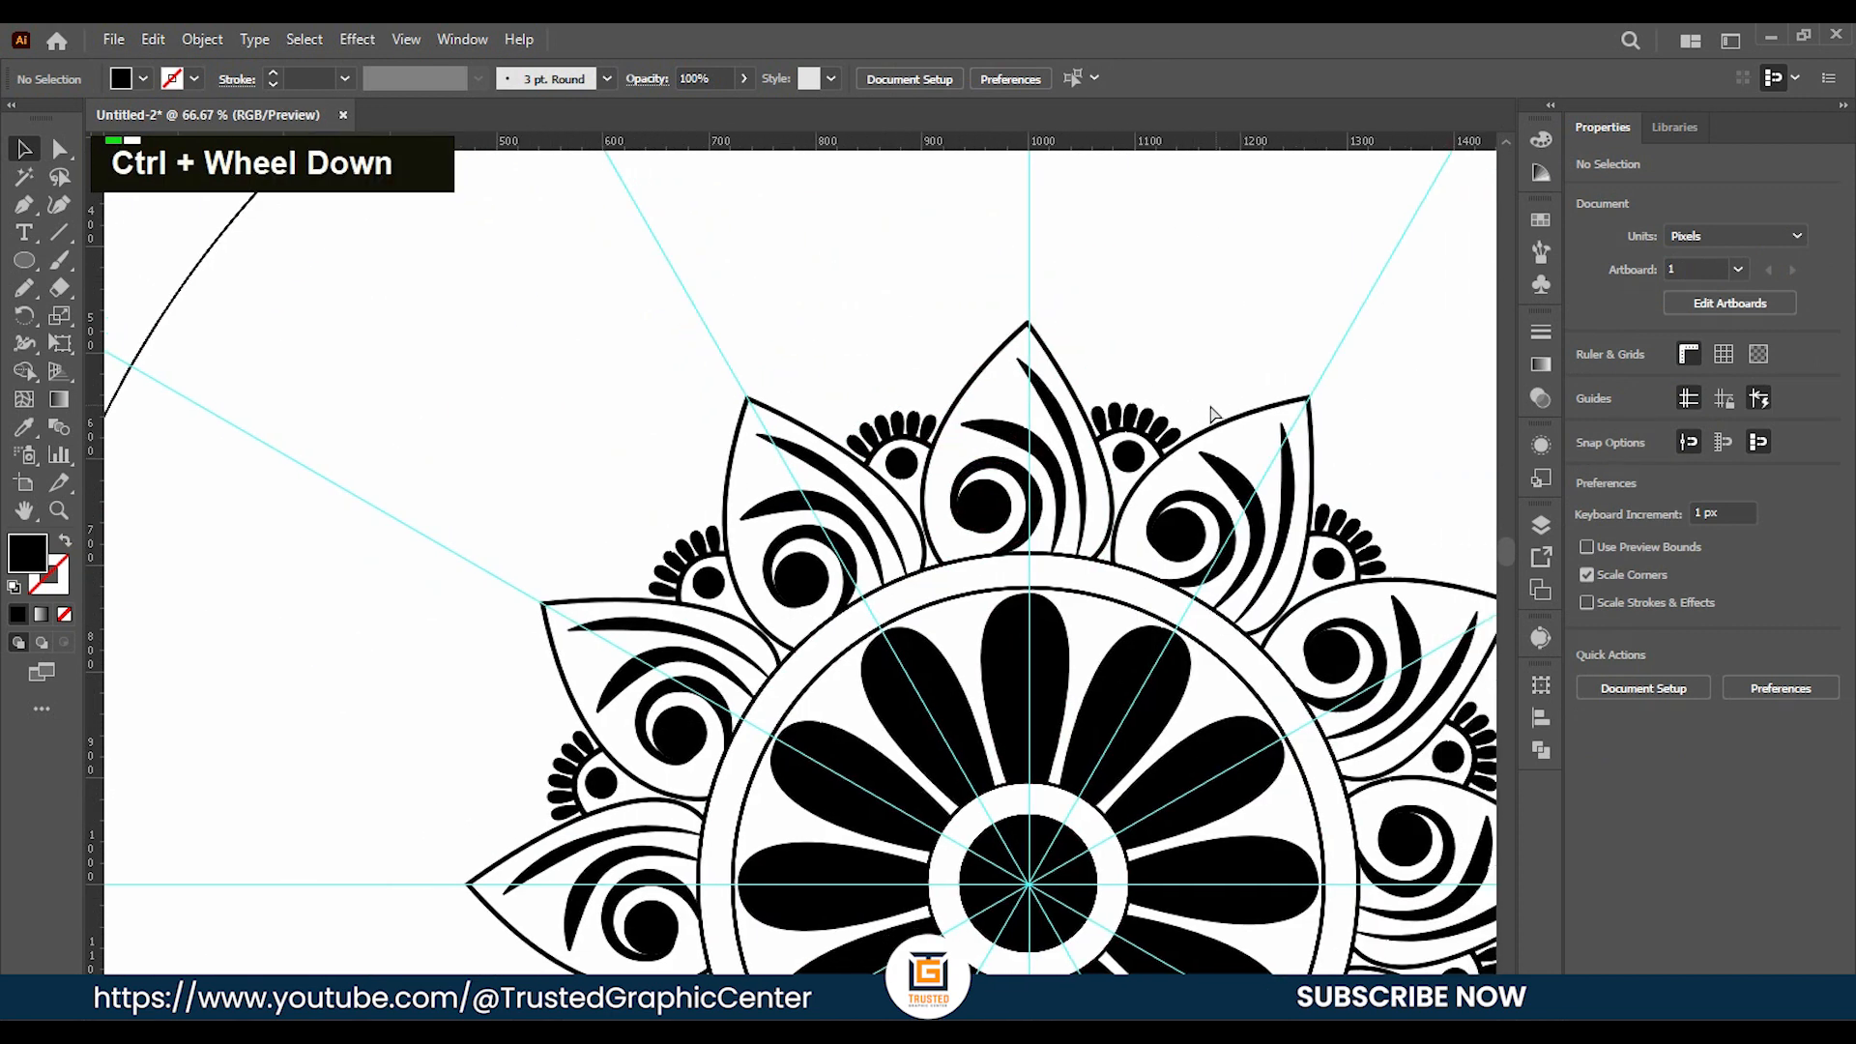
ctrl+scroll(1214, 414, down, 1)
ctrl+scroll(1107, 426, down, 2)
alt+scroll(1067, 426, down, 1)
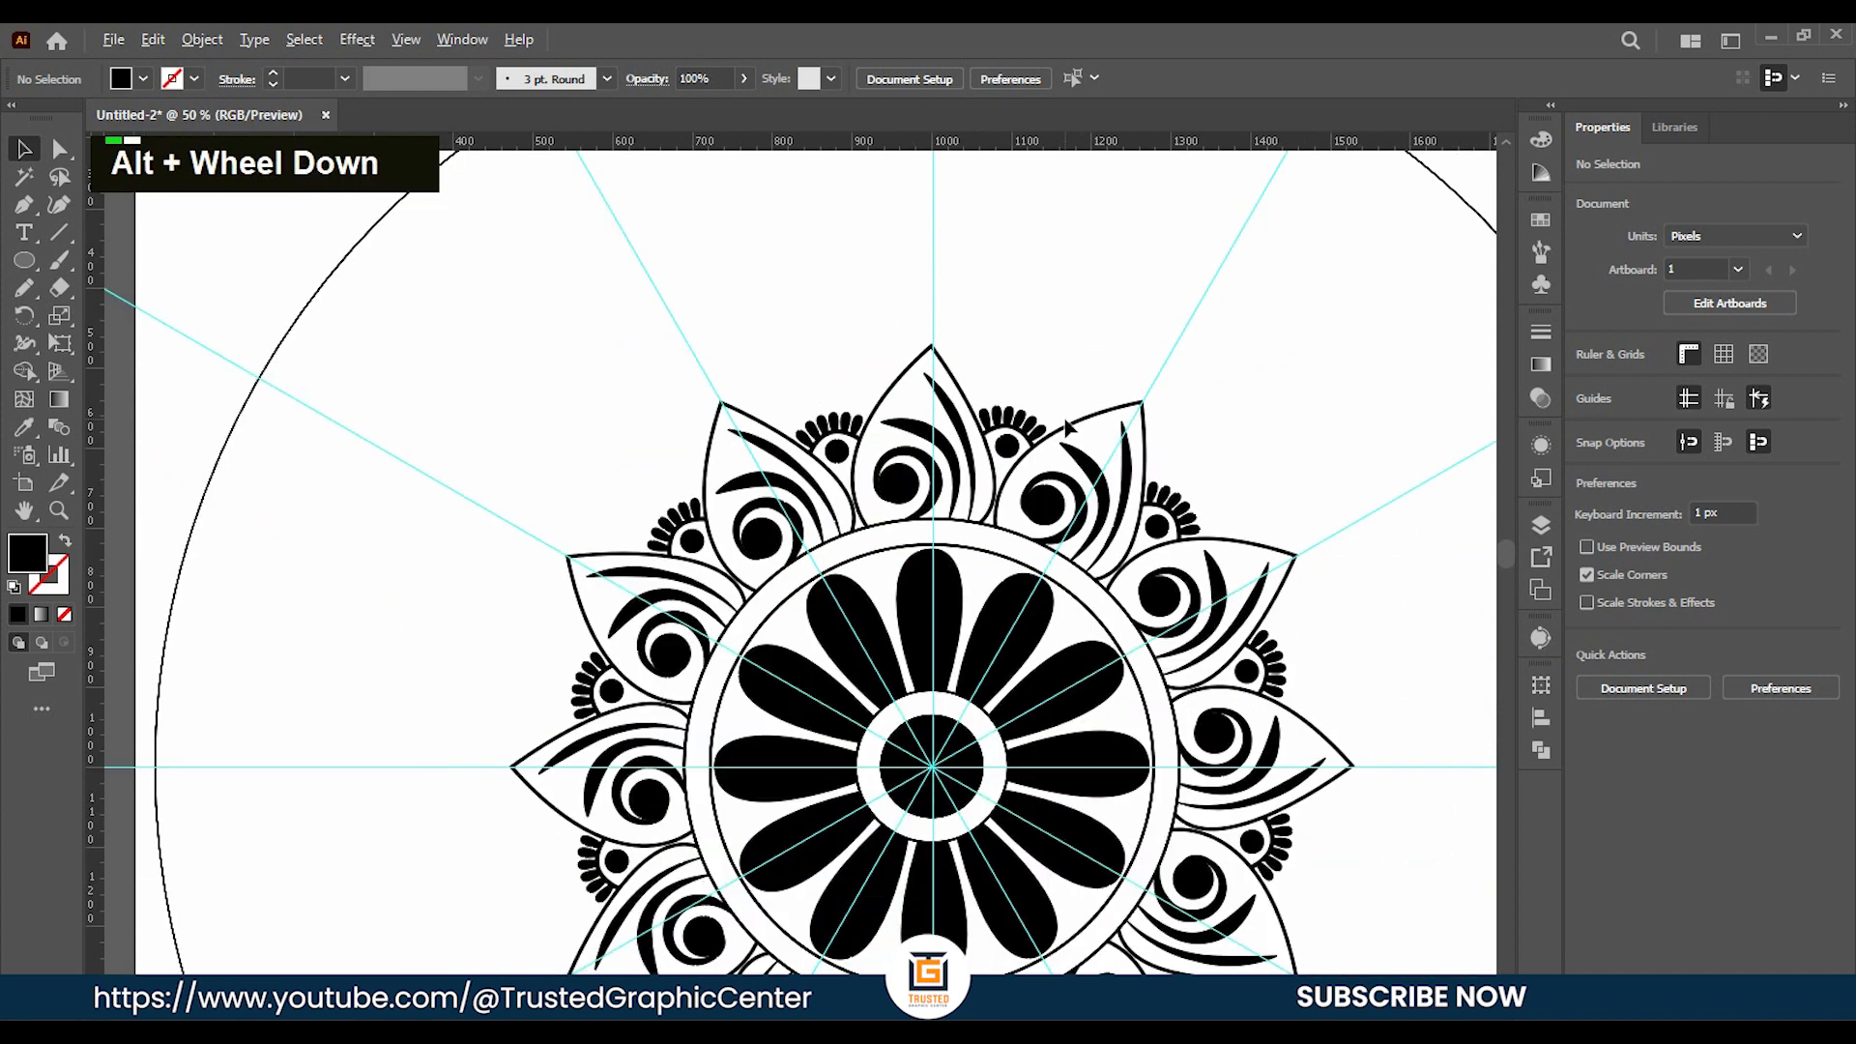
scroll(1066, 426, down, 3)
alt+scroll(1064, 493, up, 2)
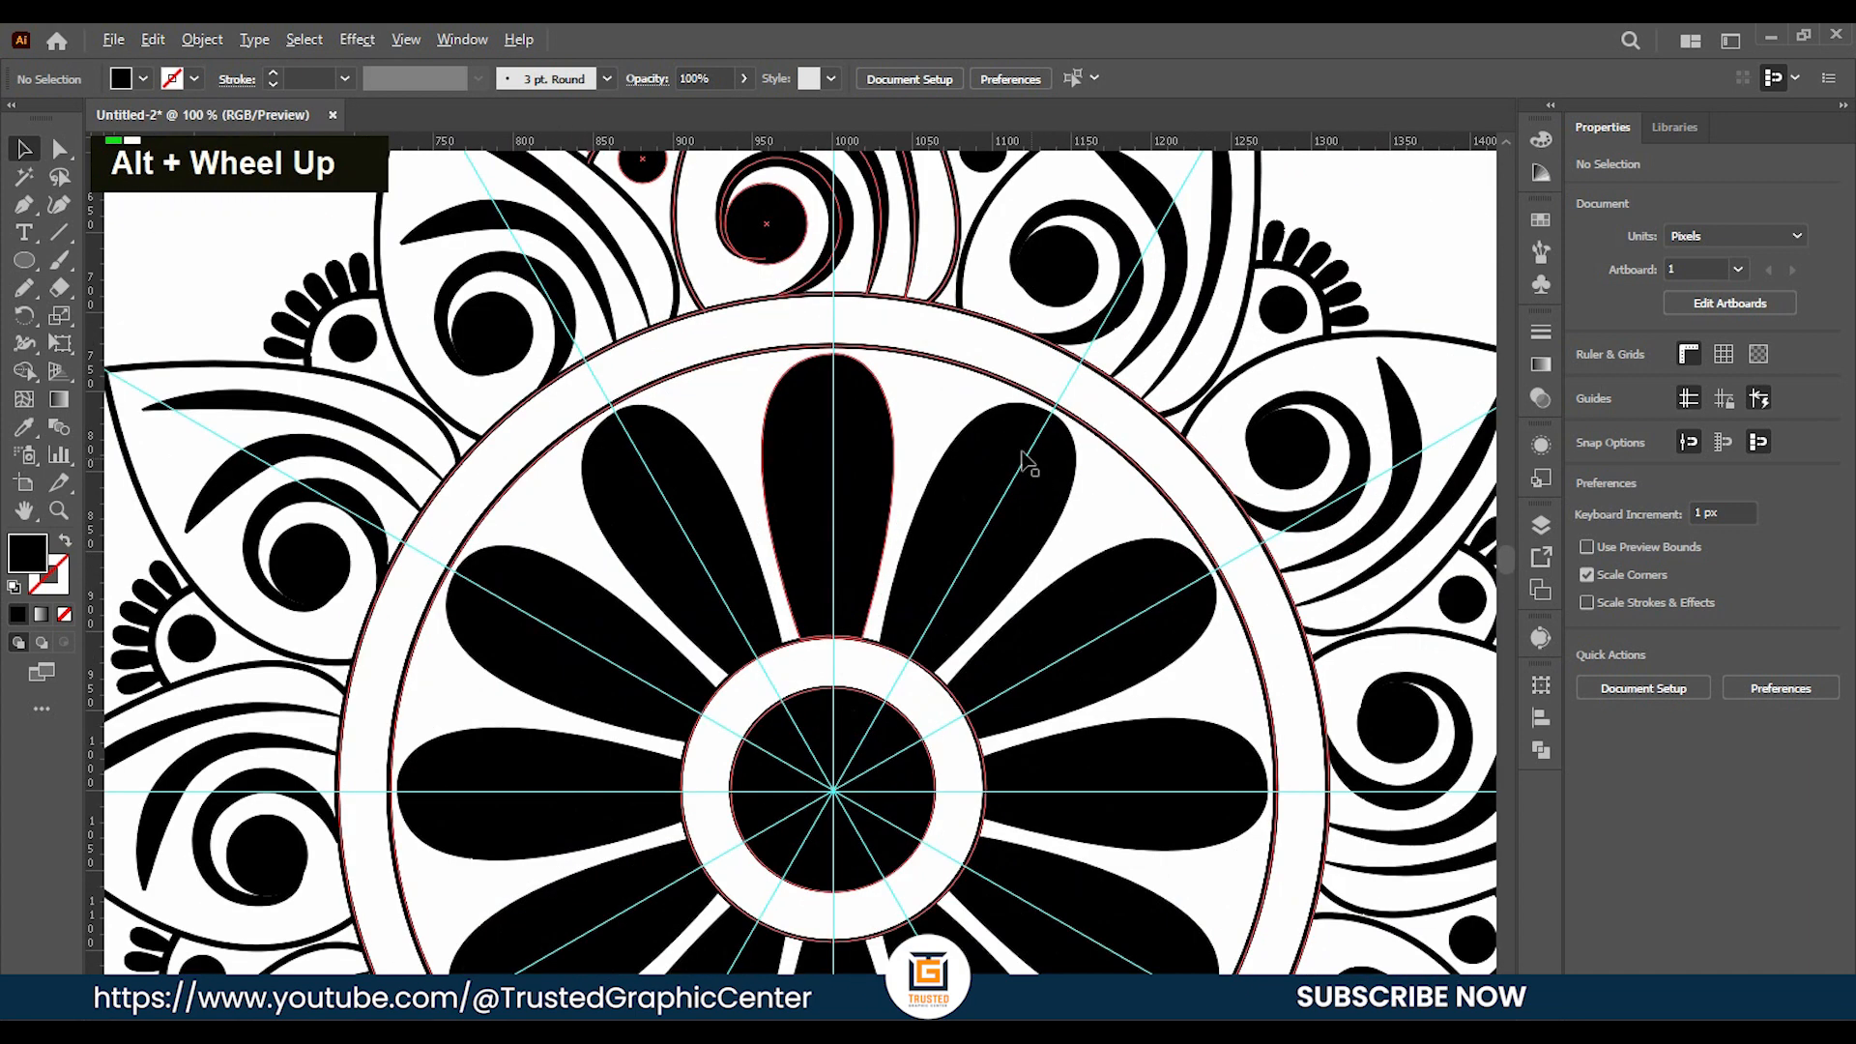
alt+scroll(1028, 463, up, 1)
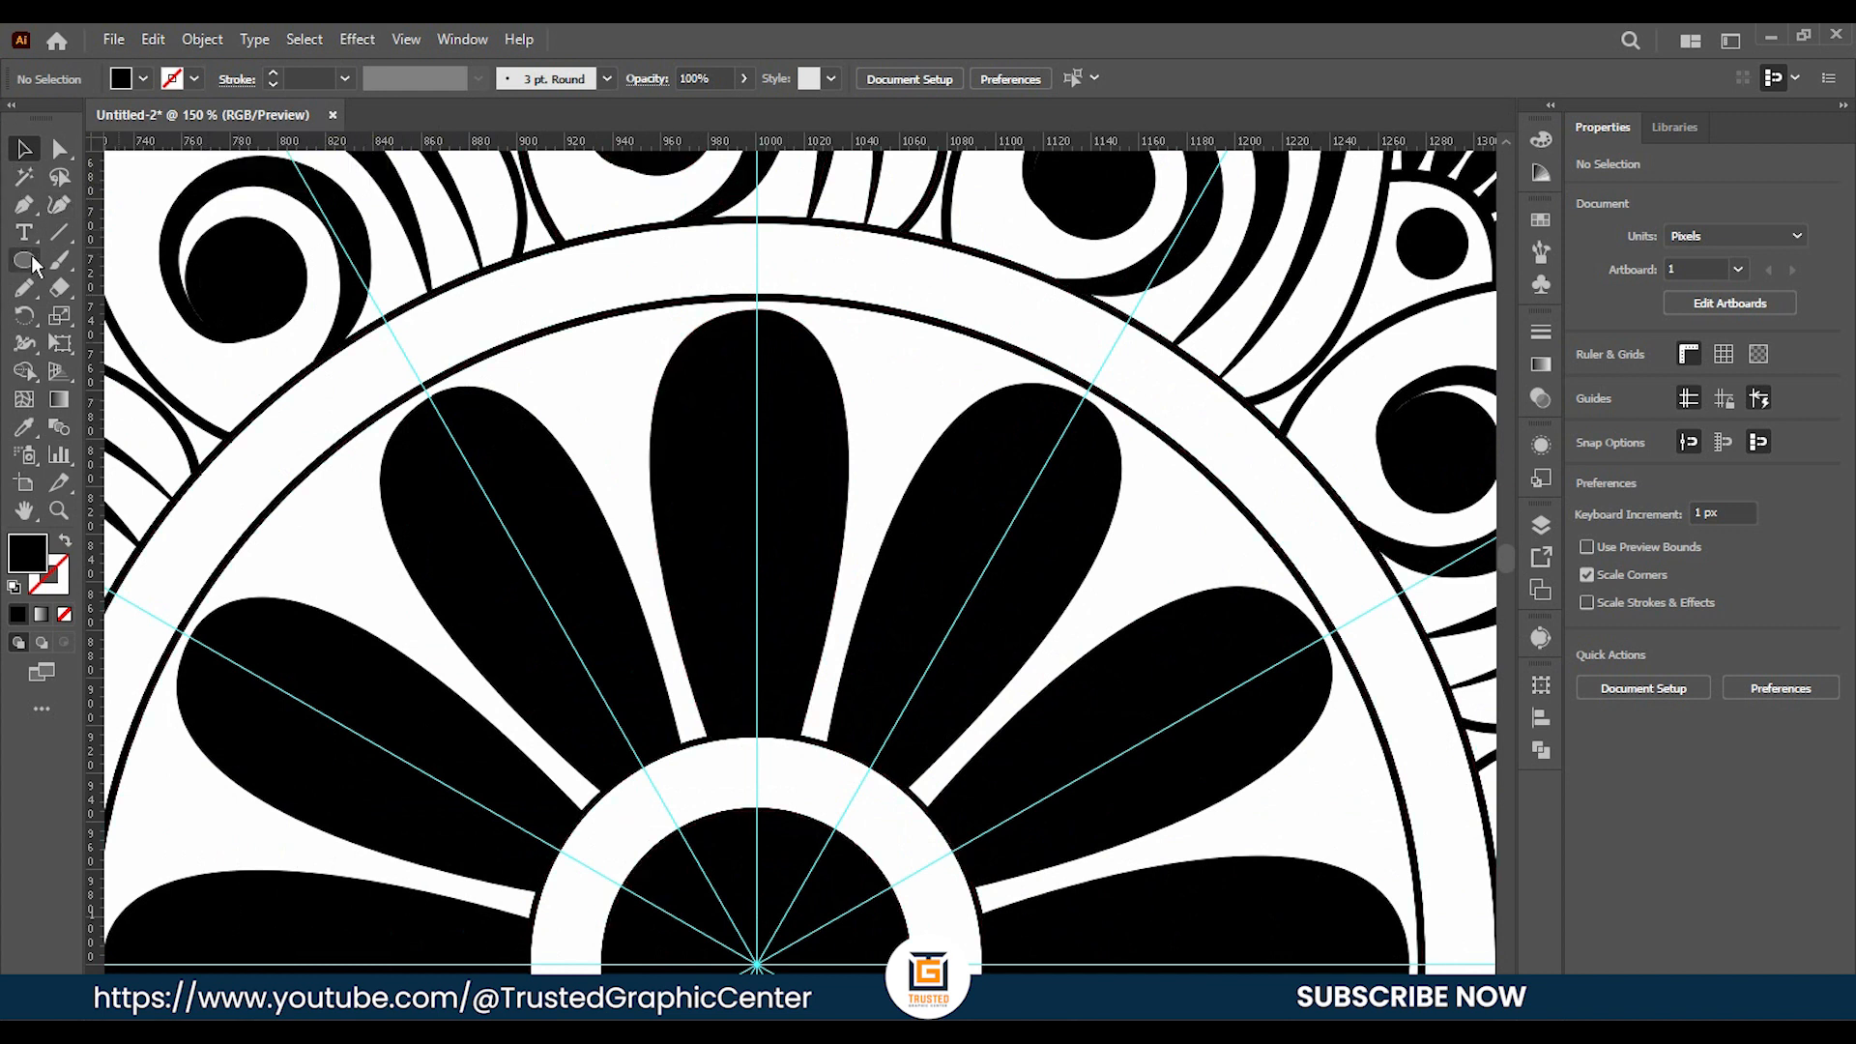
Draw a freehand arc about 24 by 10 px with the Pencil across the gap beside the top black petal, with a 3 pt stroke.
right_click(24, 287)
click(91, 316)
ctrl+scroll(847, 495, down, 2)
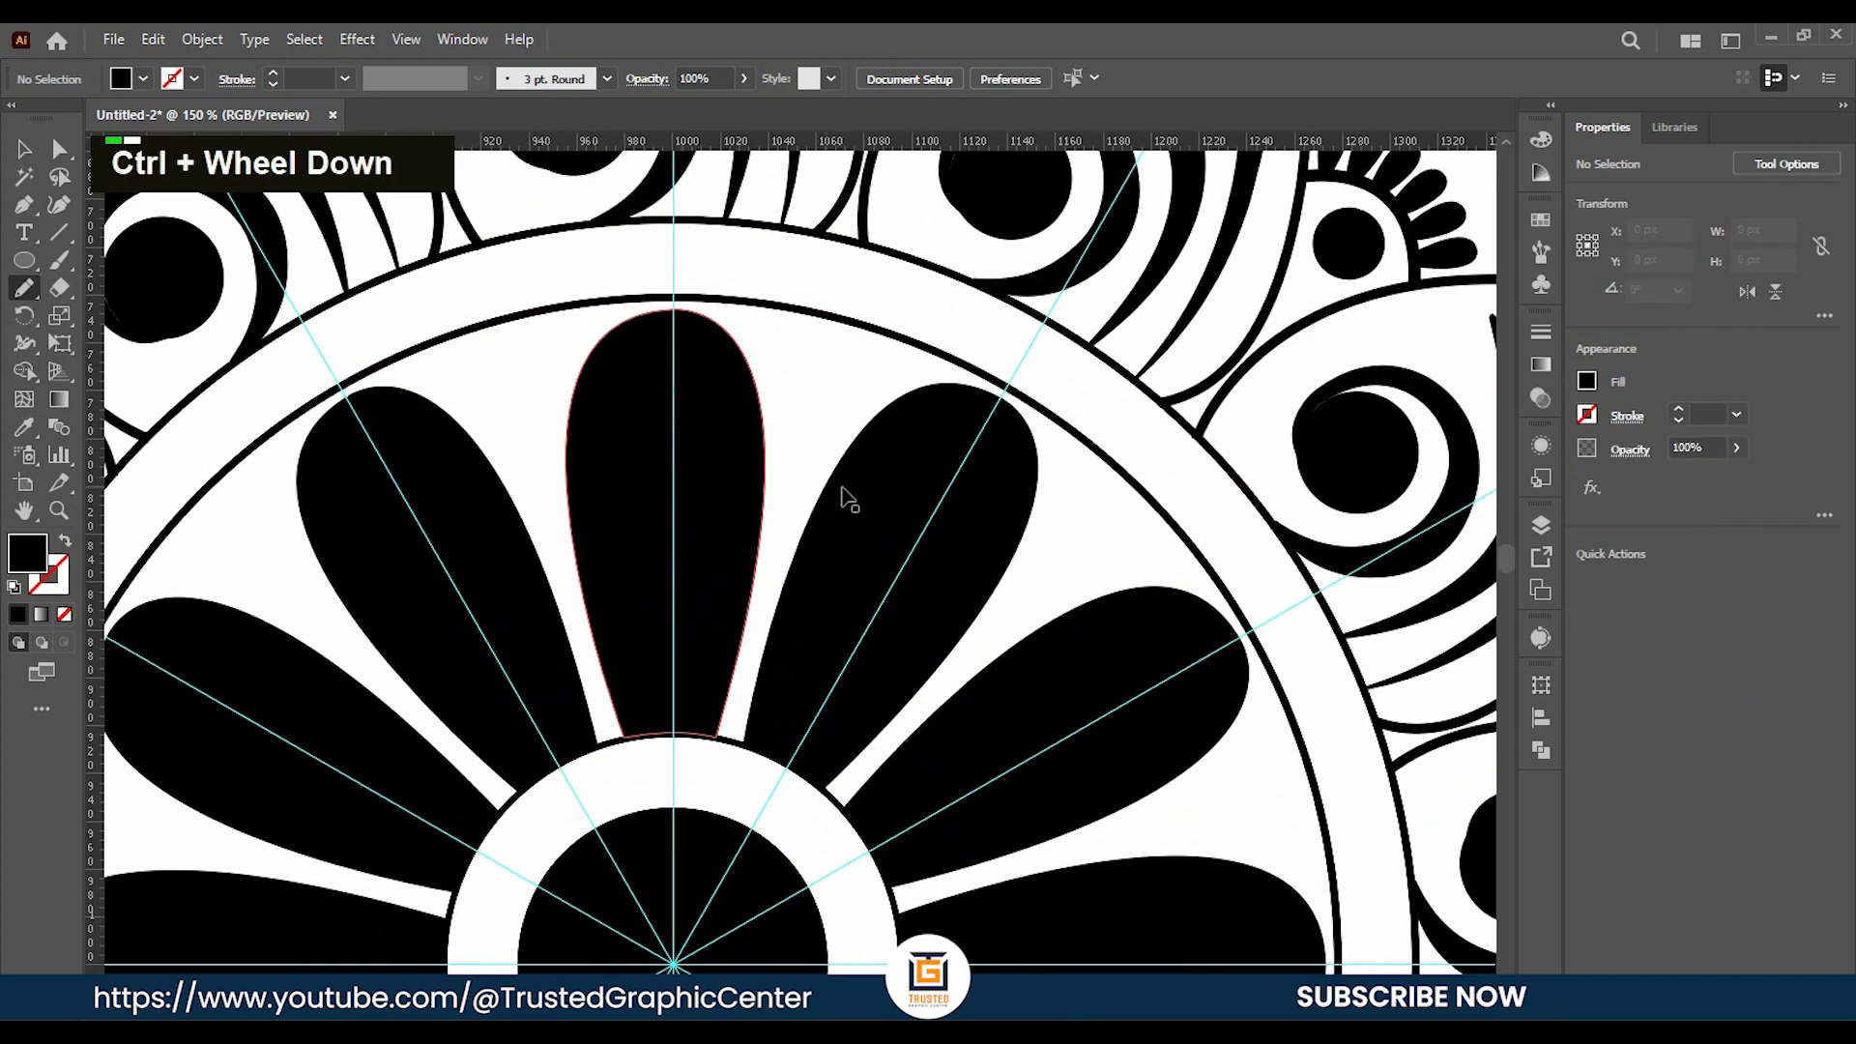
alt+scroll(830, 495, down, 1)
ctrl+scroll(851, 552, up, 2)
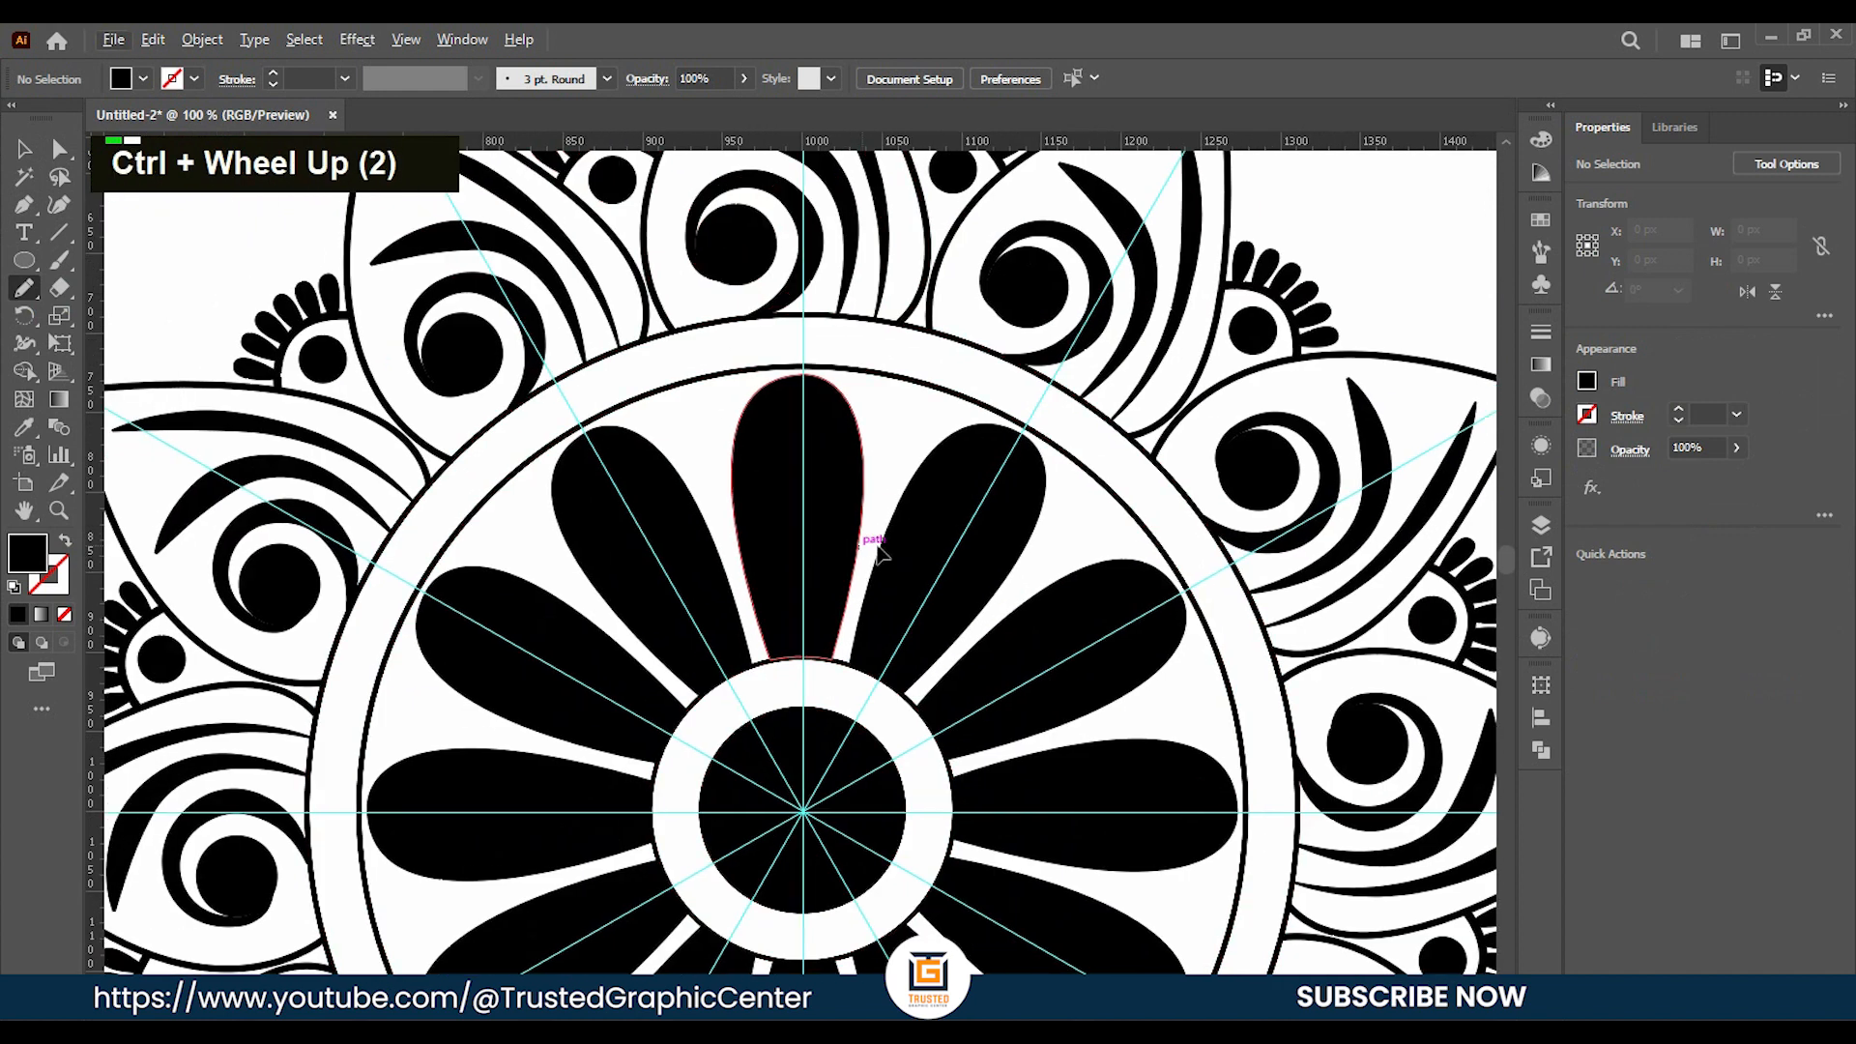
ctrl+scroll(932, 547, down, 2)
alt+scroll(931, 546, up, 3)
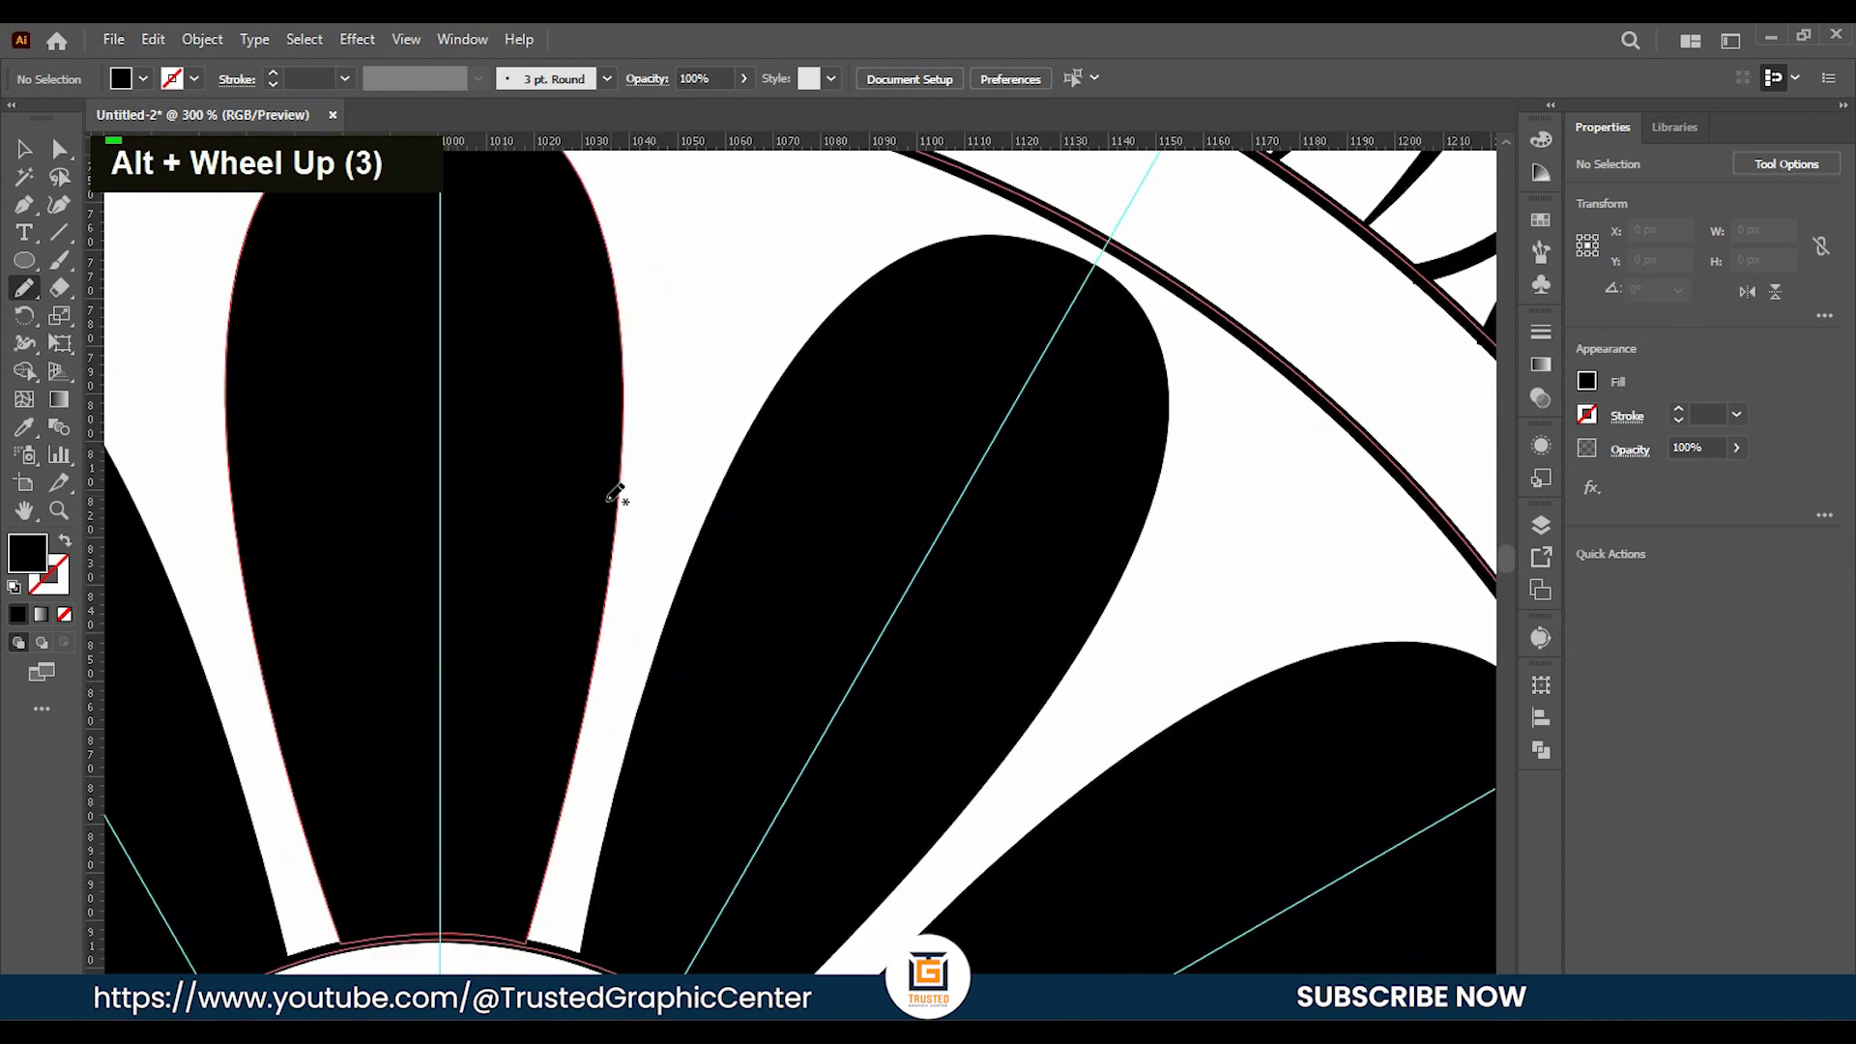
drag(653, 499, 715, 544)
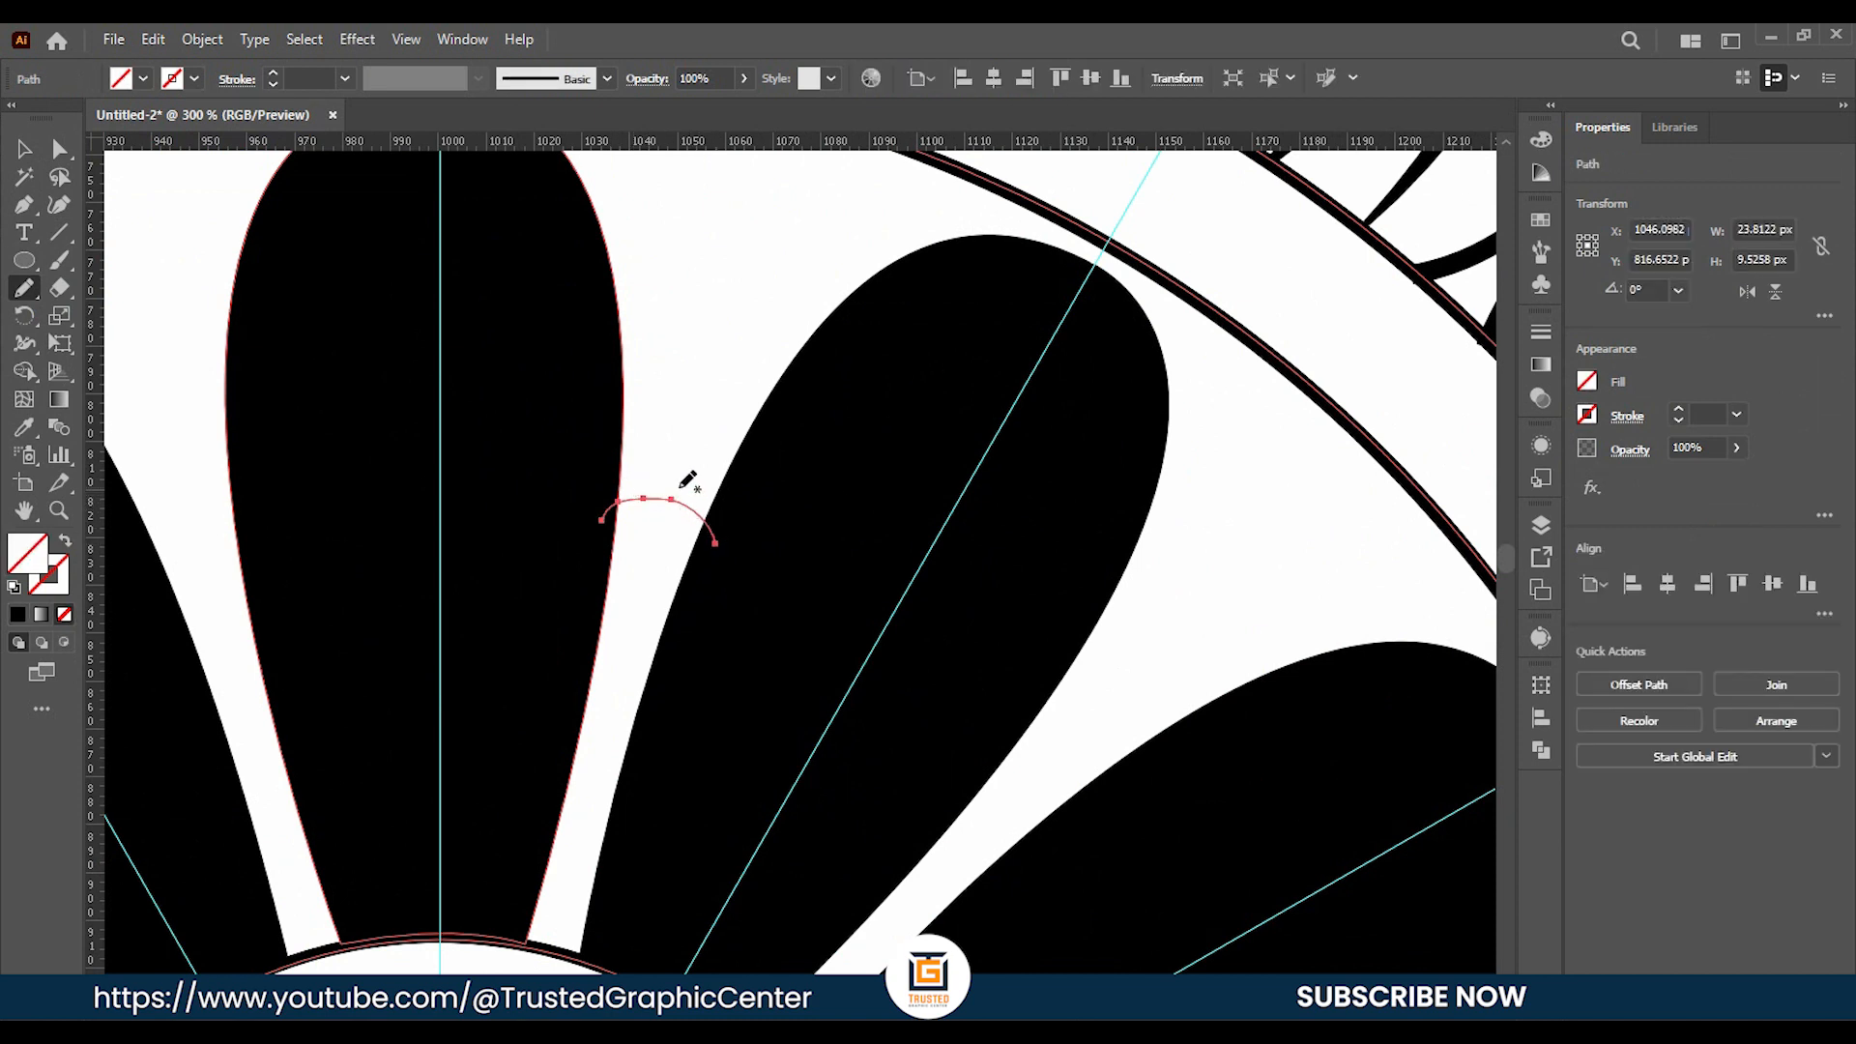
double_click(271, 75)
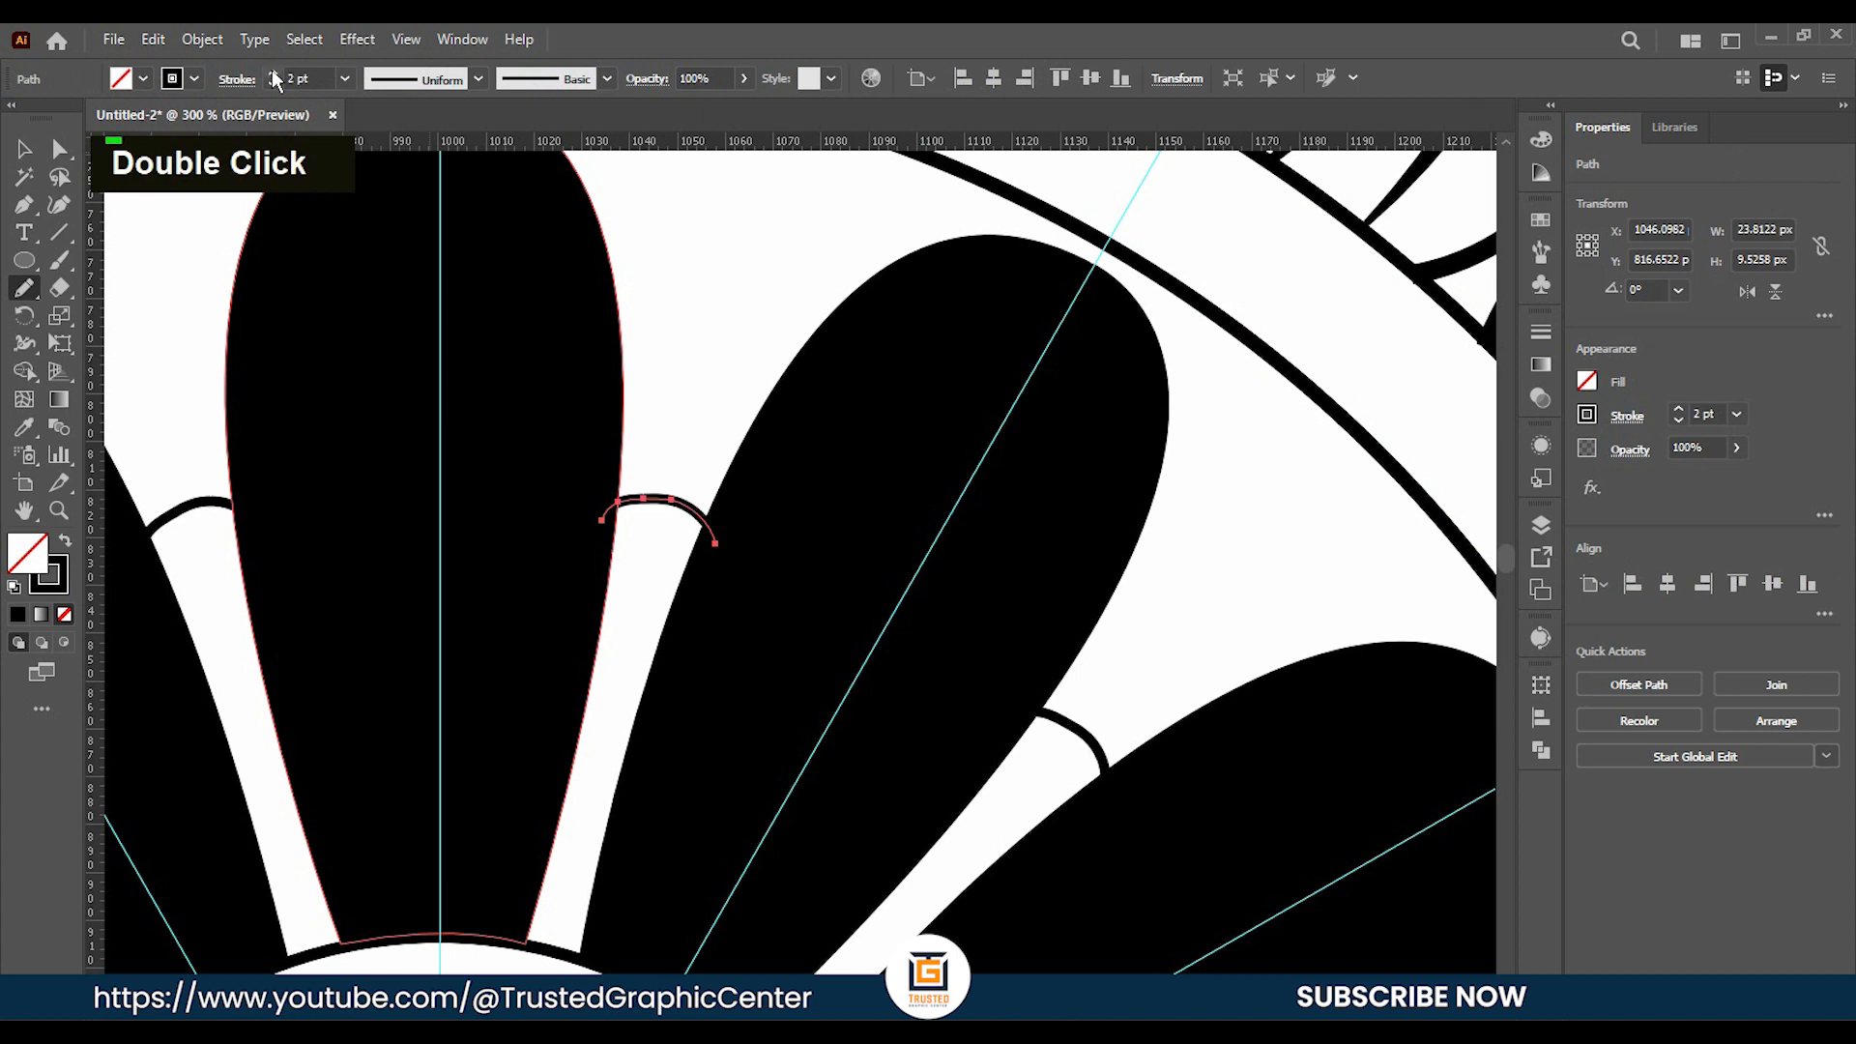
click(273, 72)
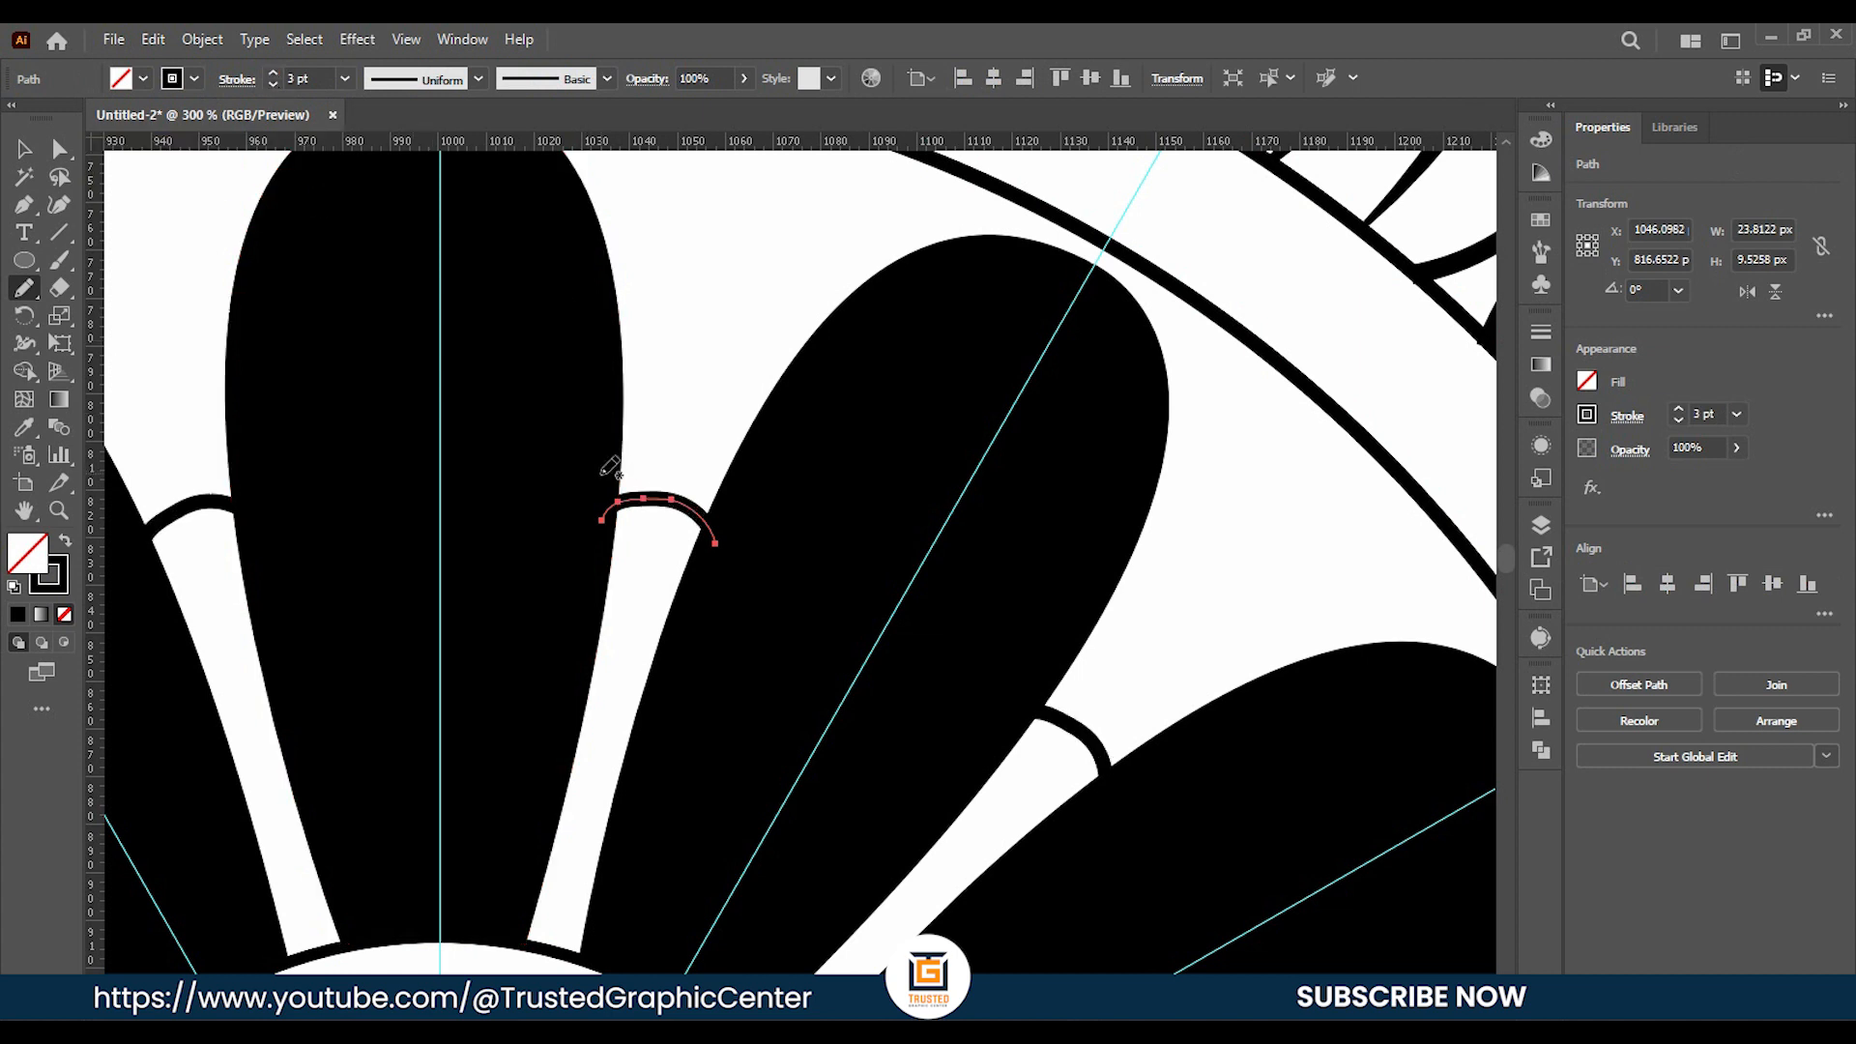
Draw three more 3 pt arcs stacked outward in the same petal gap, about 28, 35 and 39 px wide, redrawing the outermost once.
drag(676, 457, 737, 495)
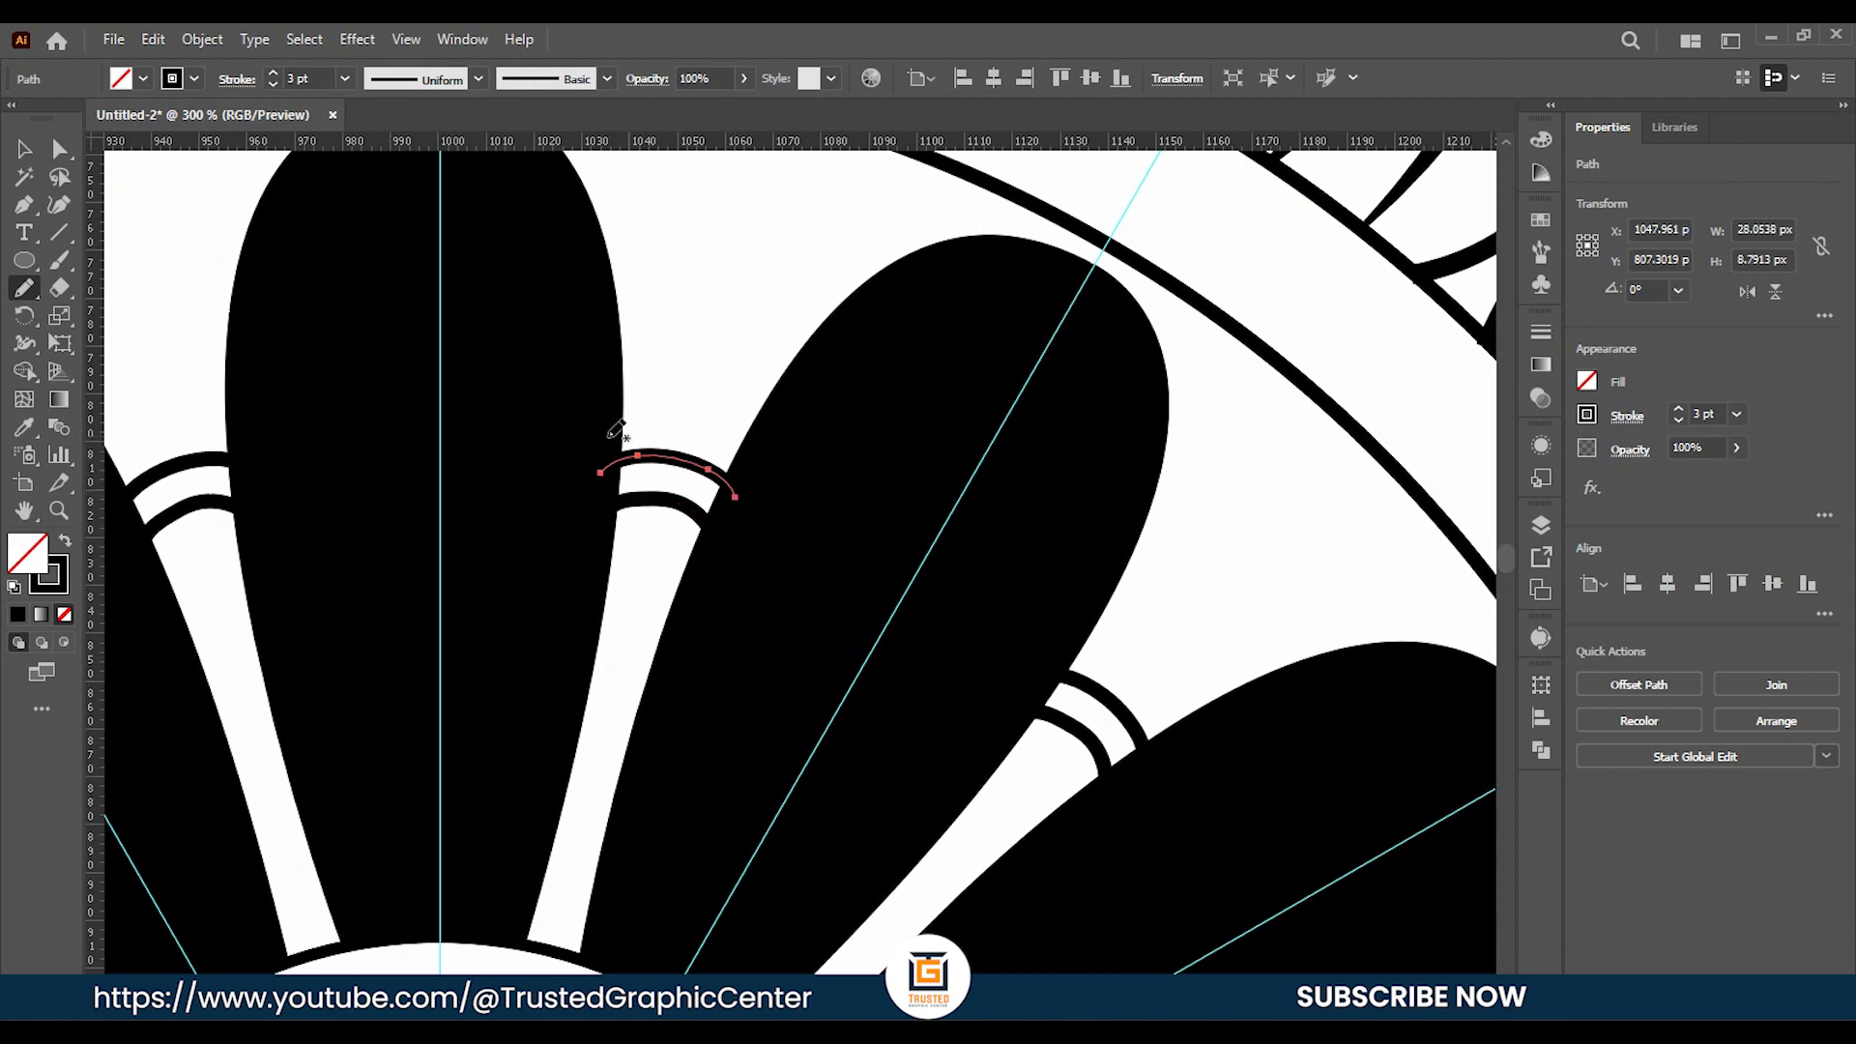
drag(707, 424, 762, 457)
mouse_move(580, 401)
mouse_down()
mouse_move(750, 394)
mouse_move(823, 440)
mouse_up()
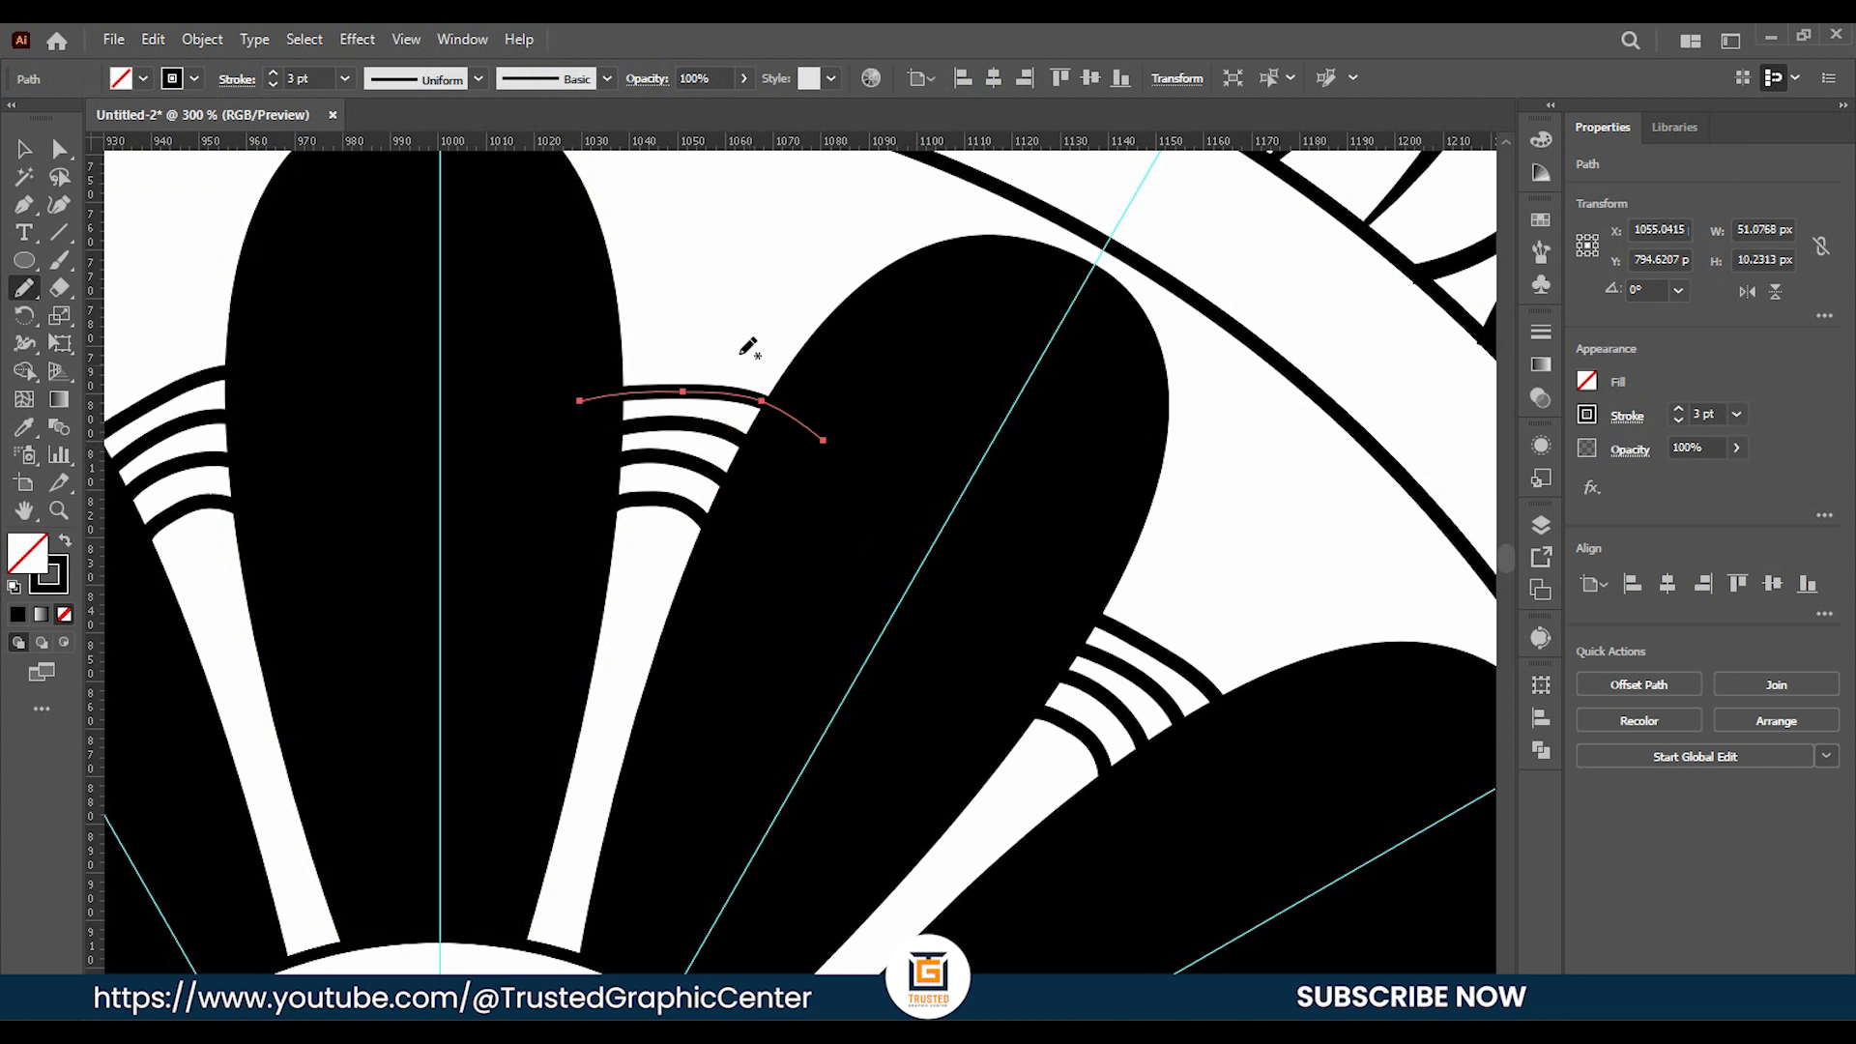
key(ctrl+z)
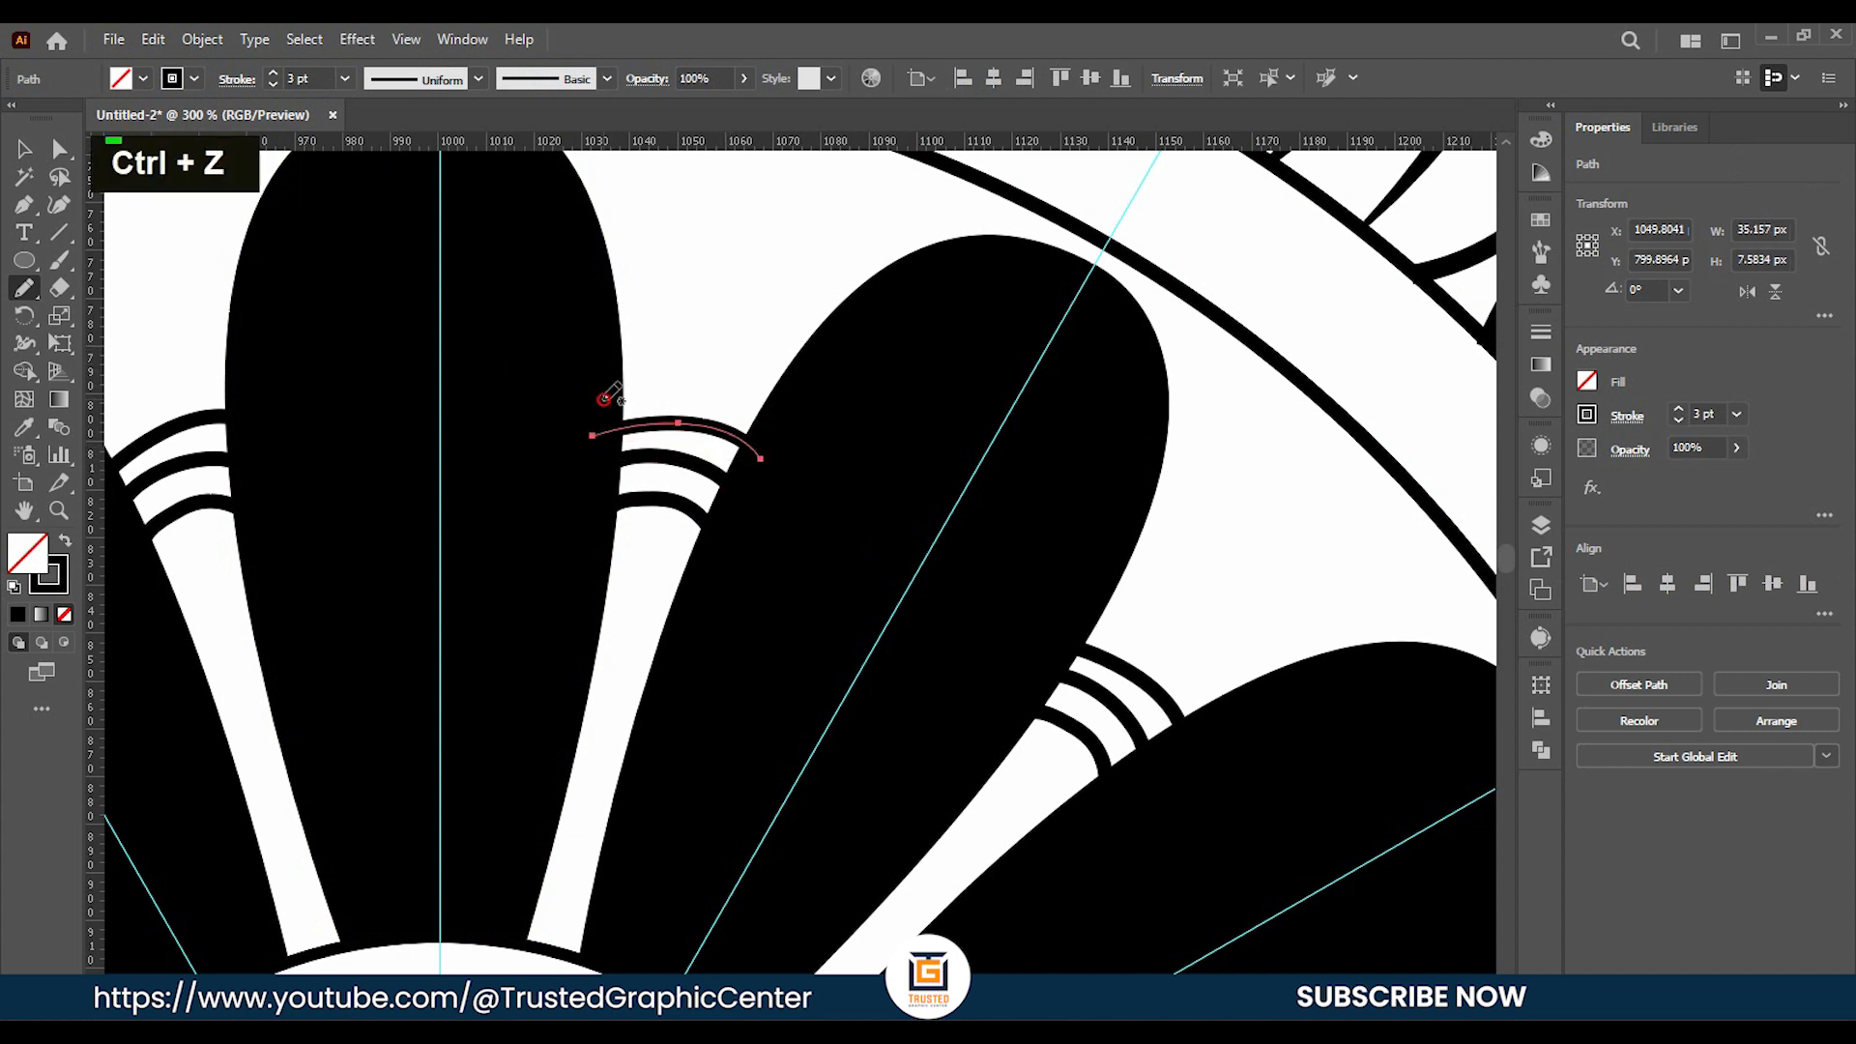
drag(750, 406, 786, 442)
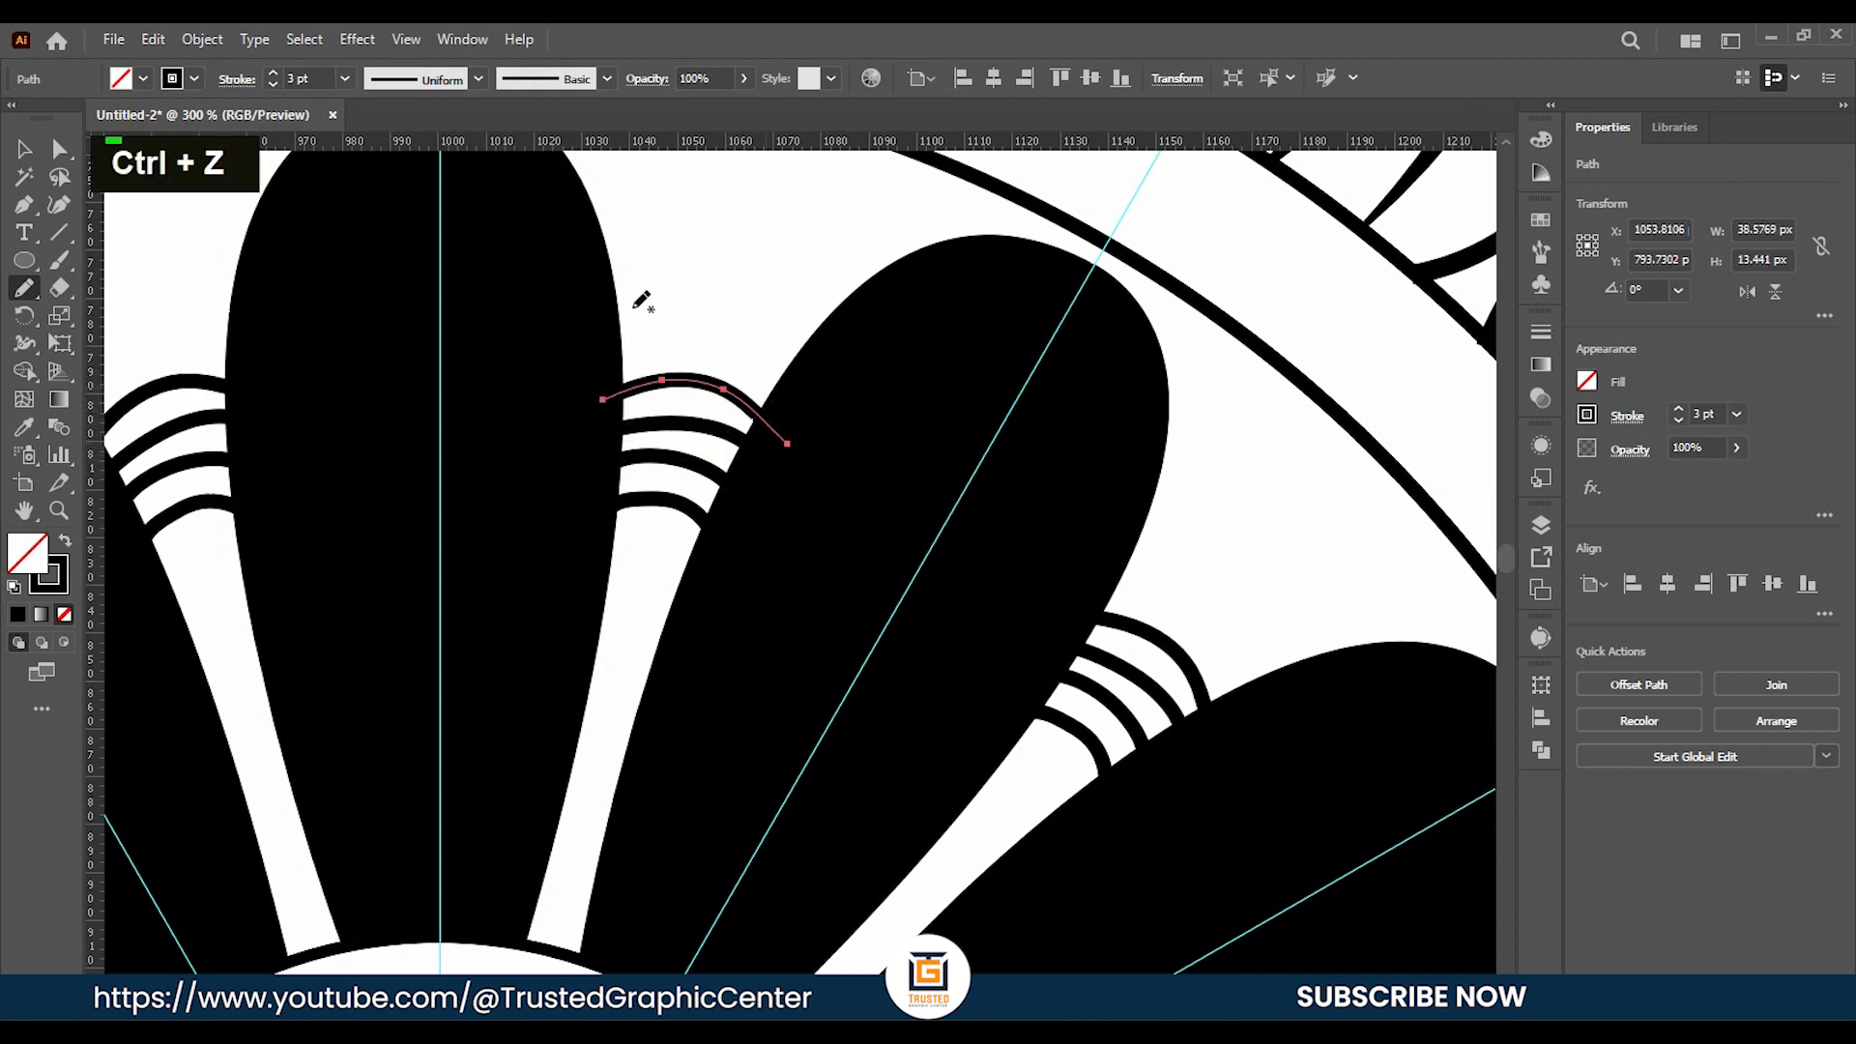
key(v)
click(720, 282)
Examine the repeated arcs between the black petals and the overall mandala on the artboard.
scroll(742, 283, down, 4)
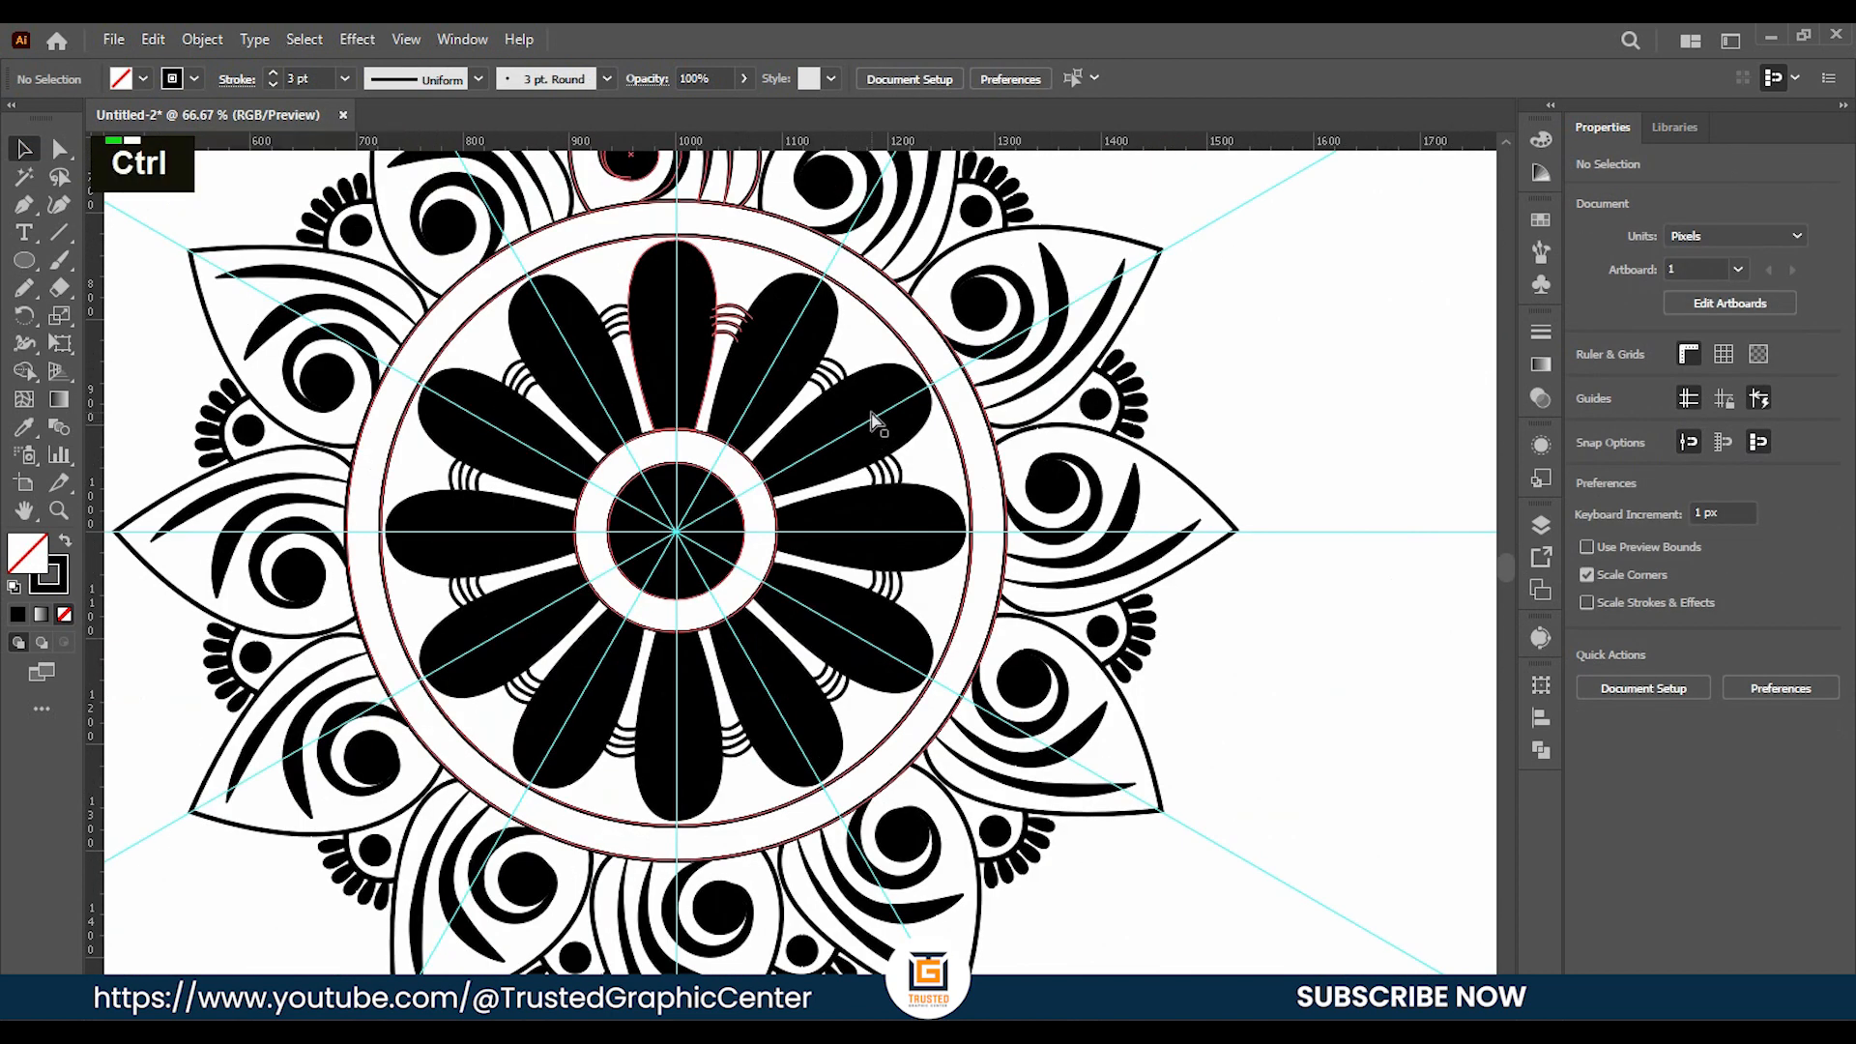
scroll(875, 418, left, 3)
key(ctrl+0)
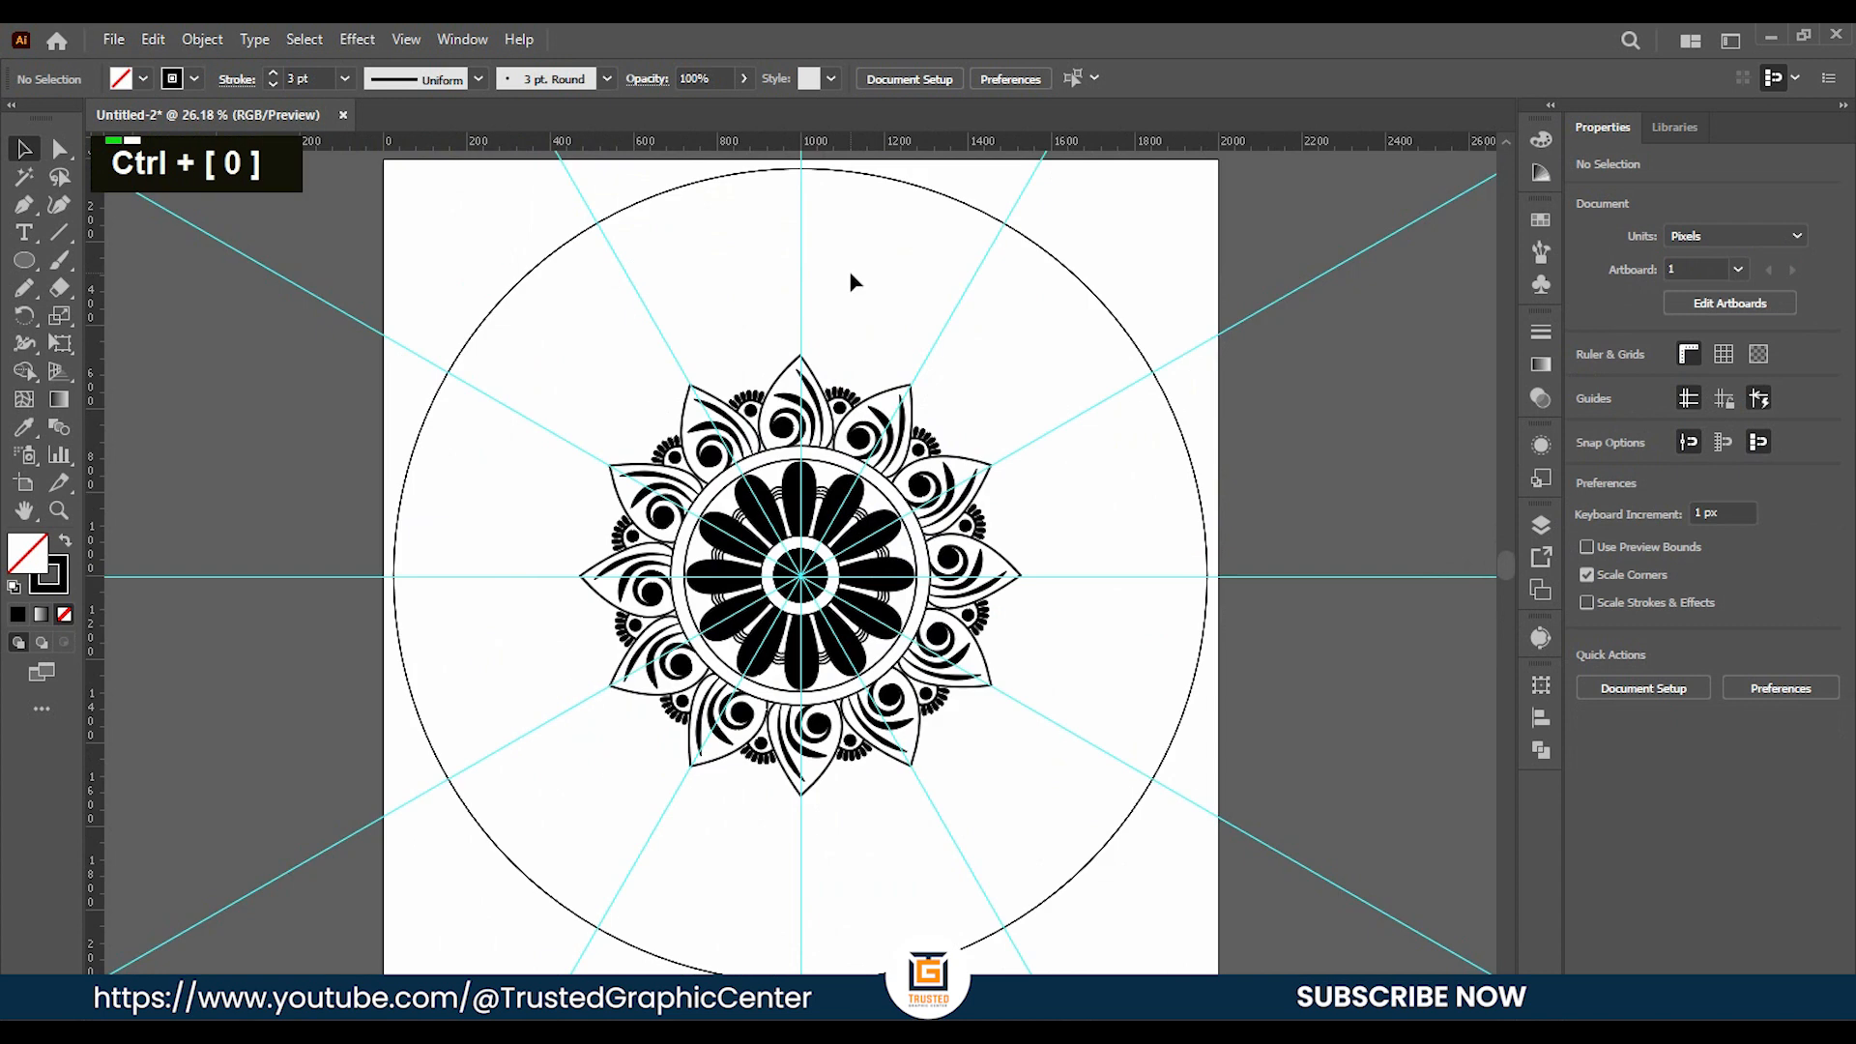
scroll(892, 606, up, 3)
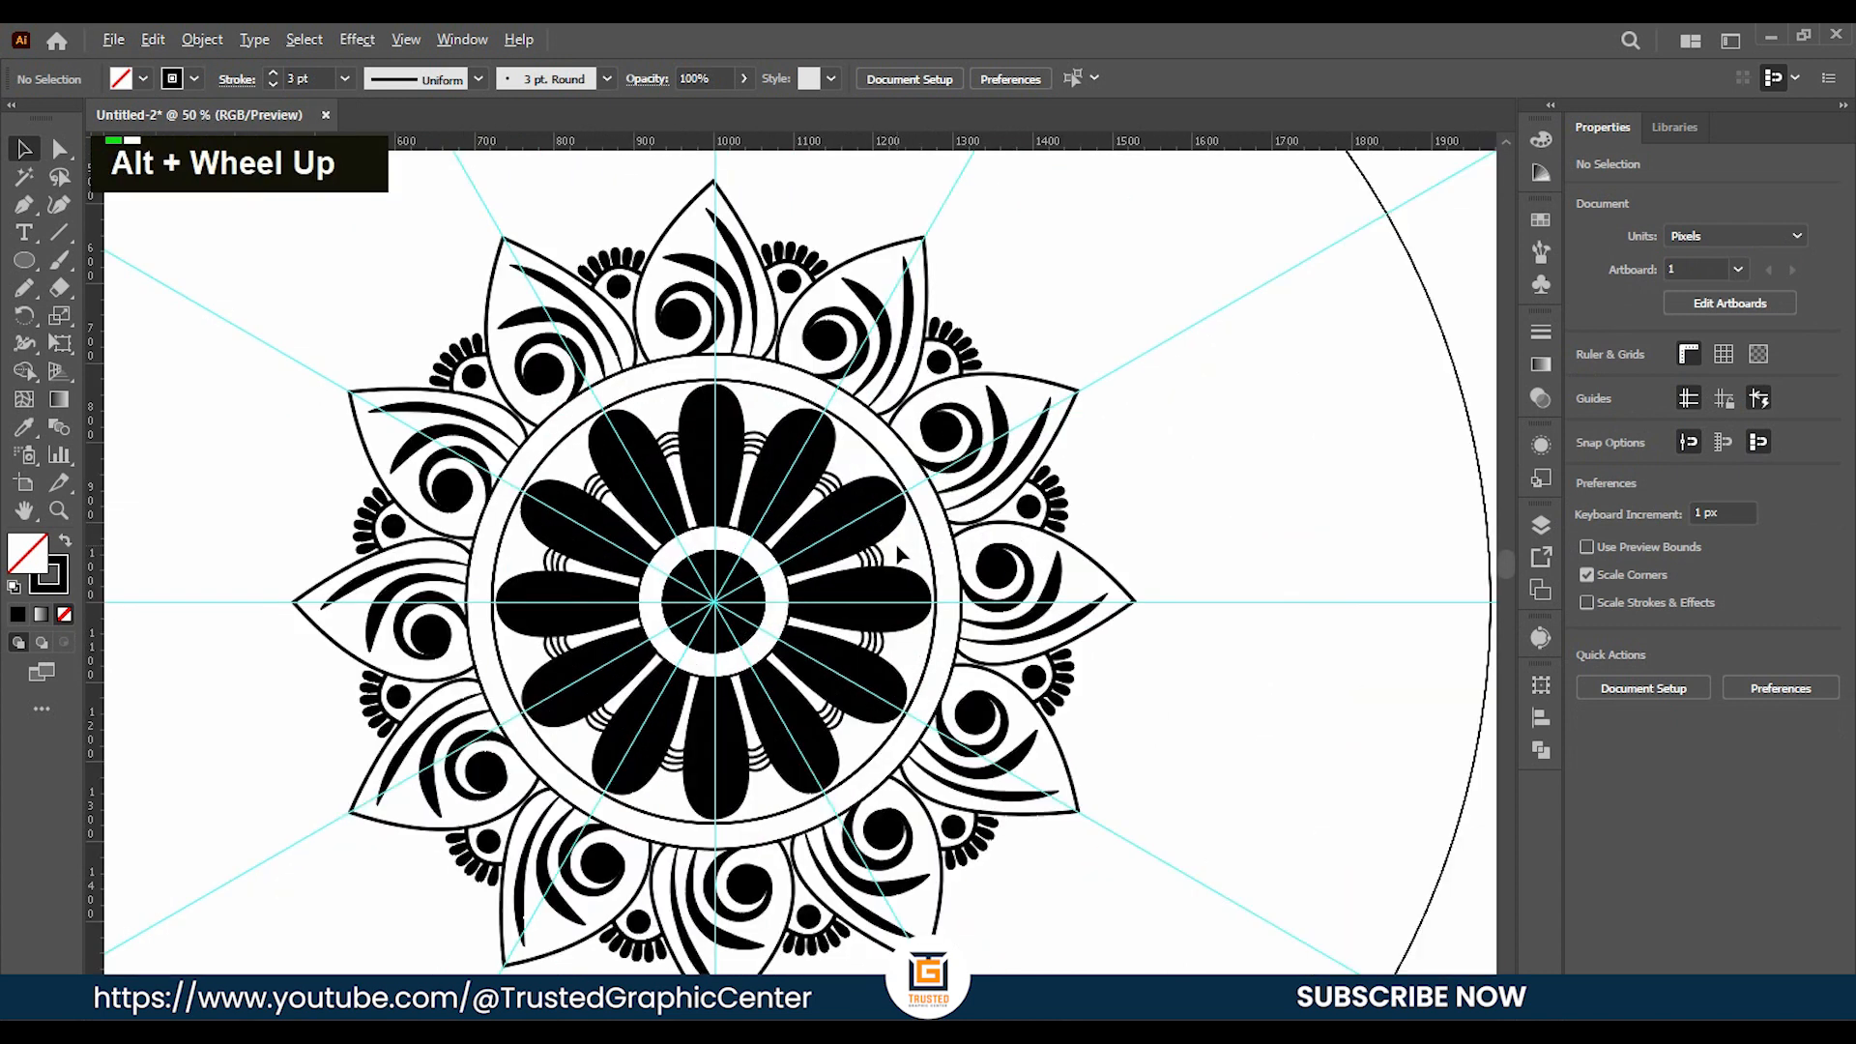
scroll(946, 551, down, 1)
scroll(899, 570, down, 1)
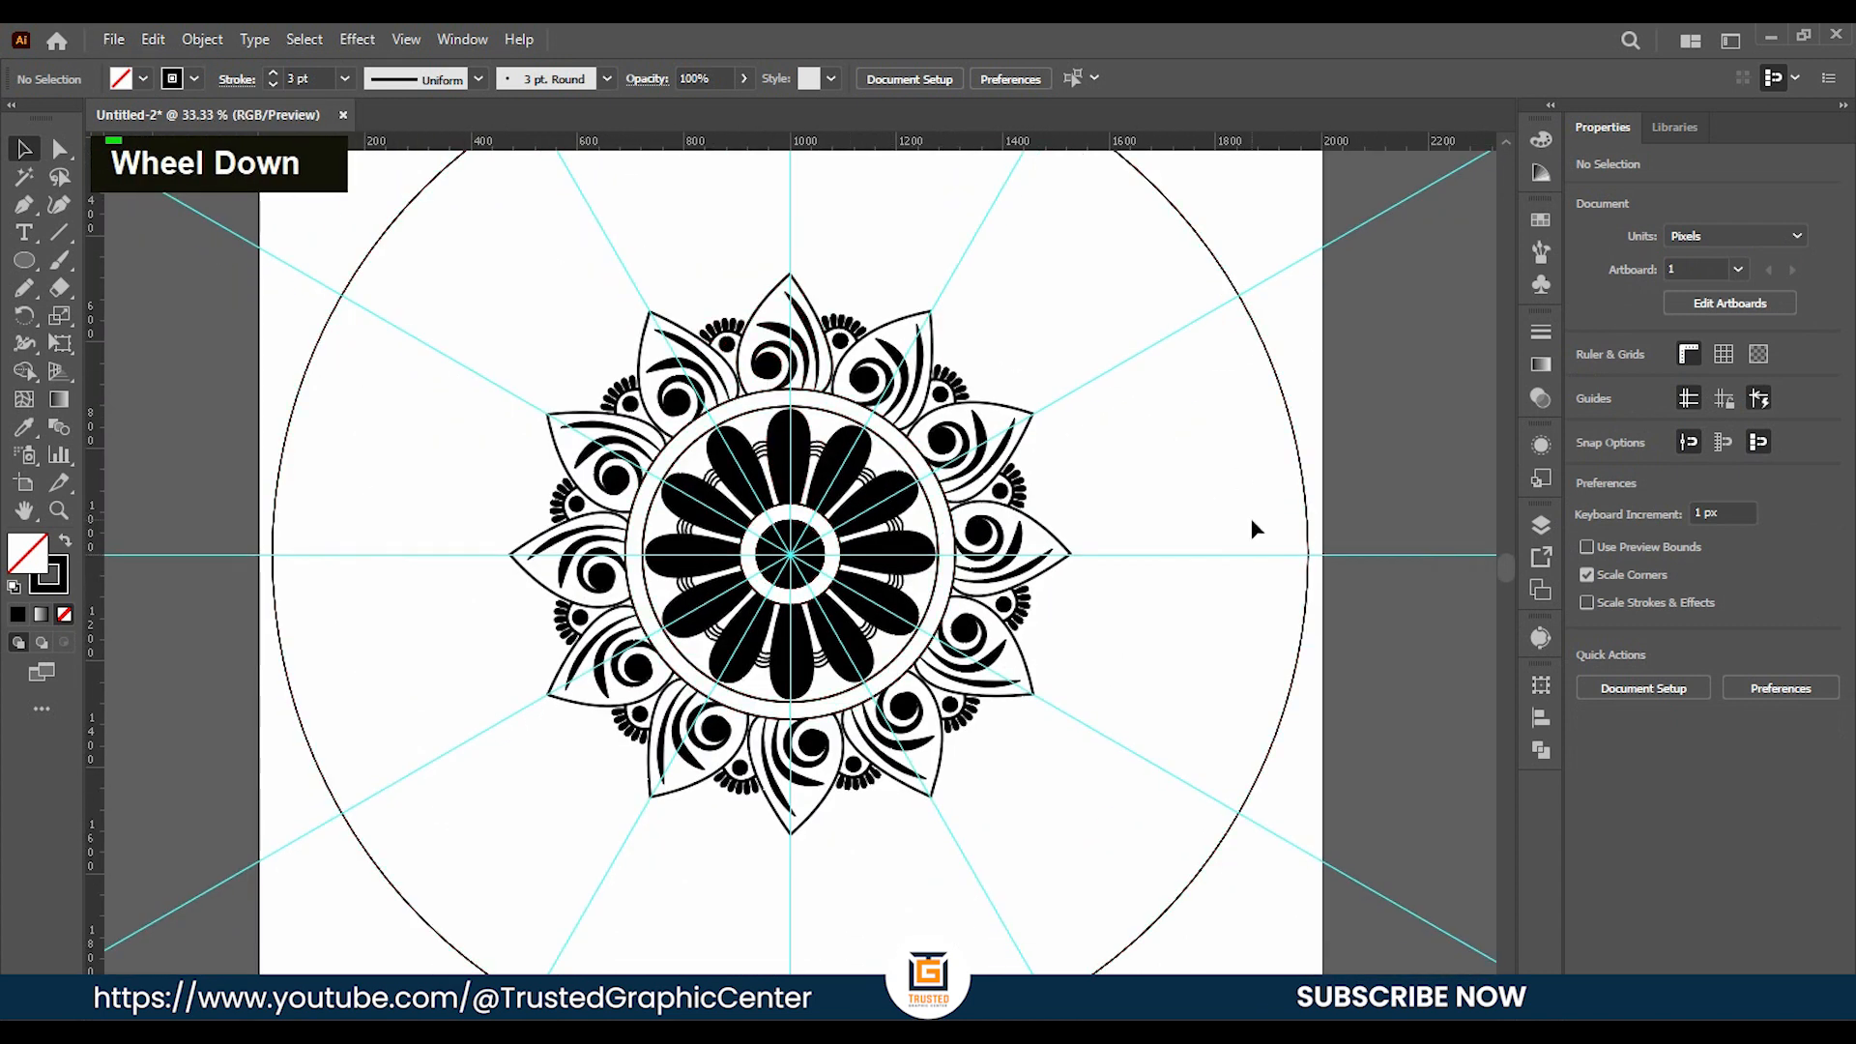
scroll(850, 387, up, 1)
scroll(839, 467, down, 1)
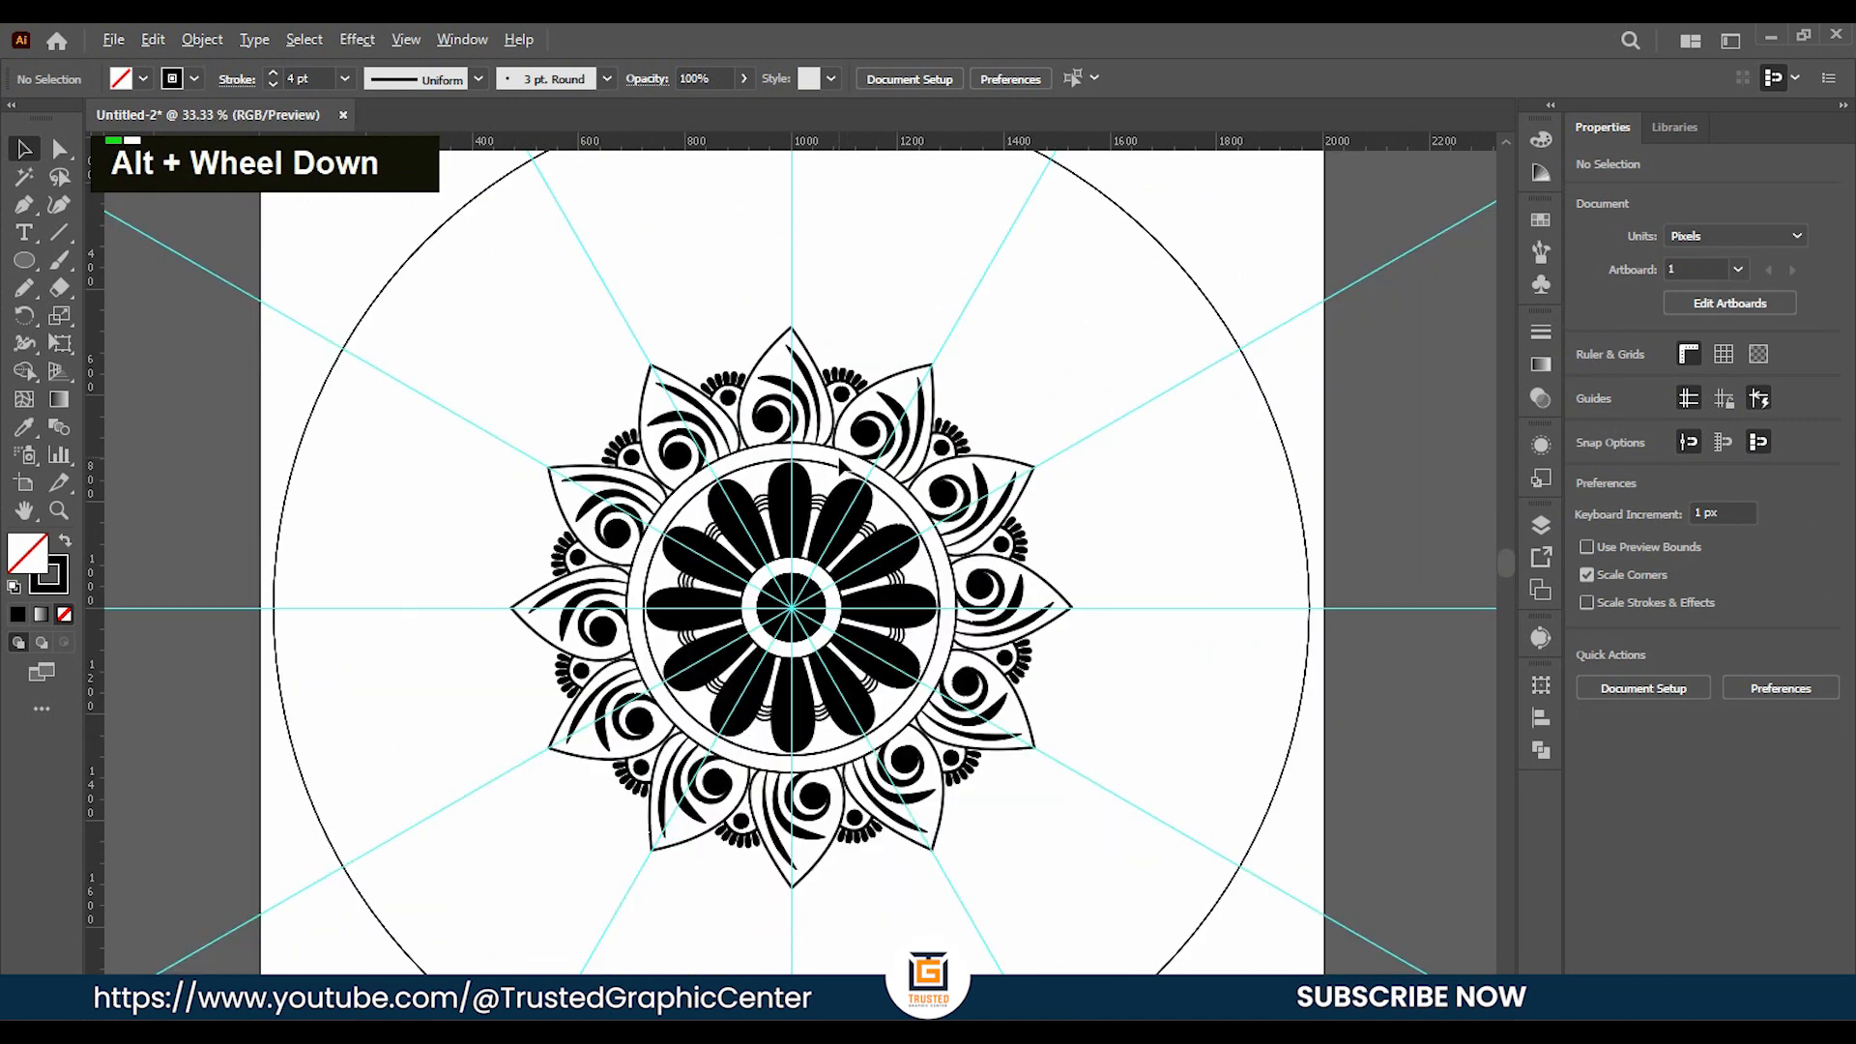
key(ctrl+0)
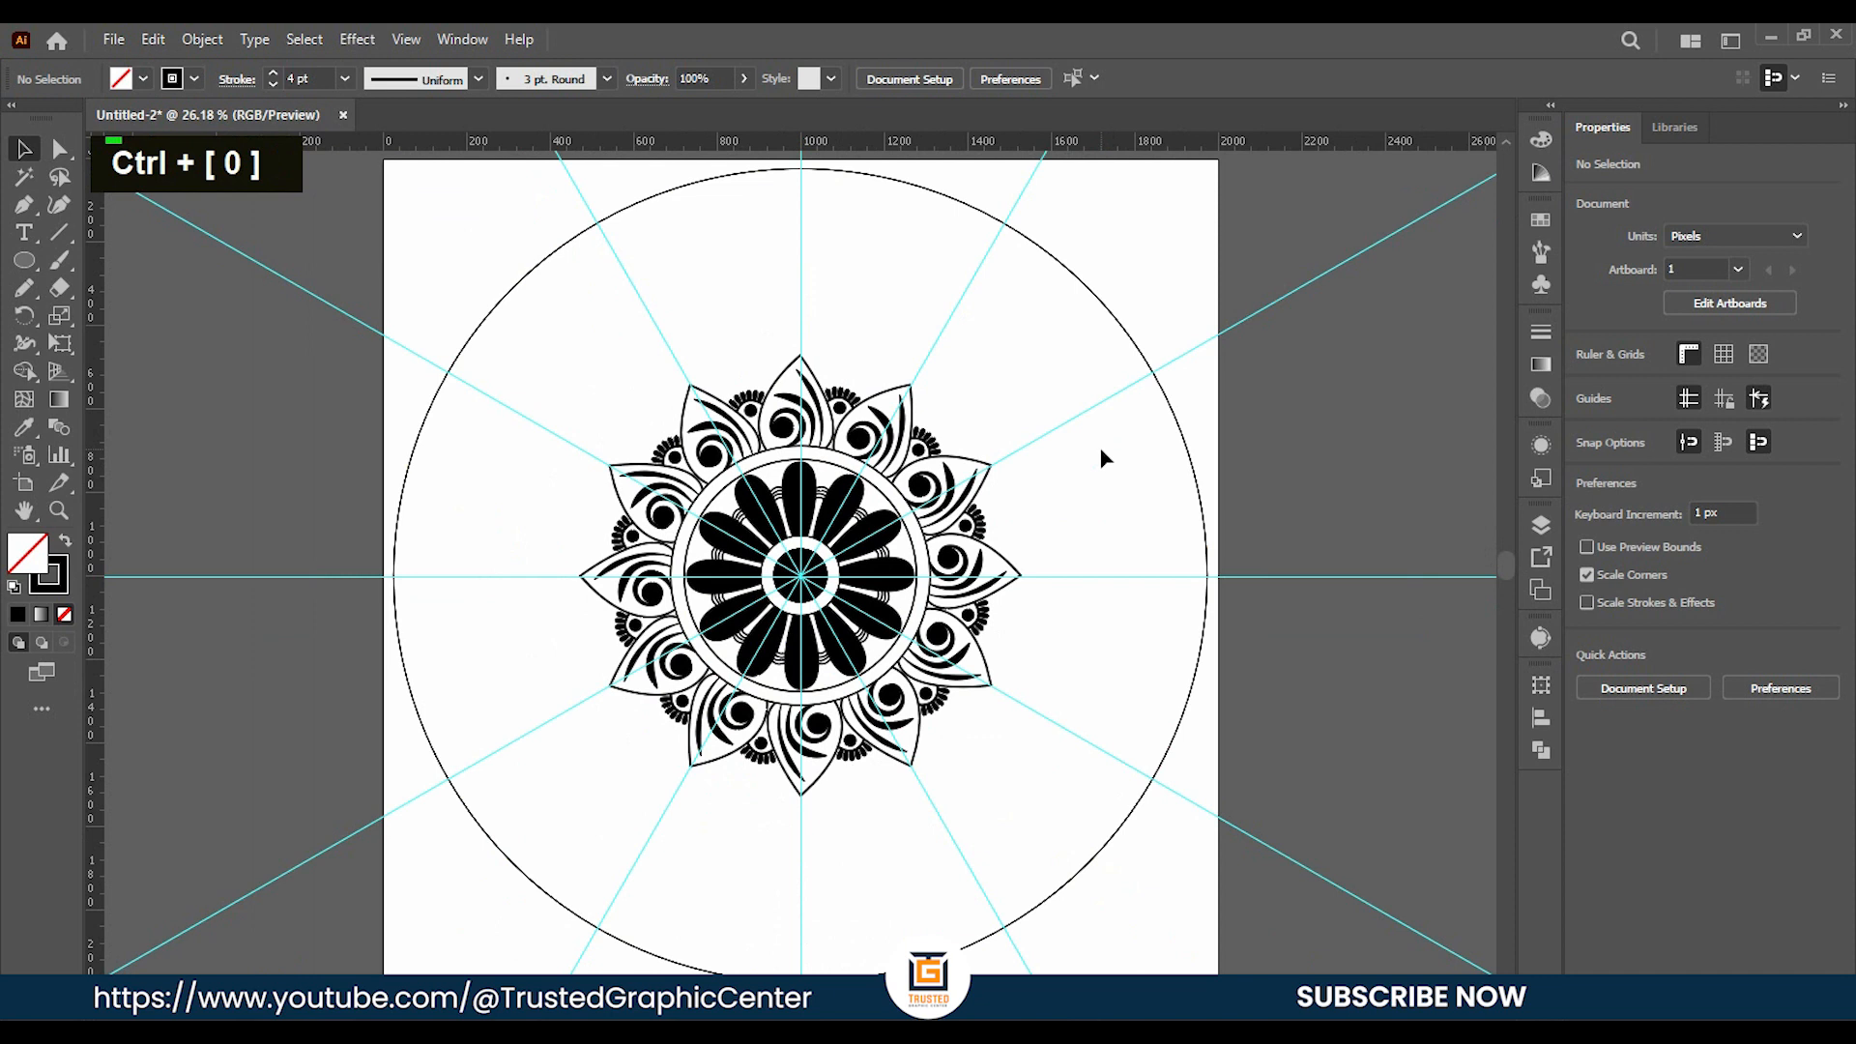
Select all the artwork and expand its appearance so the live Transform copies turn into real shapes.
key(ctrl+a)
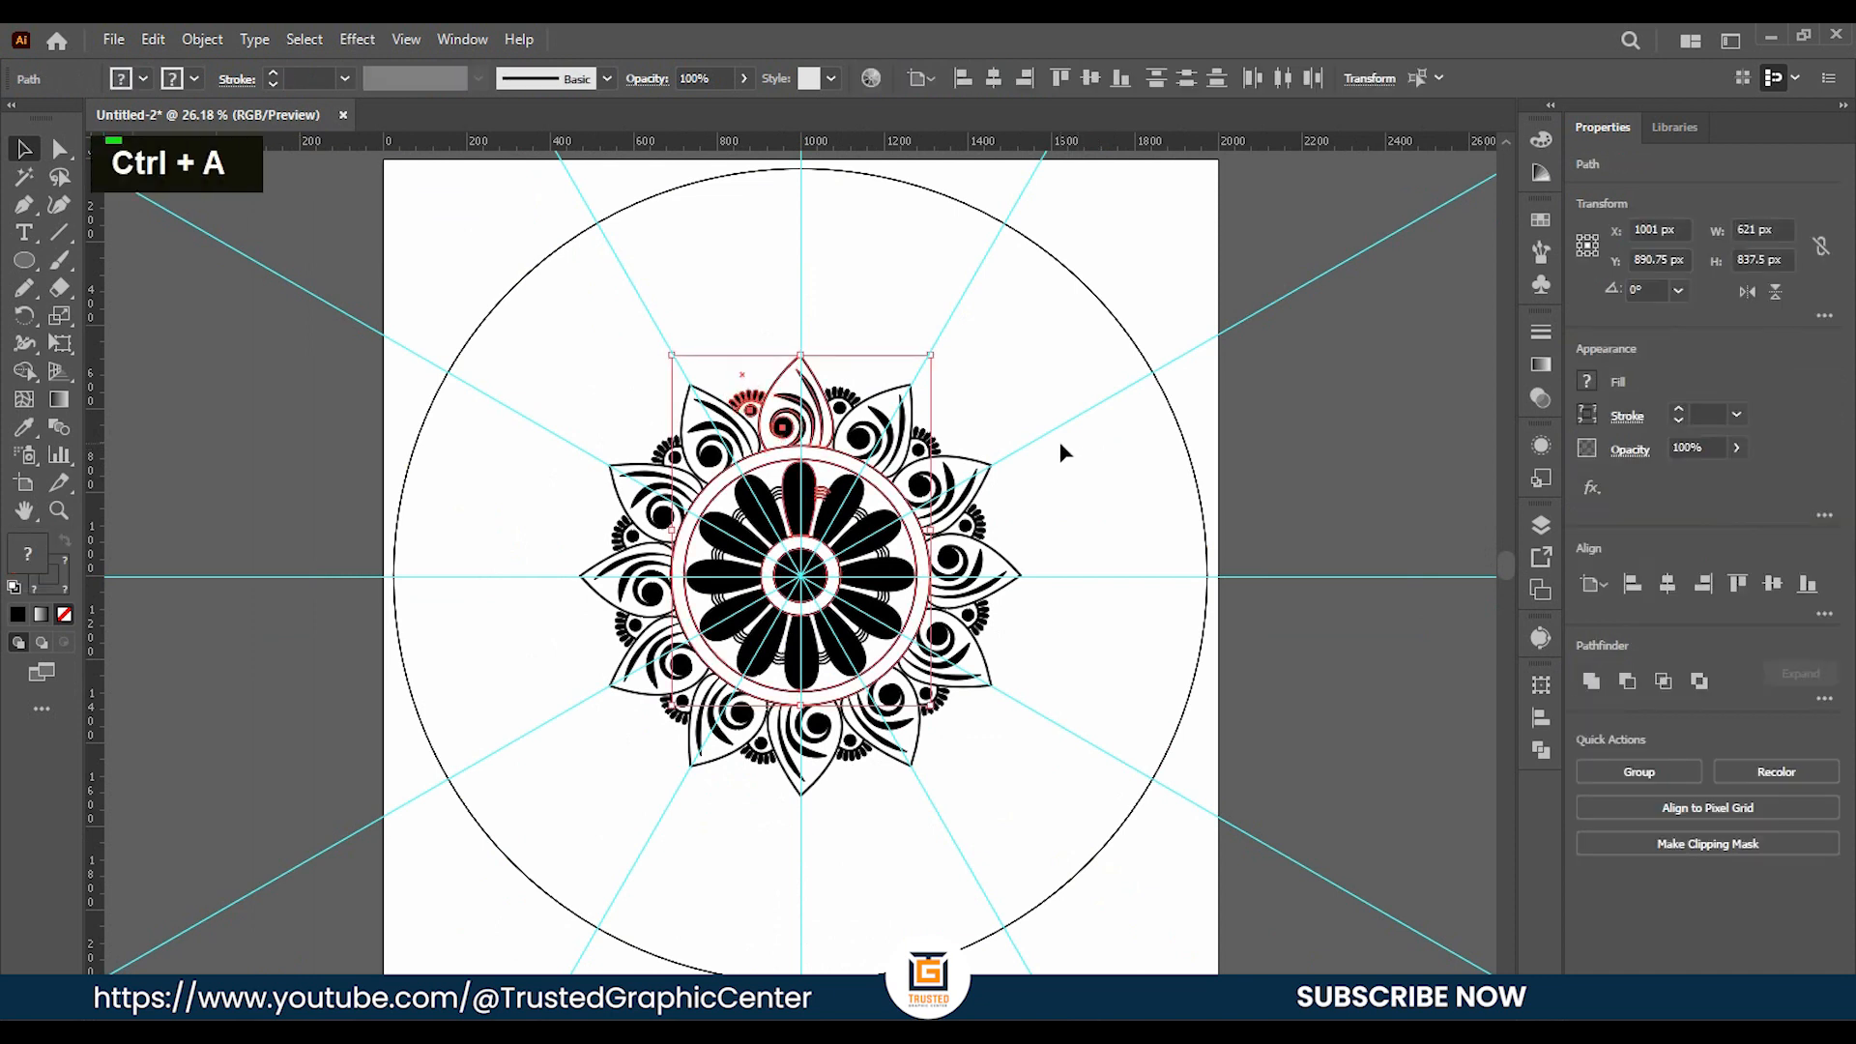
click(202, 39)
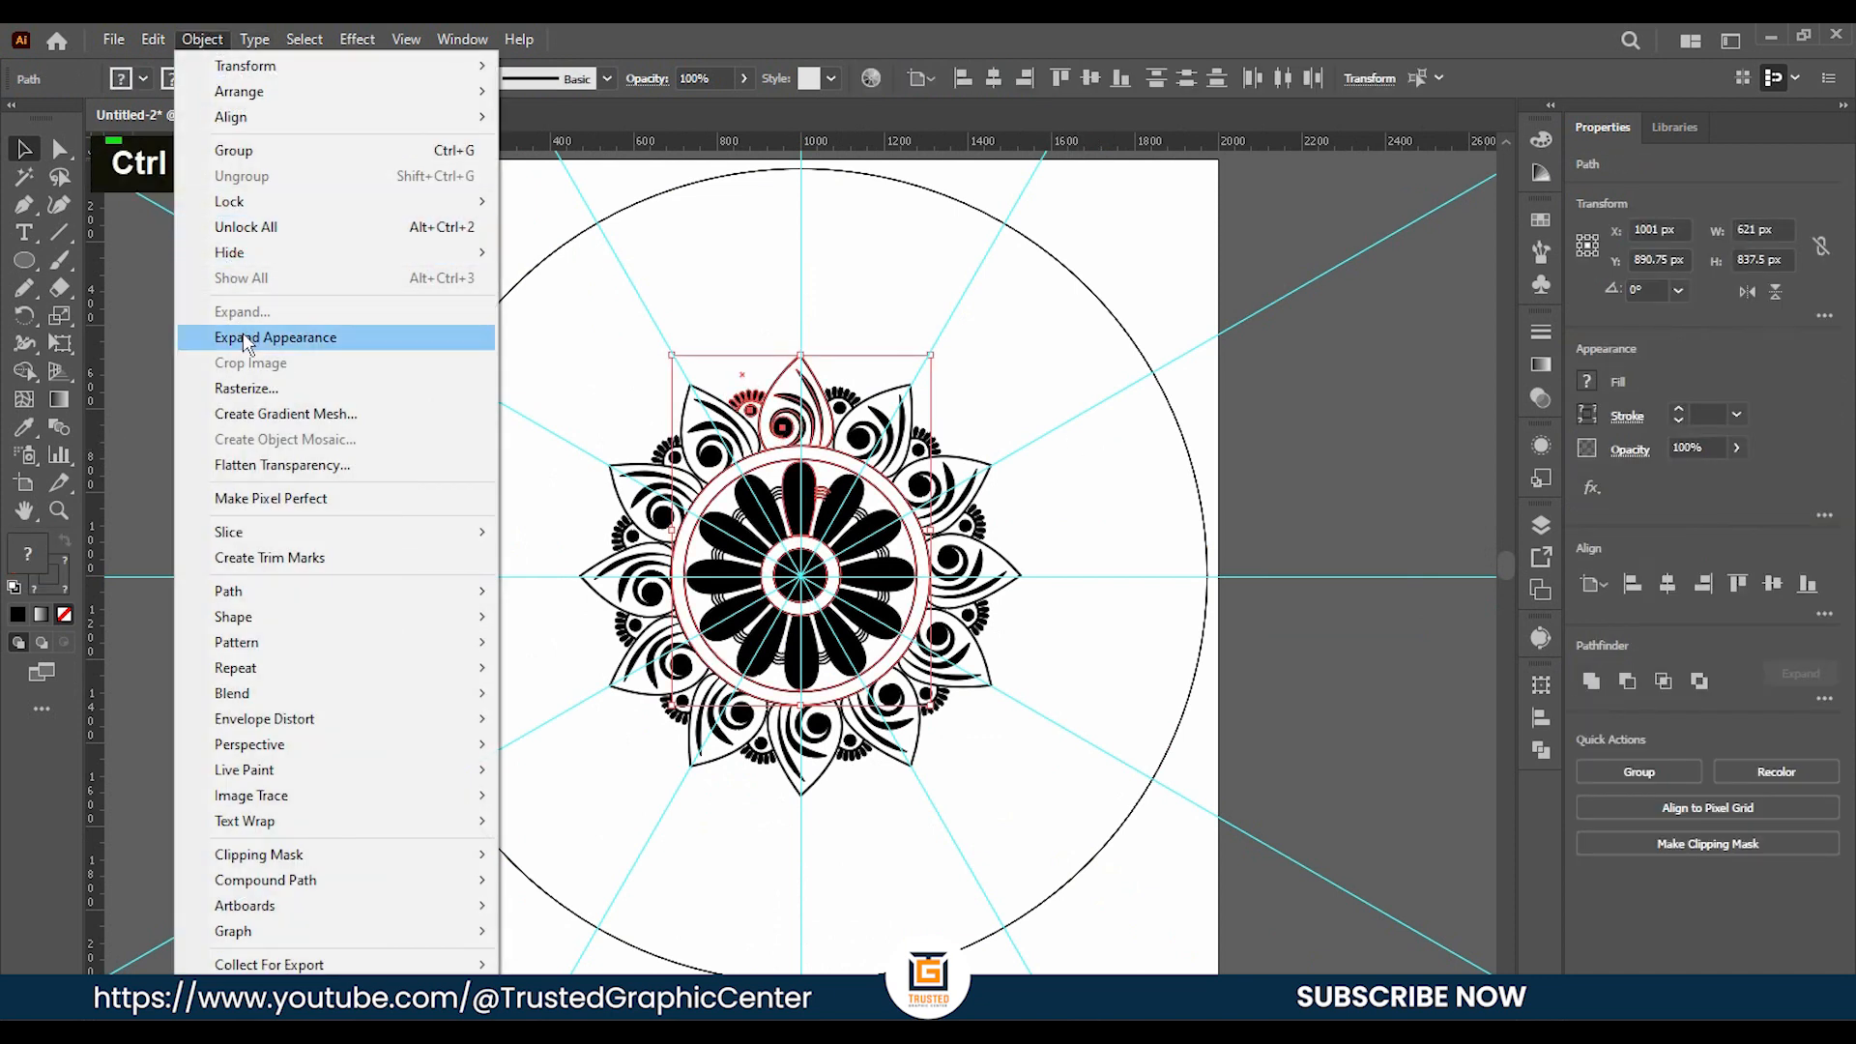
click(244, 338)
Expand the fill and stroke of the whole artwork into plain shapes, running Expand five times.
click(202, 38)
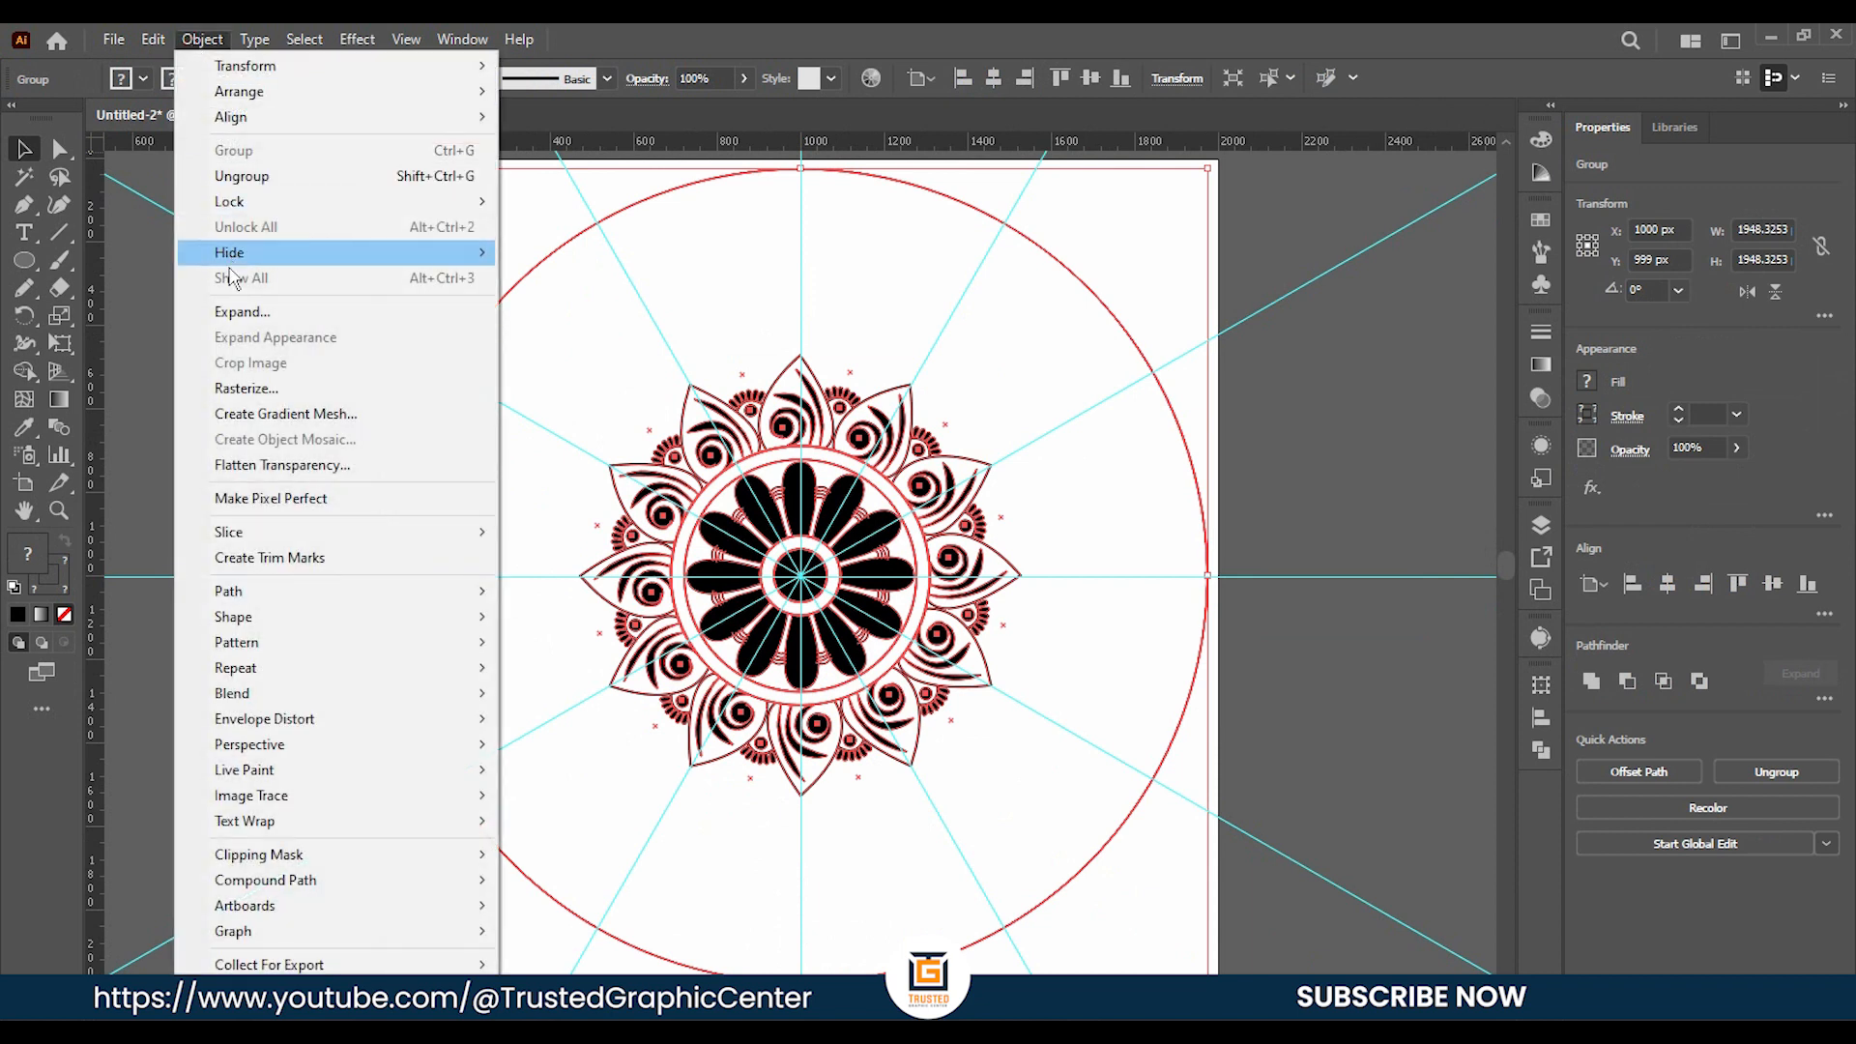
click(236, 313)
click(873, 664)
click(193, 48)
click(259, 313)
click(872, 672)
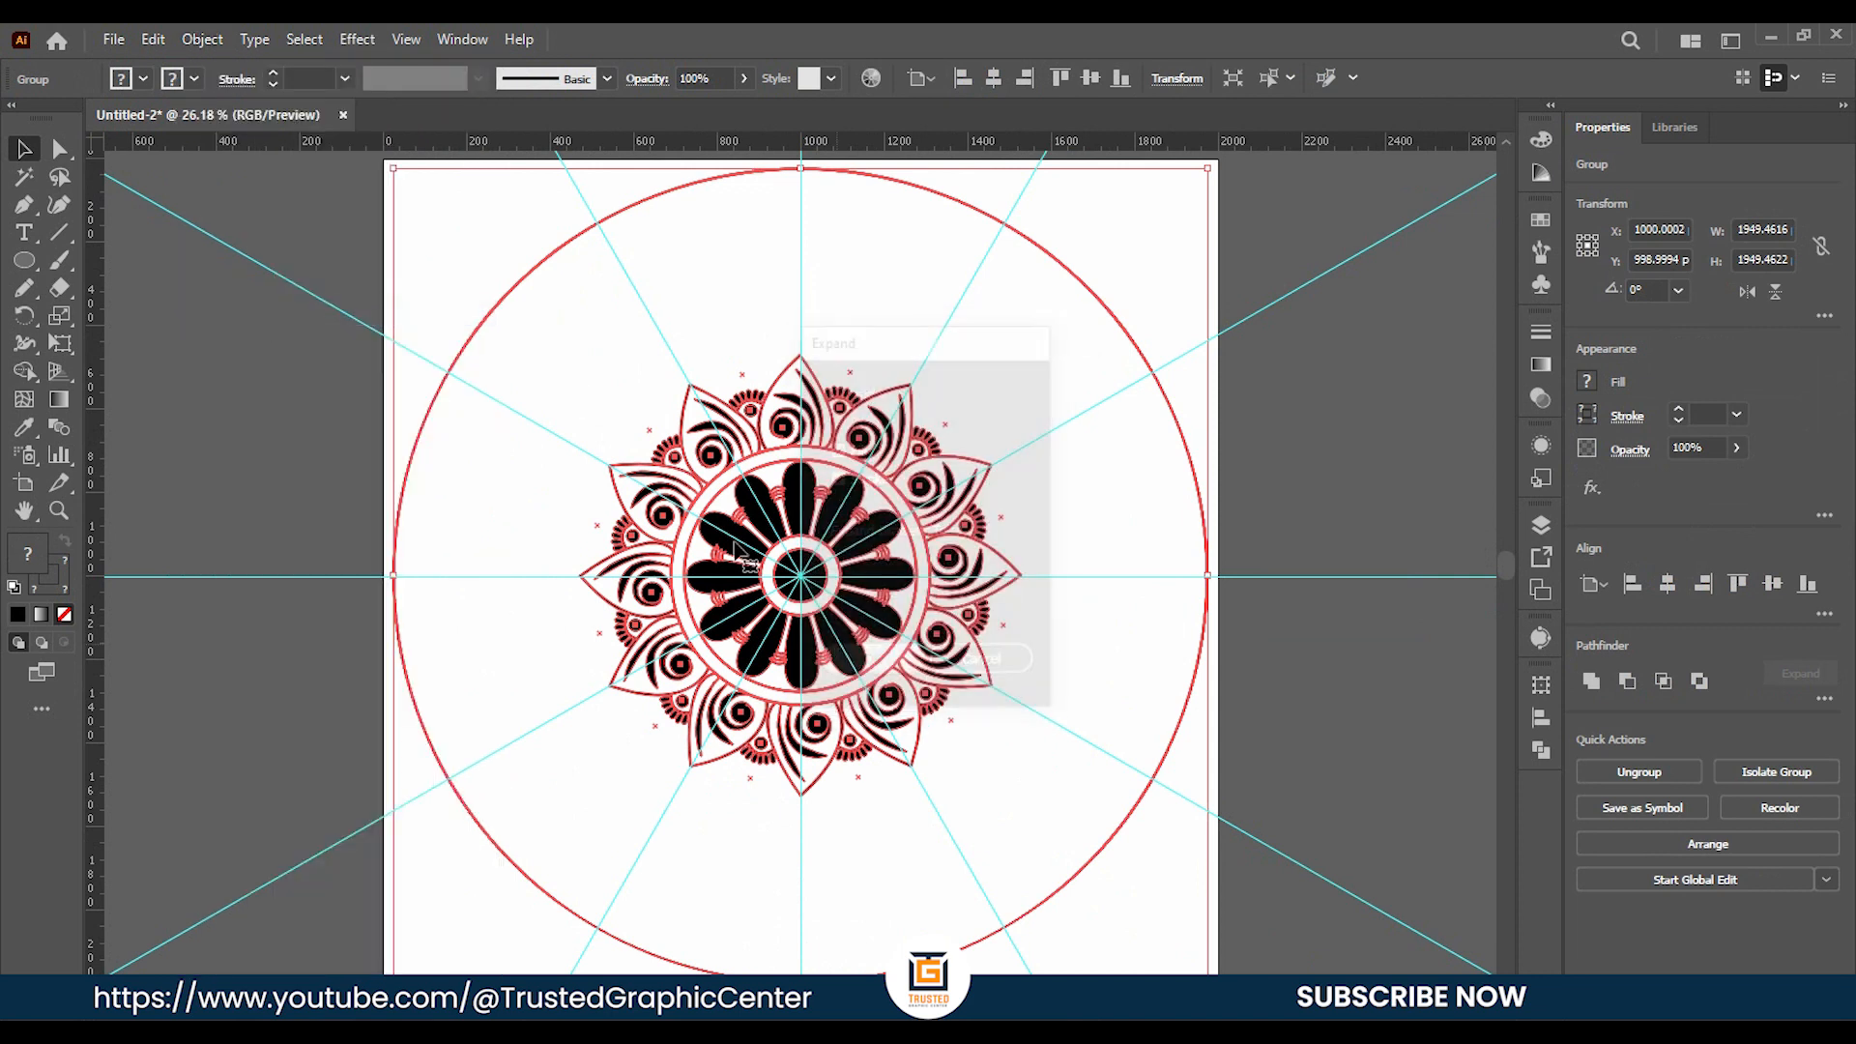
click(202, 39)
click(253, 314)
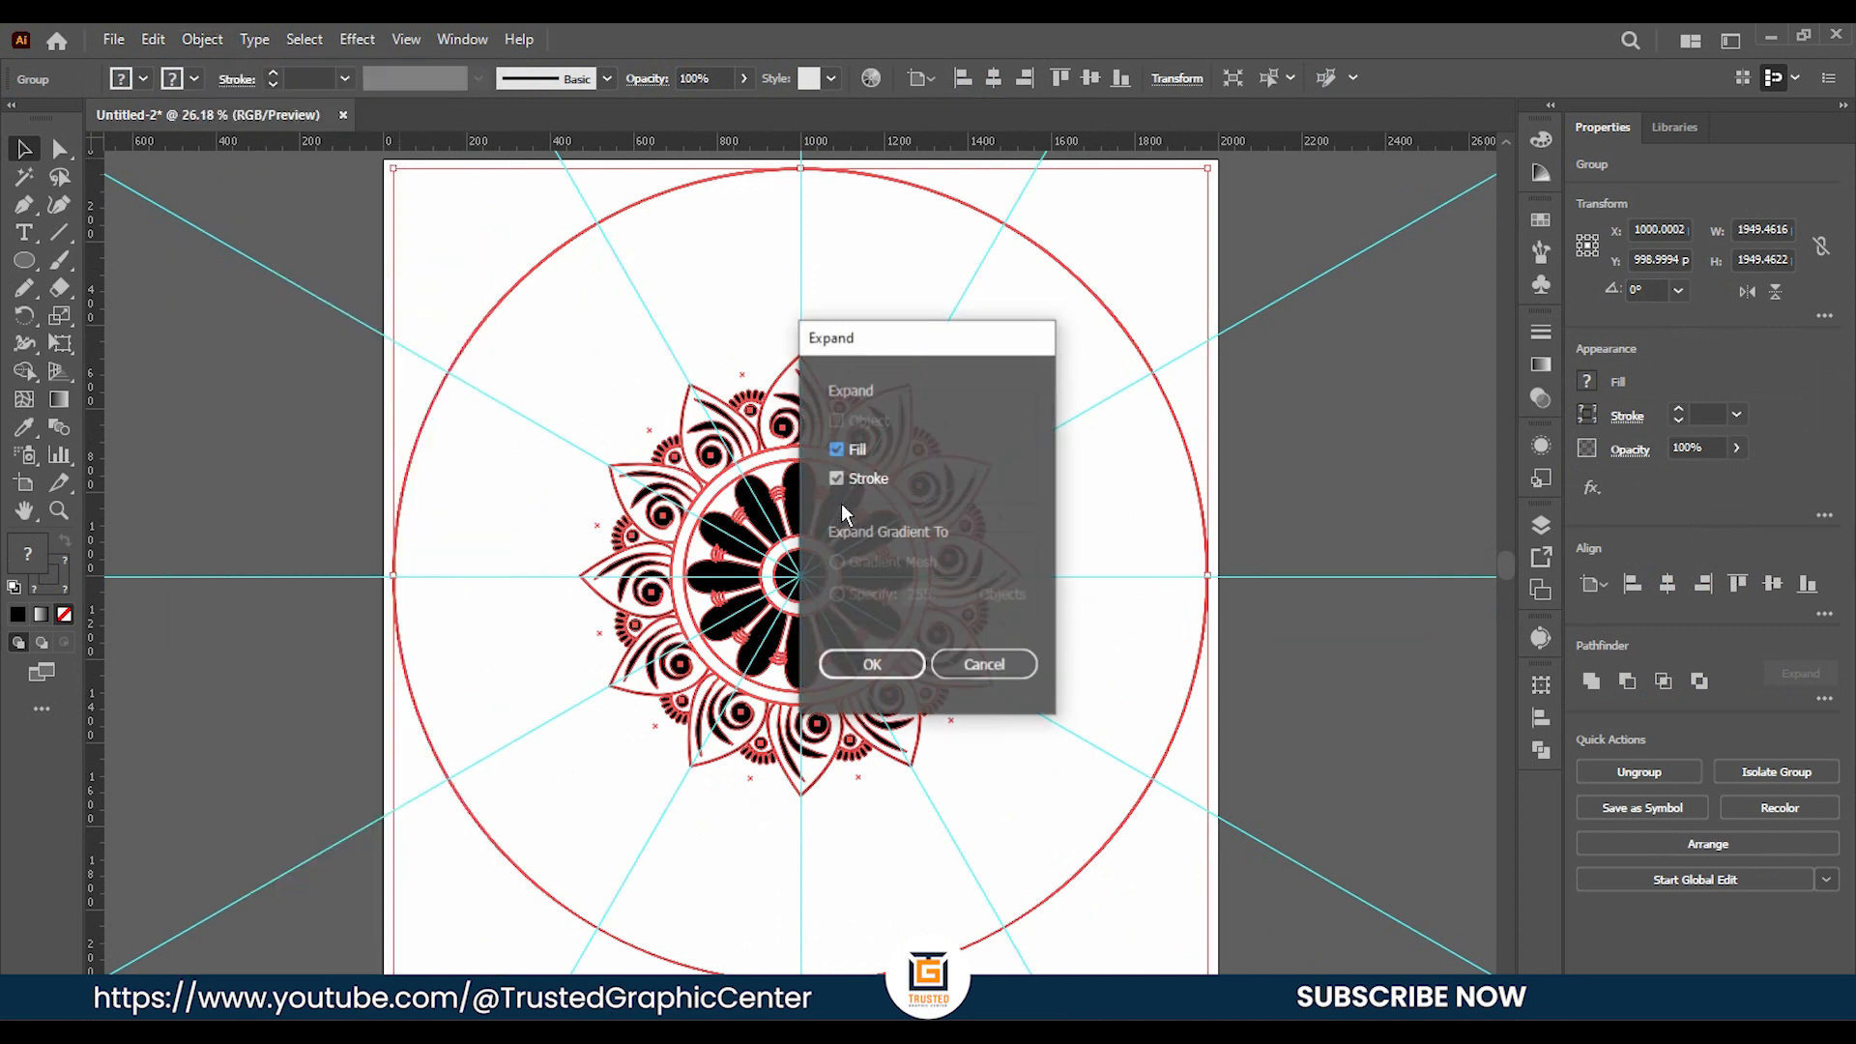
click(866, 664)
click(207, 41)
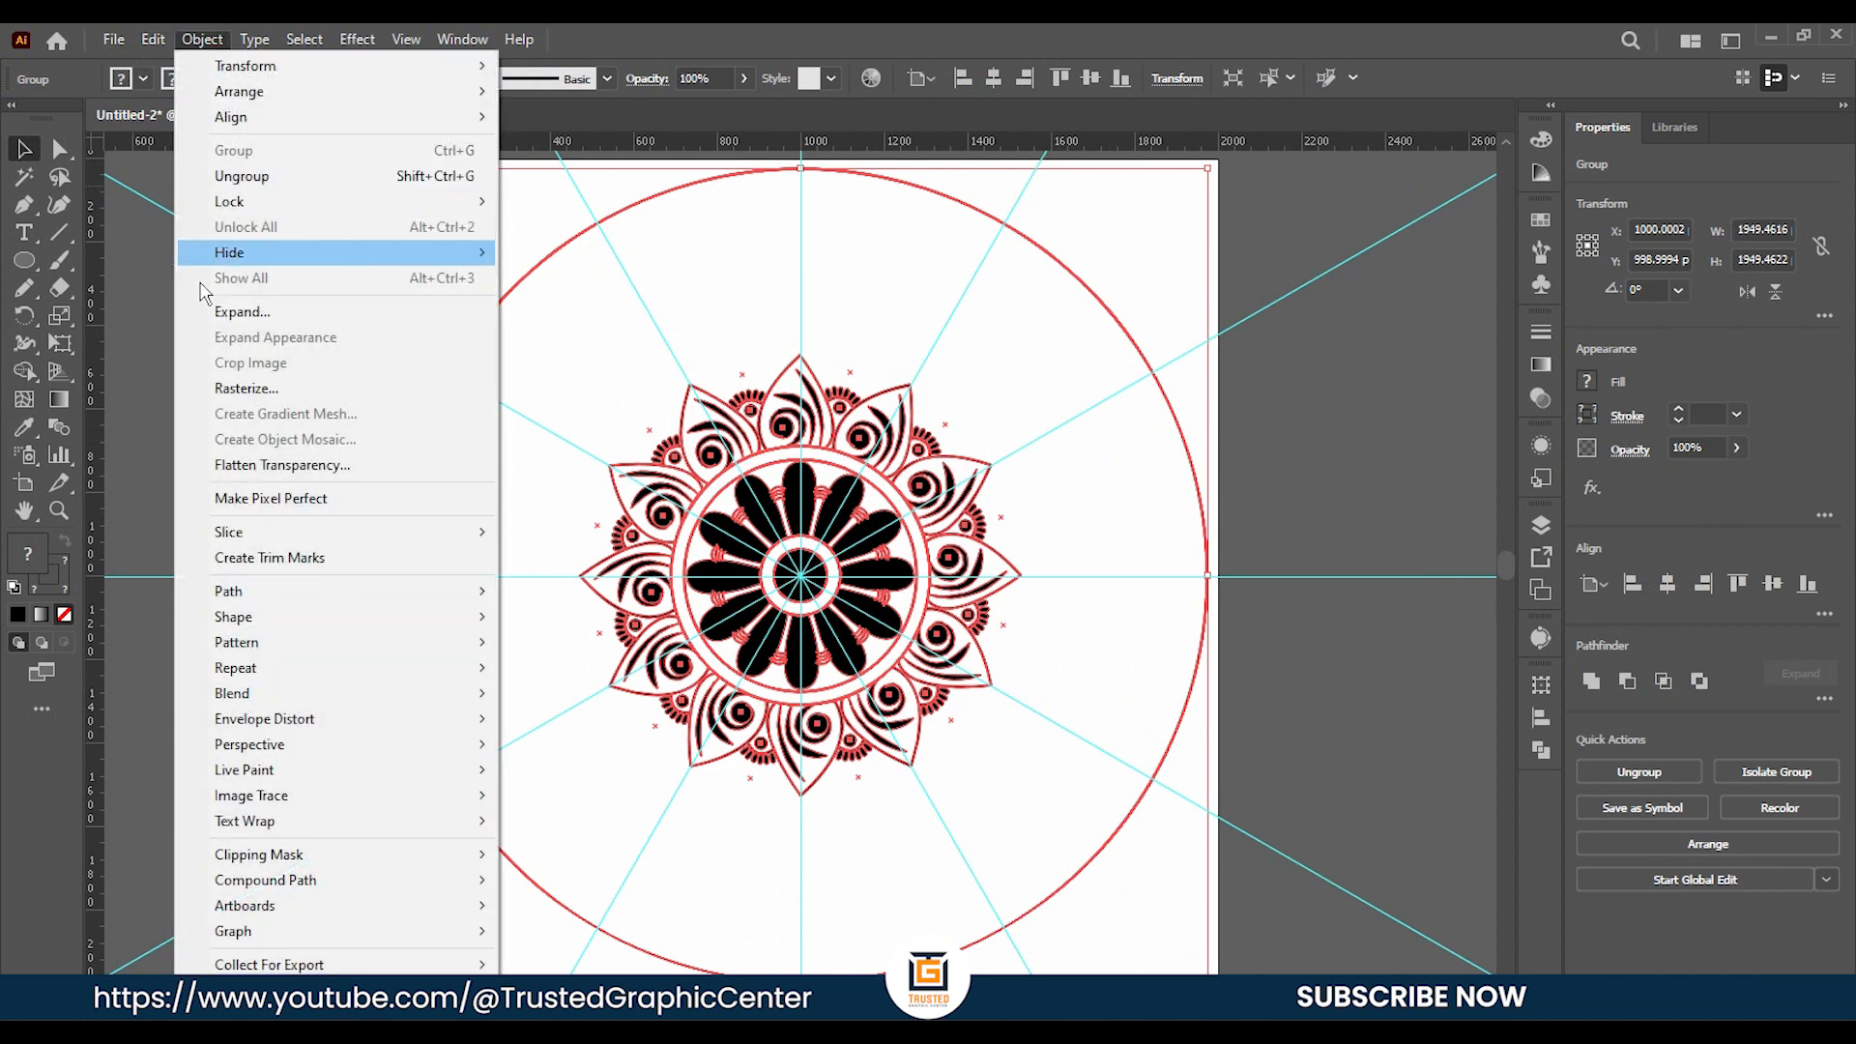
click(241, 314)
click(872, 667)
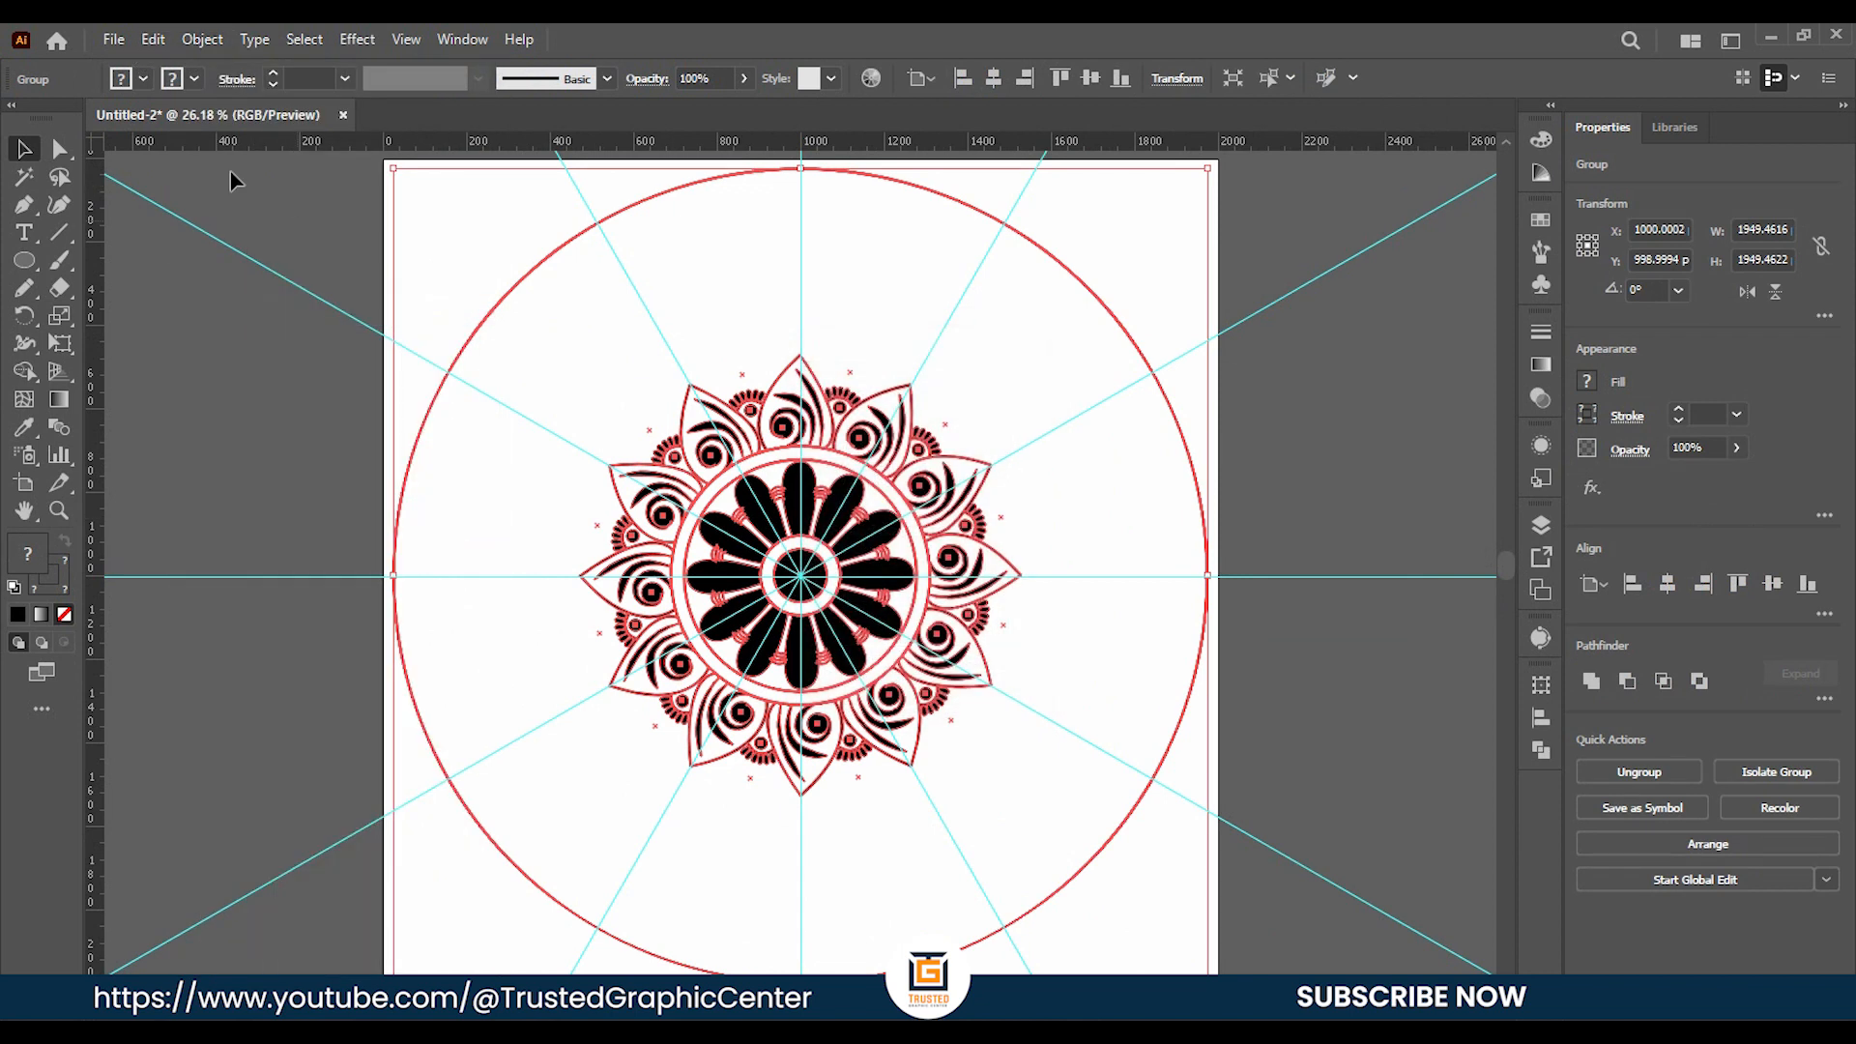
click(198, 39)
click(290, 316)
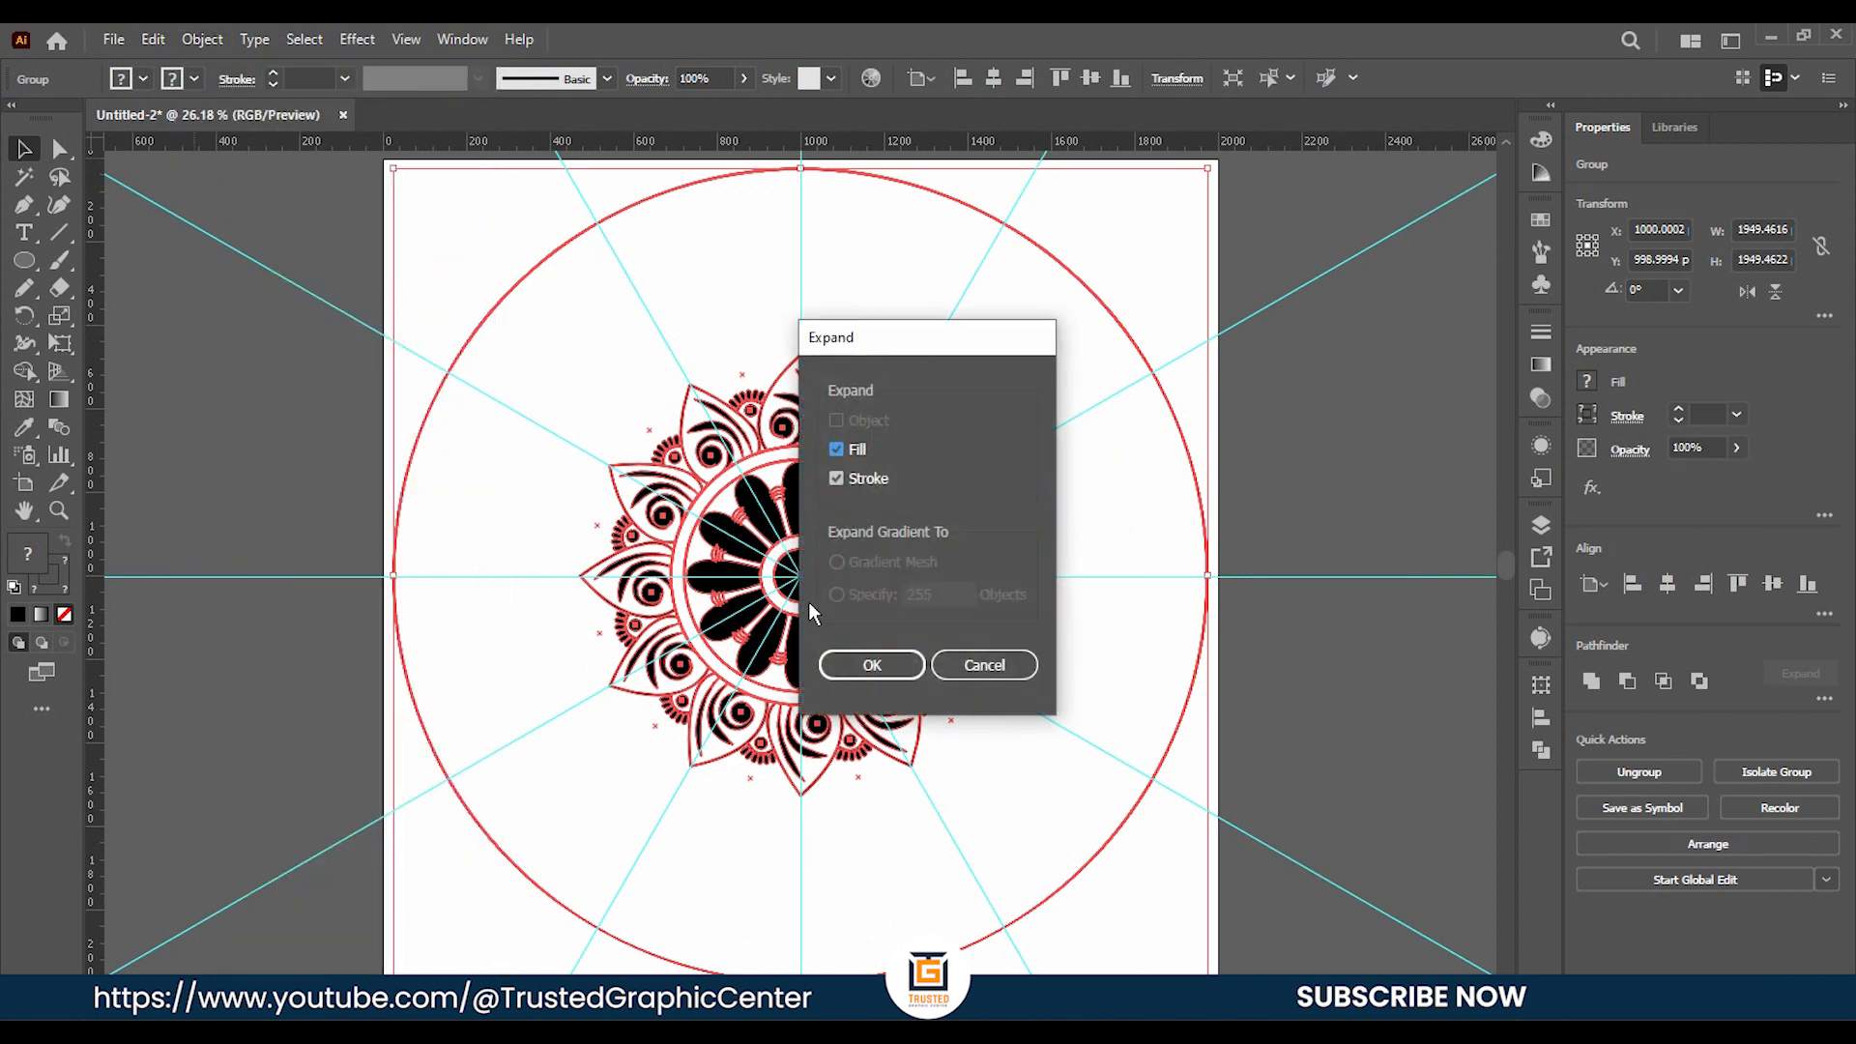
double_click(869, 667)
Ungroup the expanded artwork repeatedly until the nested groups are released, and deselect everything.
right_click(834, 422)
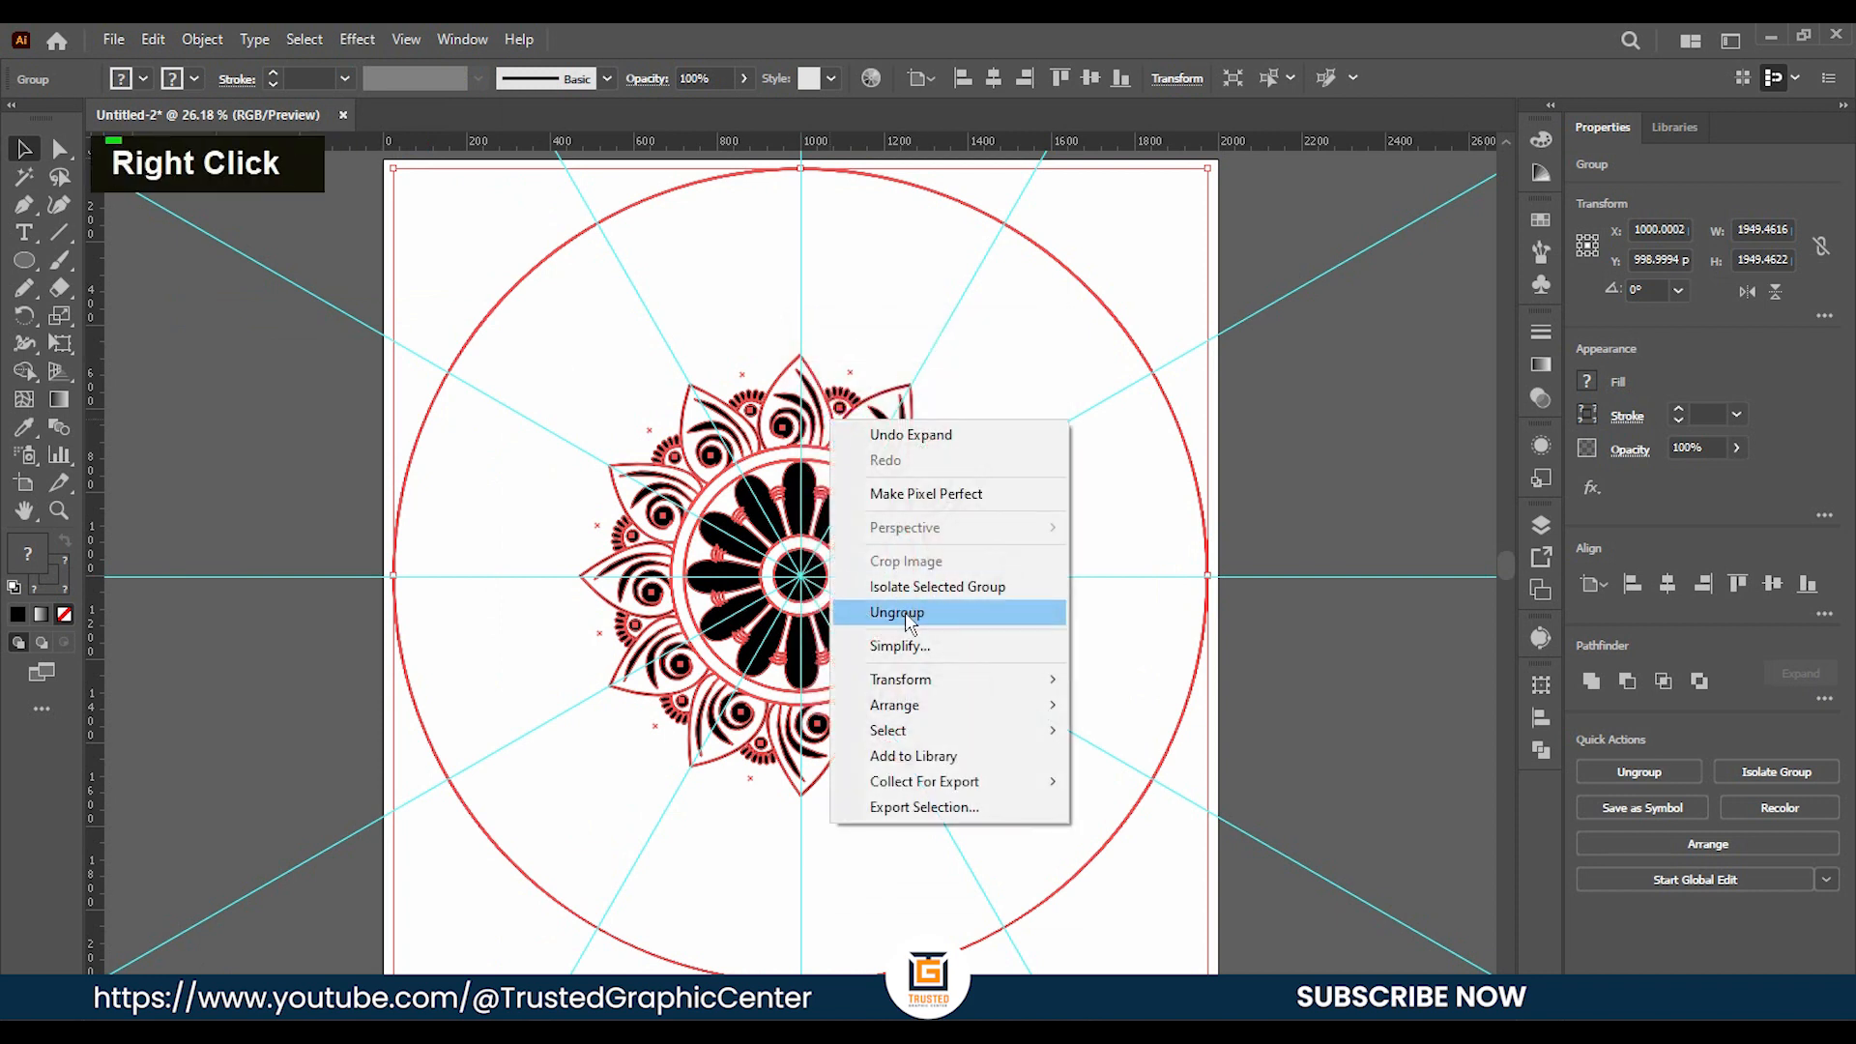
click(900, 612)
right_click(850, 422)
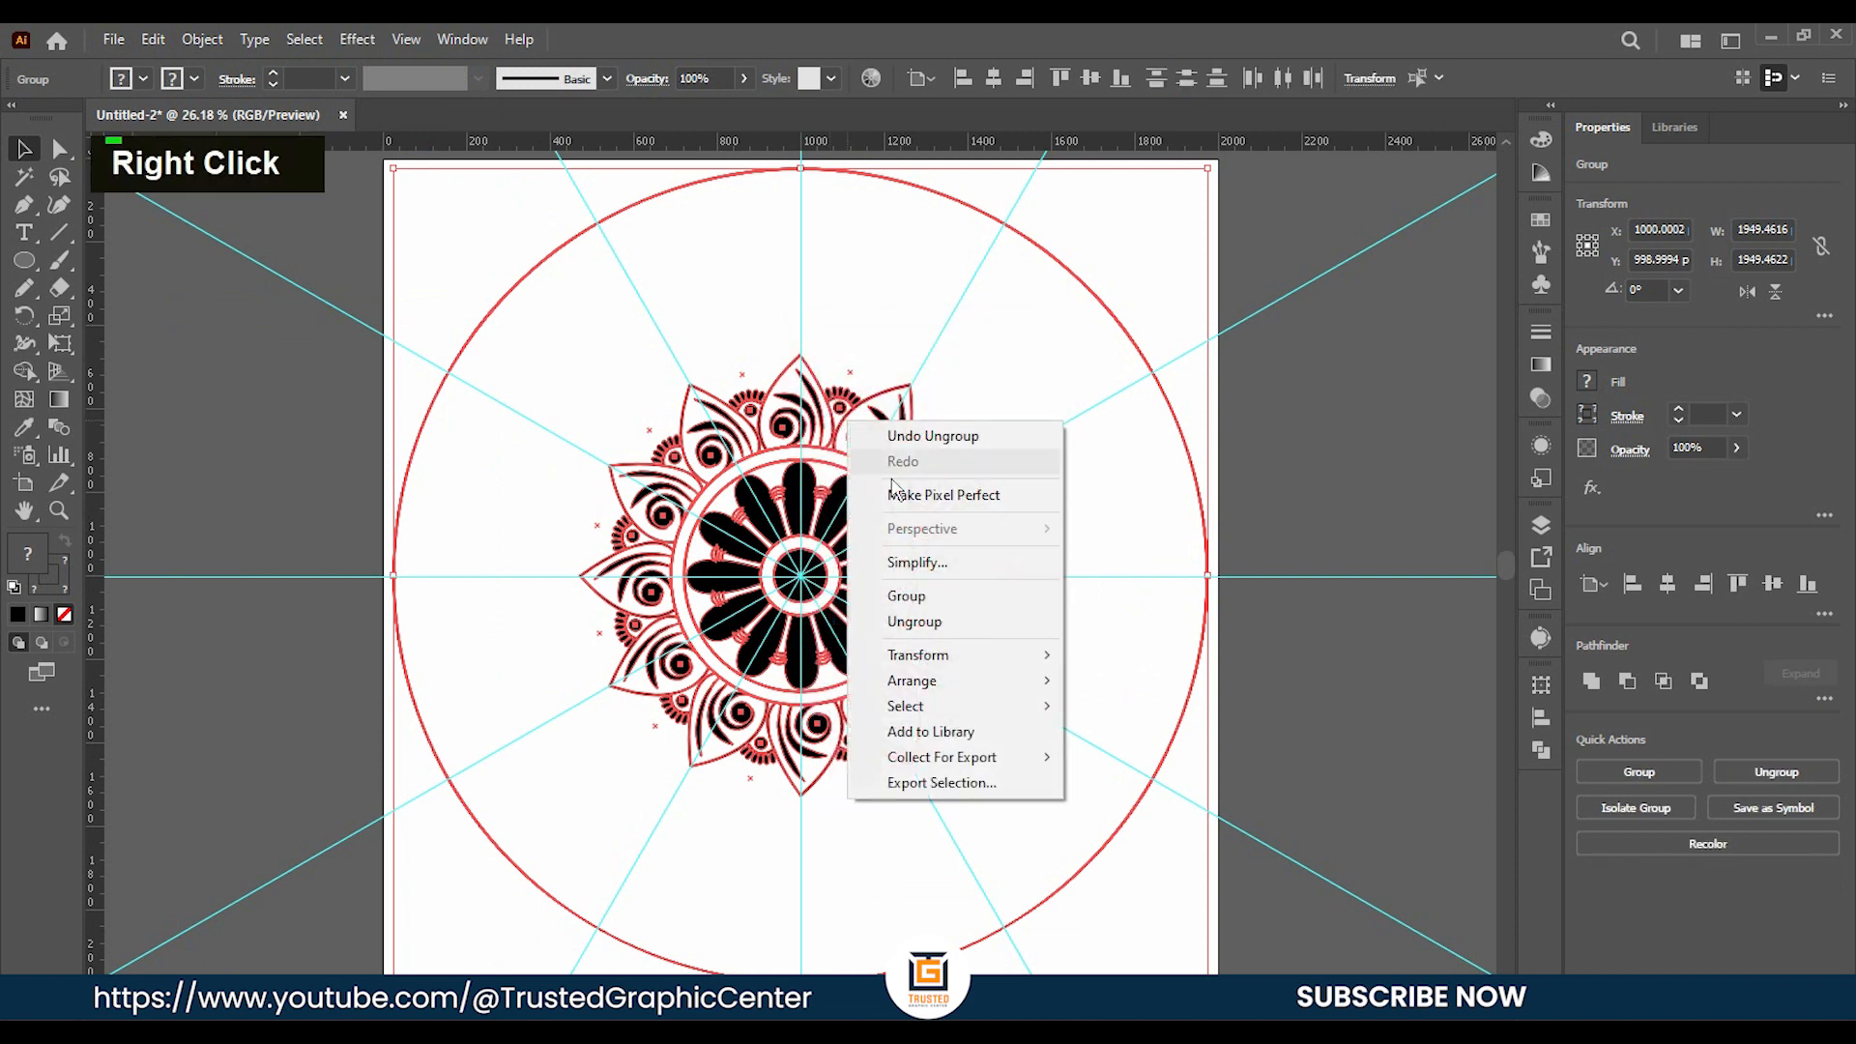
click(909, 621)
right_click(891, 425)
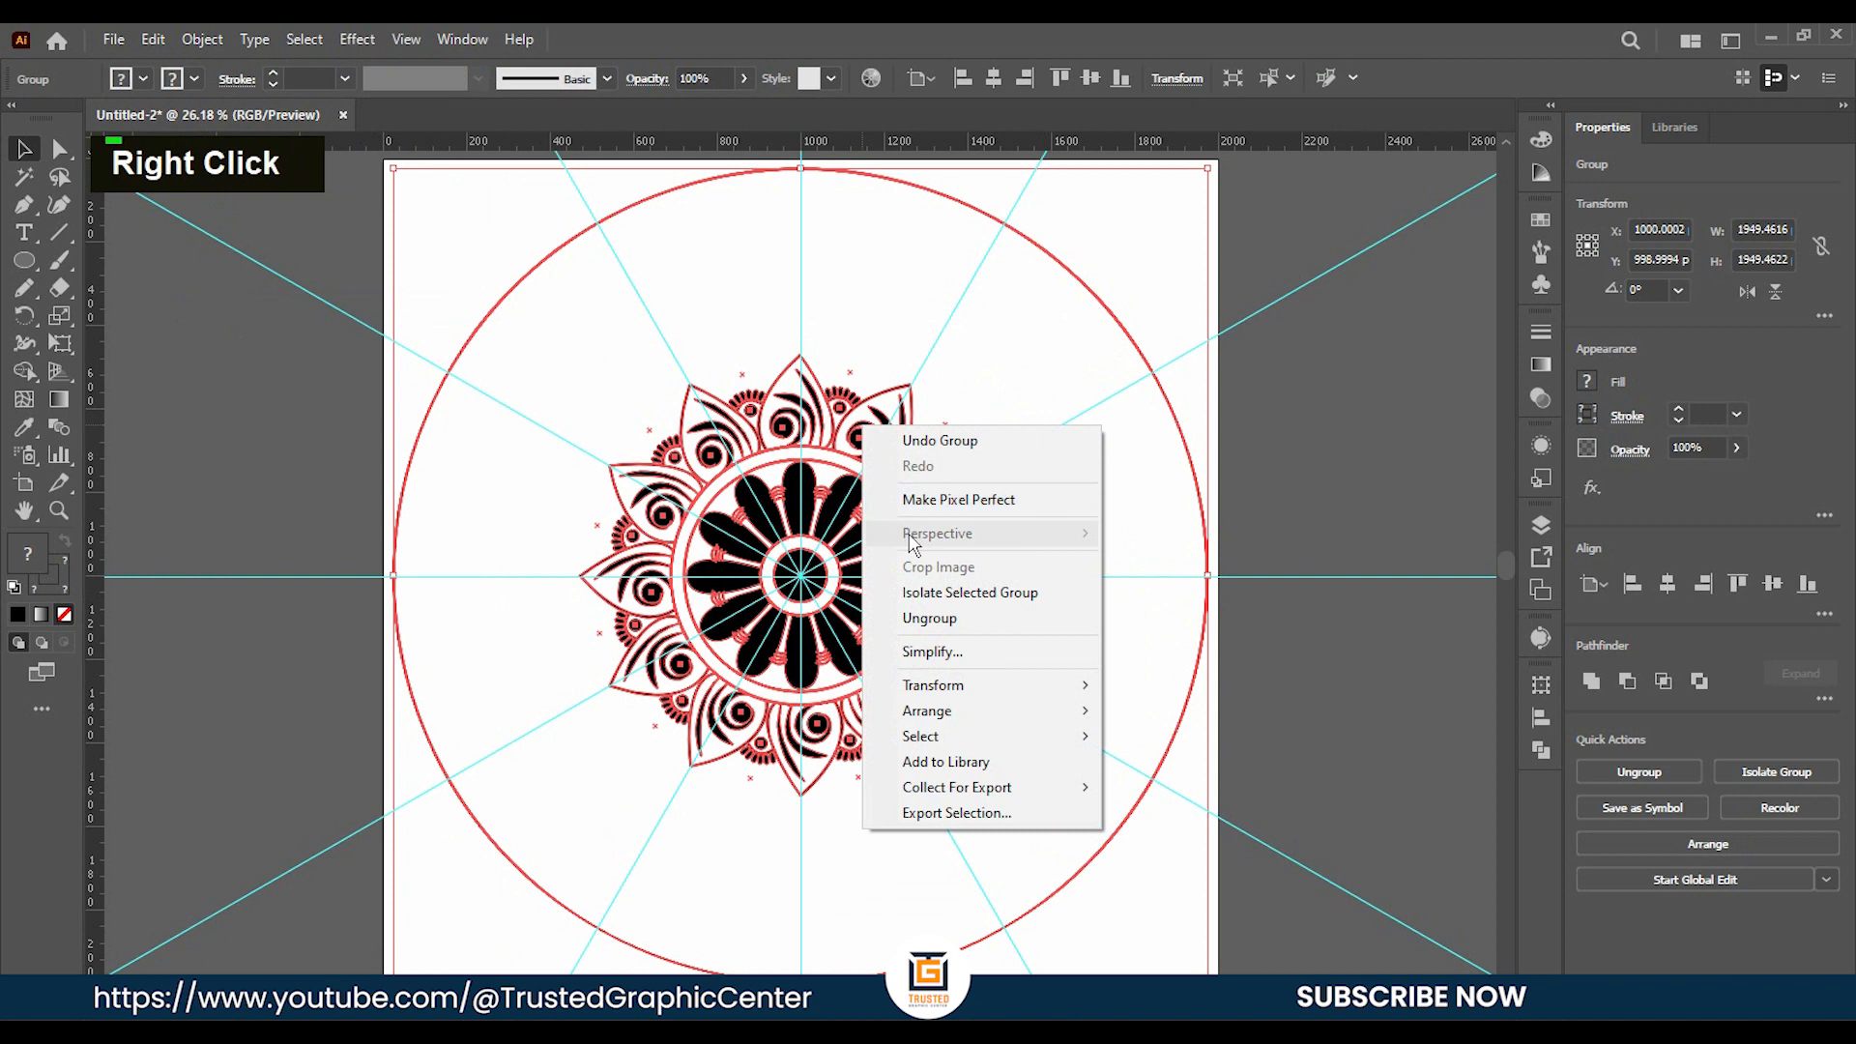
click(918, 619)
right_click(857, 426)
click(920, 617)
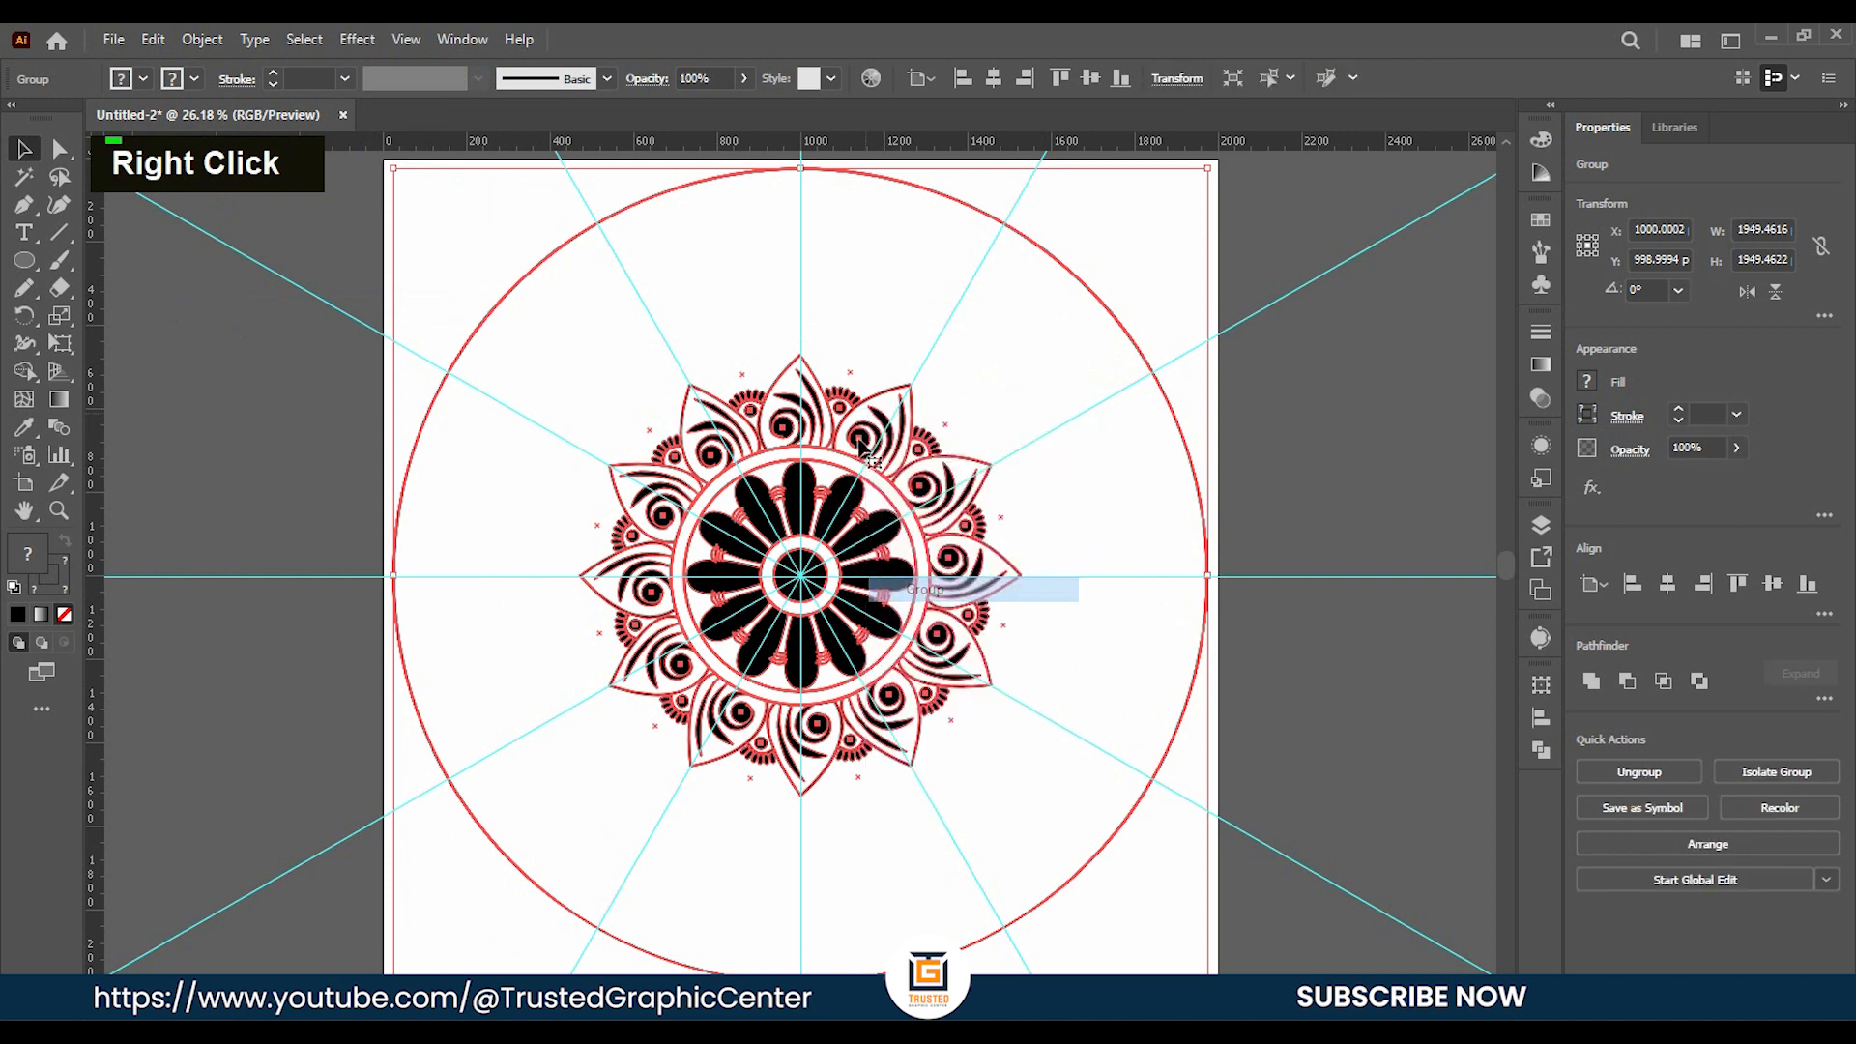
right_click(857, 427)
click(920, 618)
right_click(860, 394)
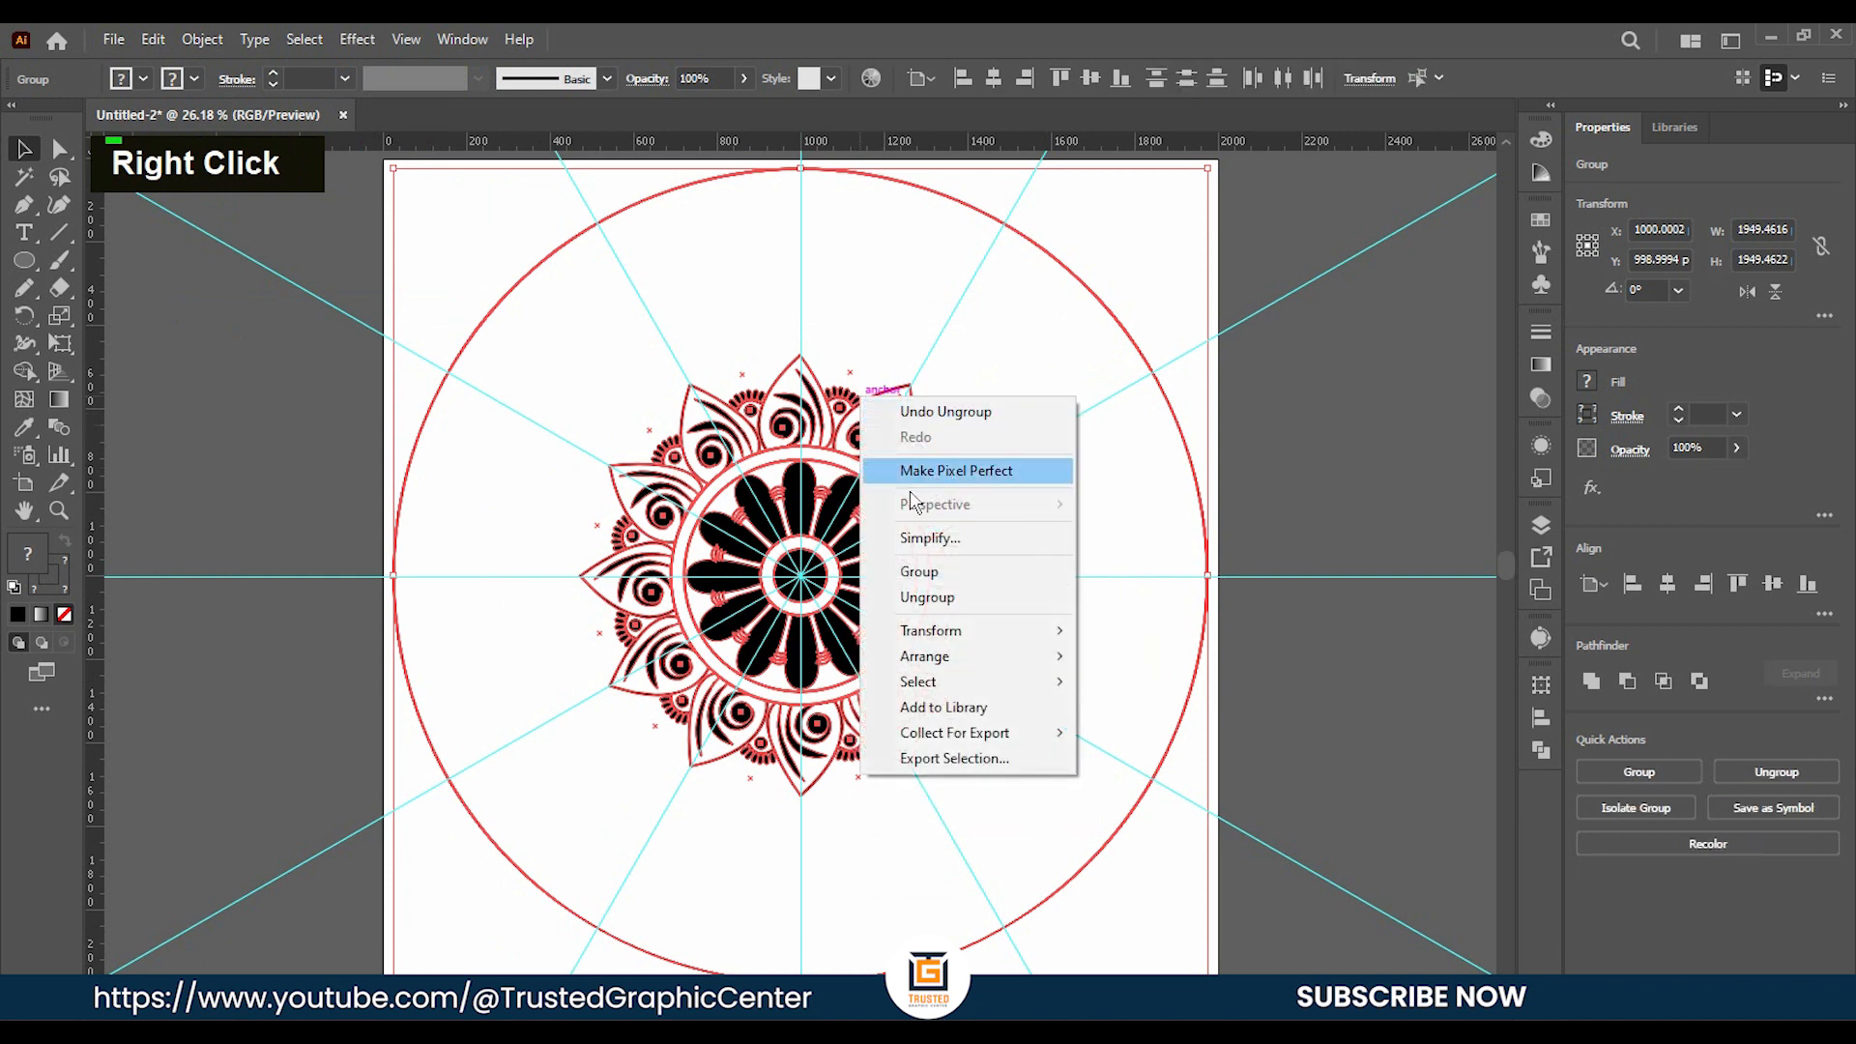
click(931, 599)
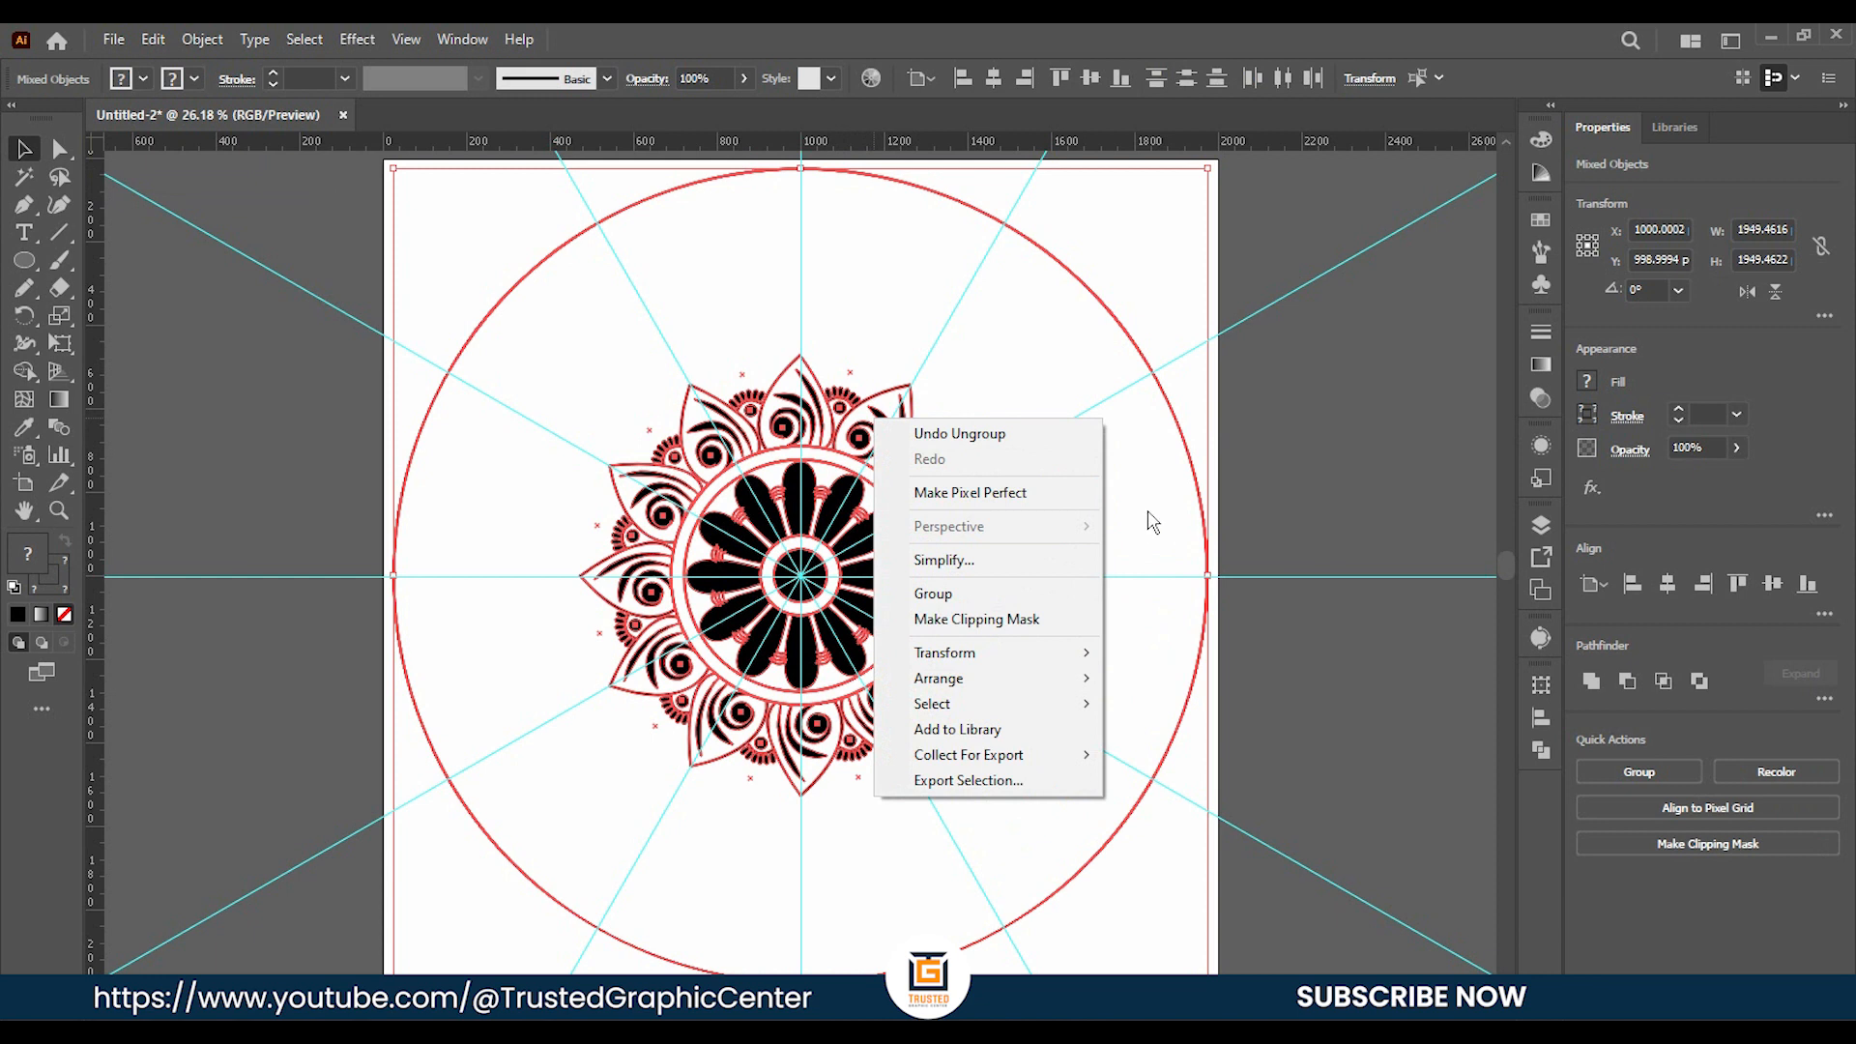
click(1317, 454)
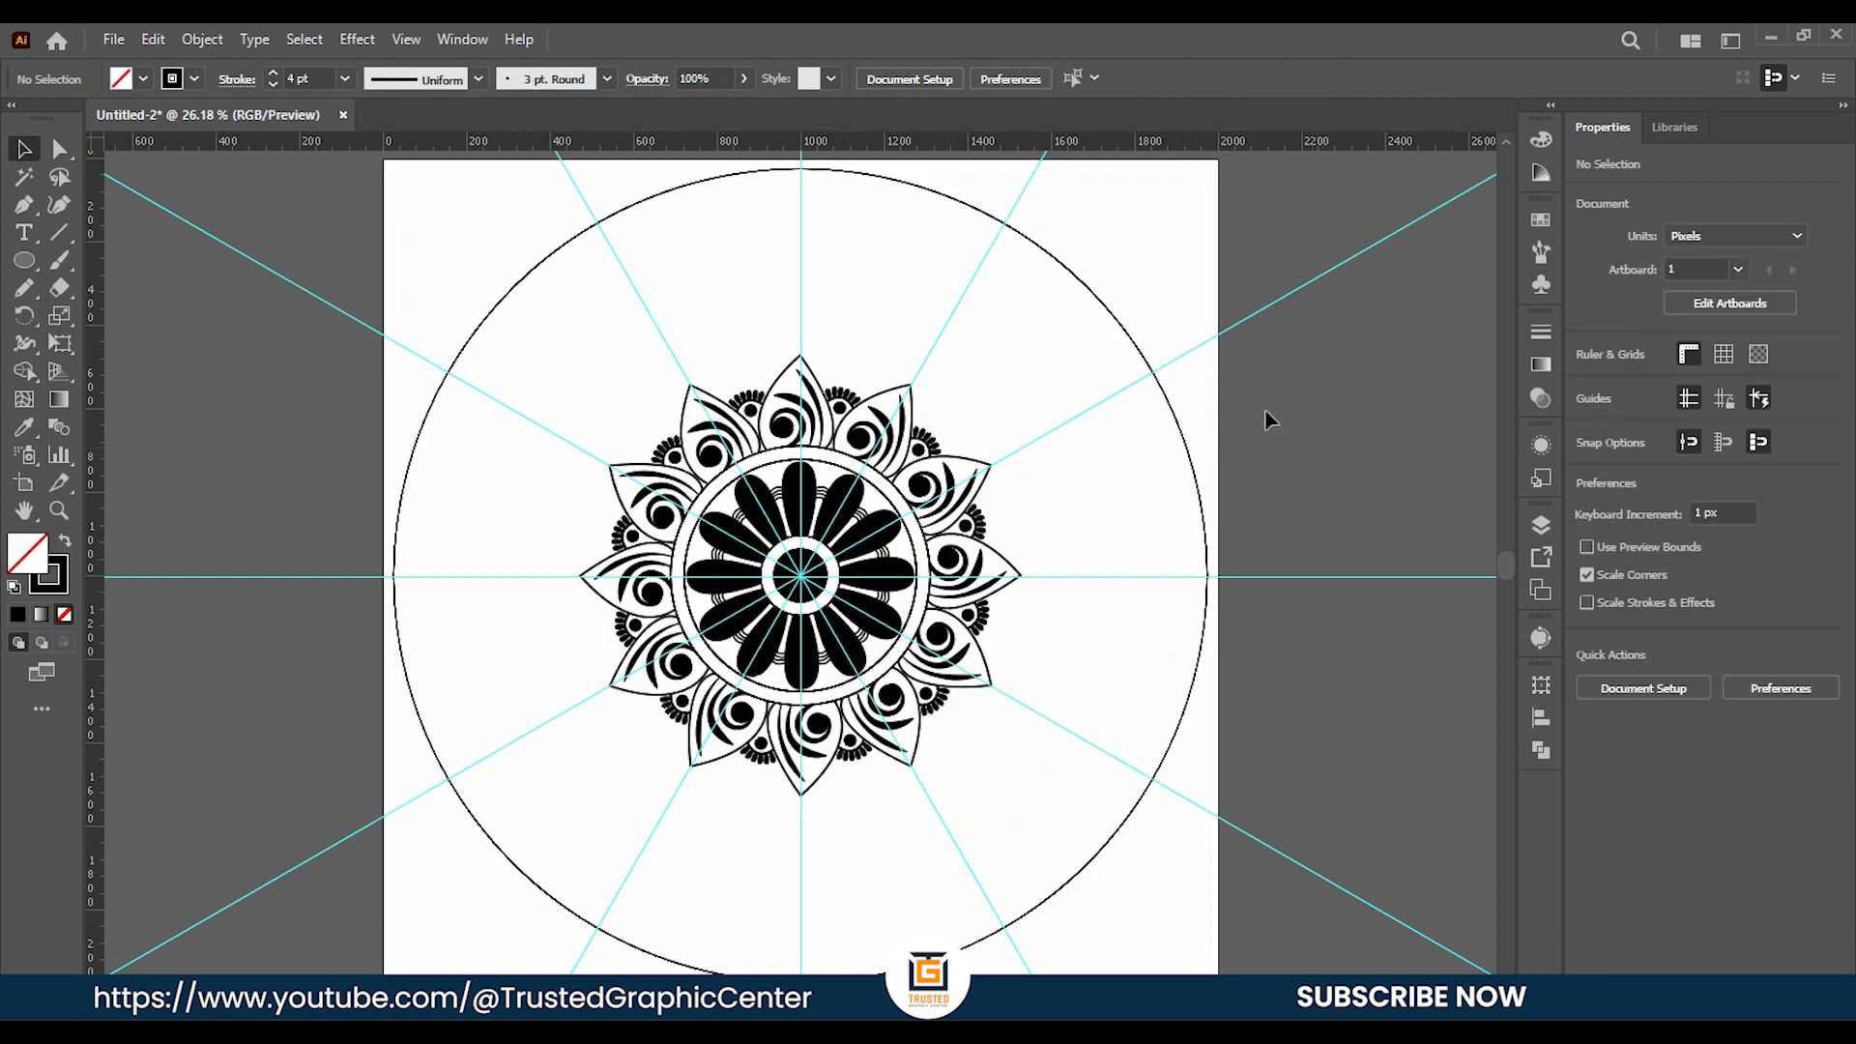
Hide the guides and delete the large outer circle around the mandala.
right_click(796, 256)
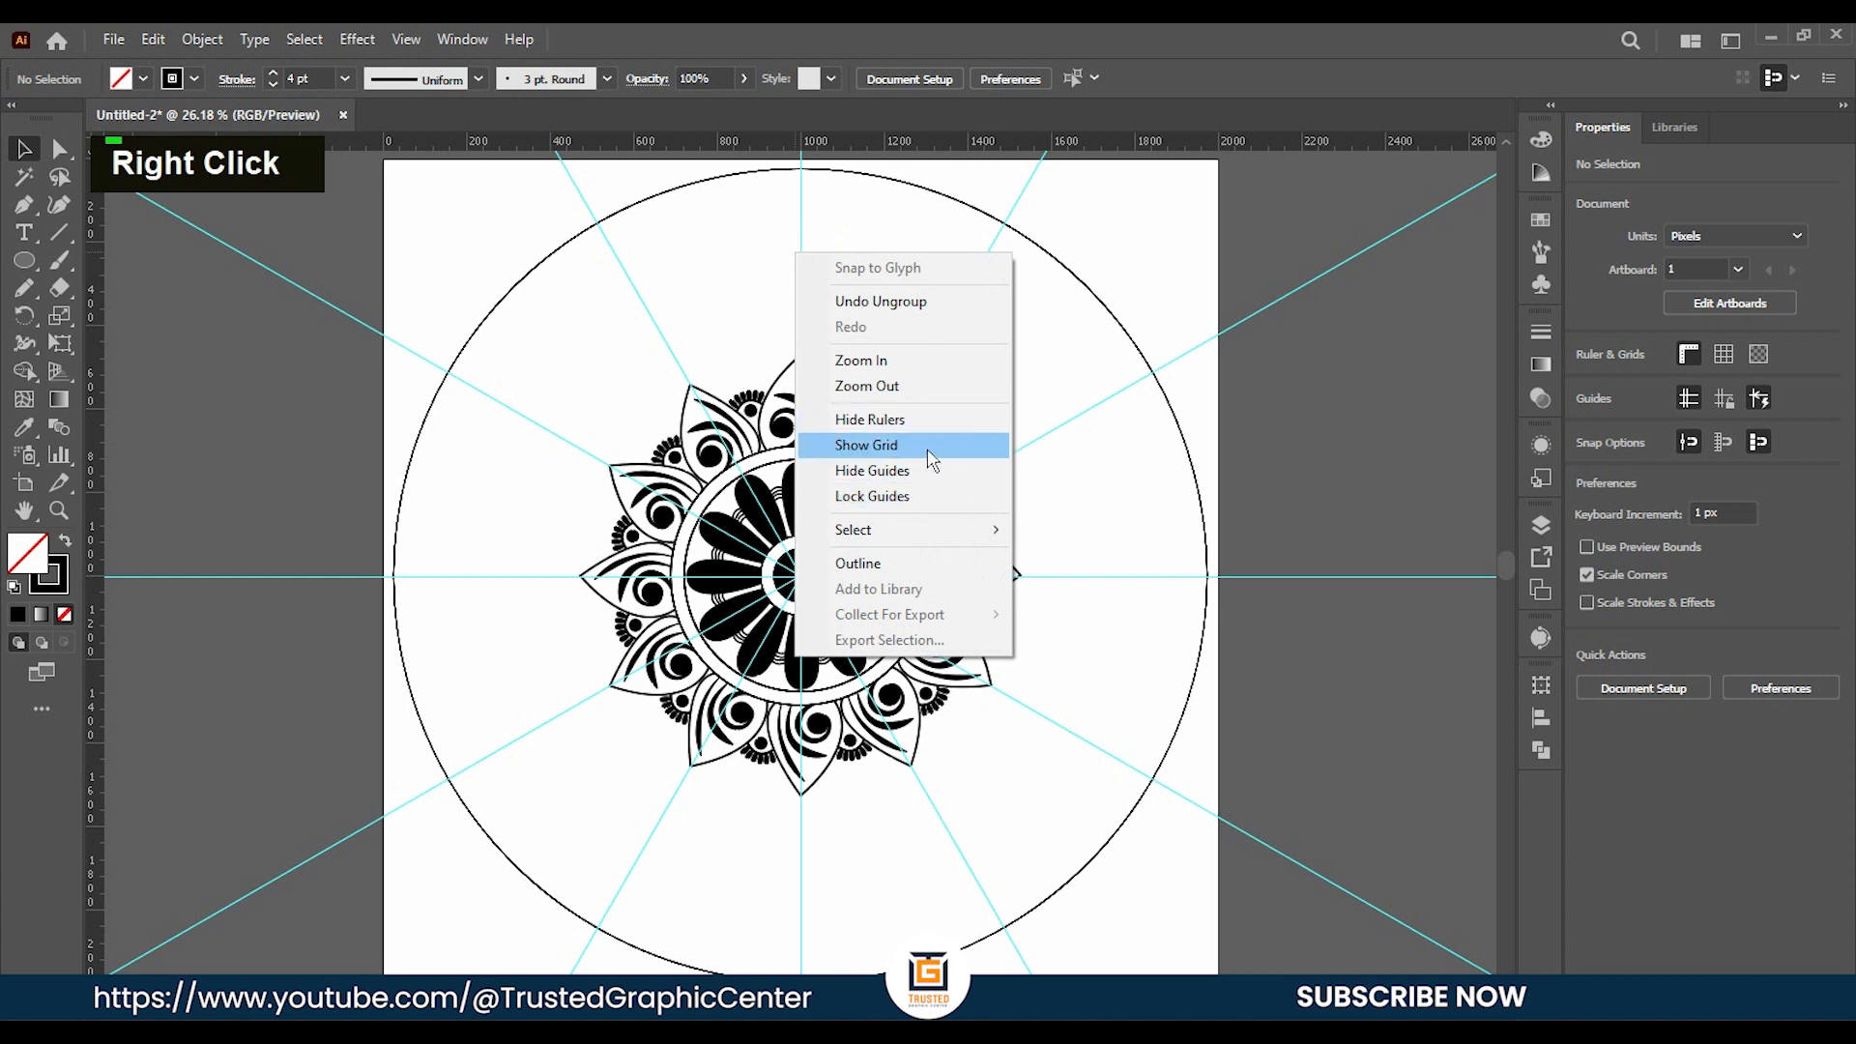
click(906, 469)
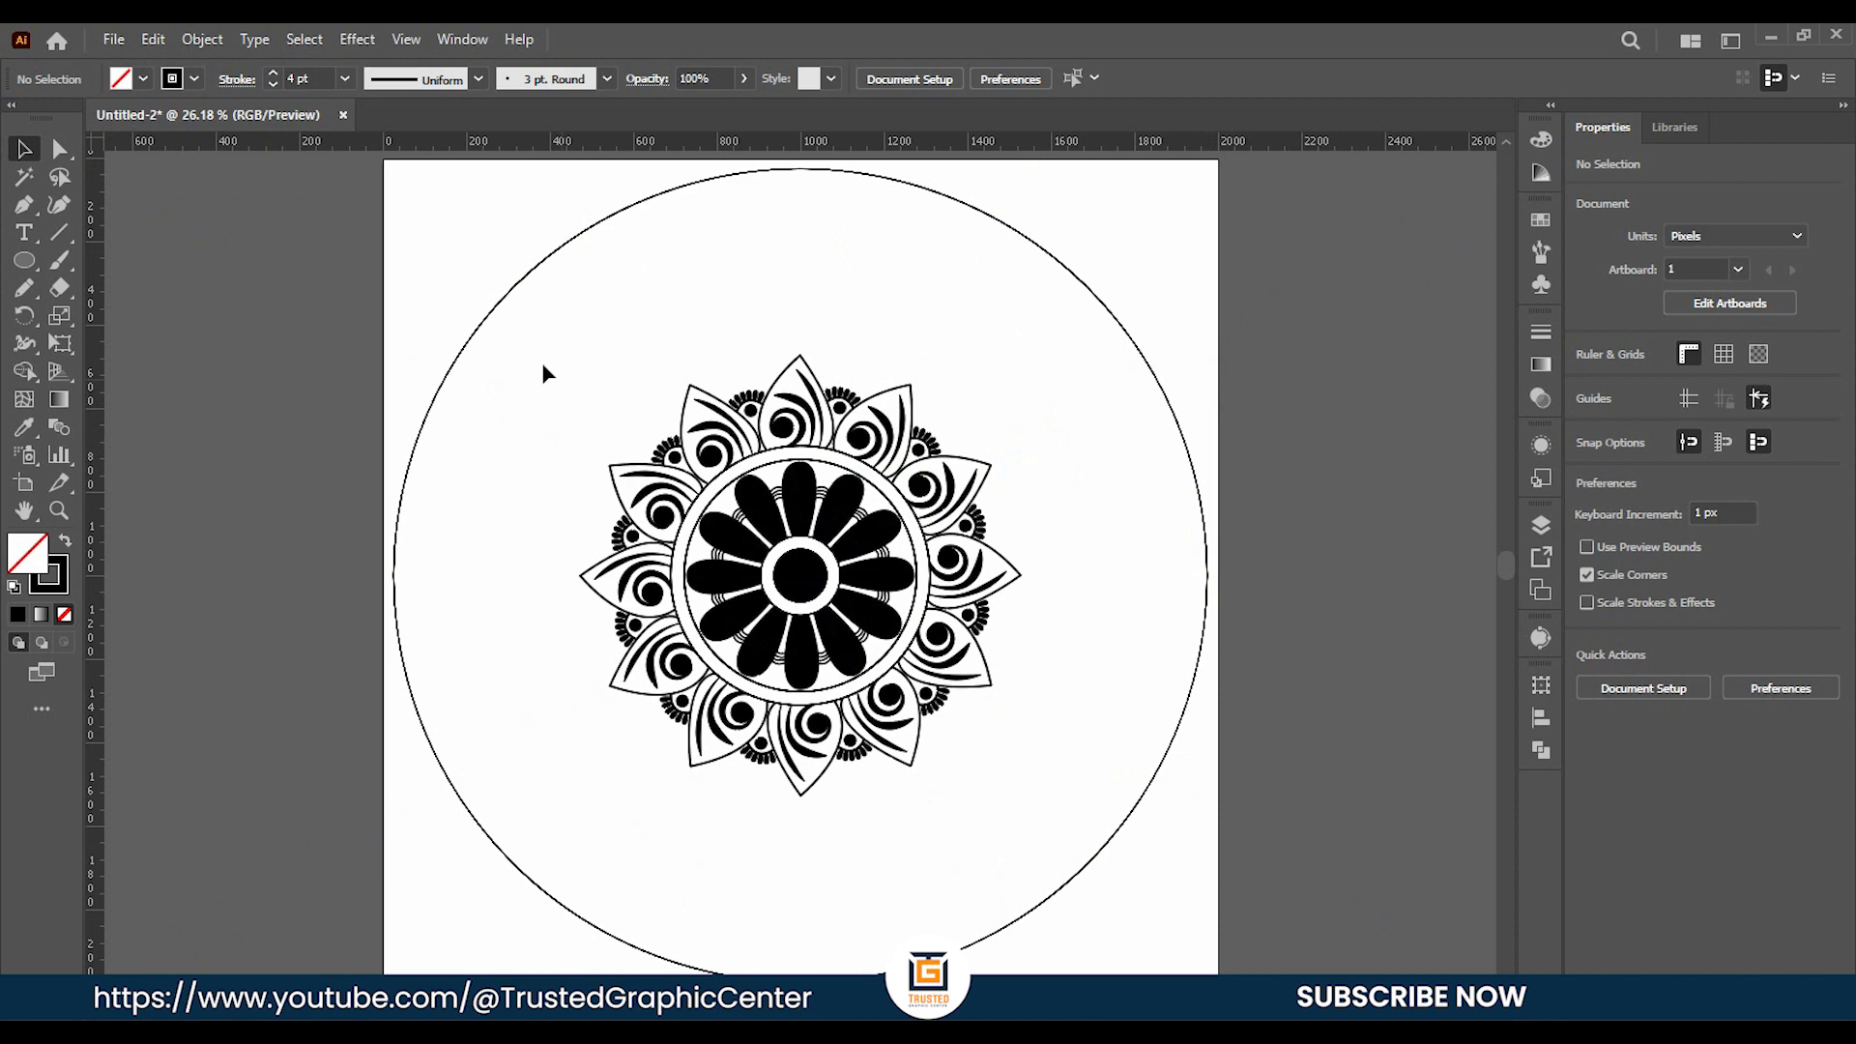
click(1117, 373)
key(BackSpace)
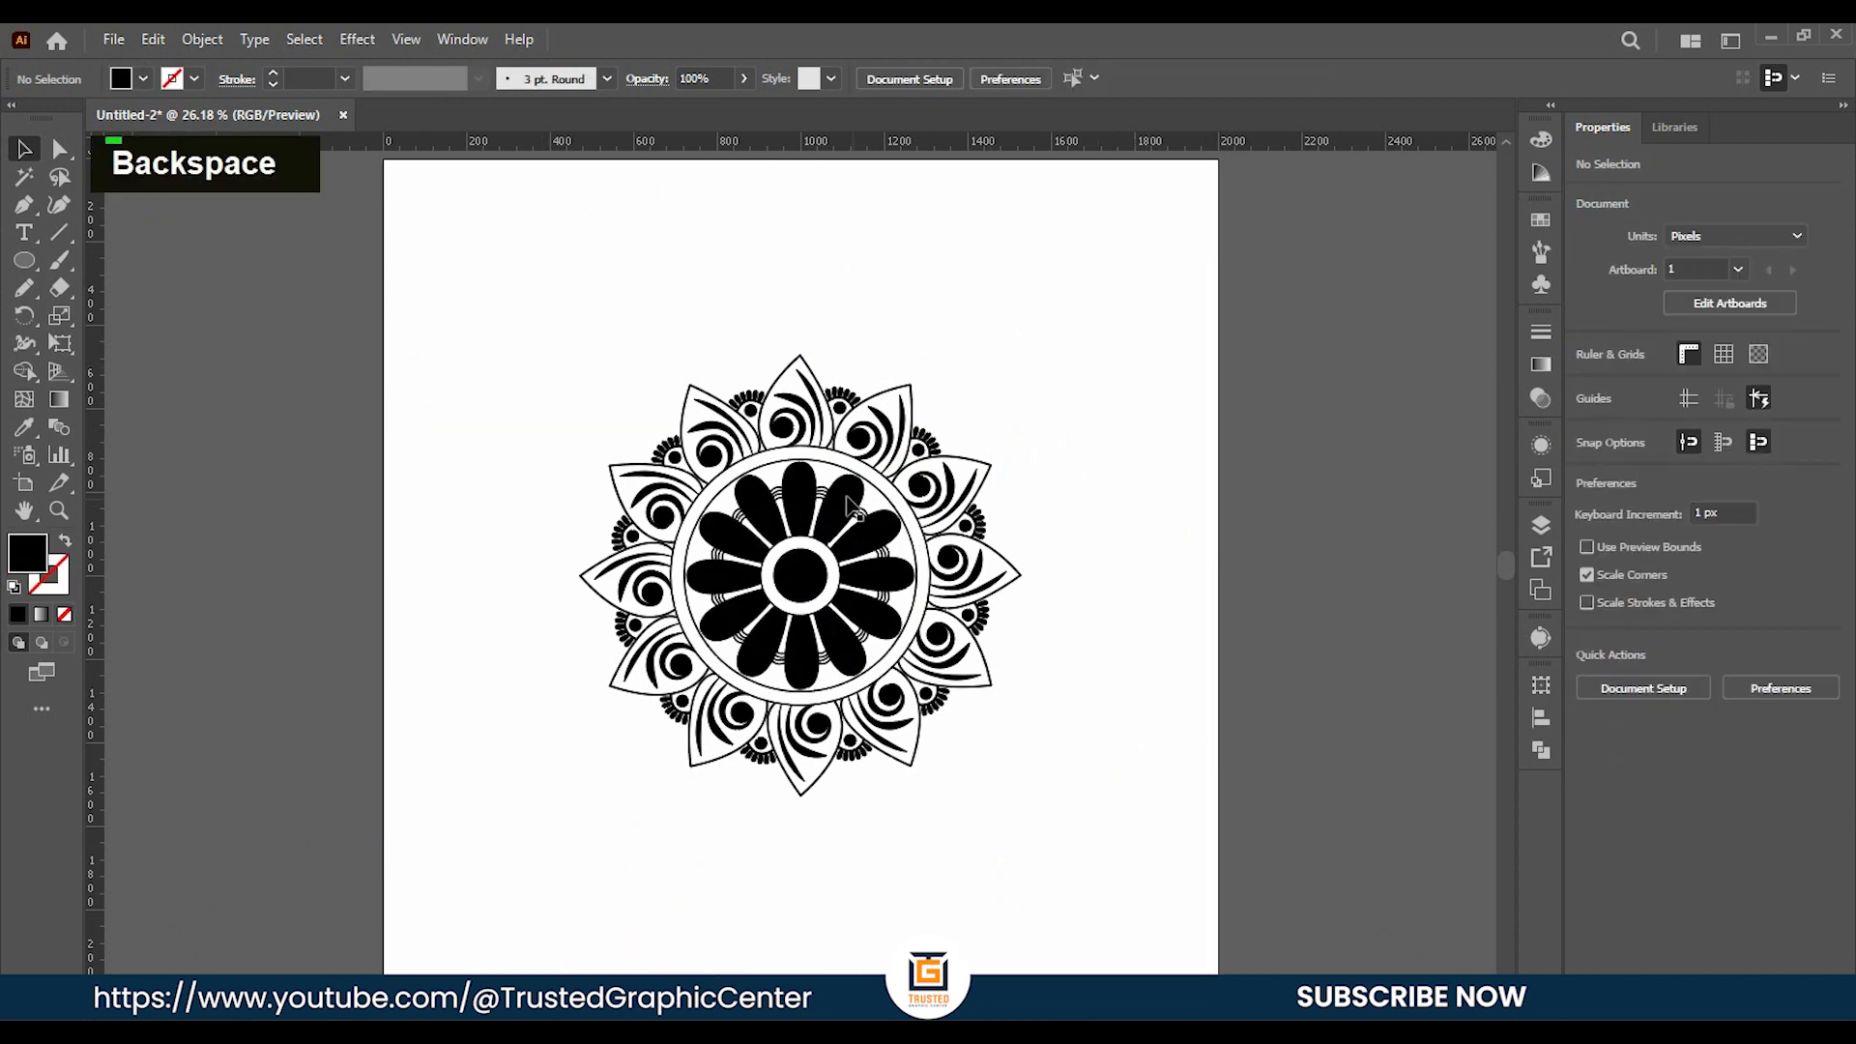
Move the mandala group up and to the left to about X 978, Y 941 px.
drag(849, 504, 791, 483)
key(ctrl+0)
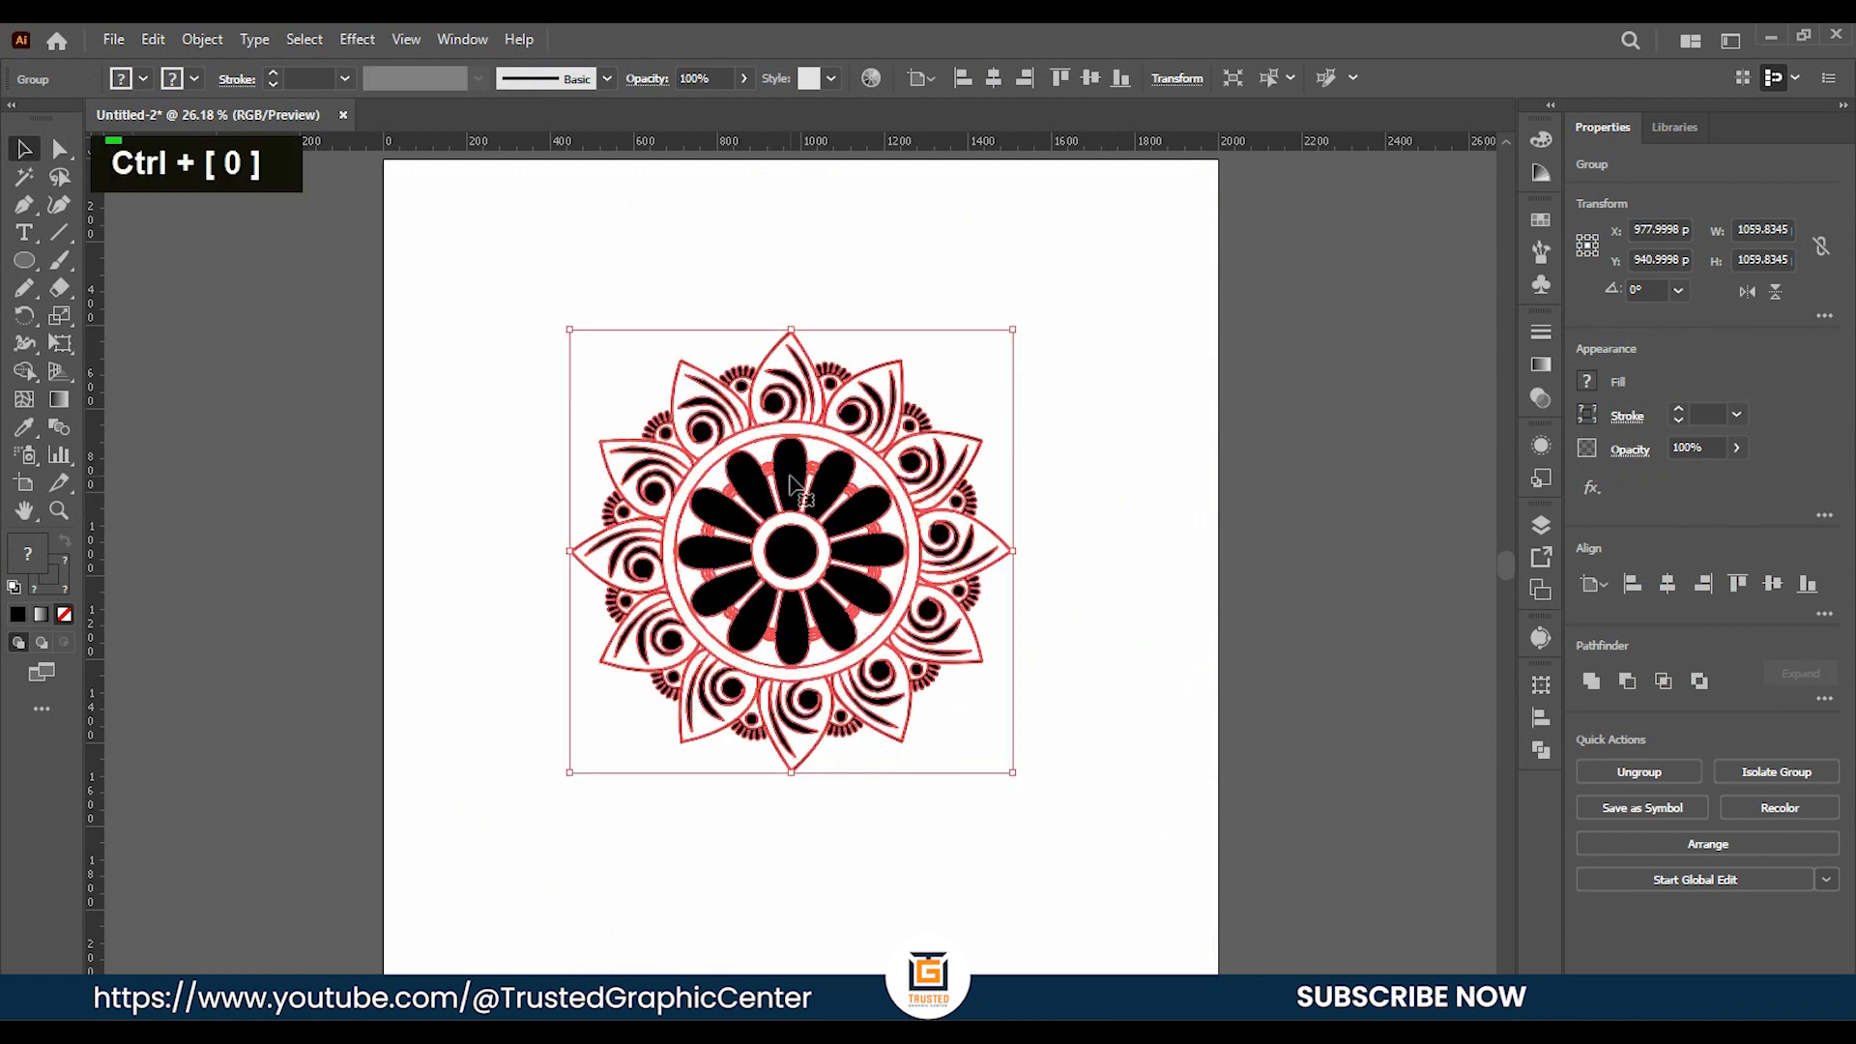
Bring the gold gradient bar from Untitled-3 into the mandala document and place it just outside the artboard's right edge.
click(1078, 445)
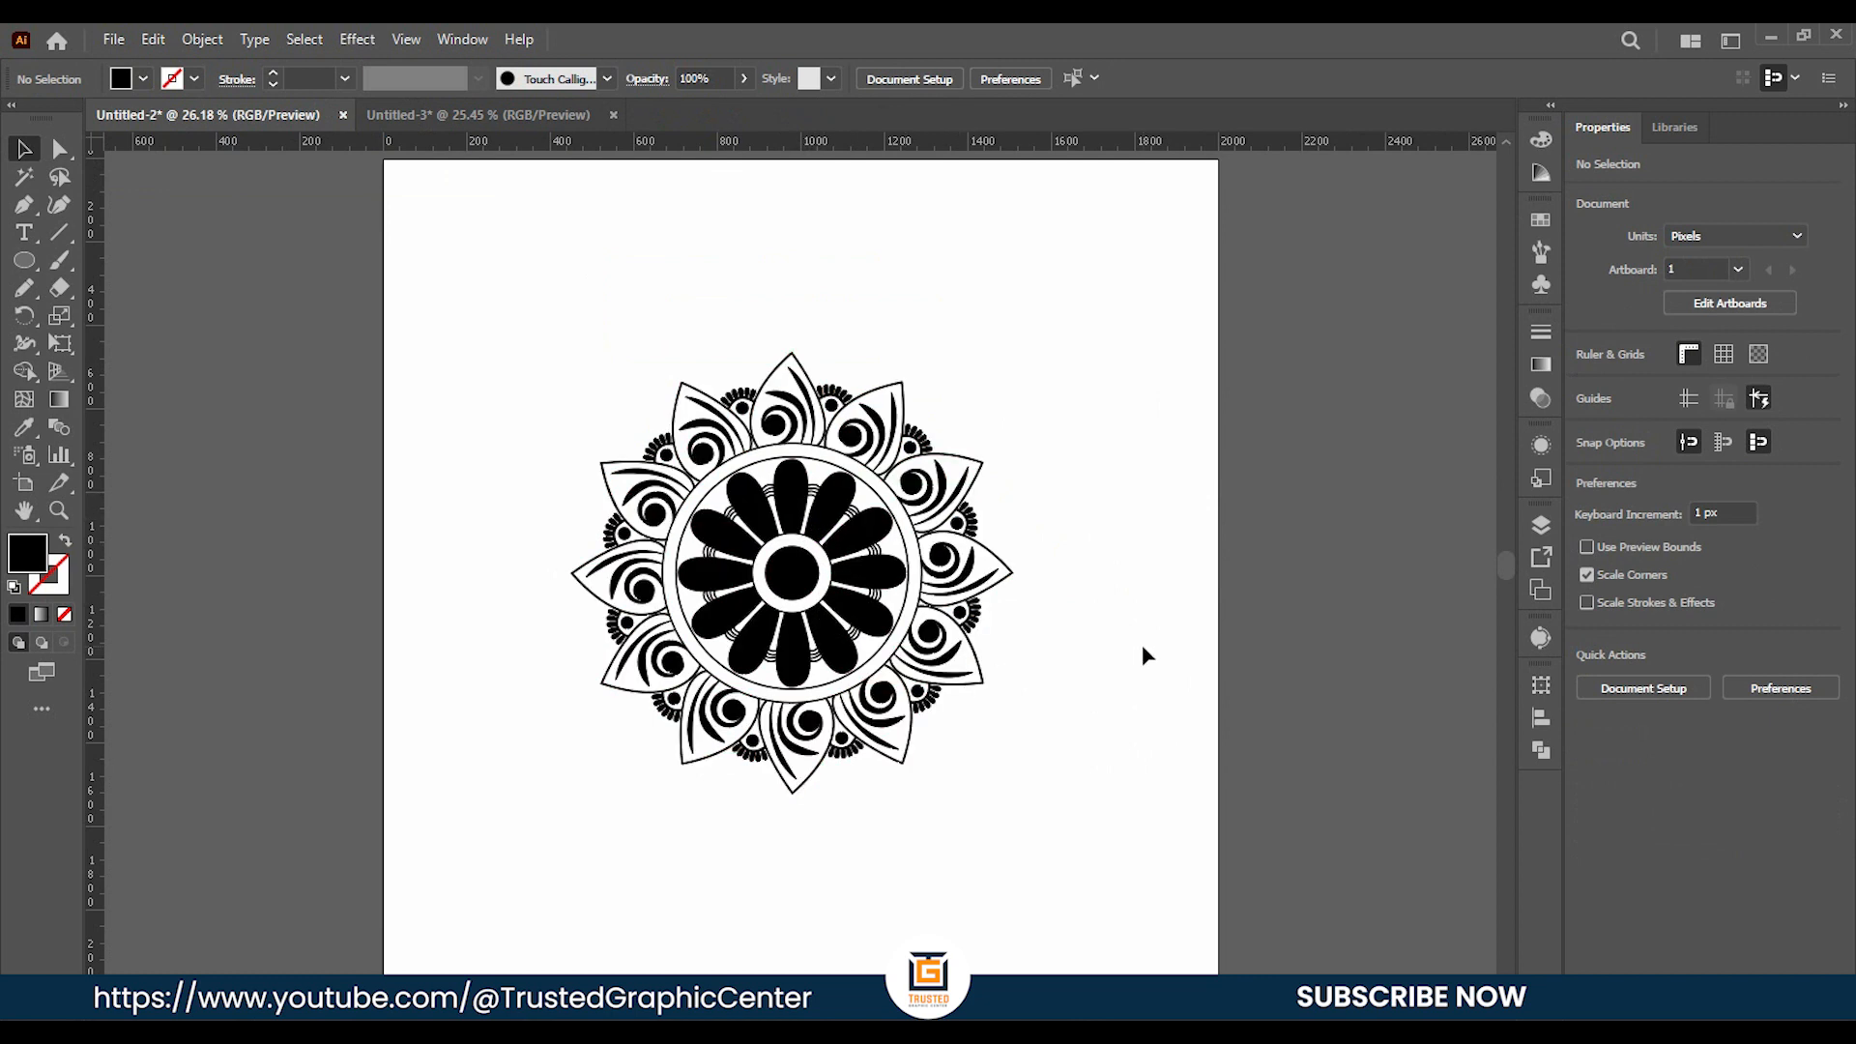
click(456, 114)
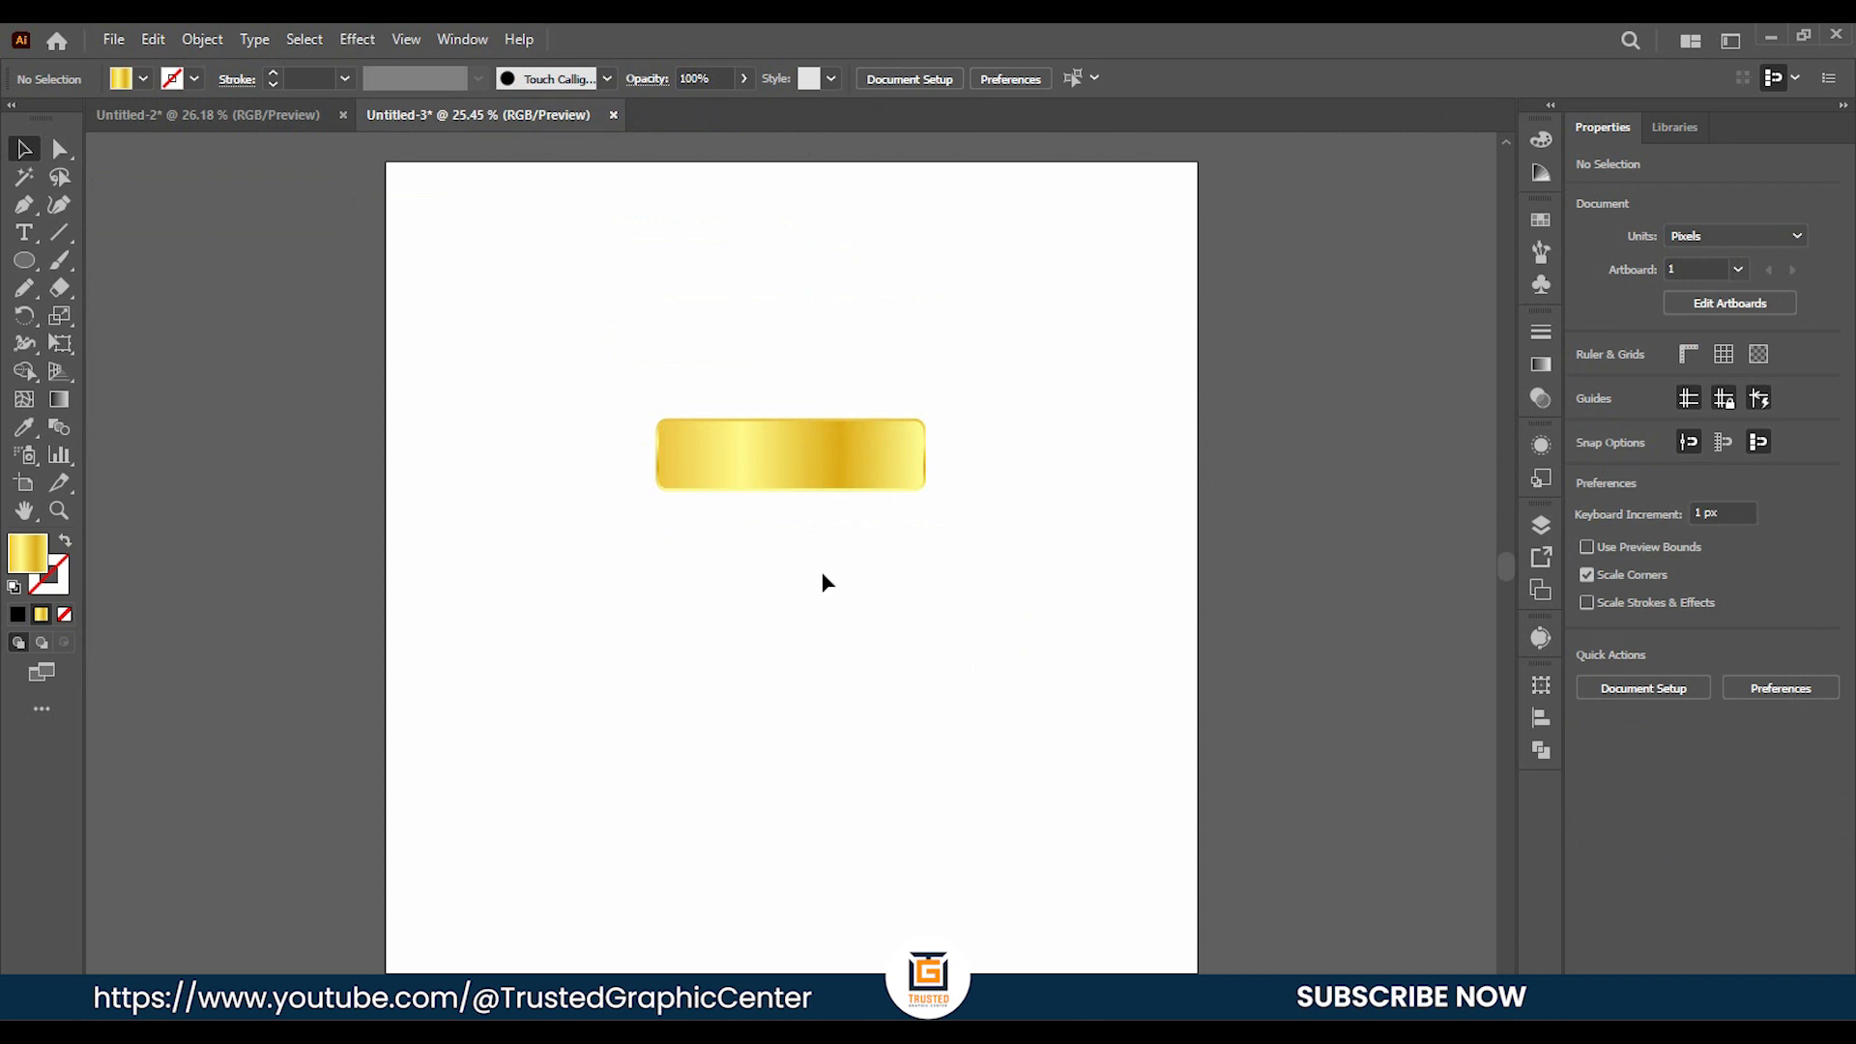
drag(799, 473, 1300, 375)
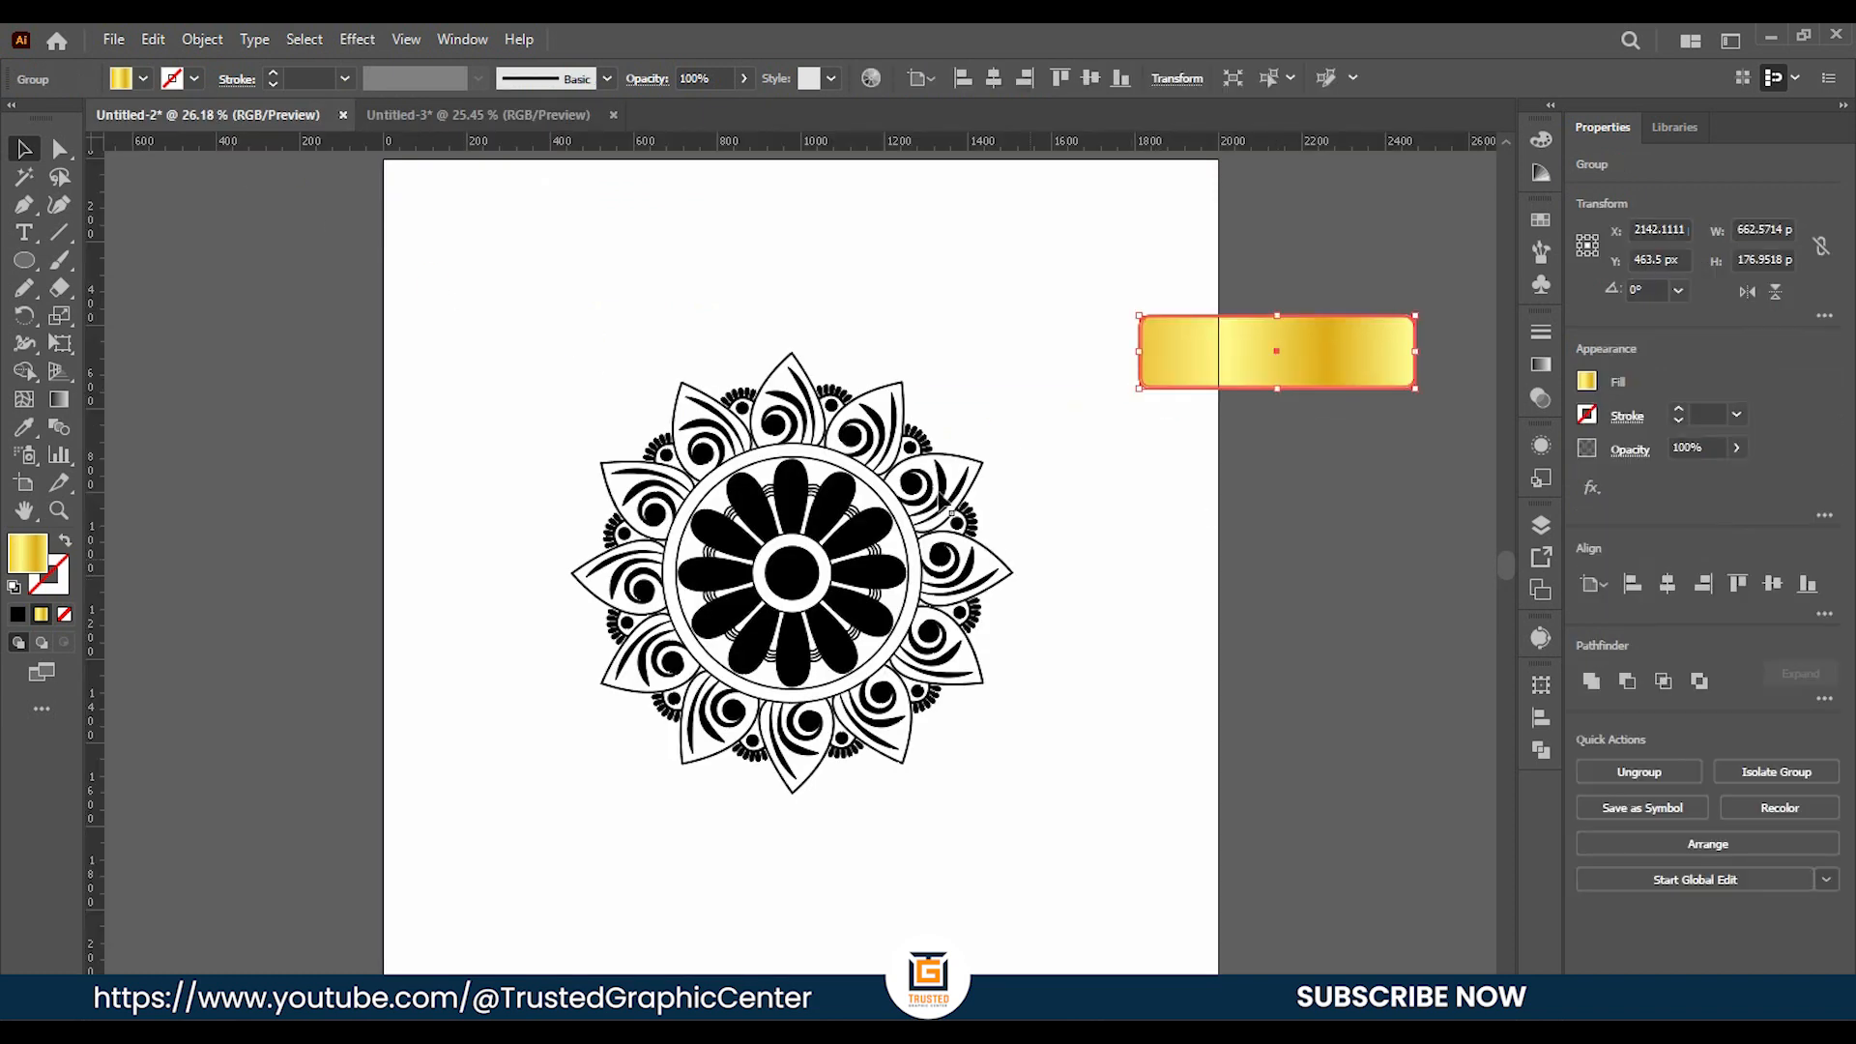
drag(1189, 363, 1268, 366)
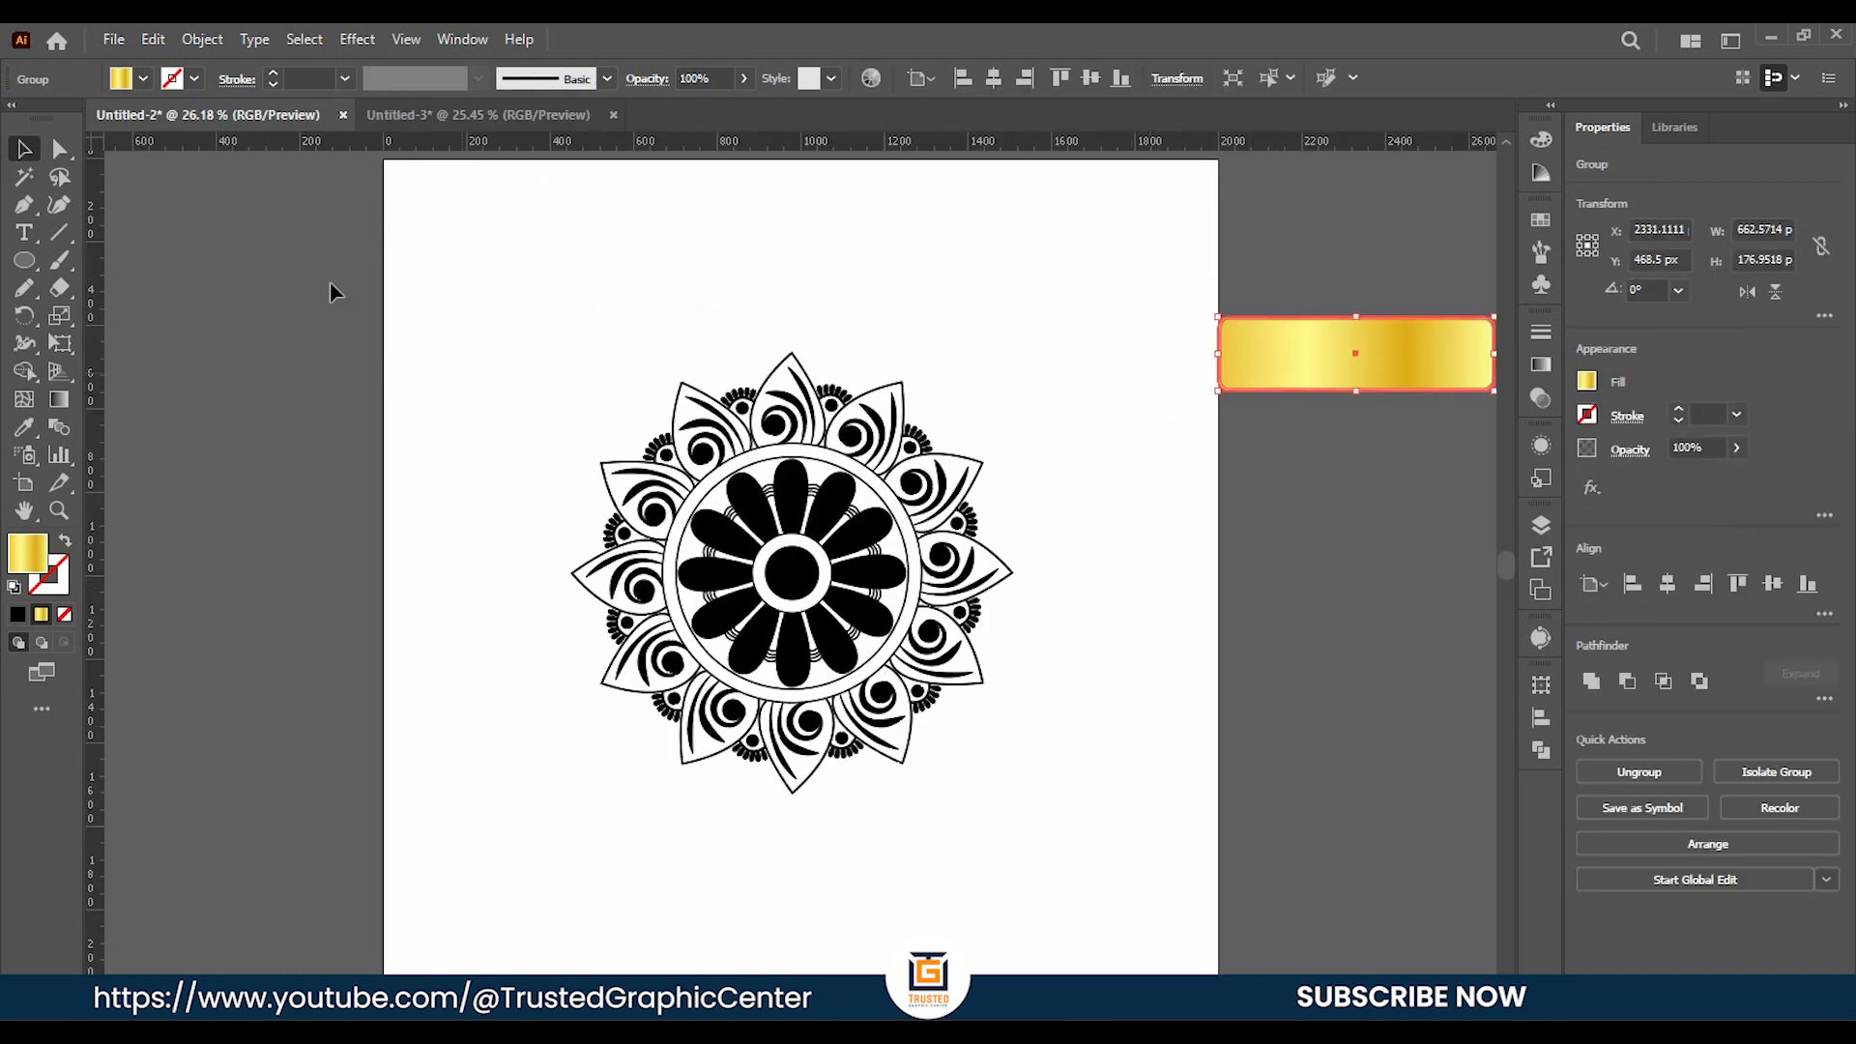
Create a rectangle 2000 px wide and 2000 px high with the Rectangle tool.
right_click(24, 260)
click(116, 258)
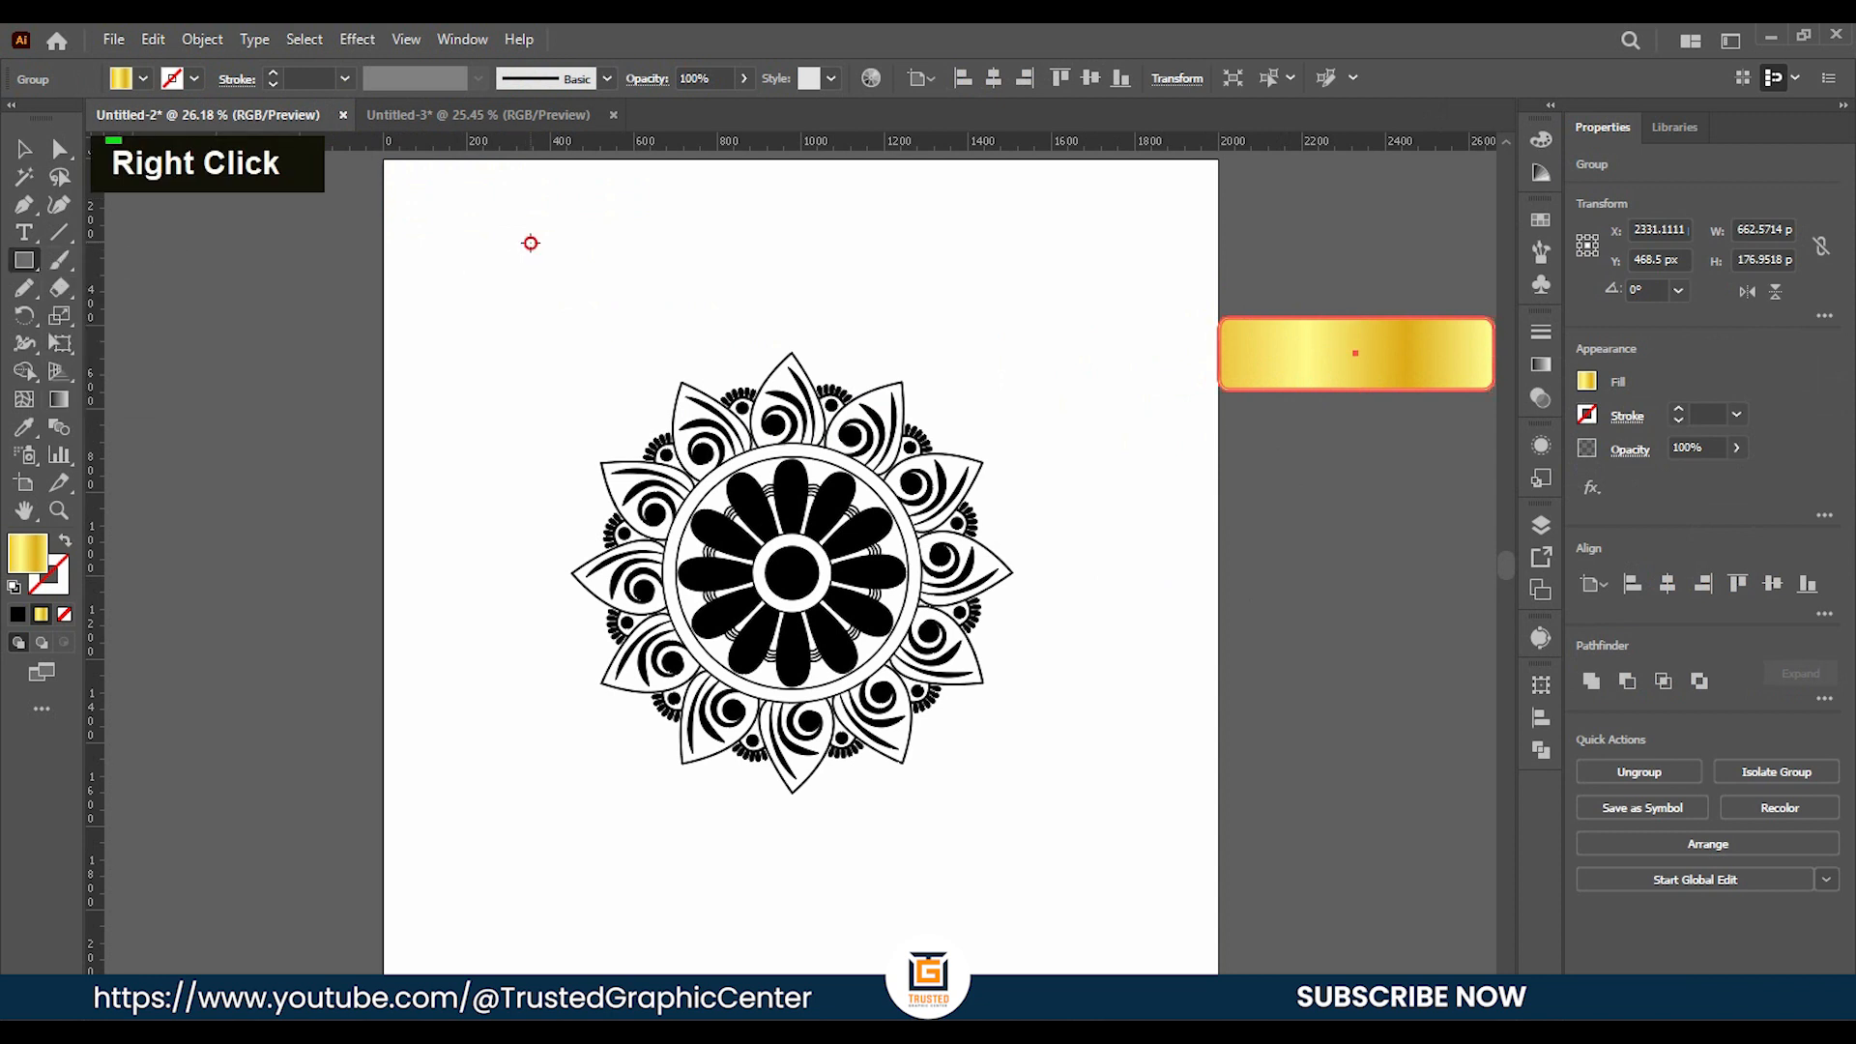
click(530, 243)
text(2)
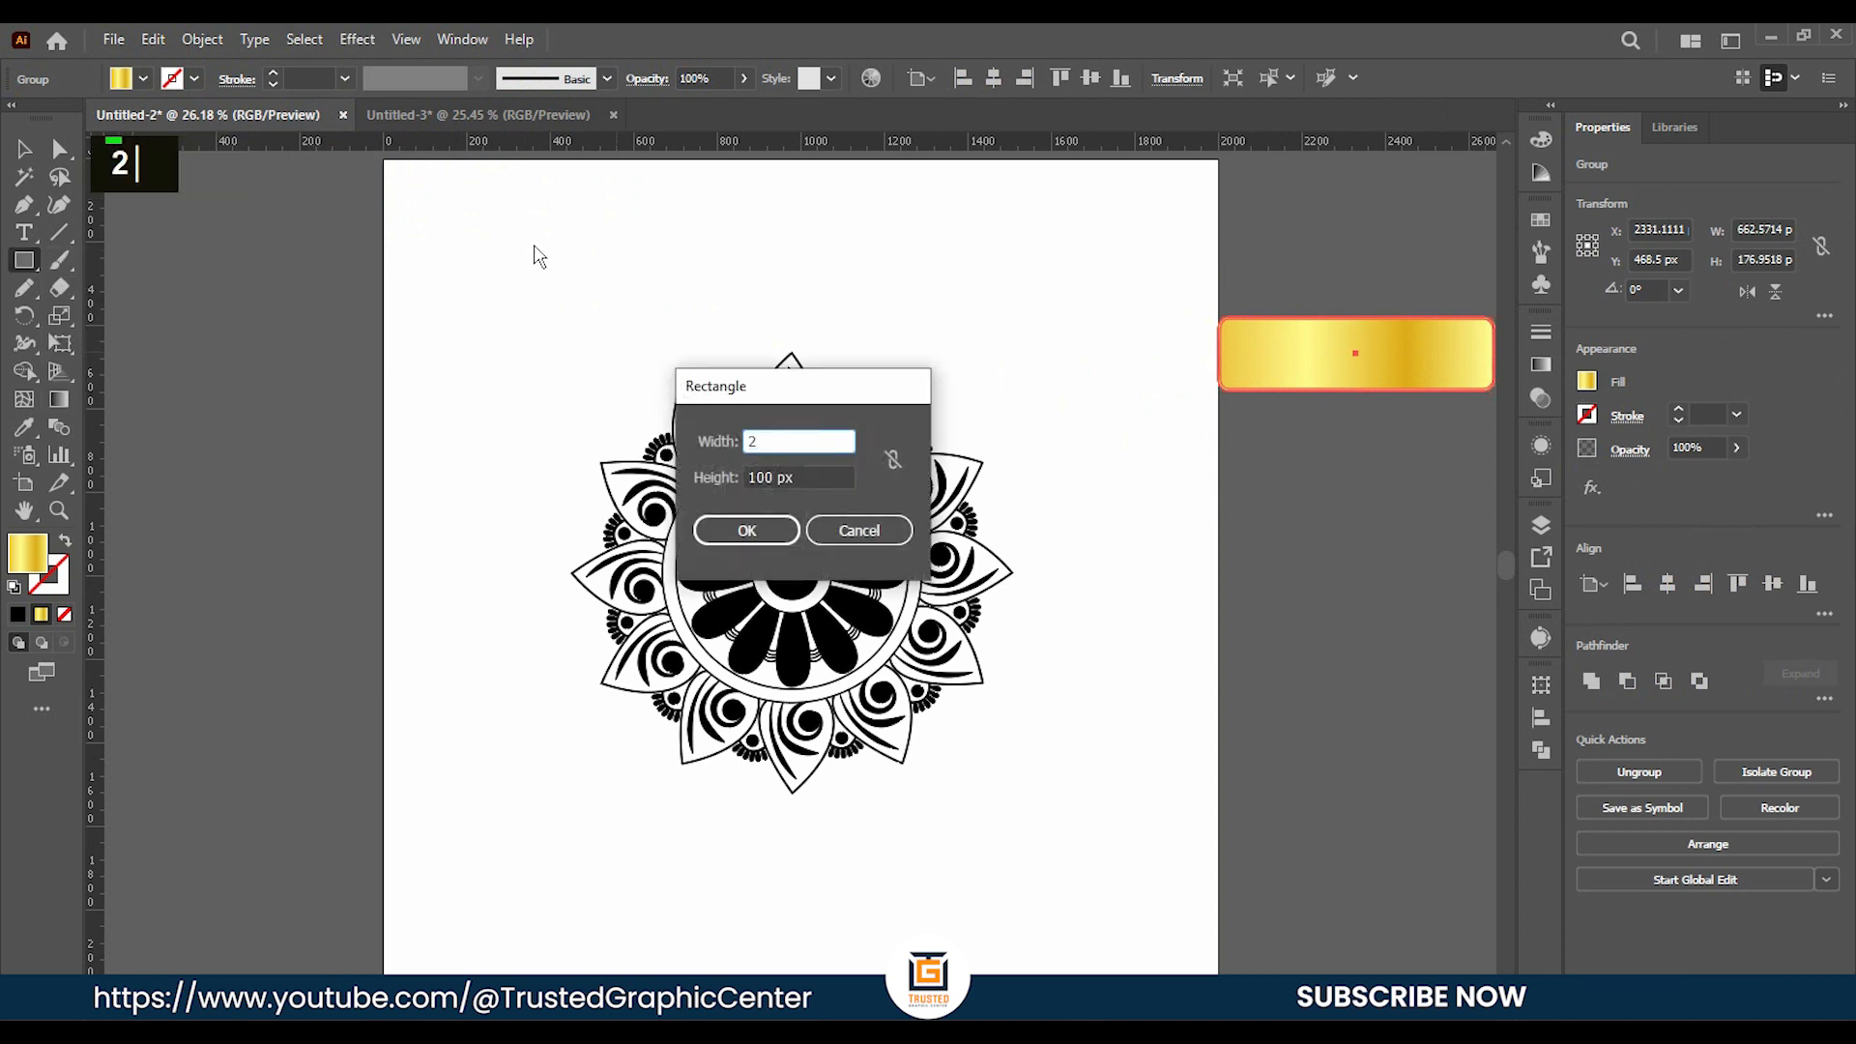
text(000)
key(Tab)
text(2)
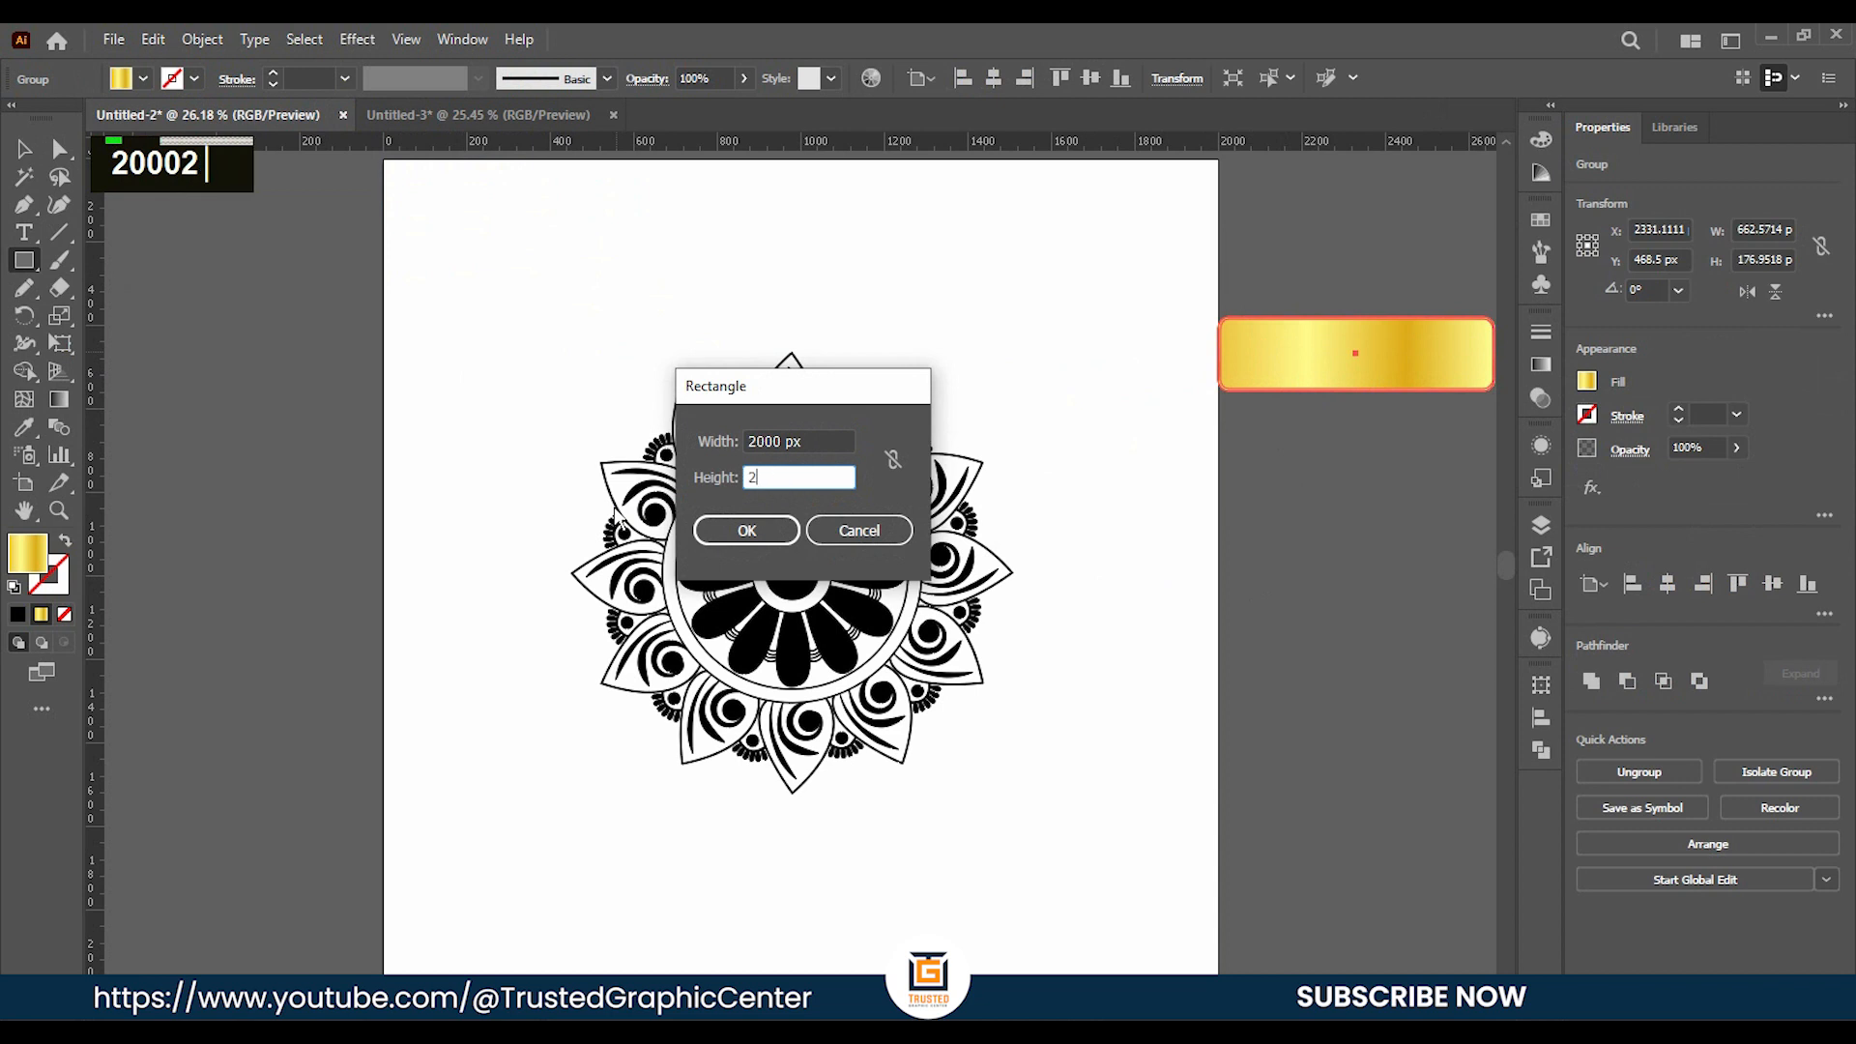
text(000)
click(745, 530)
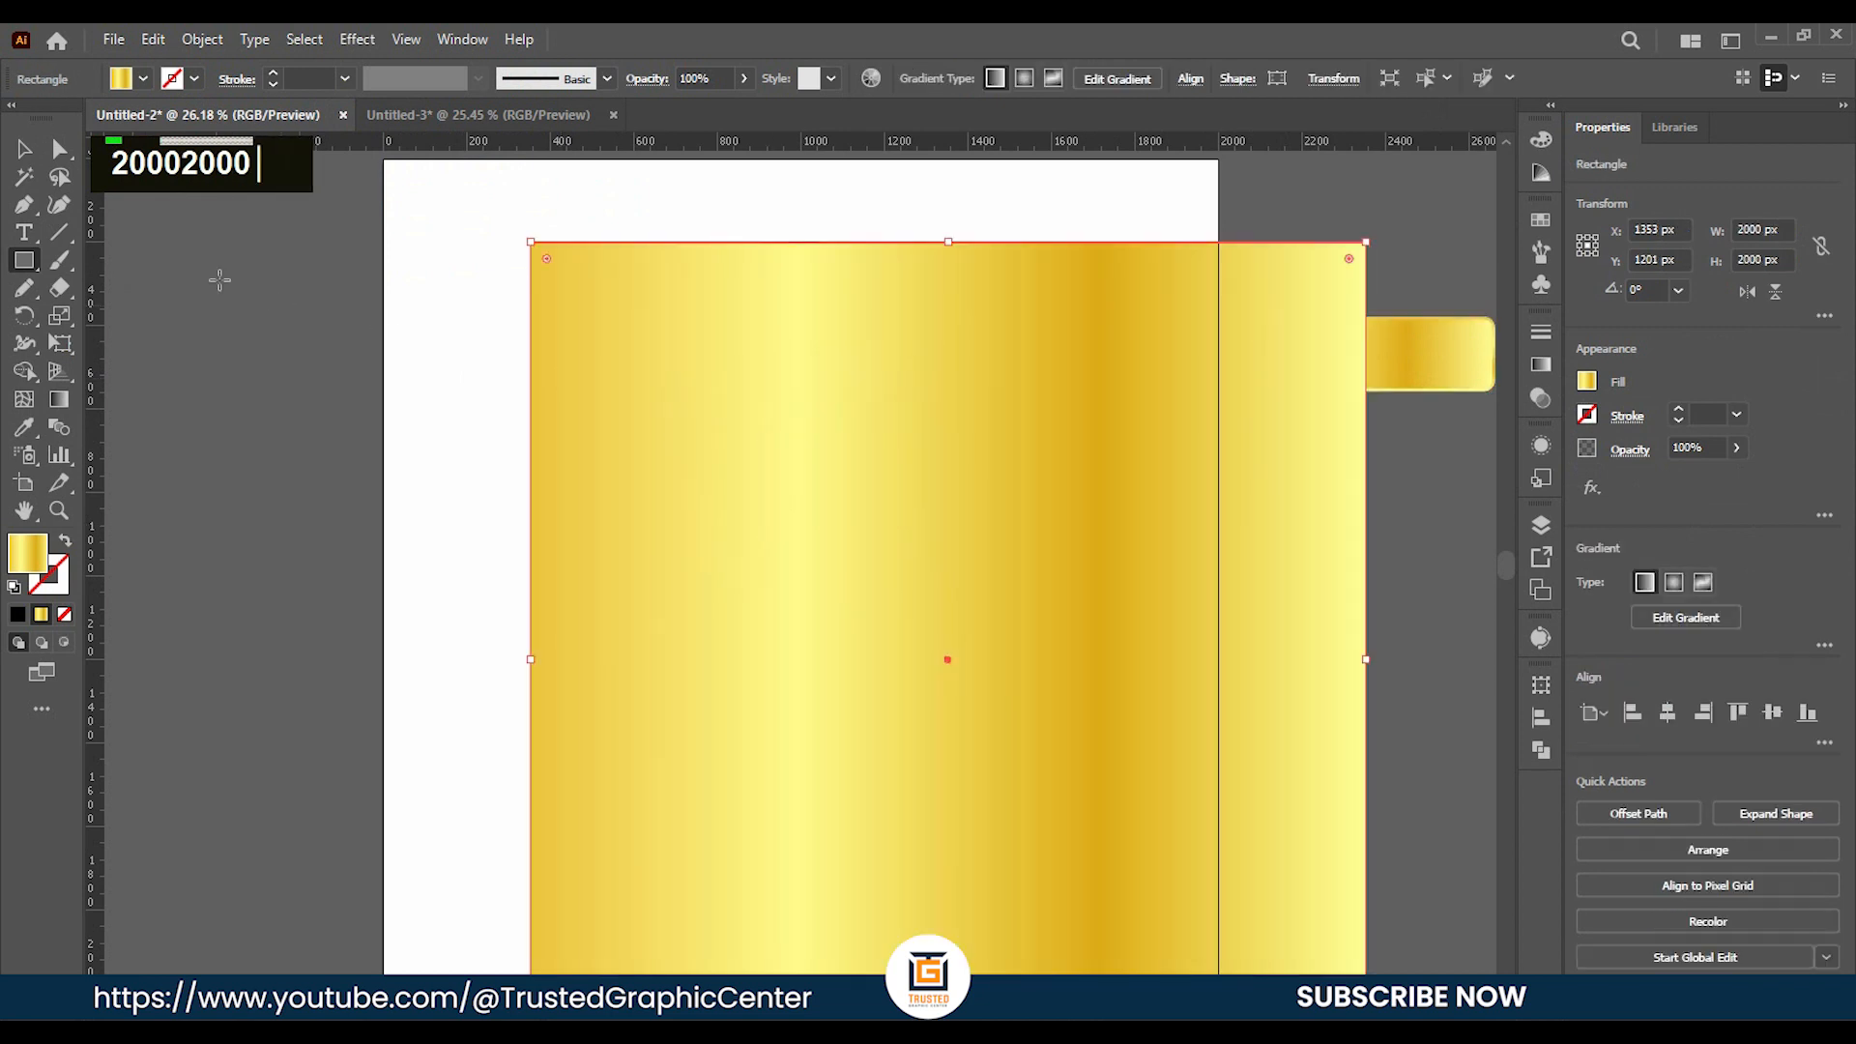
Fill the 2000 px square with black, center it horizontally and vertically on the artboard, and deselect it.
click(142, 78)
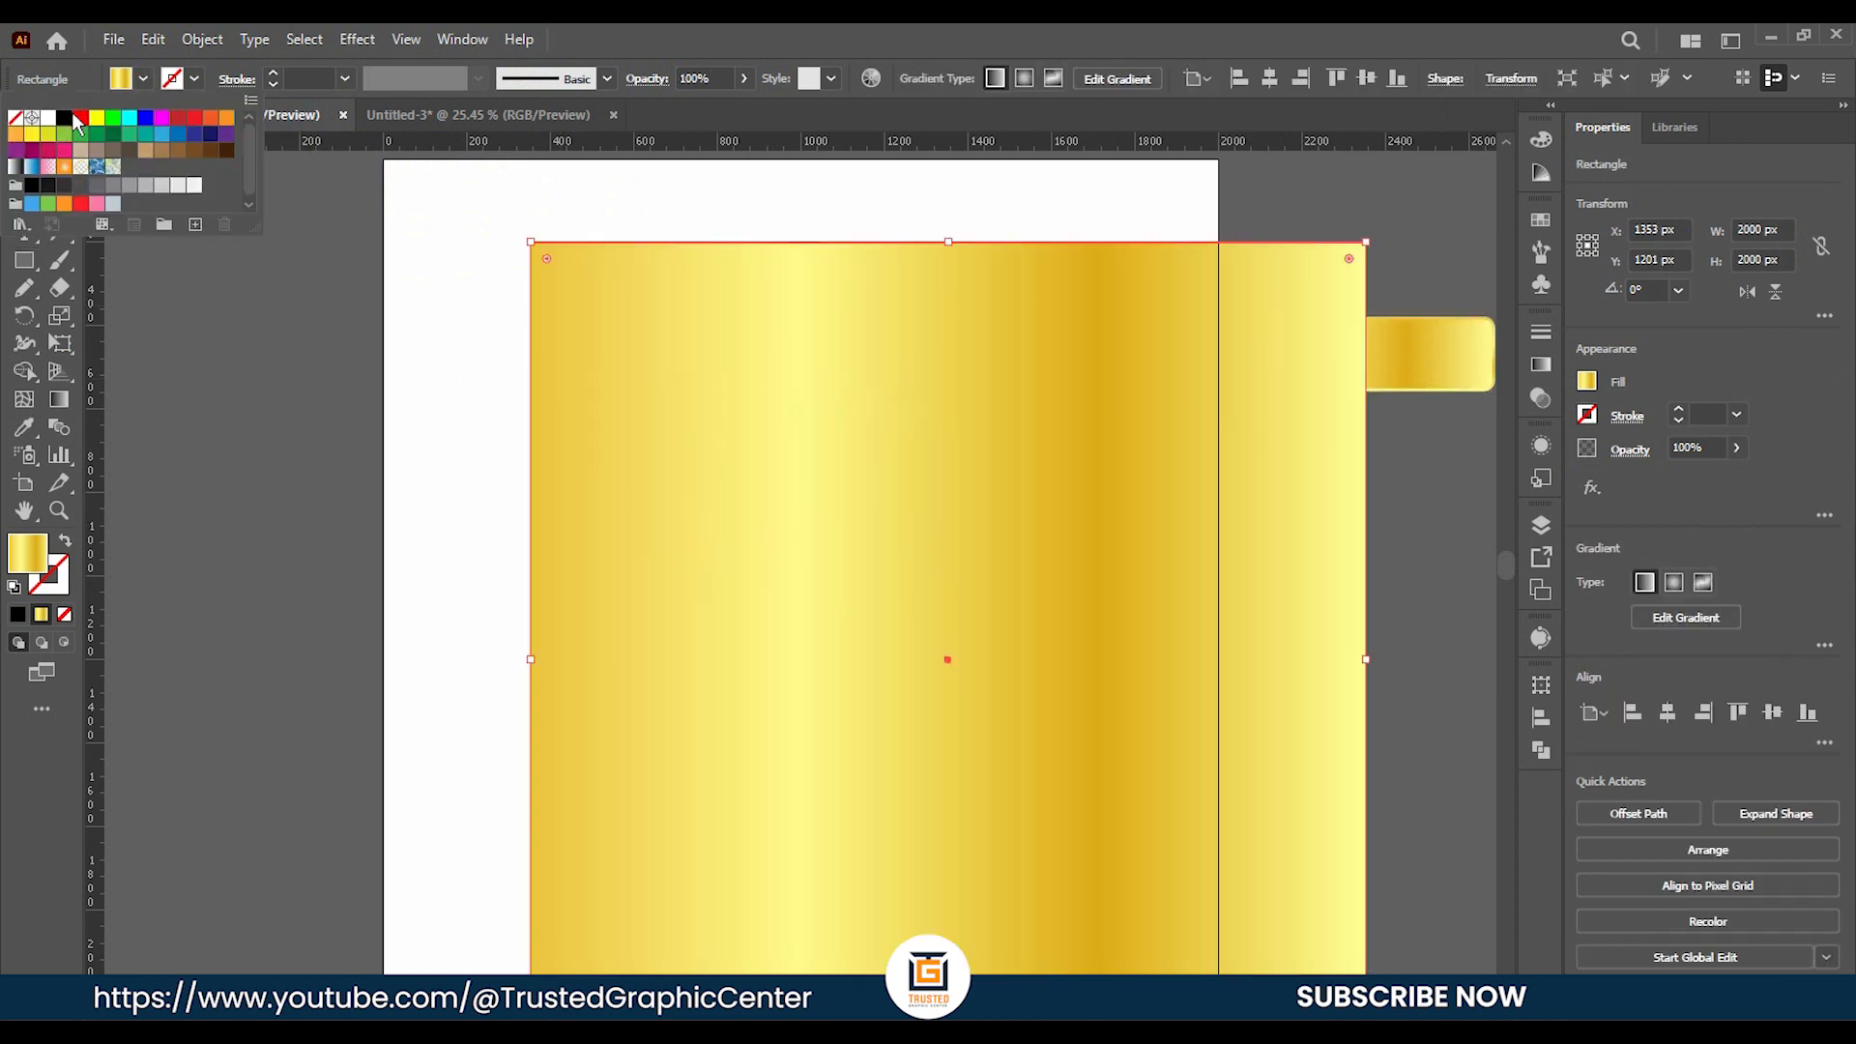
click(66, 117)
click(237, 471)
drag(933, 420, 849, 385)
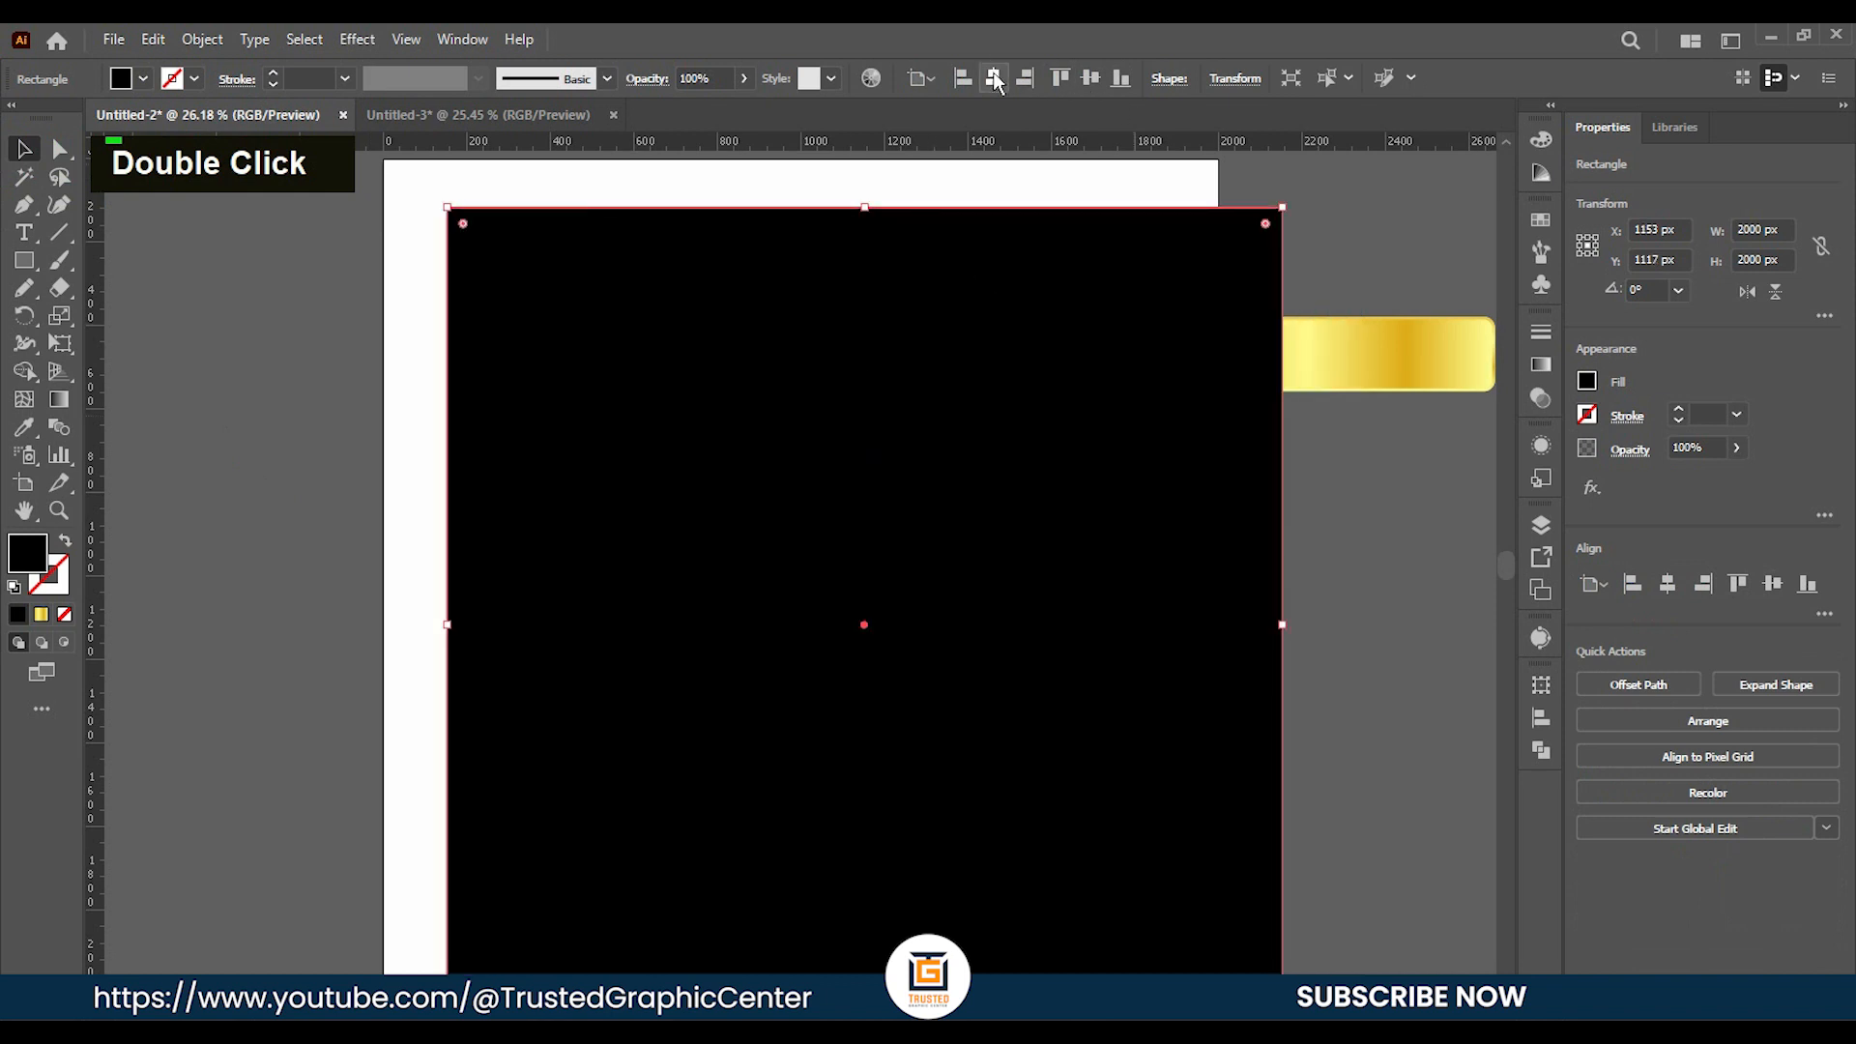
click(994, 78)
click(1091, 78)
key(ctrl+shift+a)
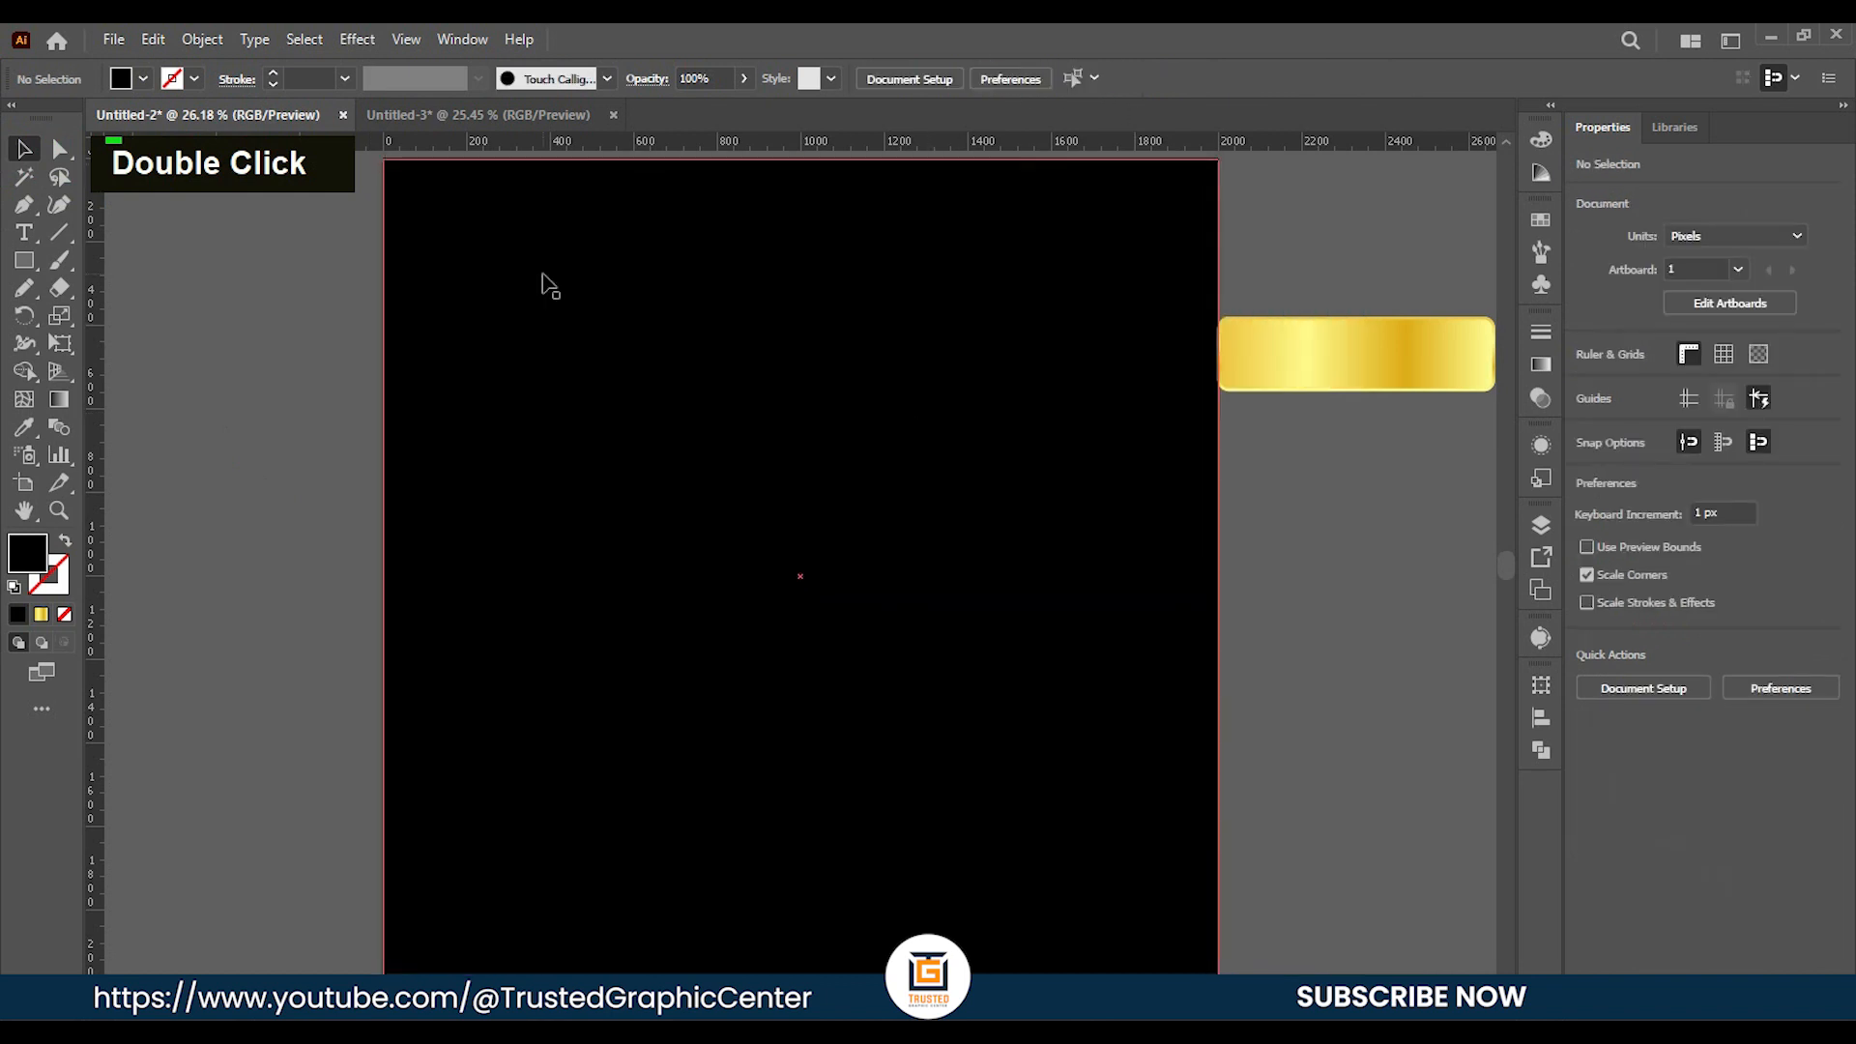